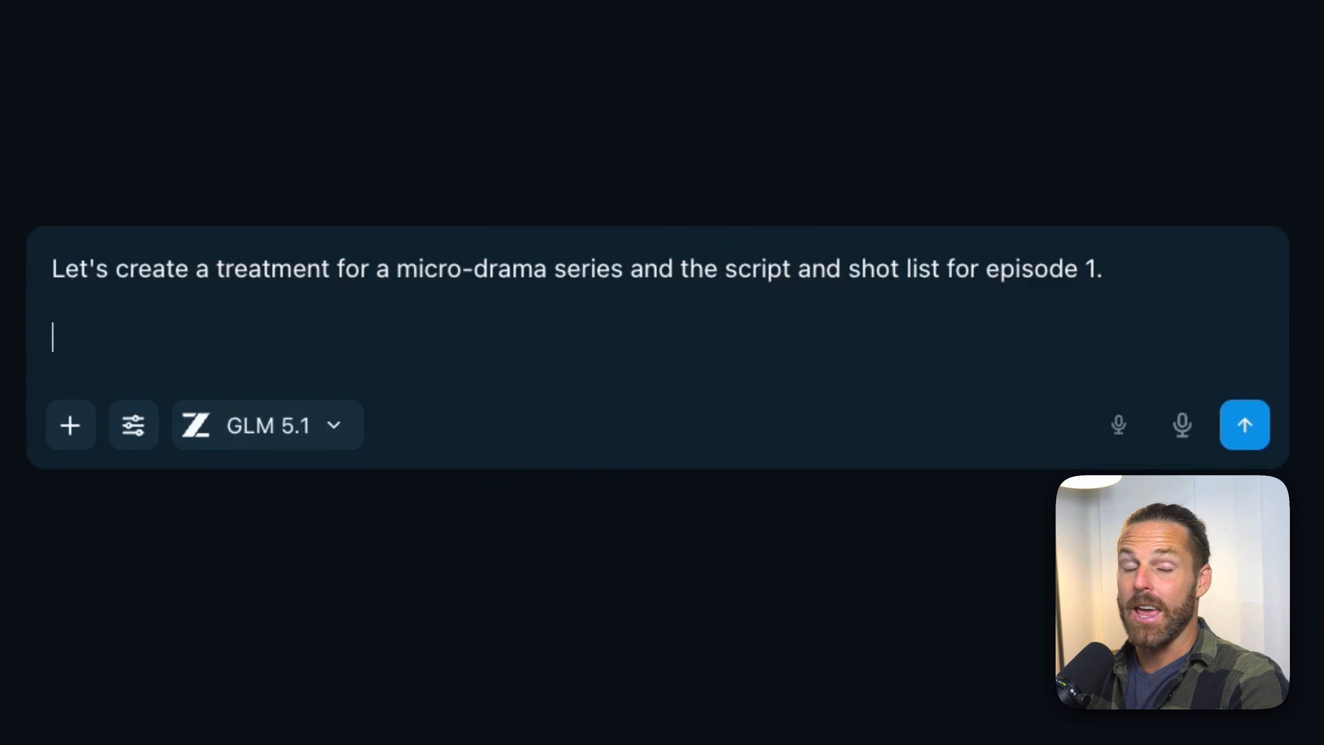
Add to the treatment prompt an anime aesthetic, handsome and beautiful protagonists, a dirty secret, and a Colombian coffee finca with a latam telenovela vibe, and send it.
type("We wan")
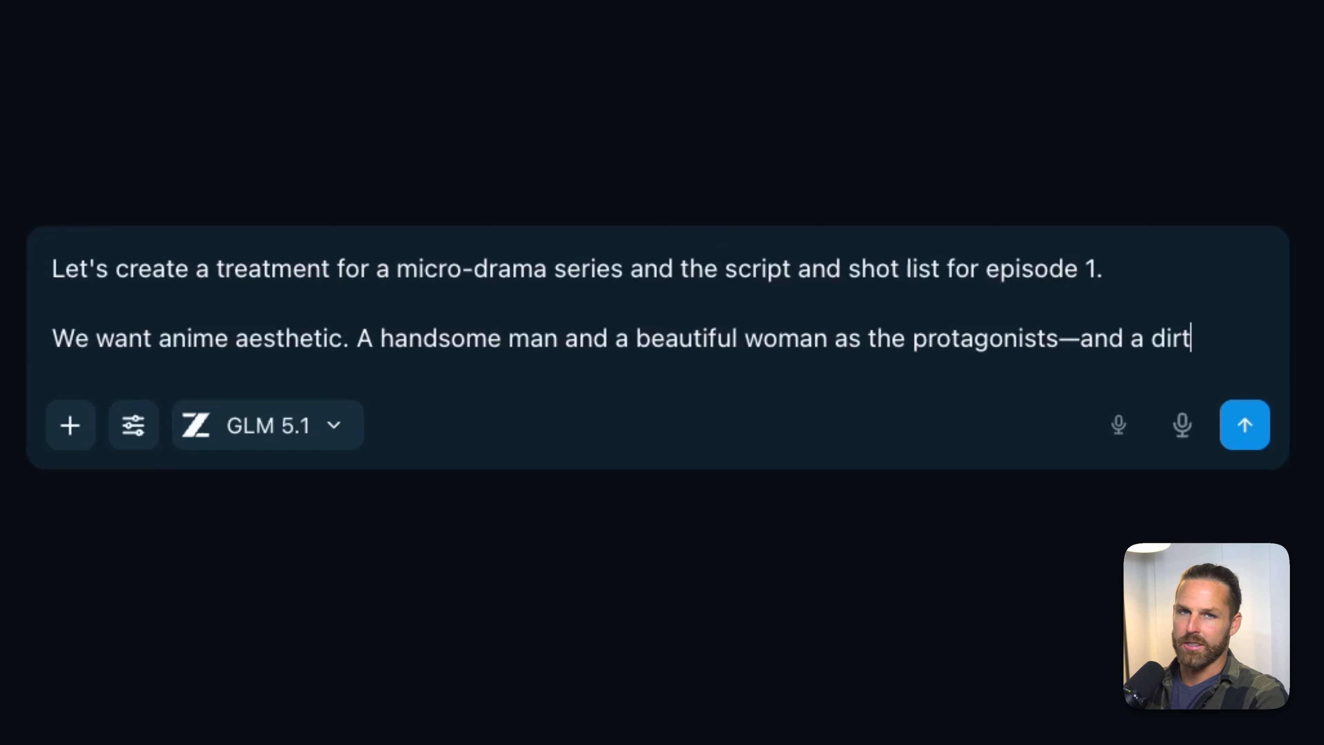
type("cret.")
key("shift+Return")
key("shift+Return")
type("Set in")
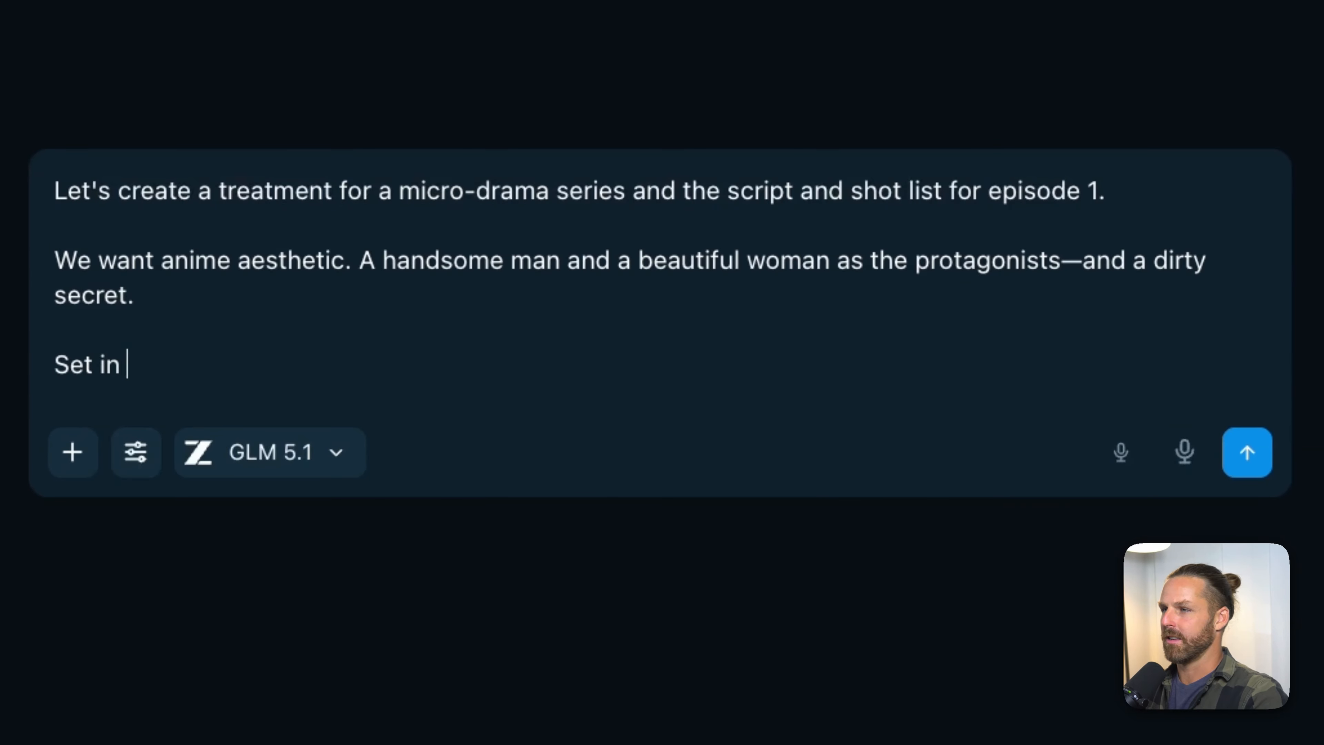
type(" Colombia in a coffee finca with the vibe of a latam telenov")
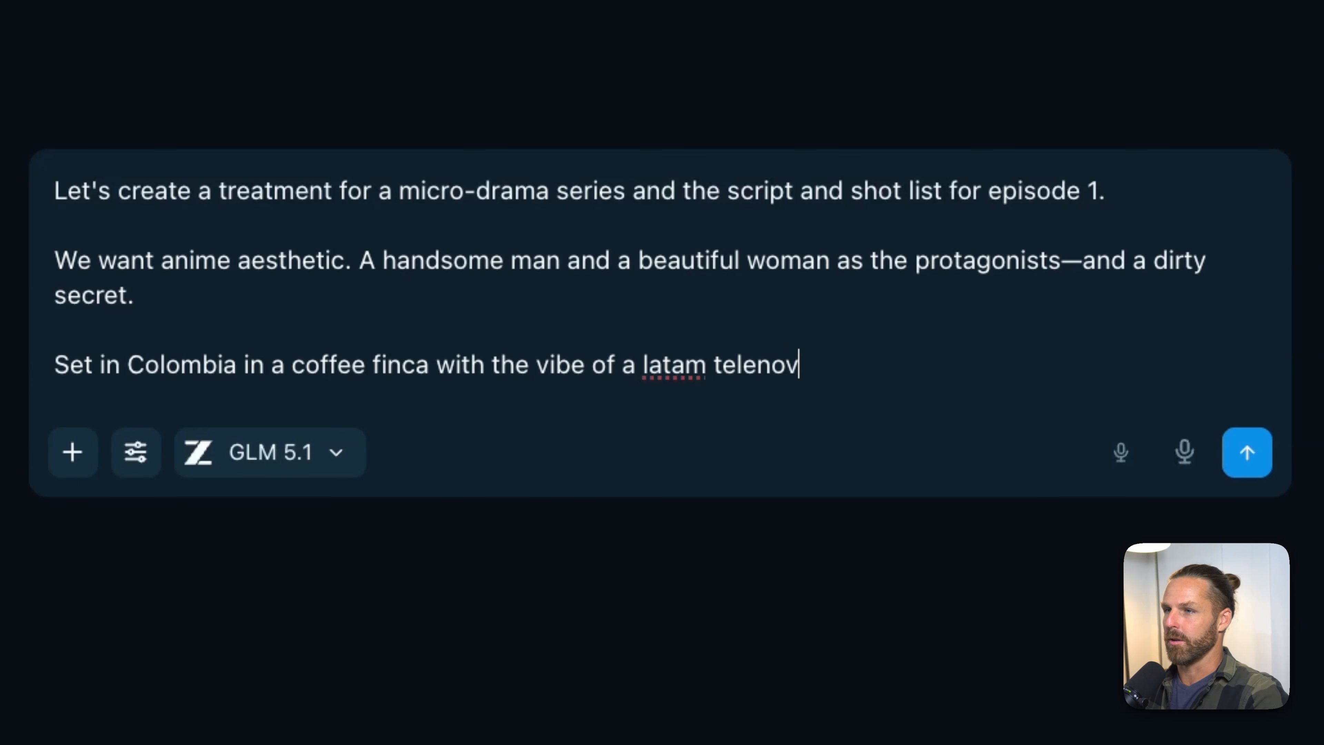
type(".")
key("Return")
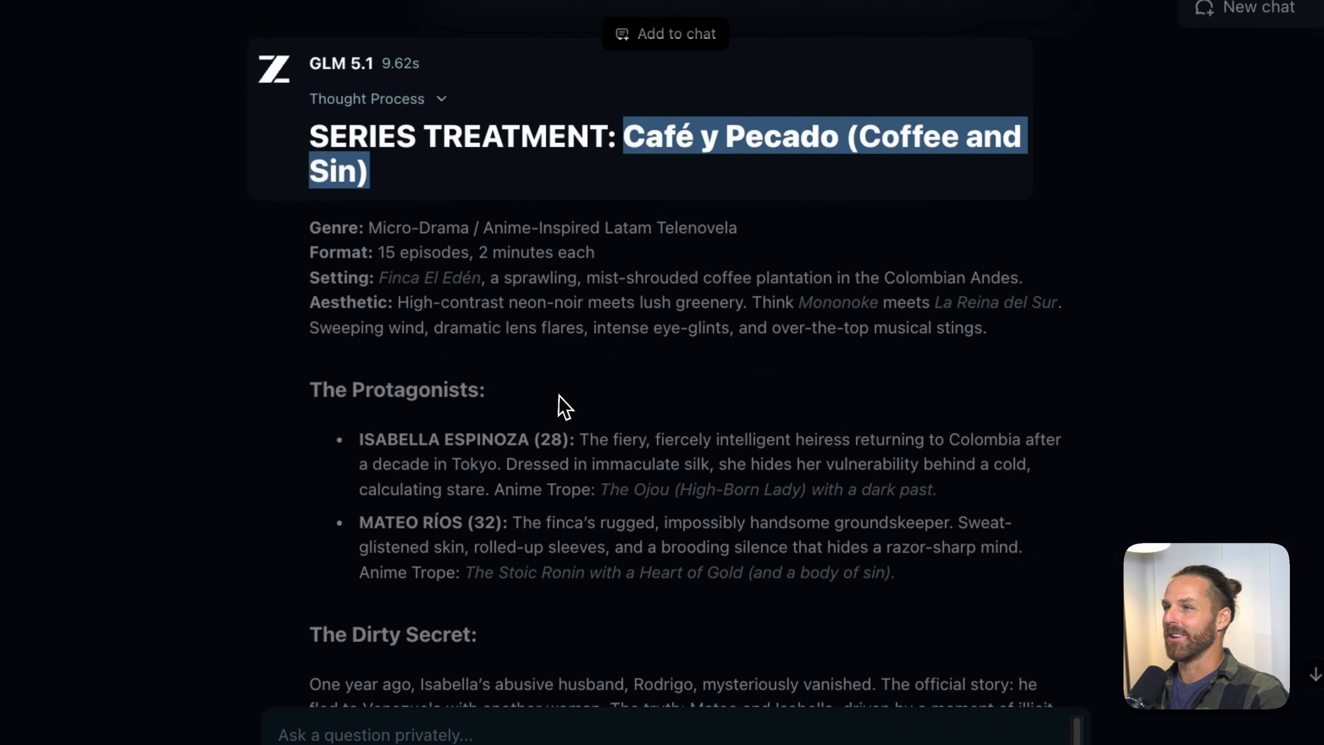
Review the generated series treatment, including its format, protagonists and dirty secret, along with the episode 1 script and shot list.
left_click(561, 407)
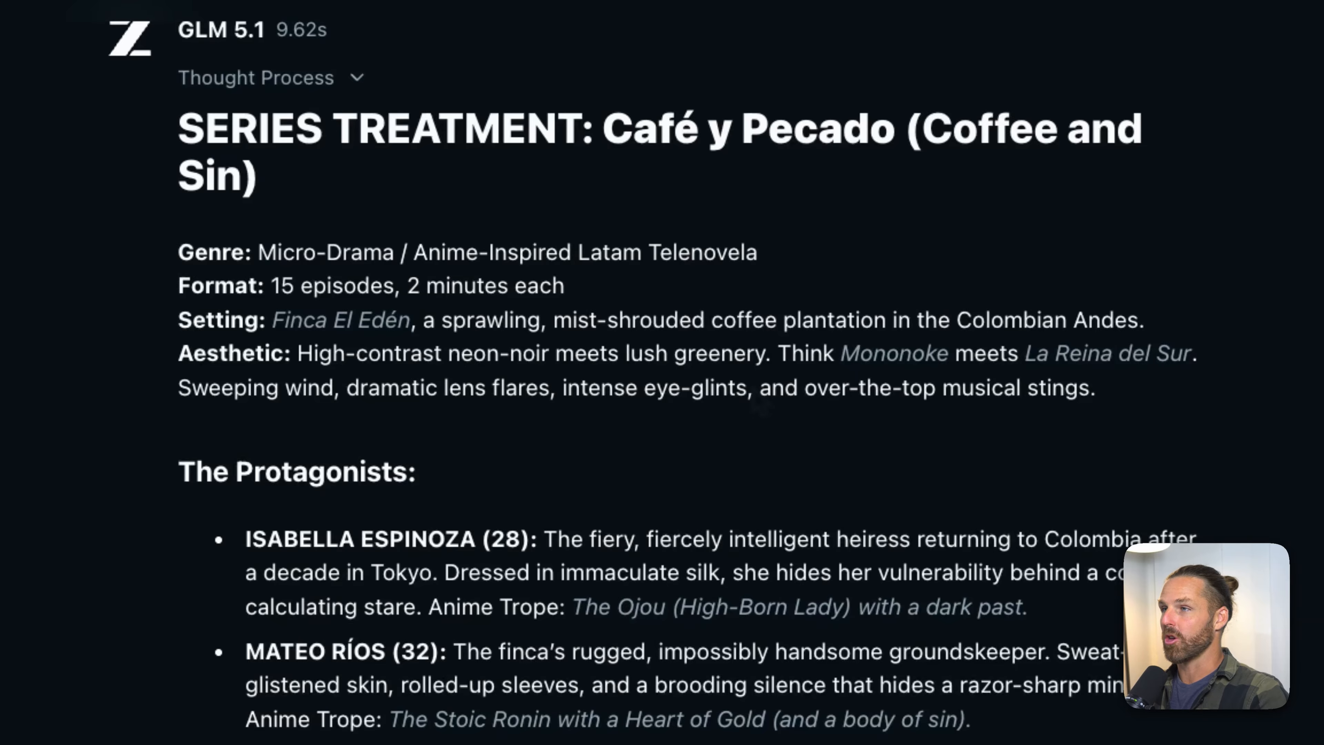
scroll(393, 376, "up", 2)
left_click_drag(394, 377, 575, 375)
left_click(593, 374)
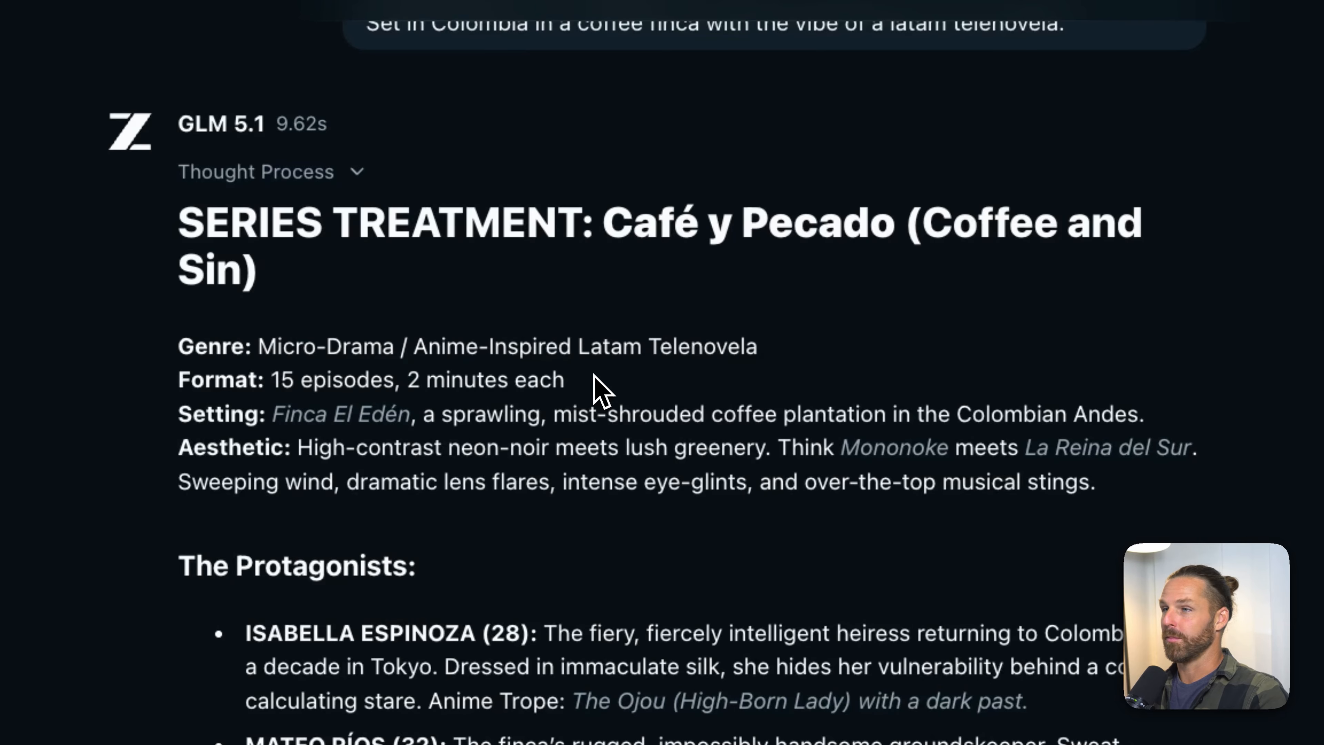
scroll(594, 385, "down", 10)
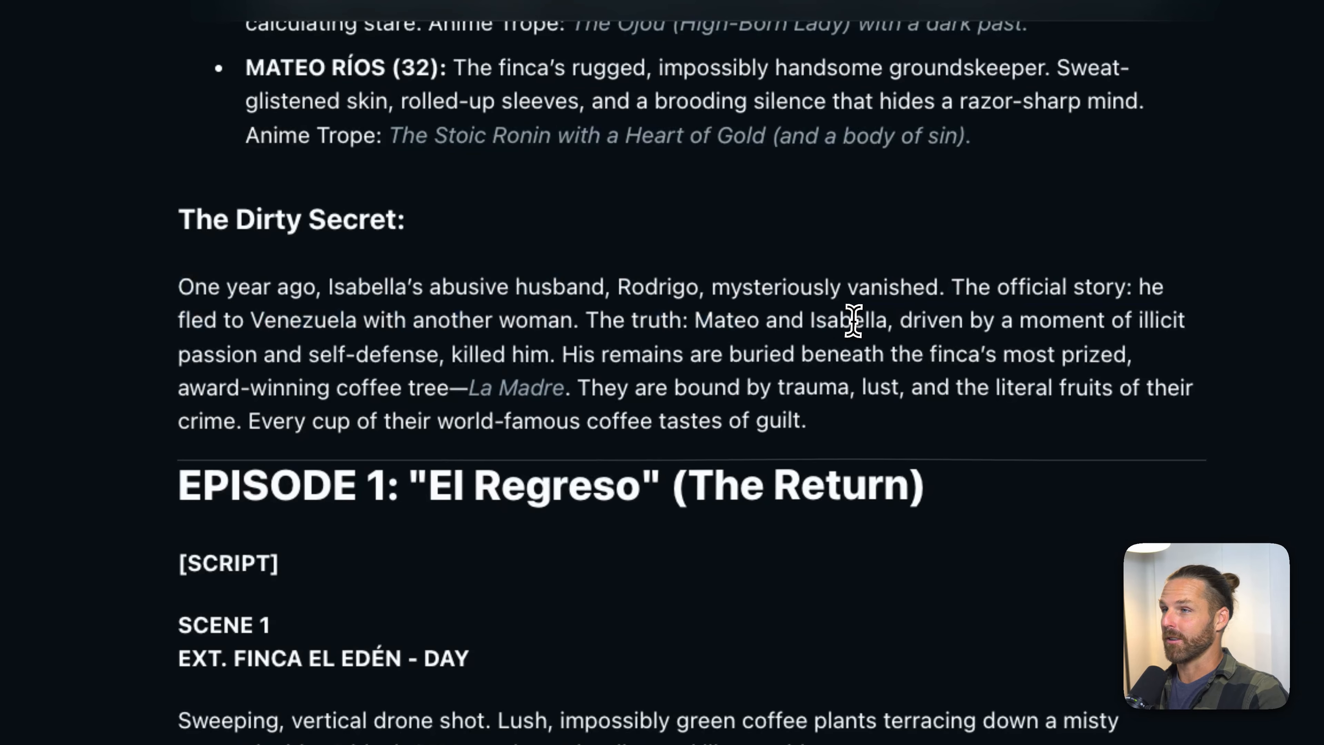
scroll(973, 342, "down", 4)
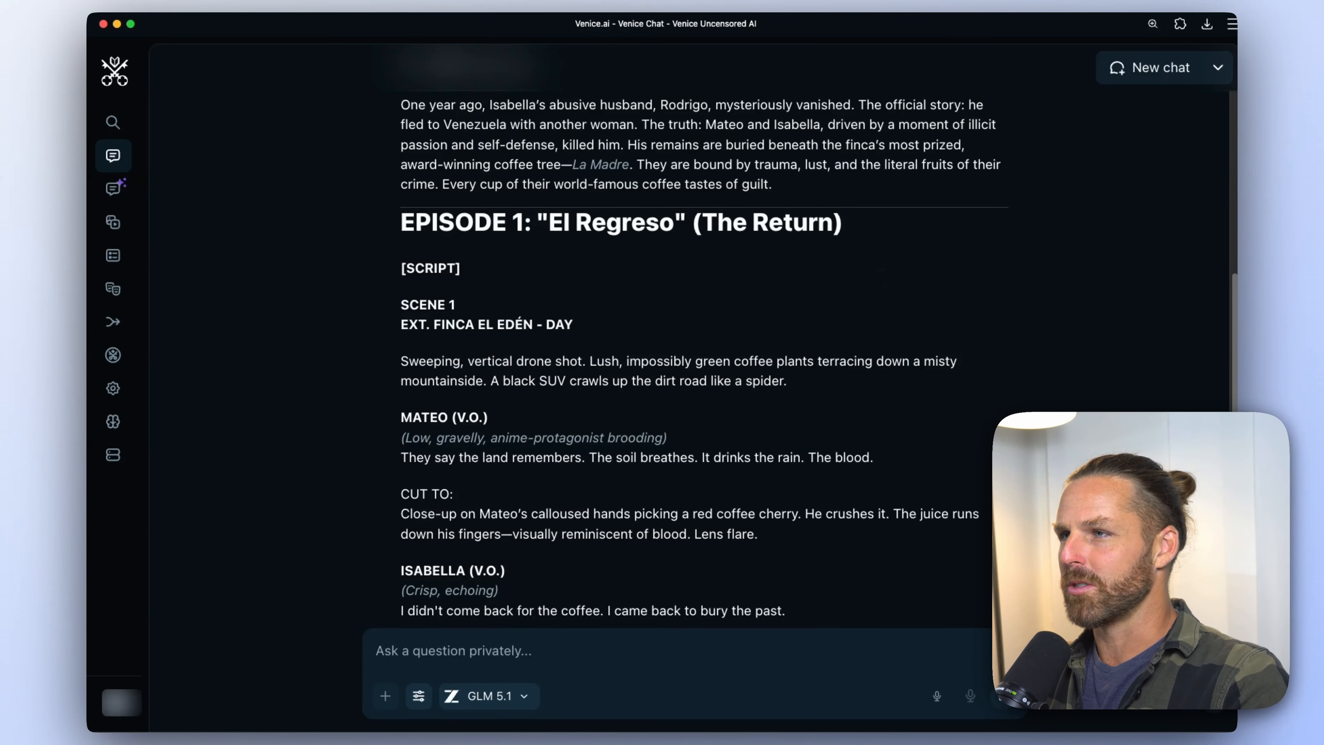
scroll(699, 339, "down", 2)
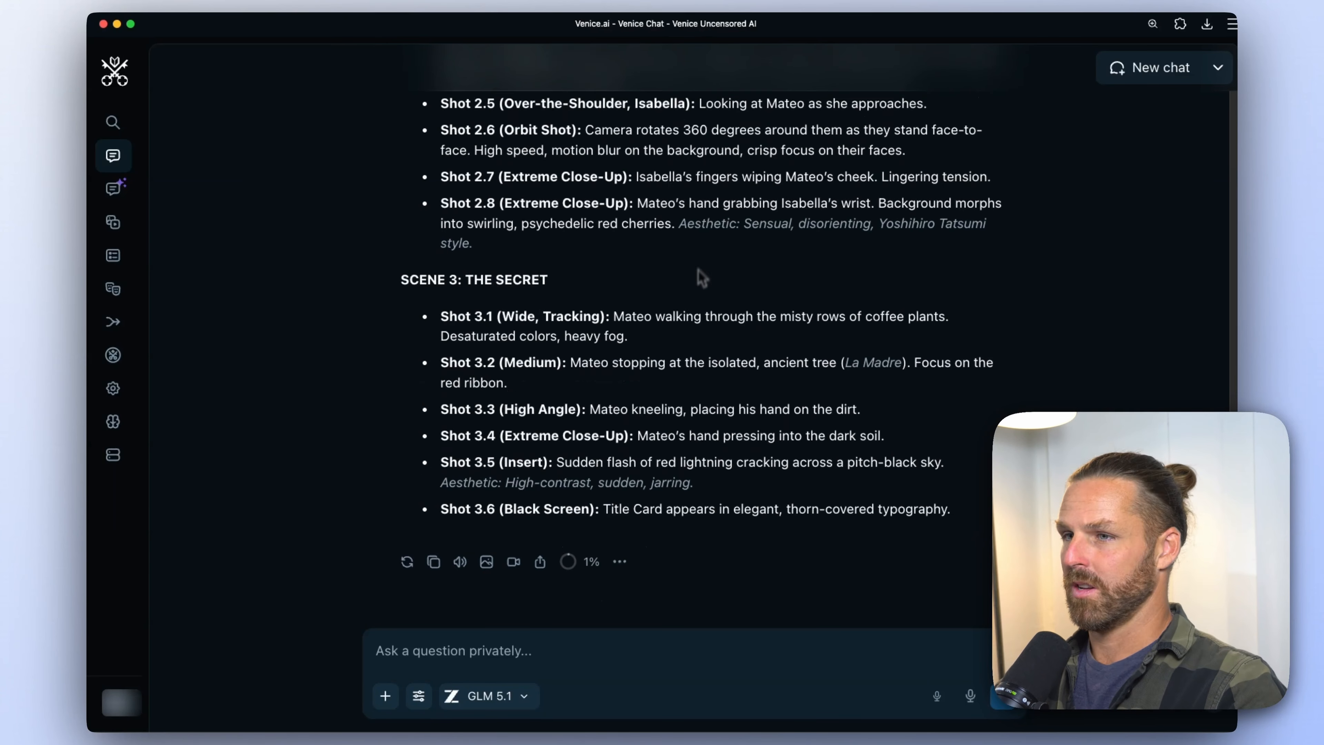
scroll(819, 334, "up", 5)
scroll(815, 386, "up", 1)
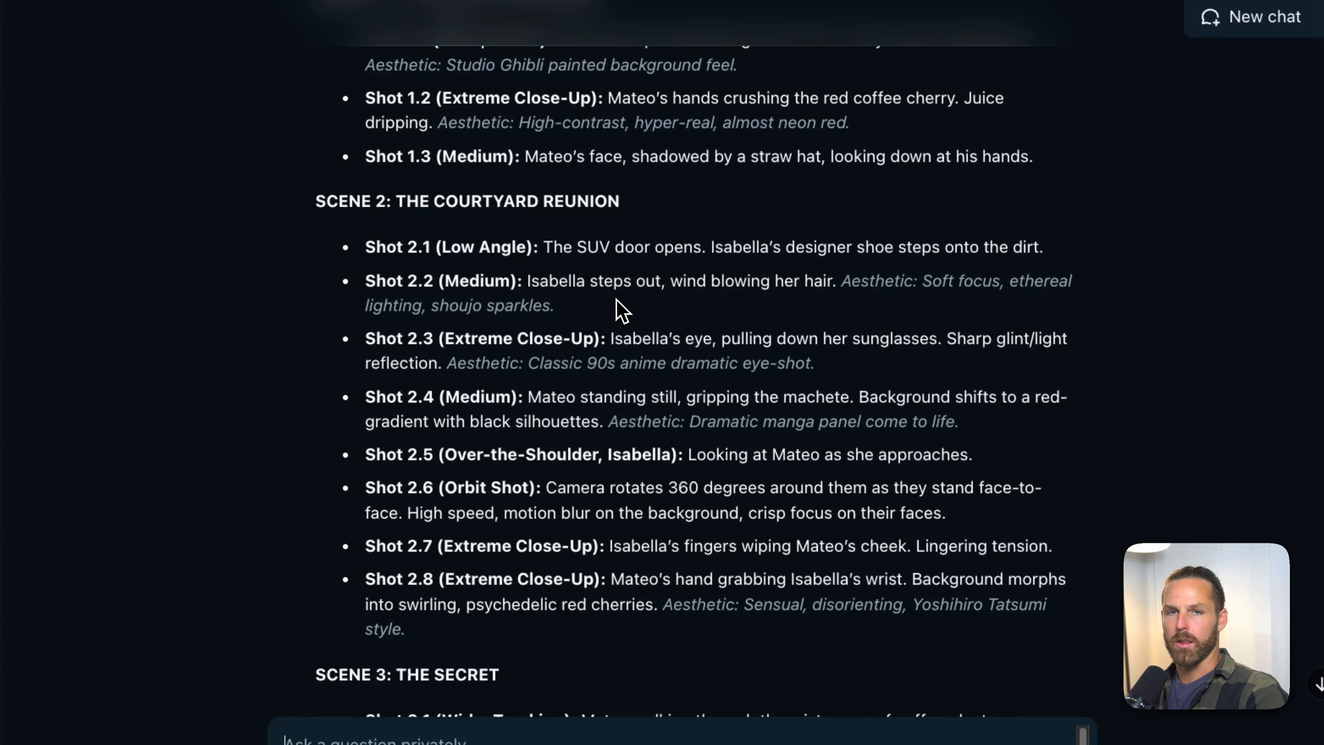
Send the follow-up request "Generate character reference image prompts for each character and scene.".
scroll(620, 314, "down", 7)
left_click(530, 731)
type("Generate character reference image prompts for each character and scene.")
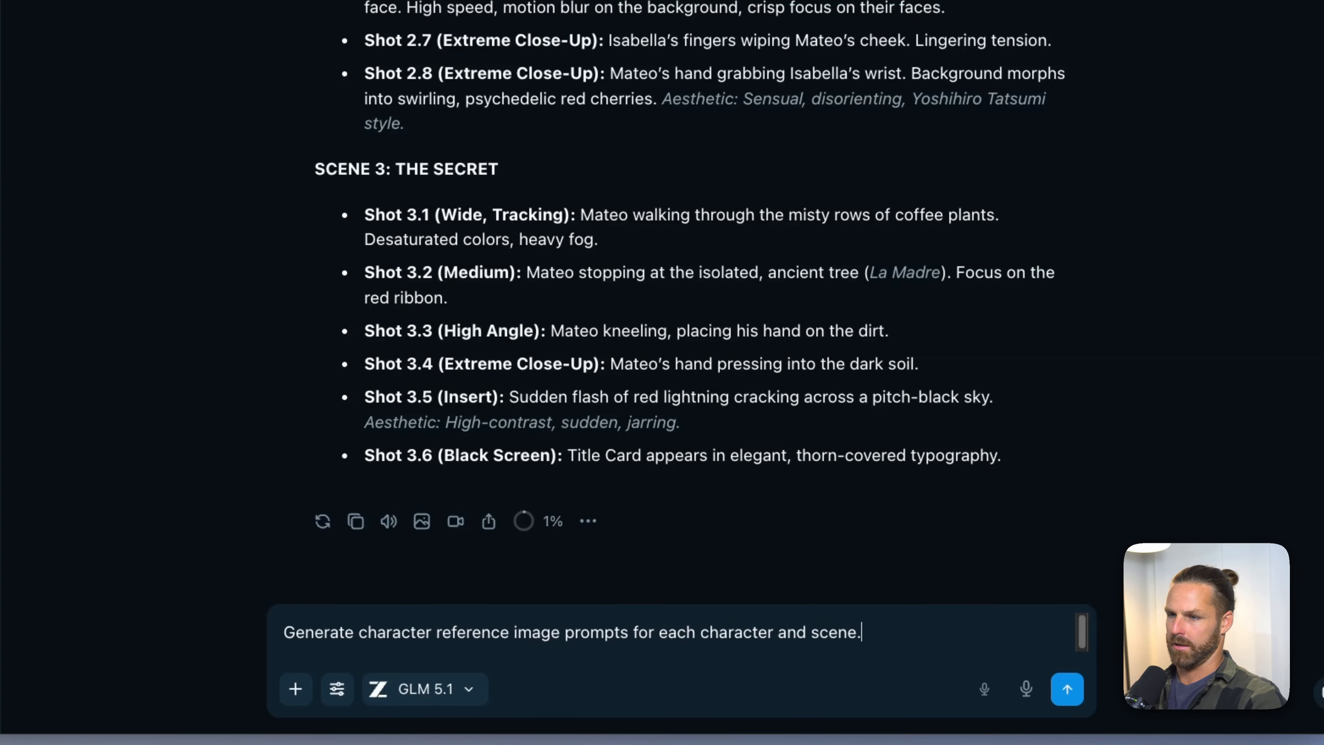
key("Return")
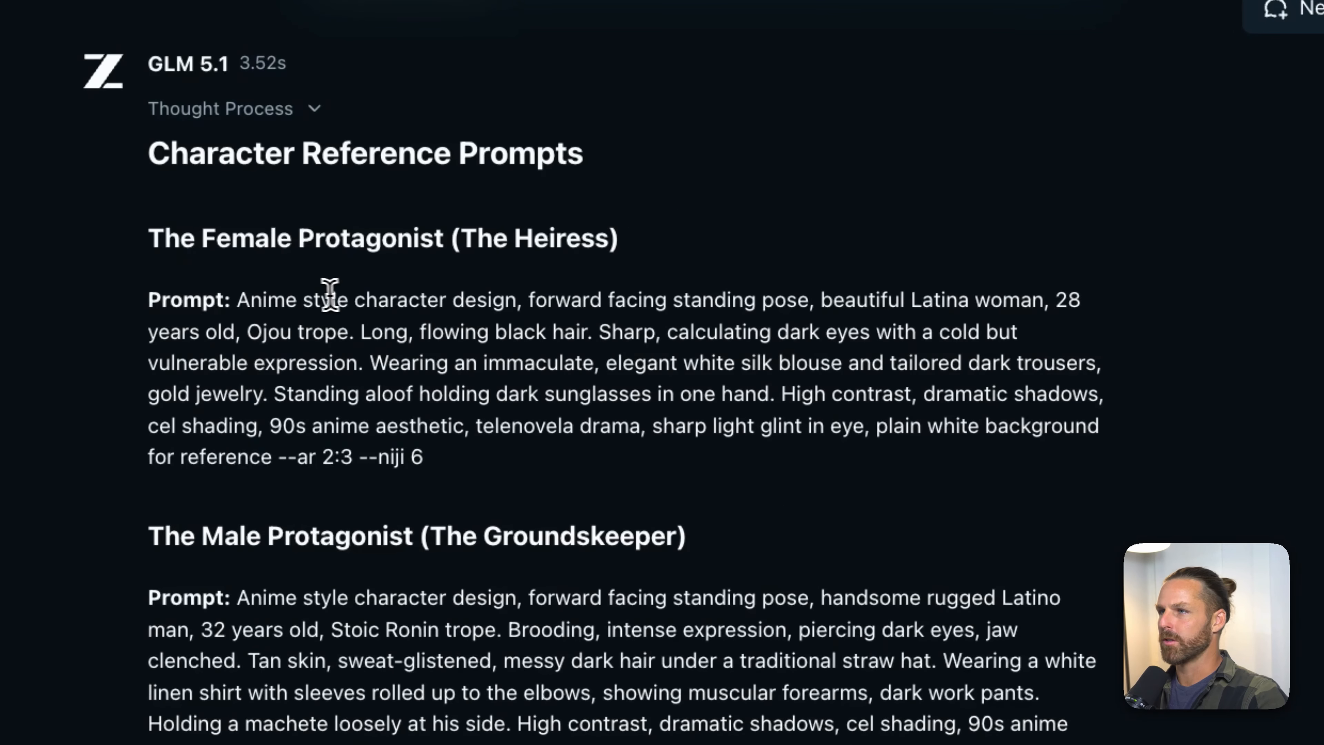
Copy the female protagonist's reference prompt without its trailing --ar and --niji parameters into the Studio's image prompt.
left_click_drag(240, 300, 269, 468)
key("super+c")
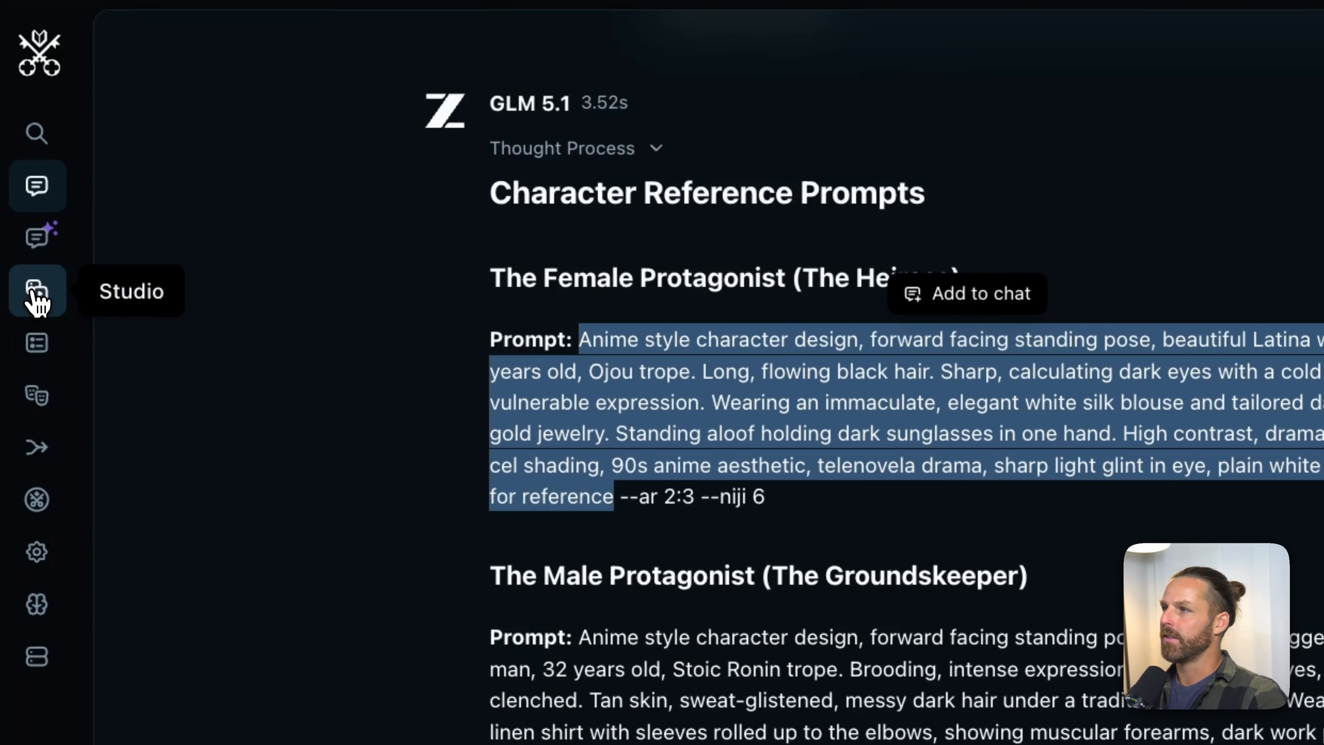
left_click(35, 302)
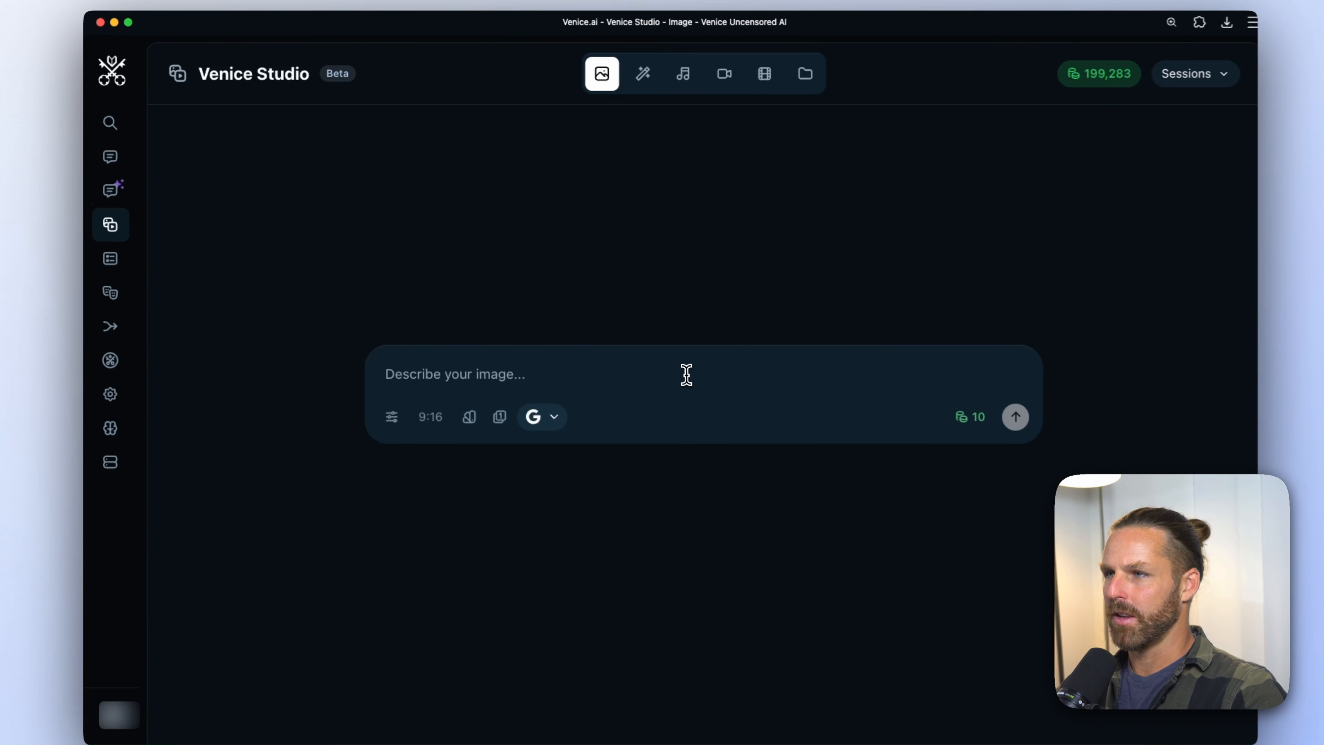
key("super+v")
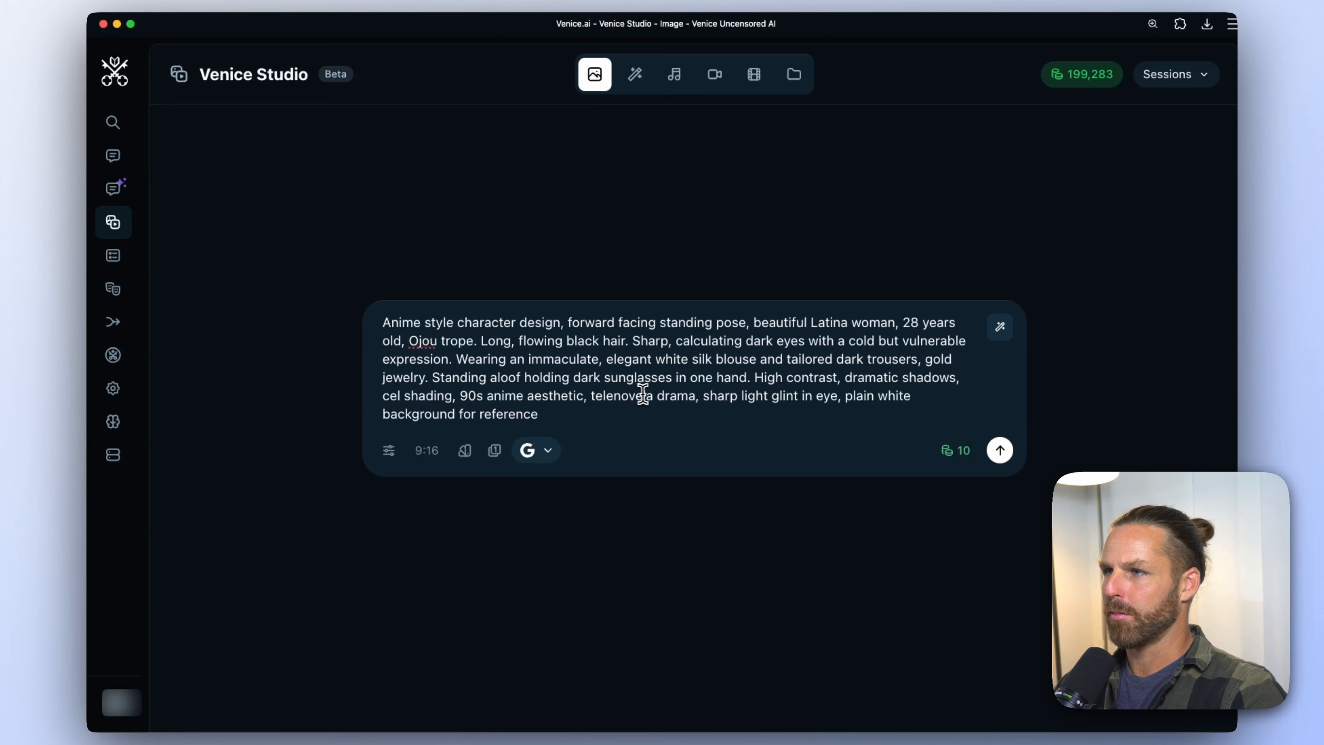
Examine the aspect ratio options and the available image models for the character image without changing either setting.
left_click(426, 450)
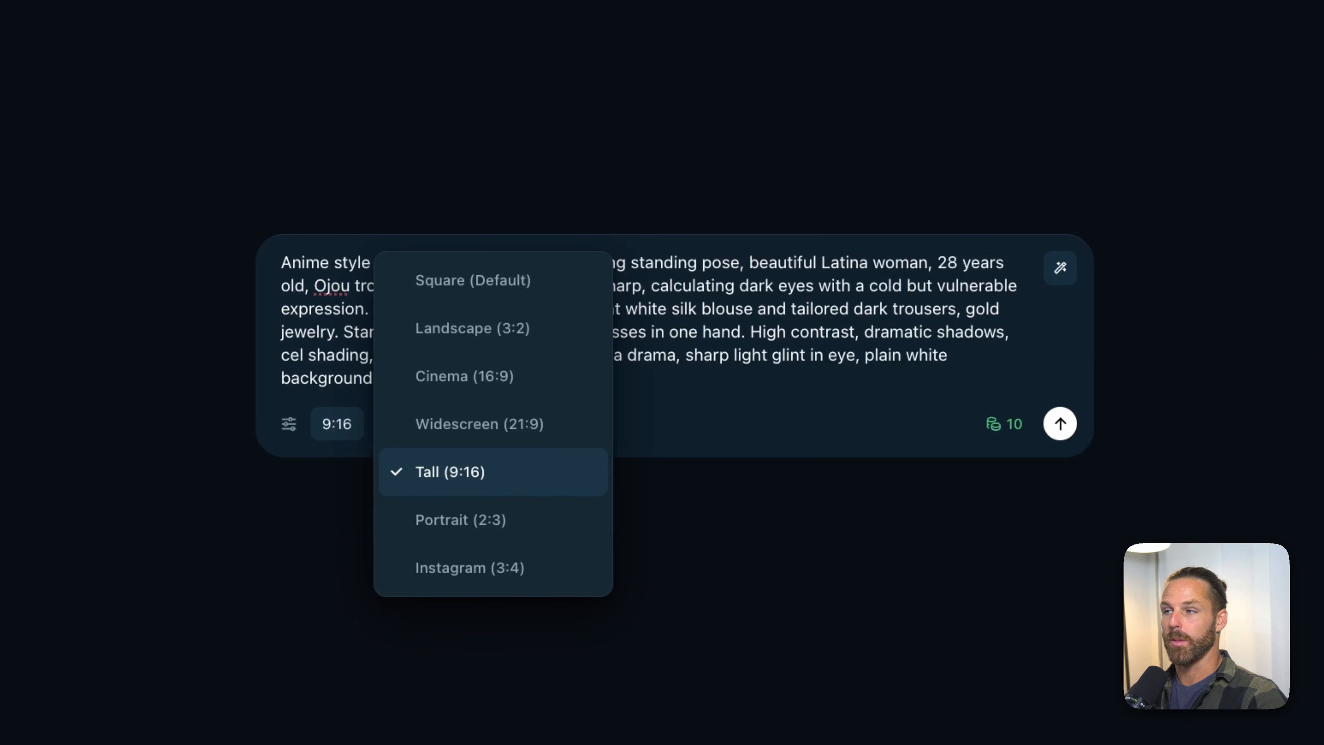
left_click(701, 342)
left_click(464, 423)
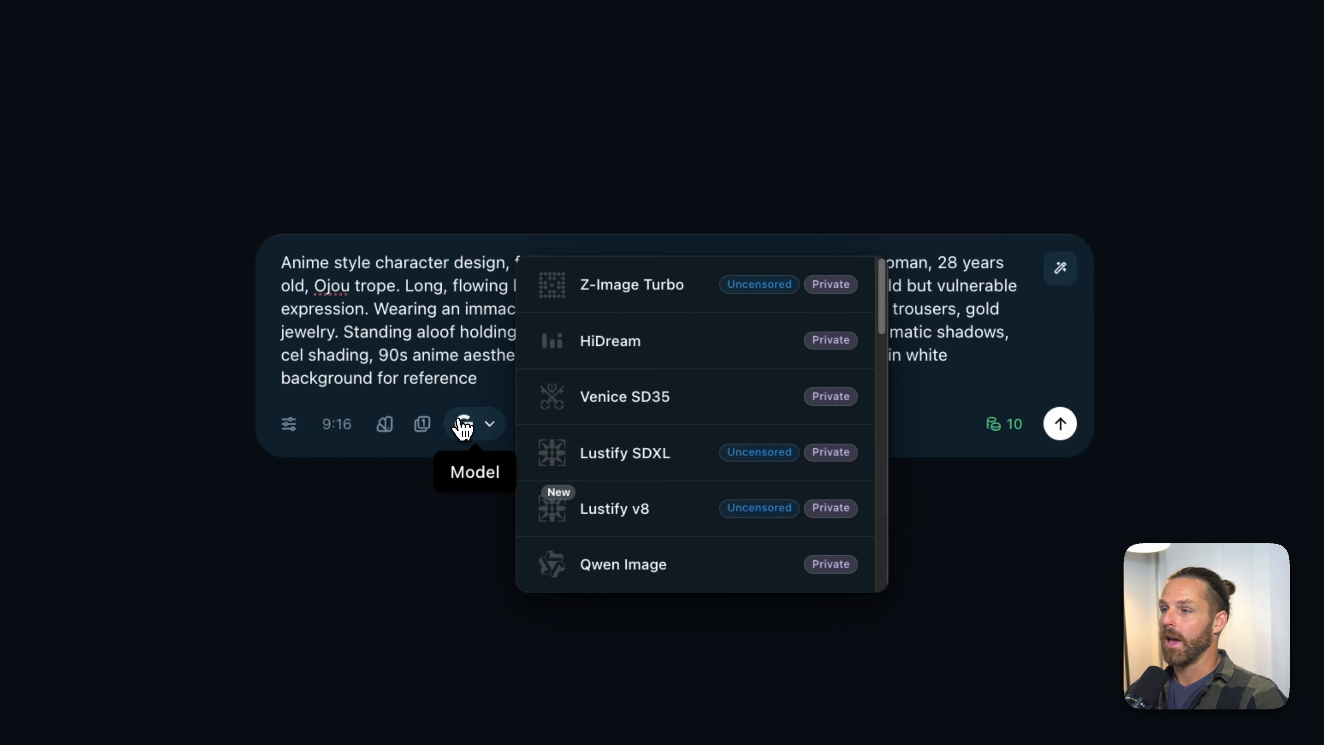
scroll(728, 456, "down", 5)
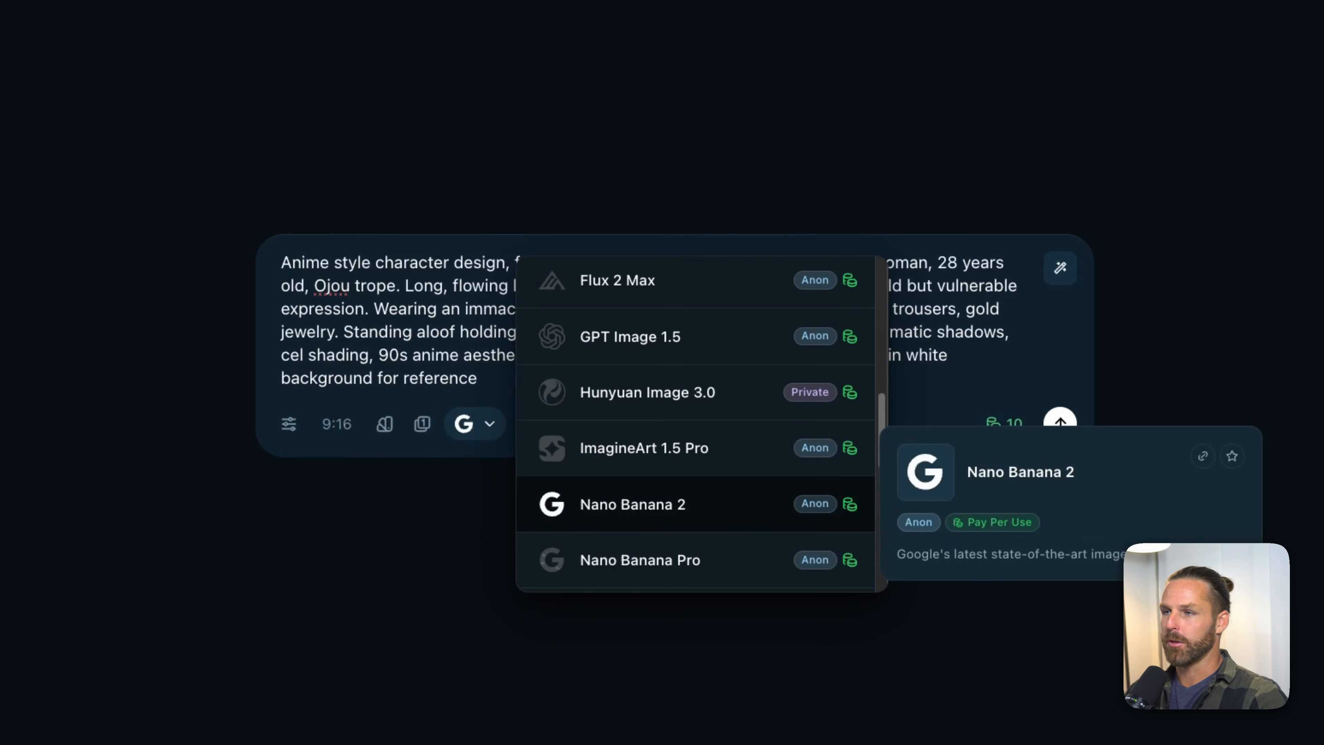
left_click(399, 288)
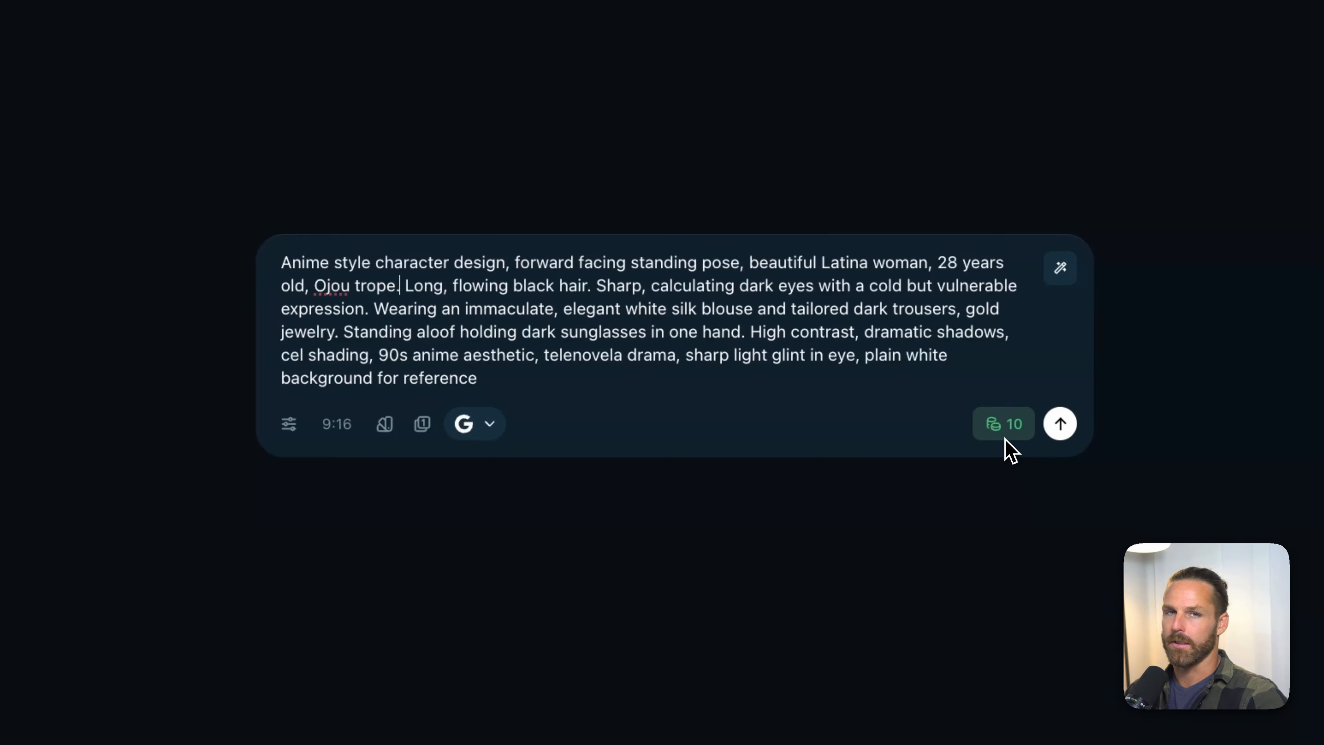
left_click(488, 423)
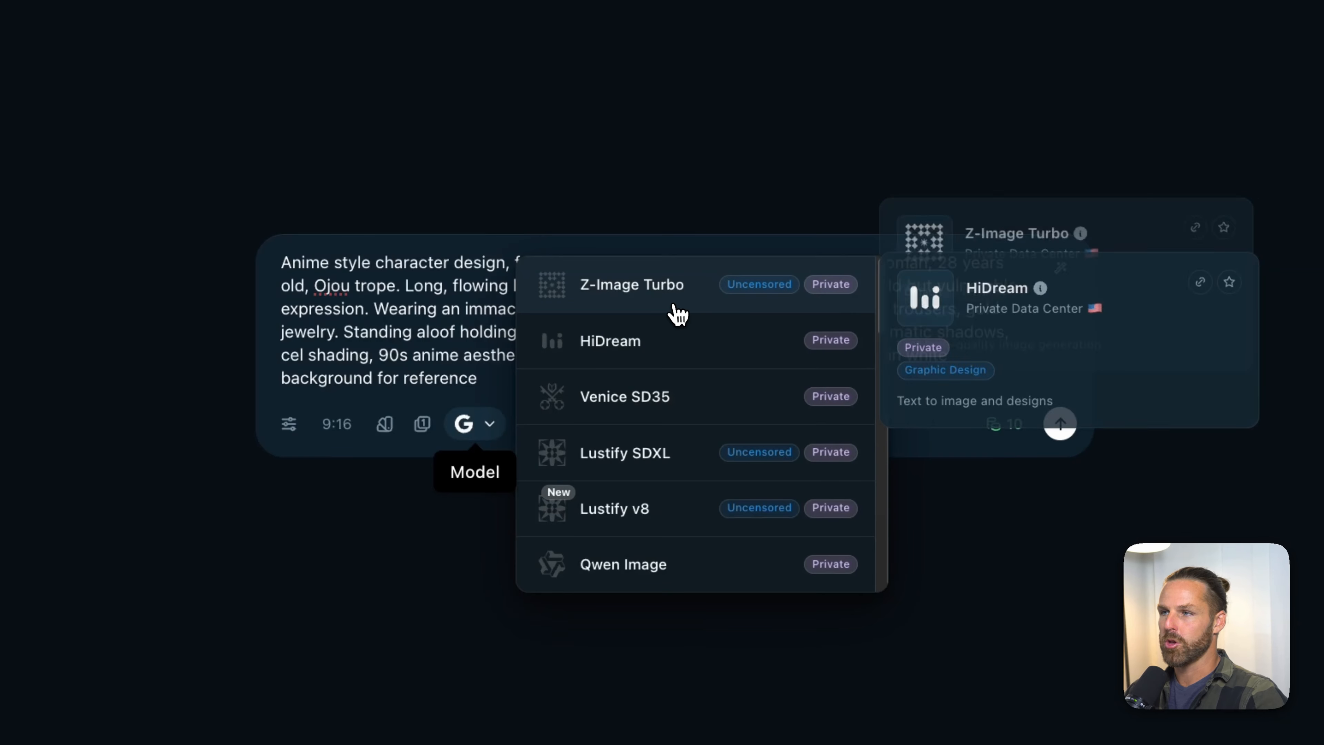
scroll(706, 368, "down", 1)
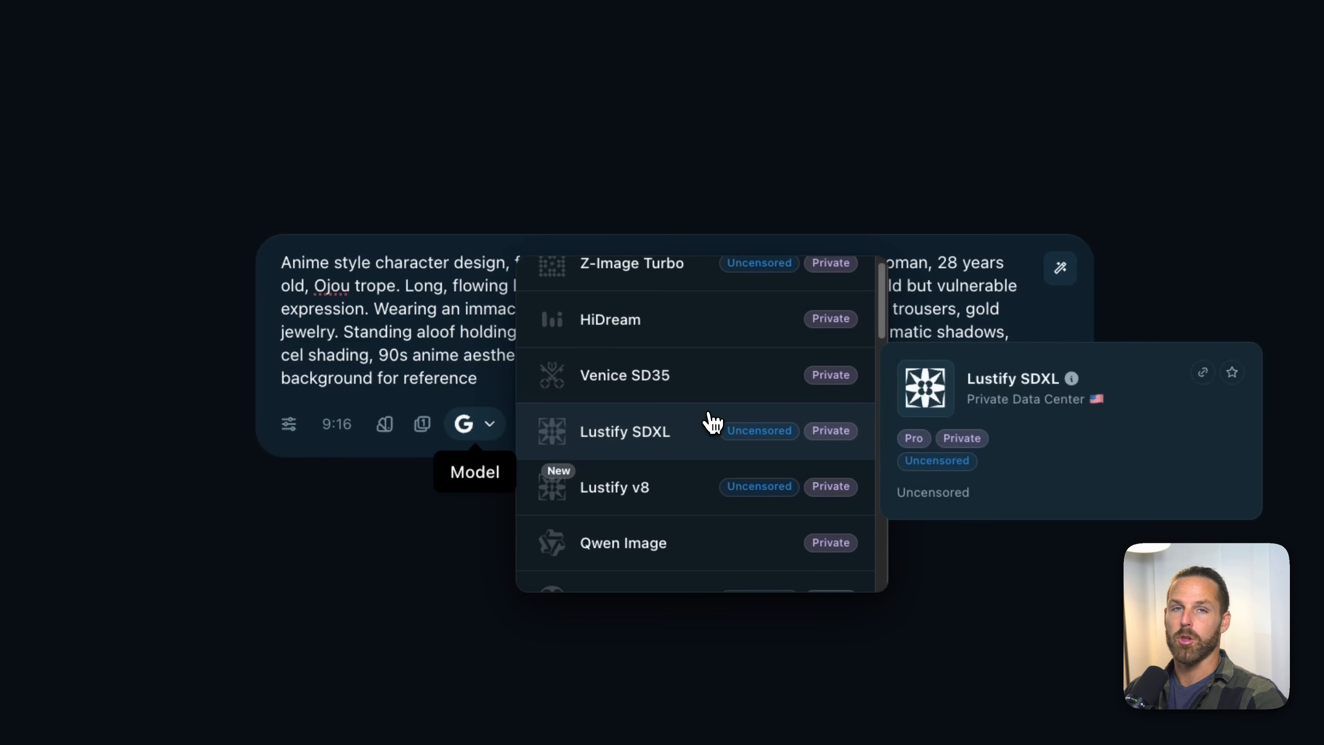
left_click(435, 342)
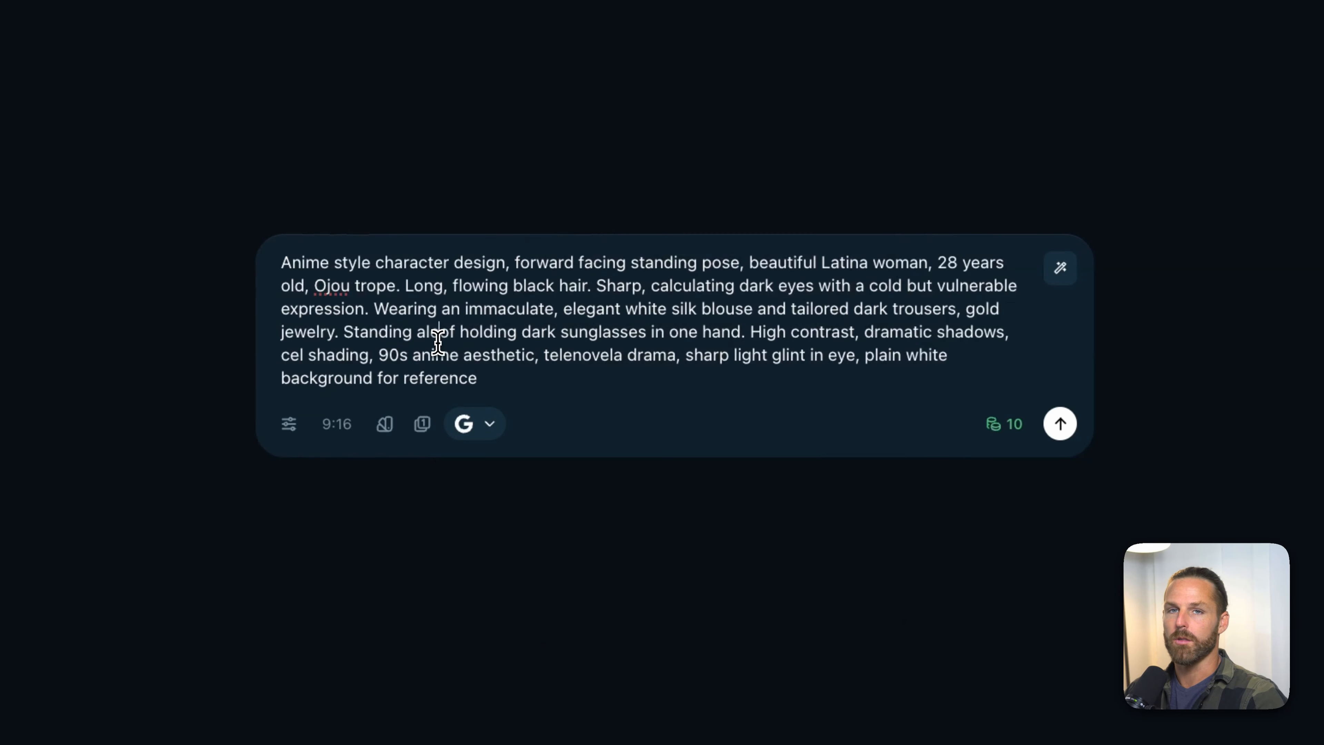
Generate the female protagonist's character image with Nano Banana 2 at 9:16.
left_click(660, 358)
left_click(1060, 424)
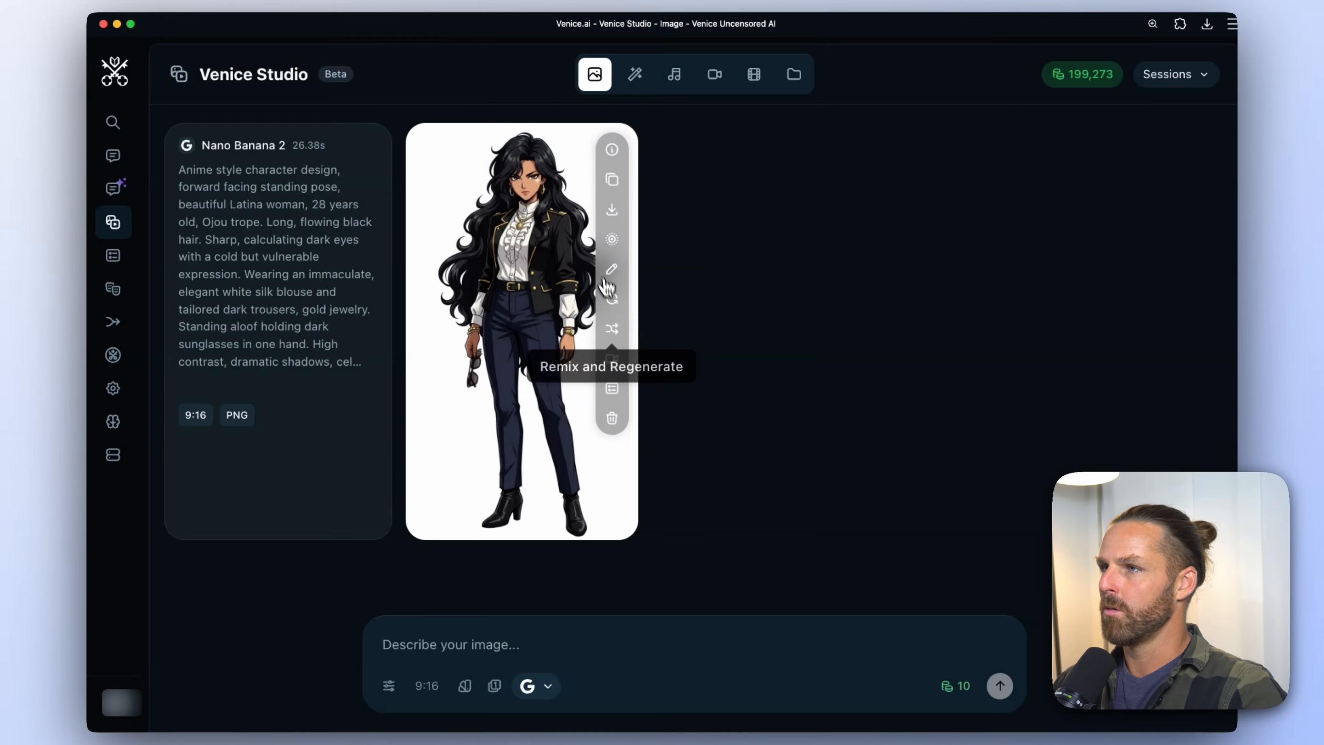
Generate the male protagonist's 9:16 character image with Nano Banana 2 from his reference prompt and inspect the generated character images.
left_click(521, 637)
type("Anime style character design, forward facing standing pose, handsome rugged Latino man, 32 years old, Stoic Ronin trope. Brooding, intense expression, piercing dark eyes, jaw clenched. Tan skin, sweat-glistened, messy dark hair under a traditional straw hat. Wearing a white linen shirt with sleeves rolled up to the elbows, showing muscular forearms, dark work pants. Holding a machete loosely at his side. High contrast, dramatic shadows, cel shading, 90s anime aesthetic, telenovela drama, plain white background for reference")
key("Return")
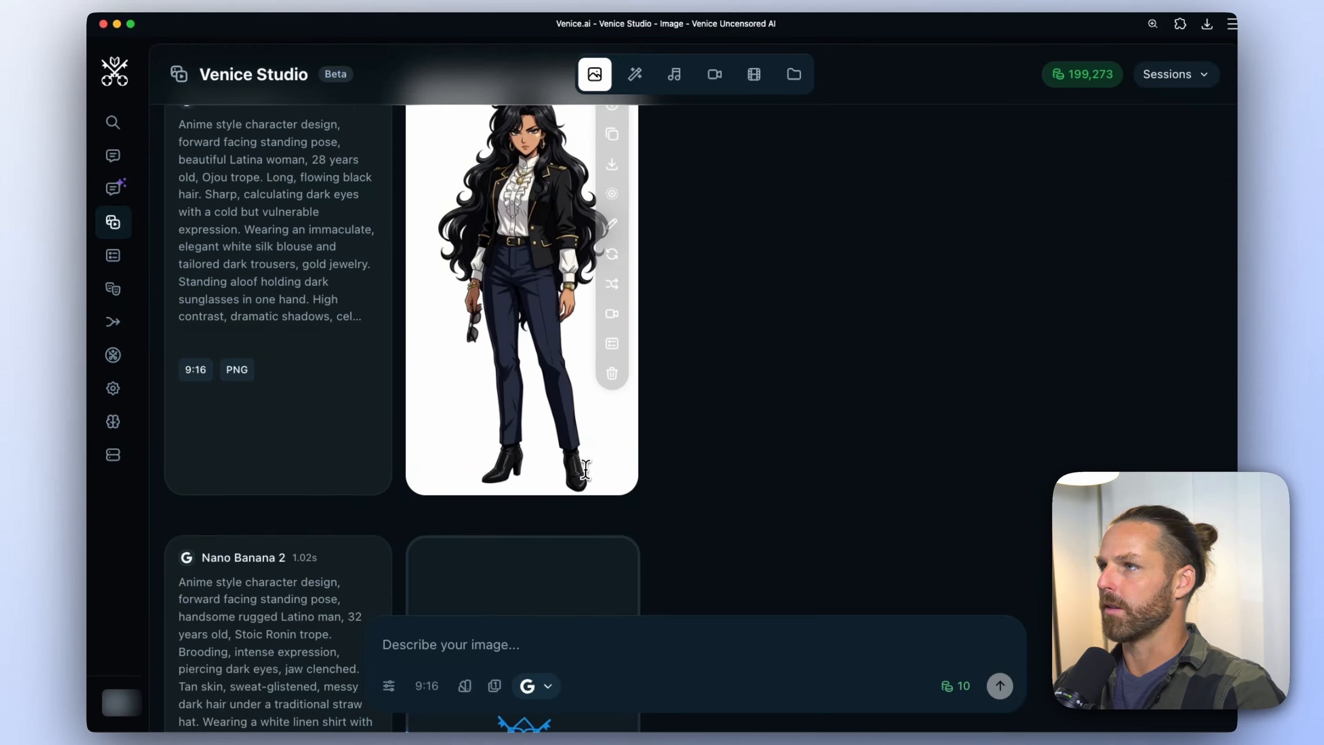
left_click(524, 282)
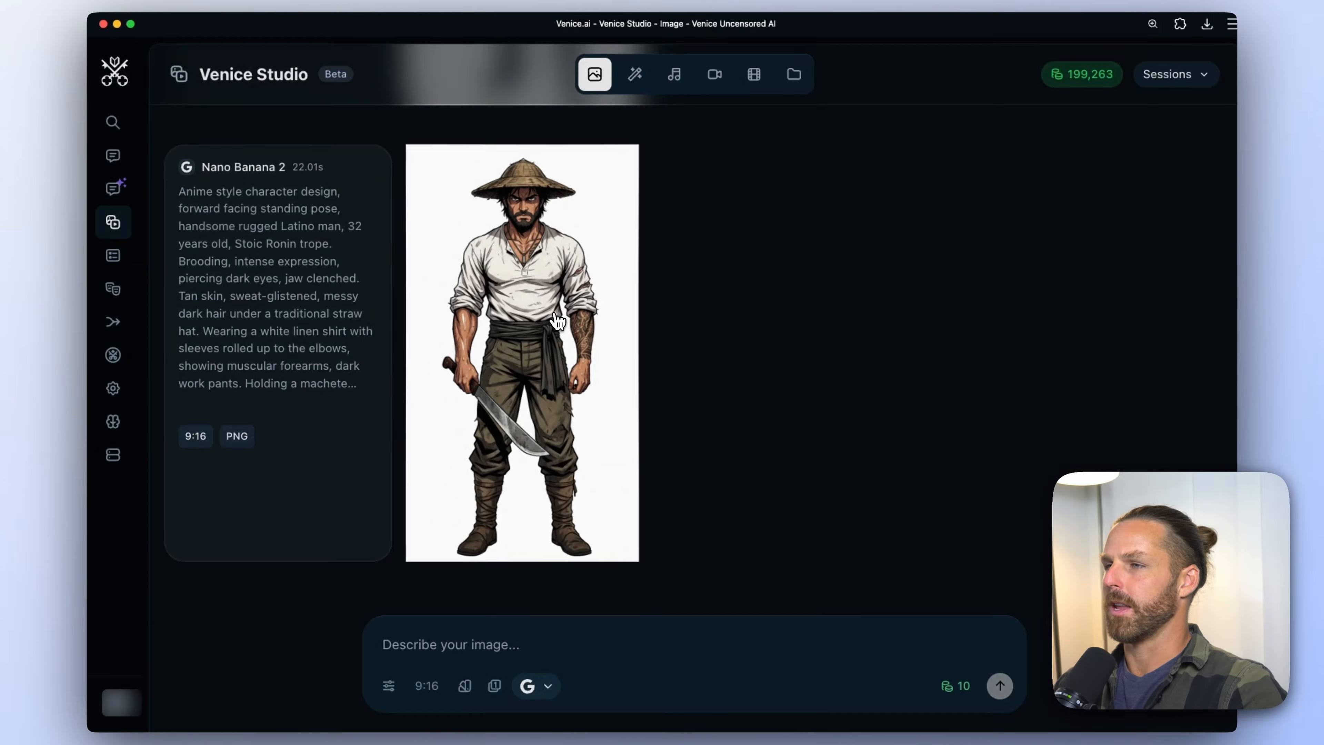
left_click(522, 354)
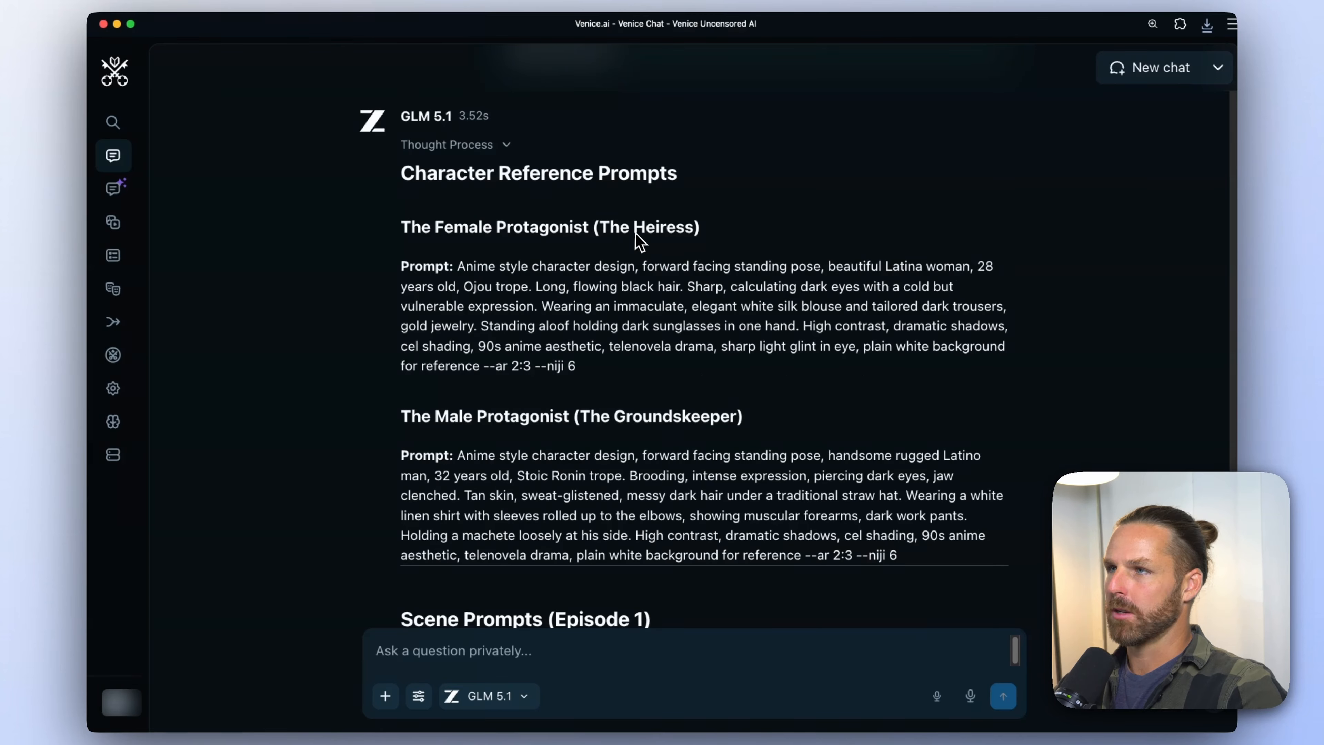
Copy the Scene 1 prompts for shots 1.1 to 1.3 from the chat and open the Studio's video generator.
scroll(619, 339, "down", 10)
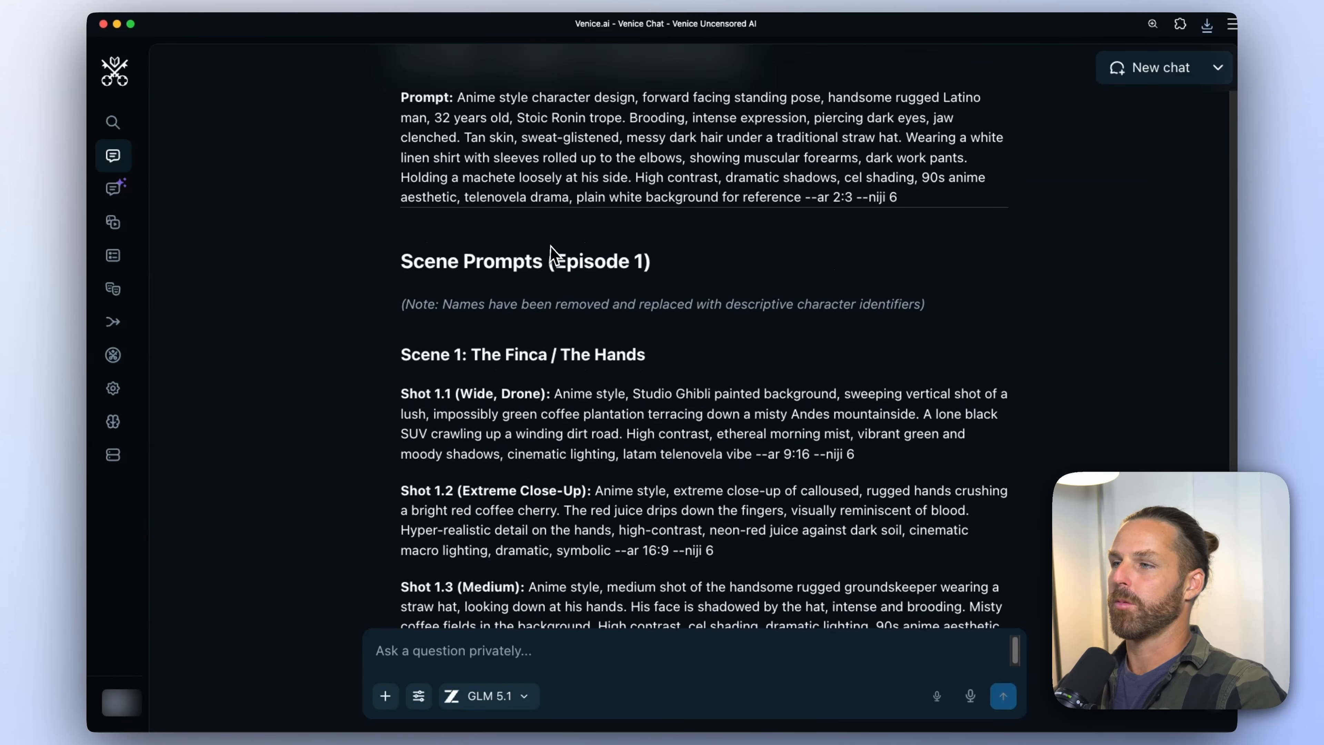
scroll(636, 307, "down", 2)
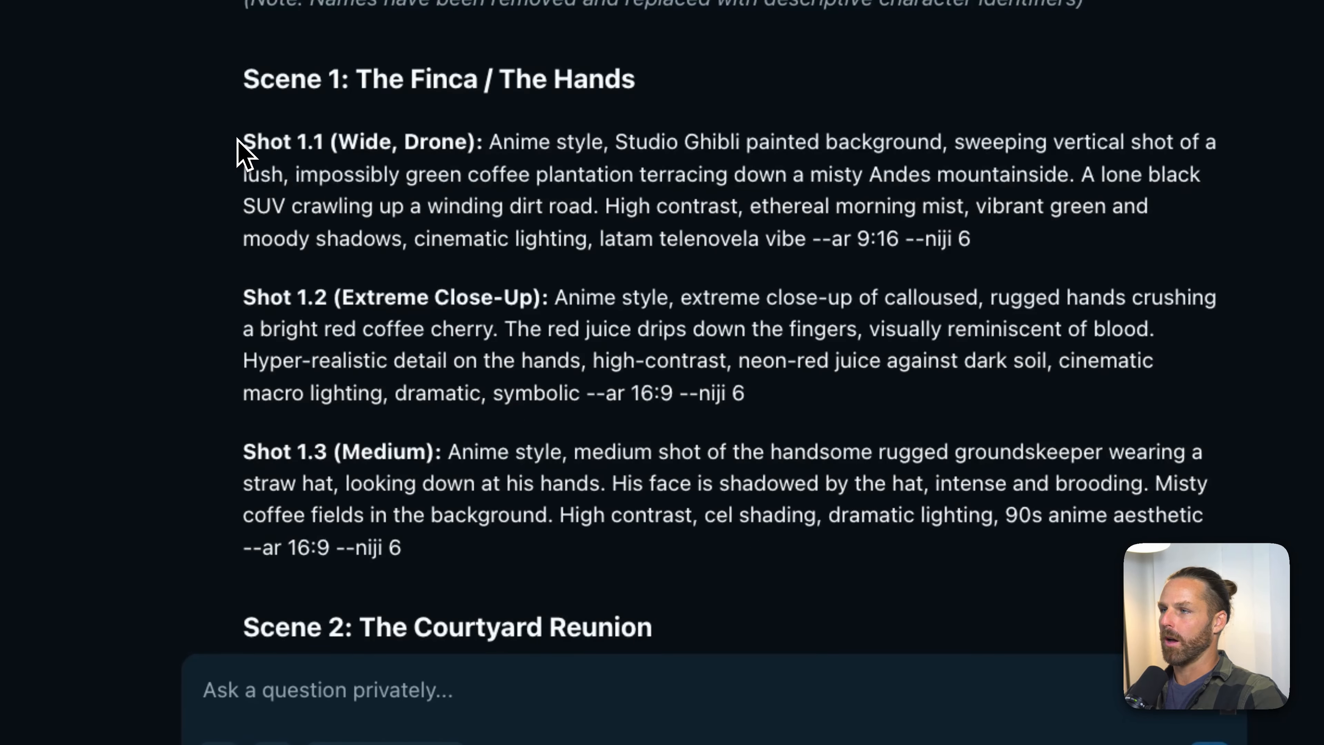
left_click_drag(241, 149, 1225, 536)
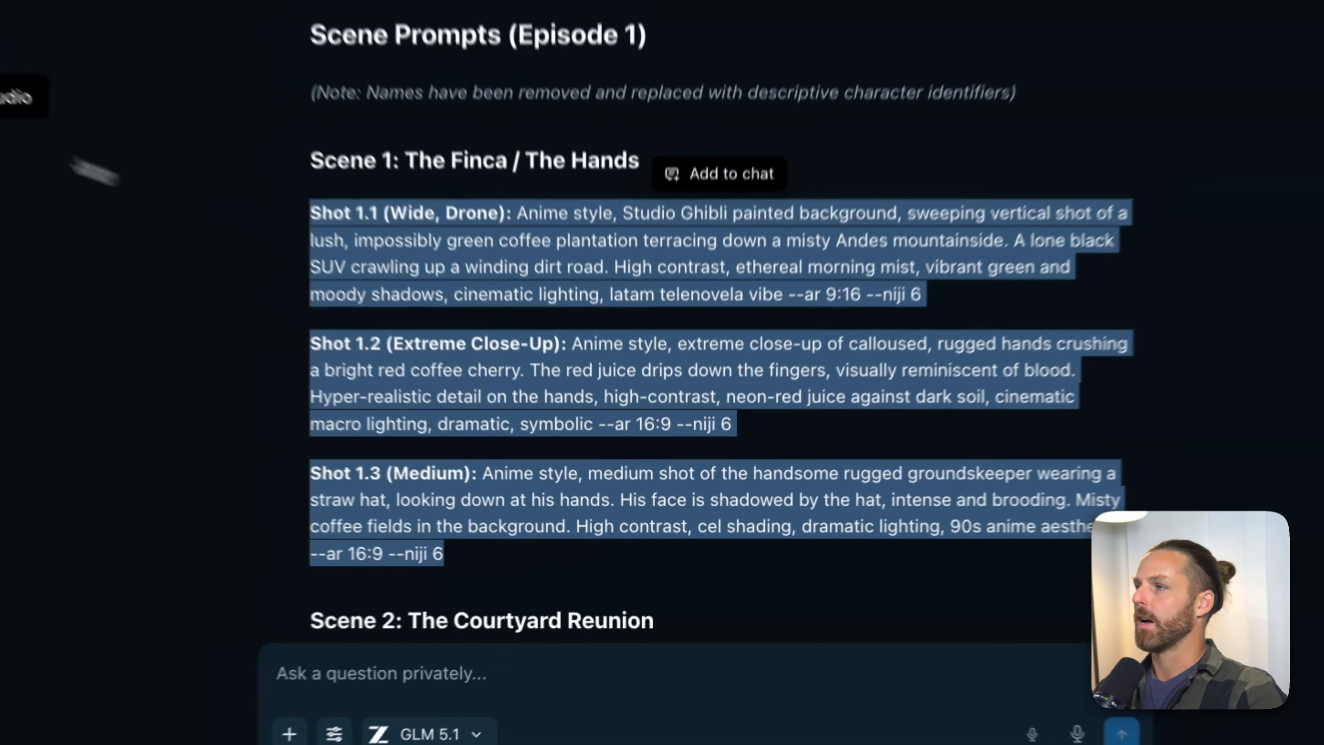
left_click(115, 228)
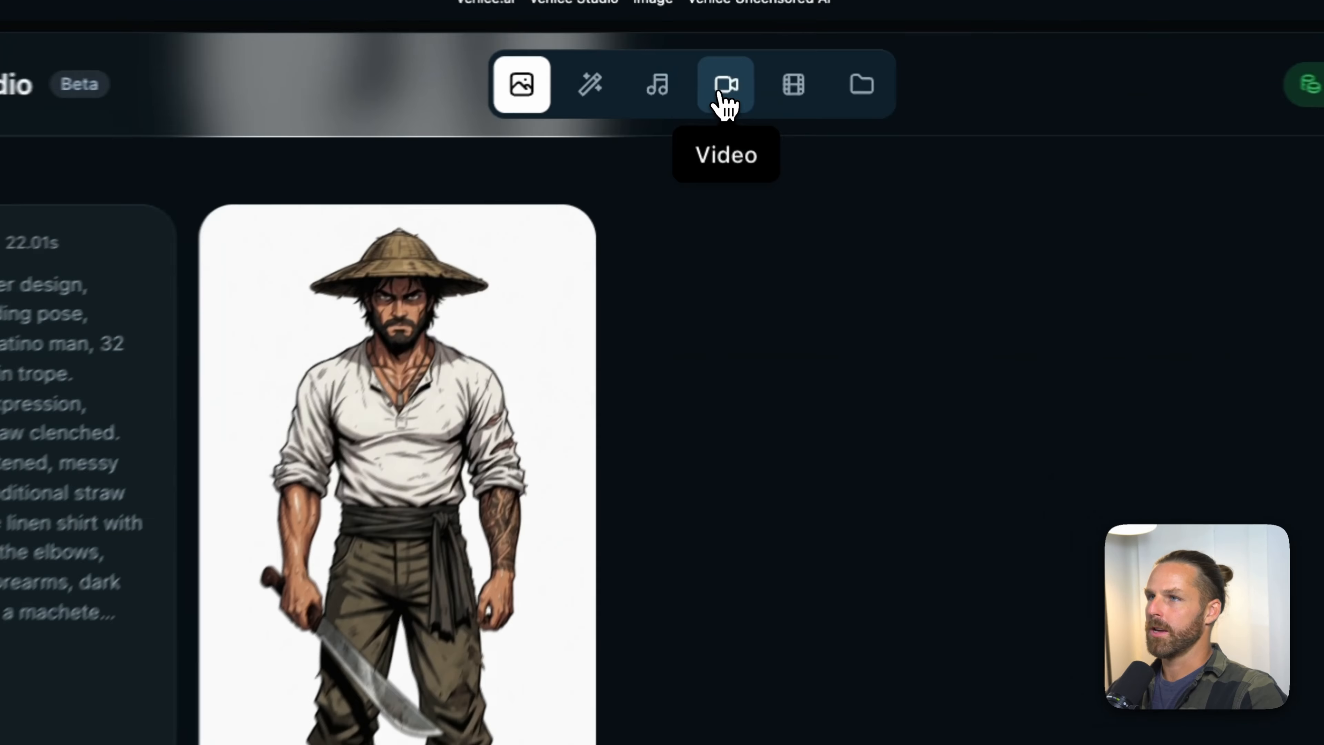
left_click(726, 99)
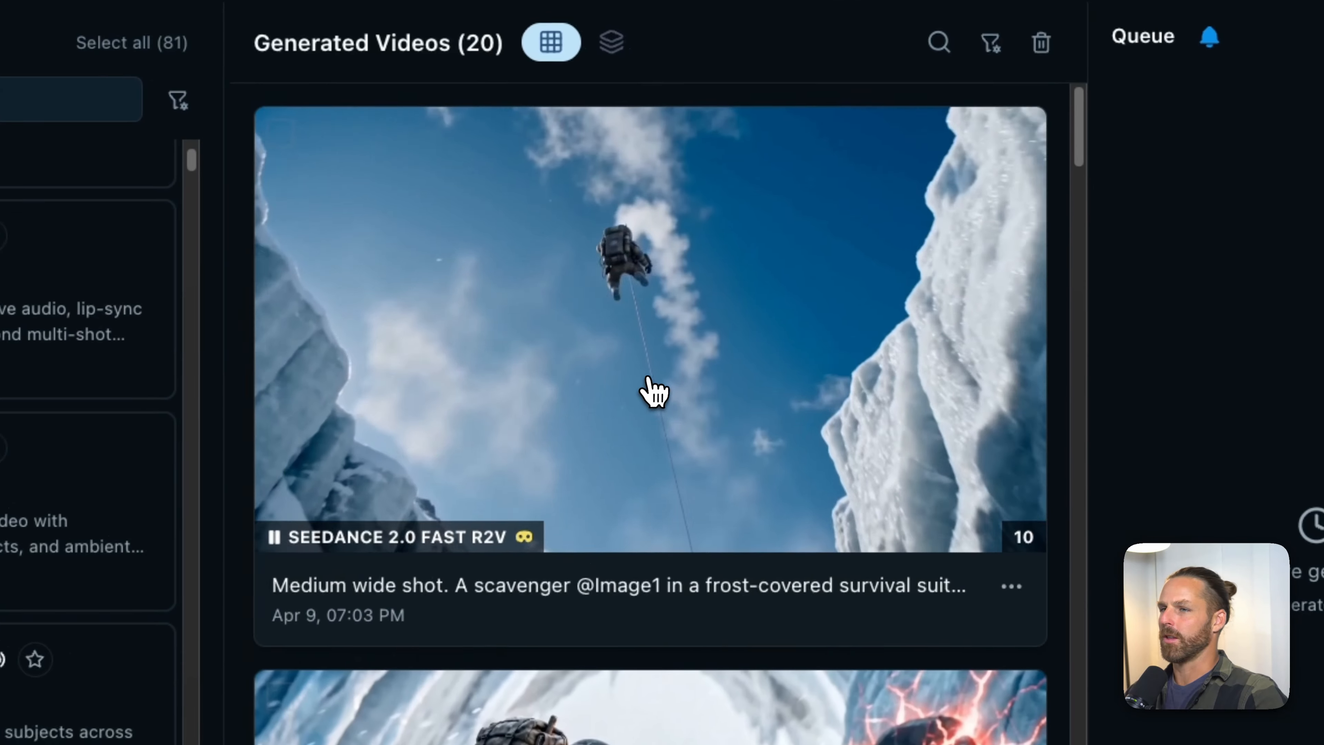
scroll(656, 390, "down", 15)
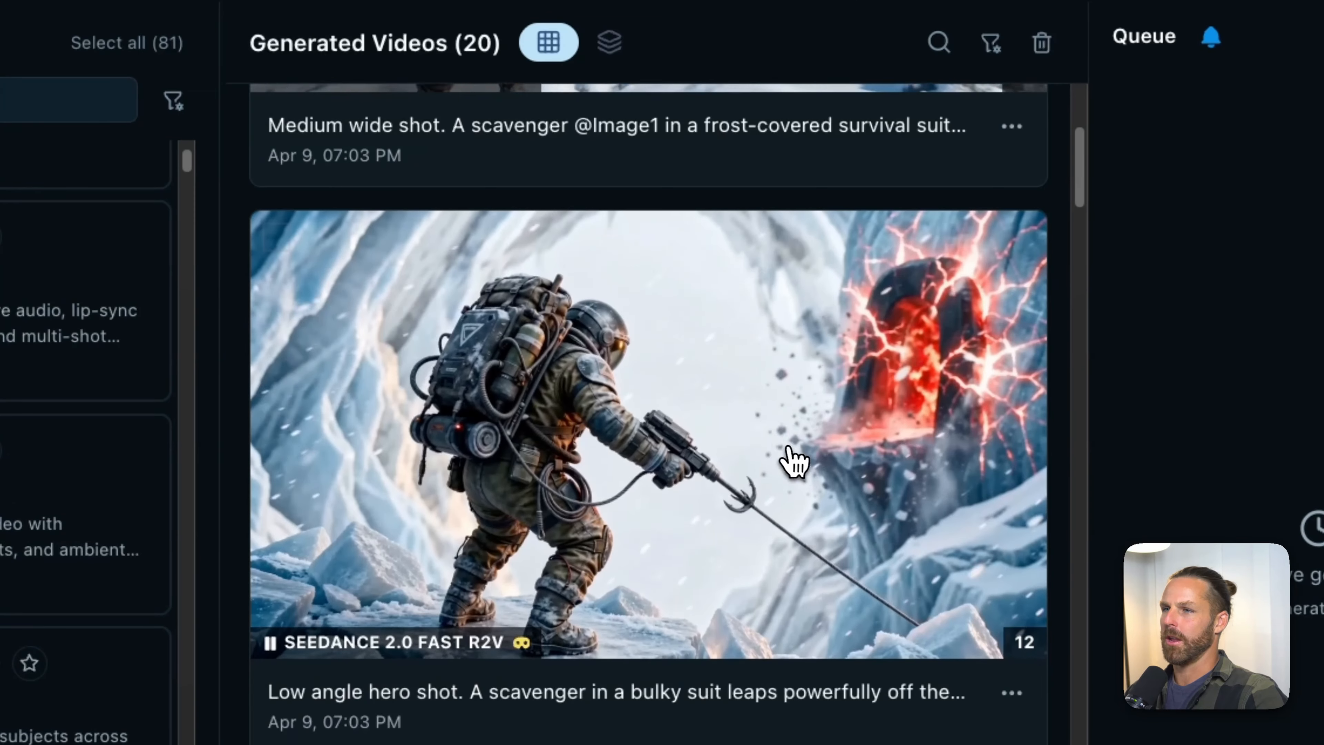
scroll(678, 549, "up", 10)
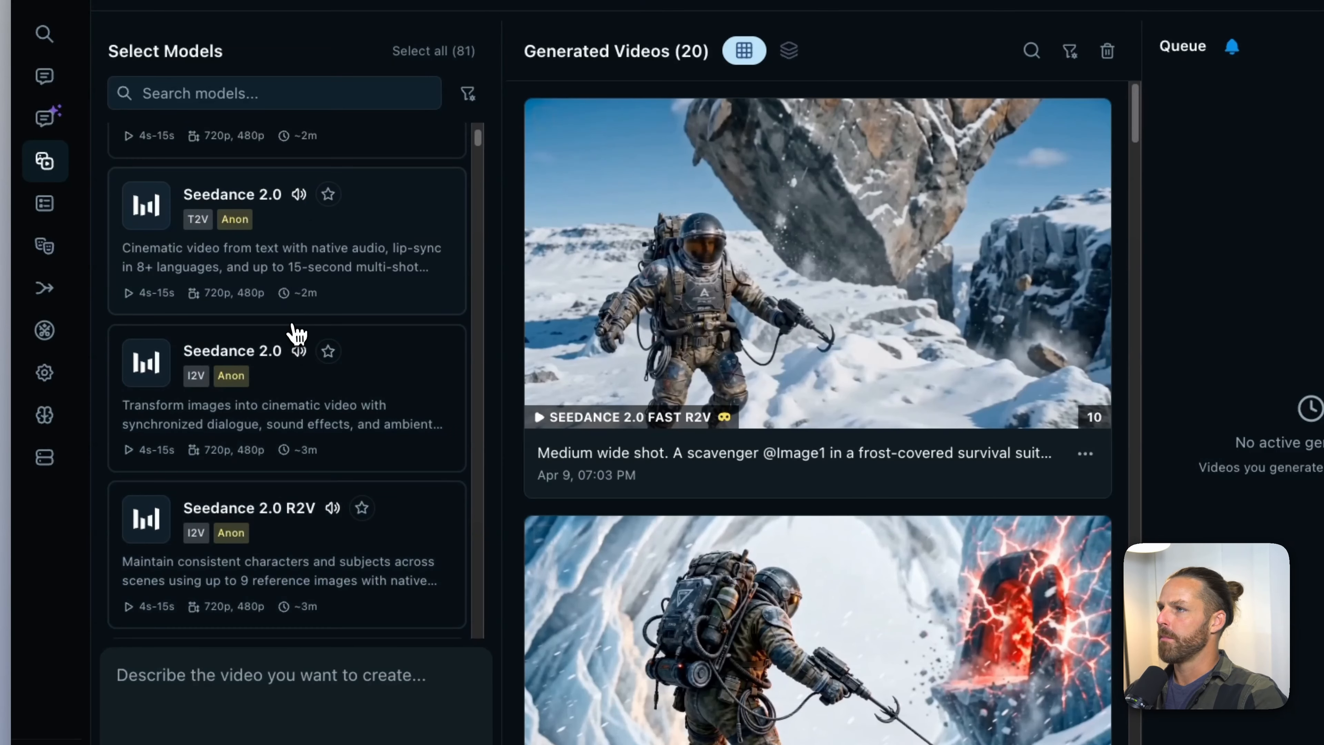
scroll(345, 399, "down", 4)
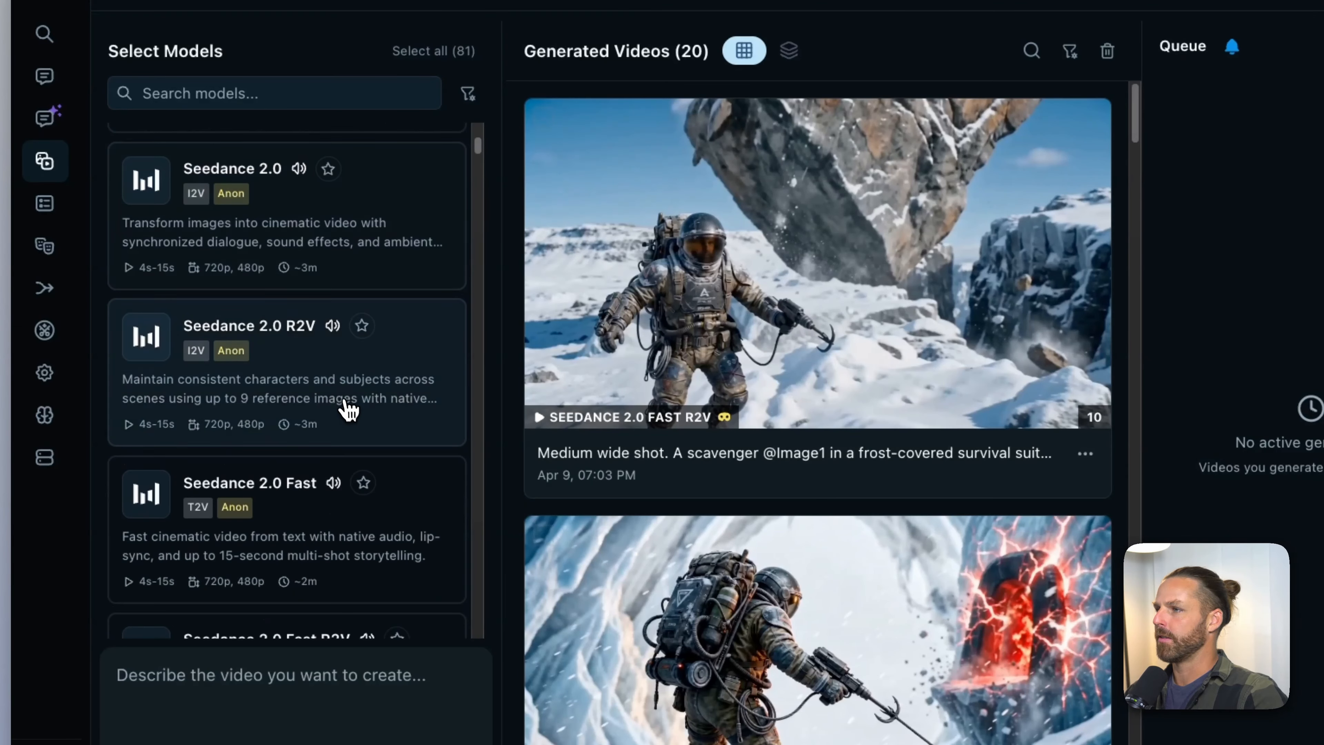
scroll(322, 372, "down", 1)
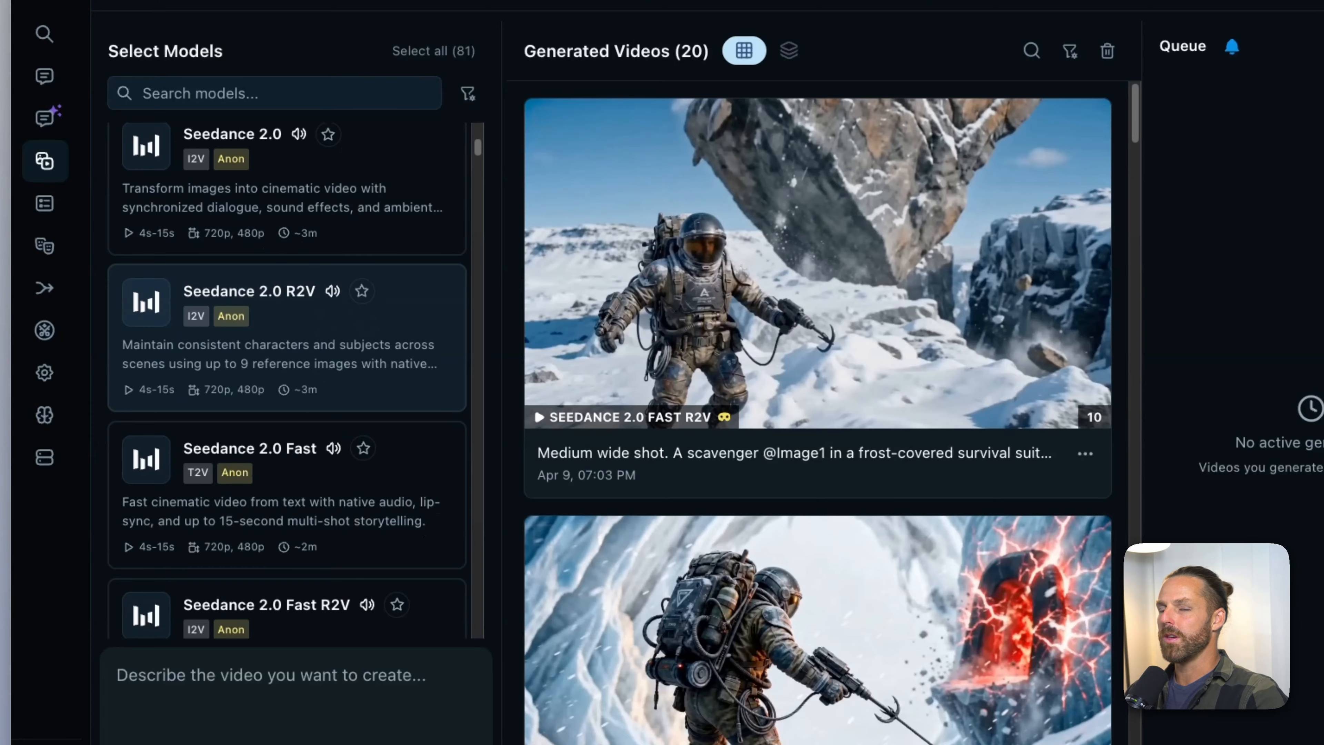
scroll(317, 447, "down", 3)
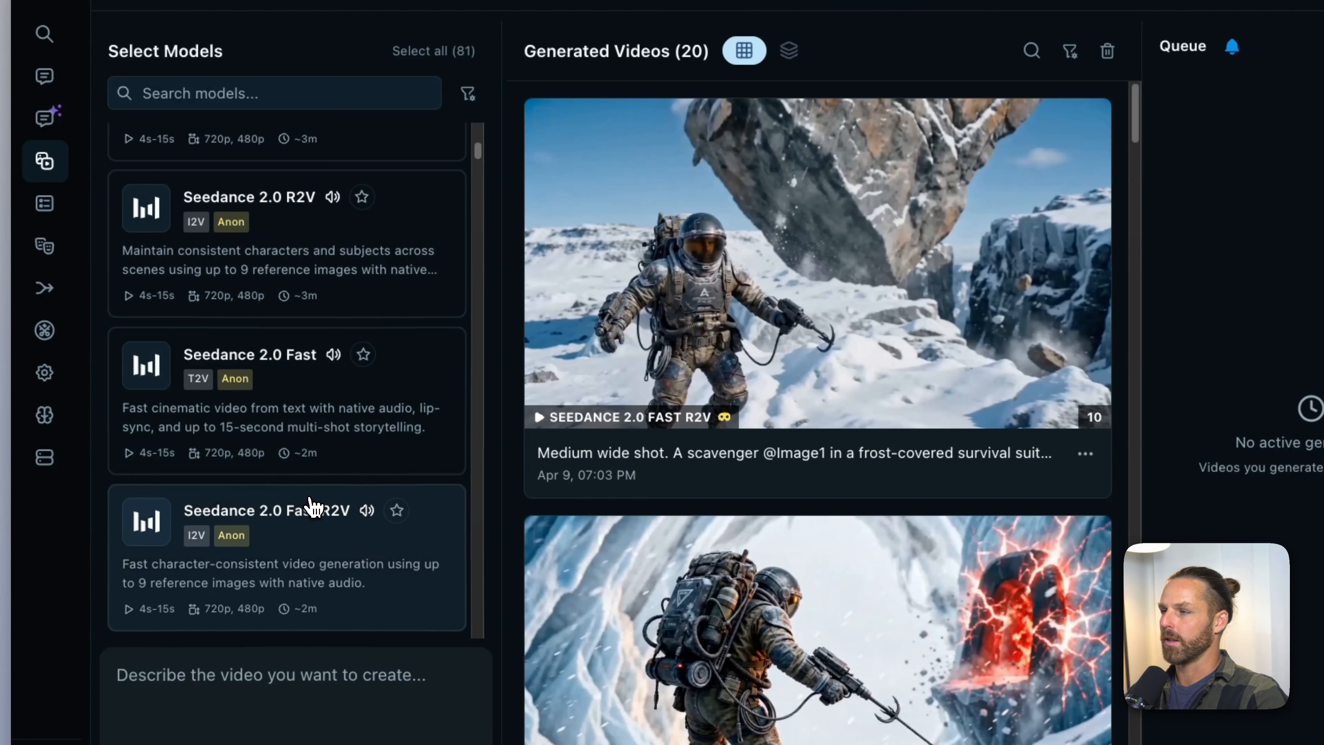
left_click(310, 506)
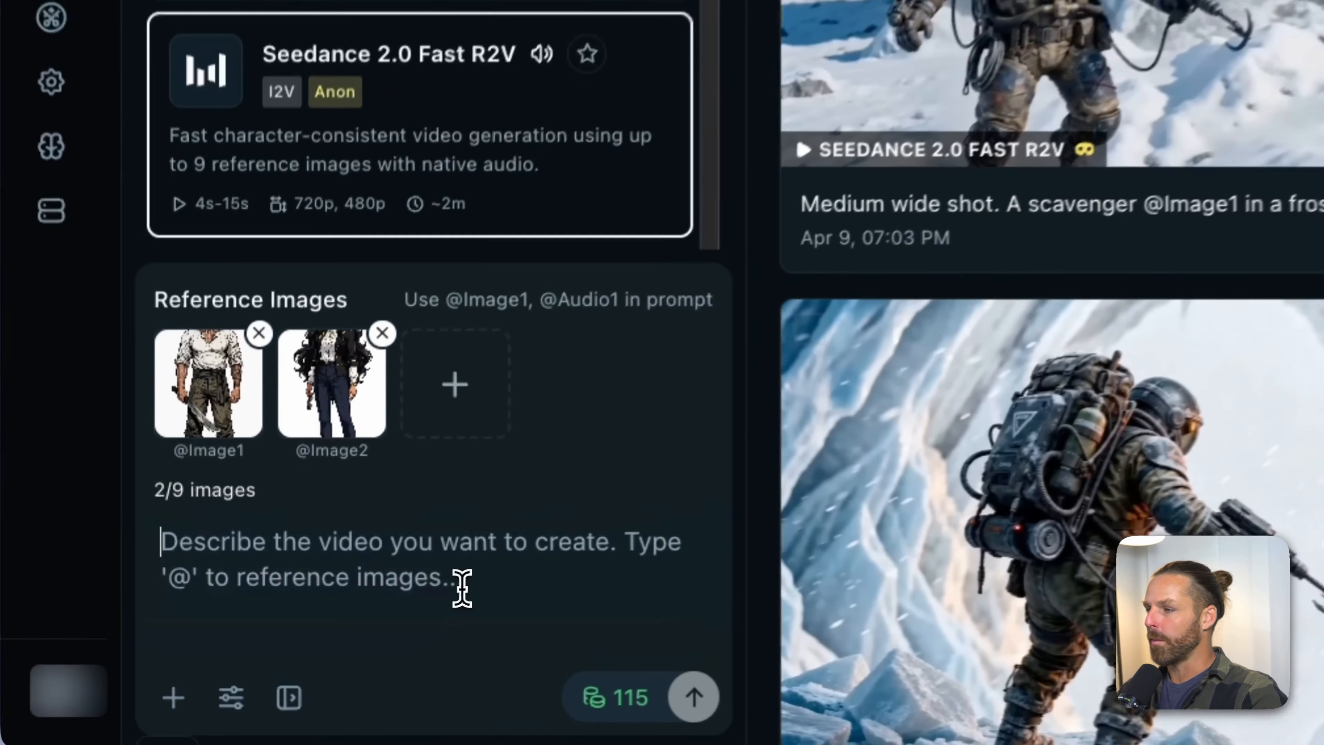
Paste the copied prompts for shots 1.1 to 1.3 into the video prompt.
key("super+v")
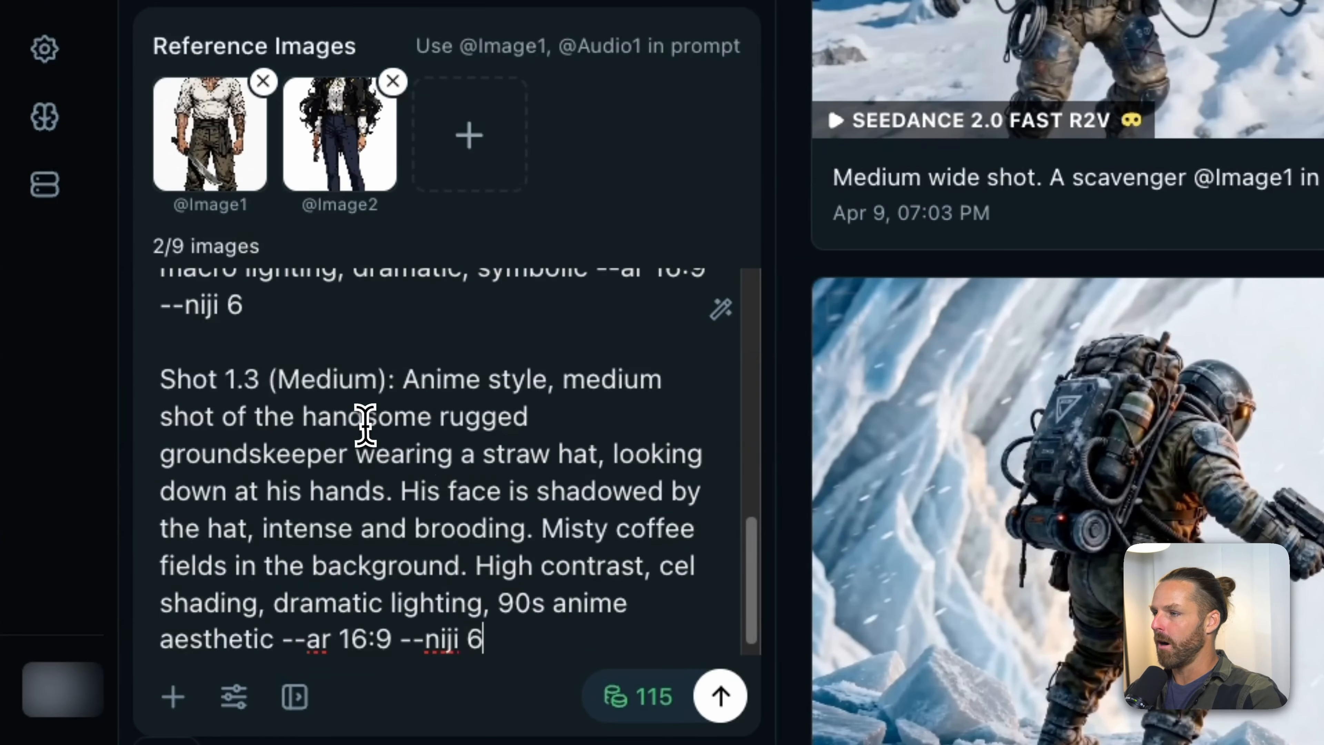
scroll(573, 658, "up", 2)
scroll(359, 421, "up", 10)
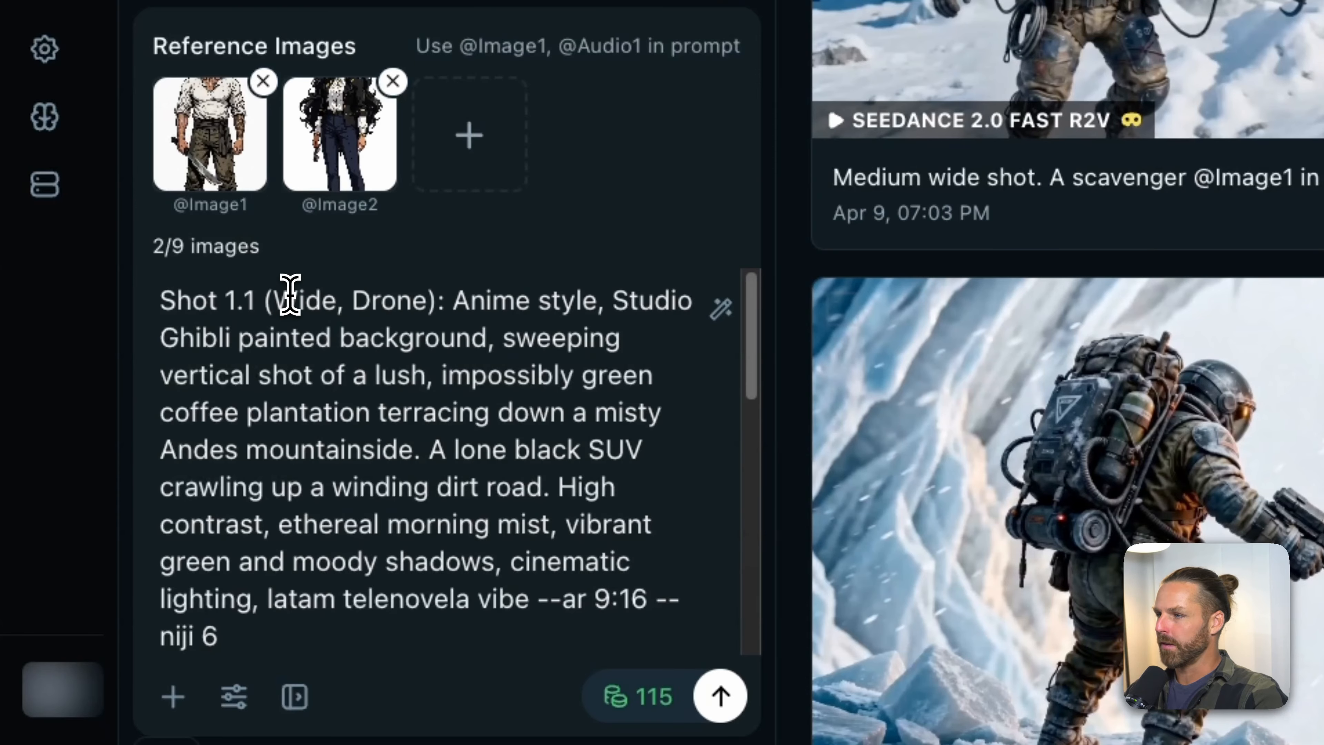
Reword the first shot's heading to "Wide, Drone shot:" and remove its trailing "--ar 9:16 --niji 6" parameters.
key("BackSpace")
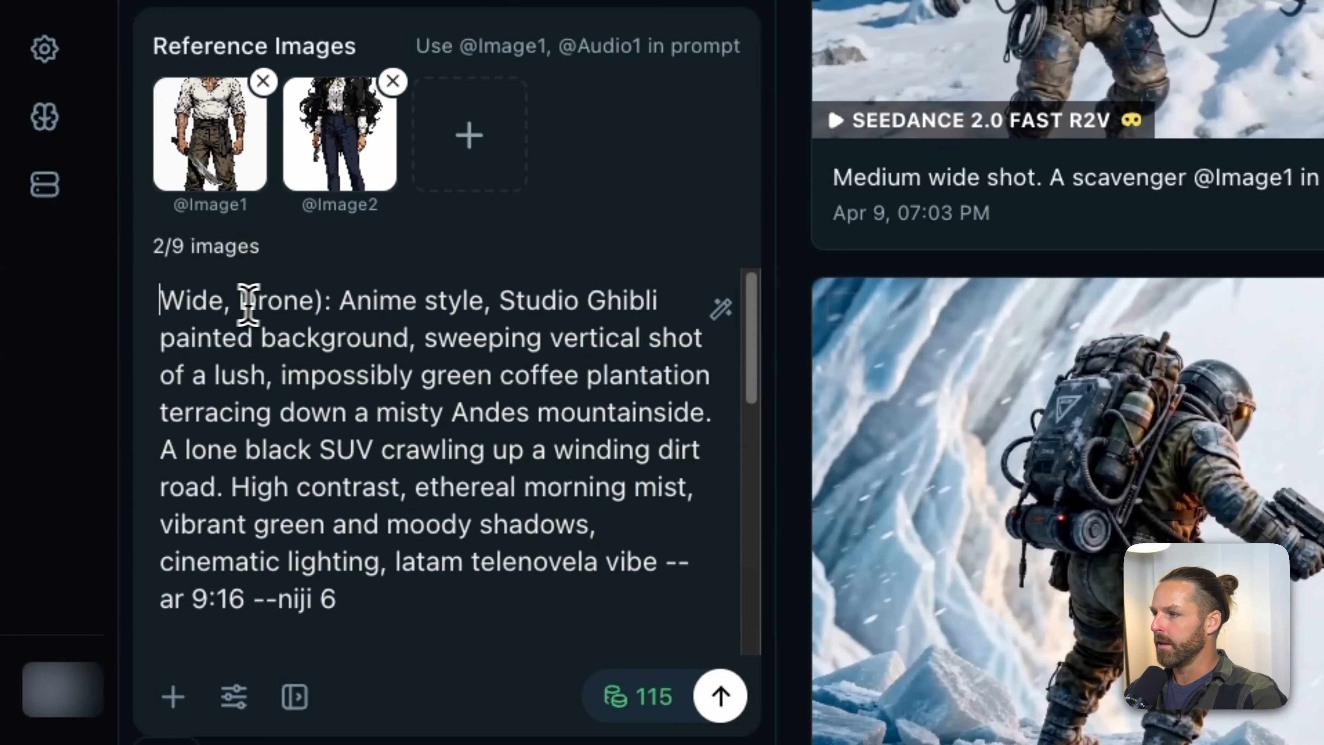
key("Delete")
left_click(334, 301)
key("BackSpace")
type("shot")
scroll(579, 345, "down", 1)
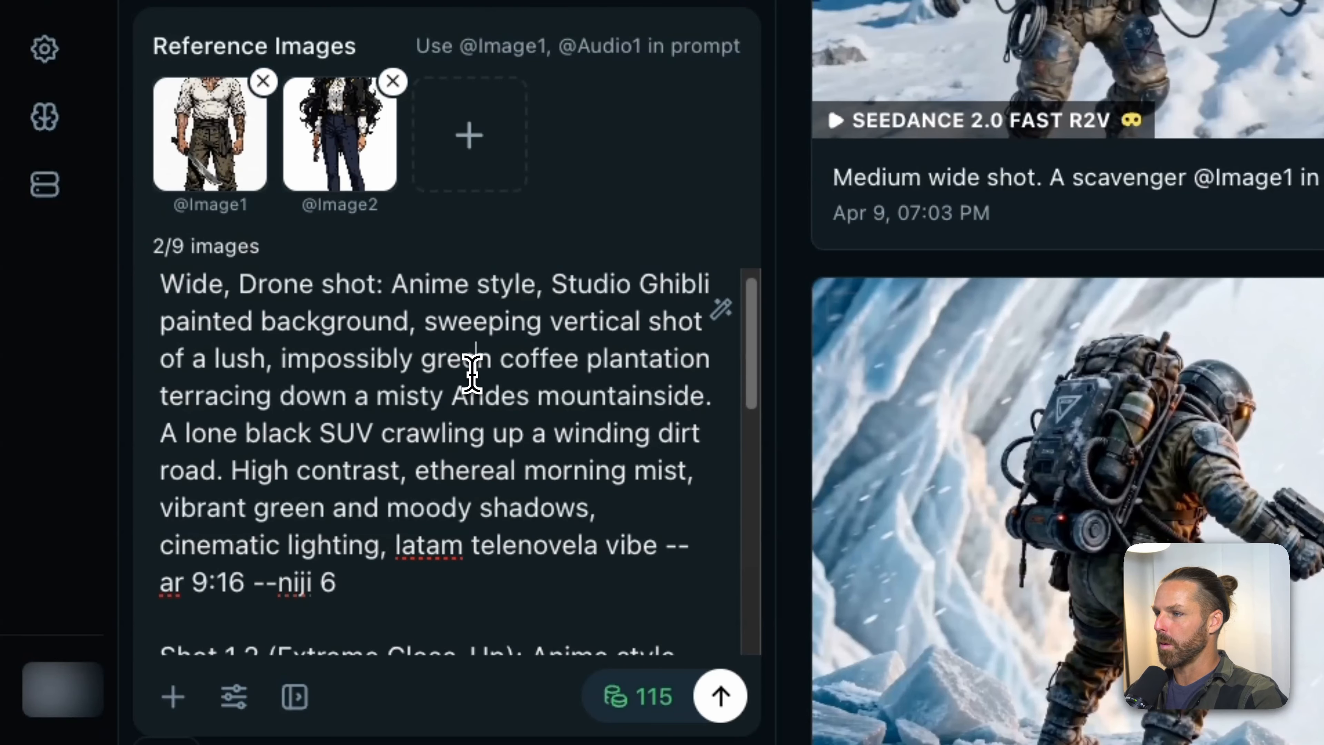
scroll(501, 351, "down", 1)
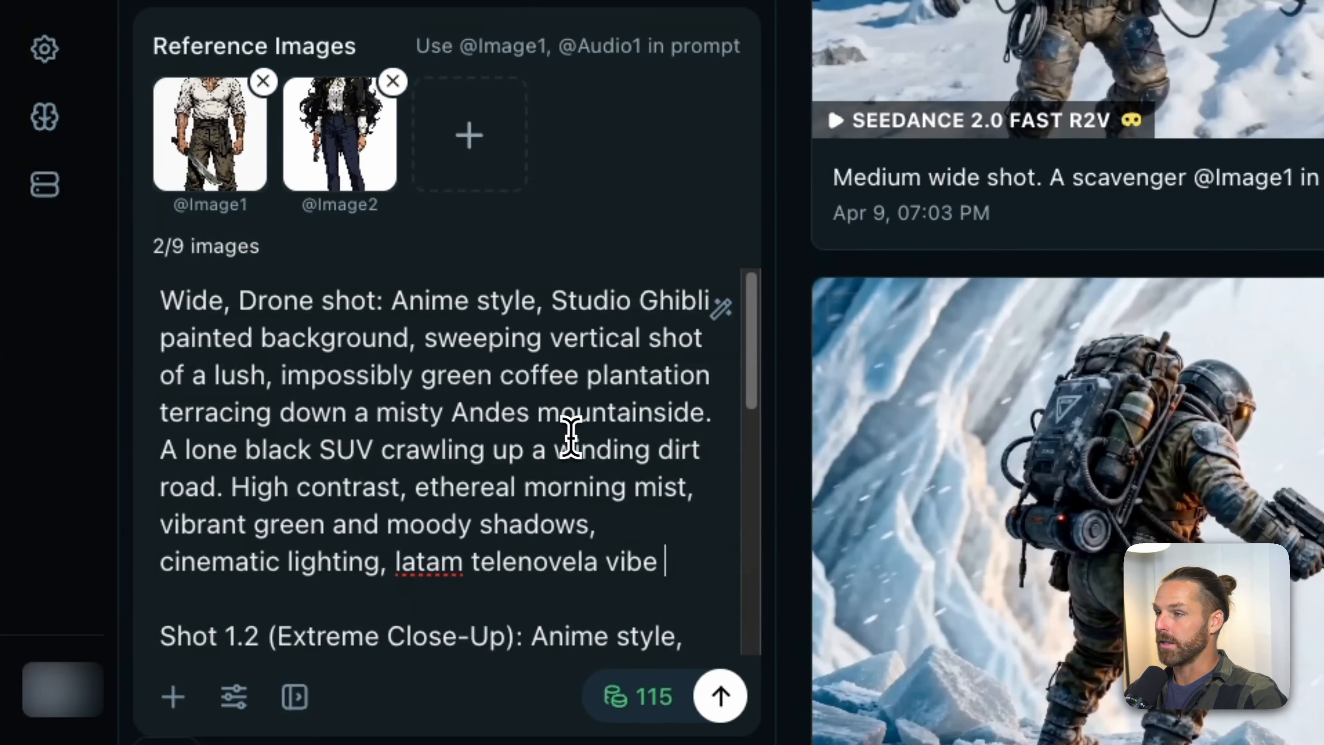
scroll(584, 459, "down", 1)
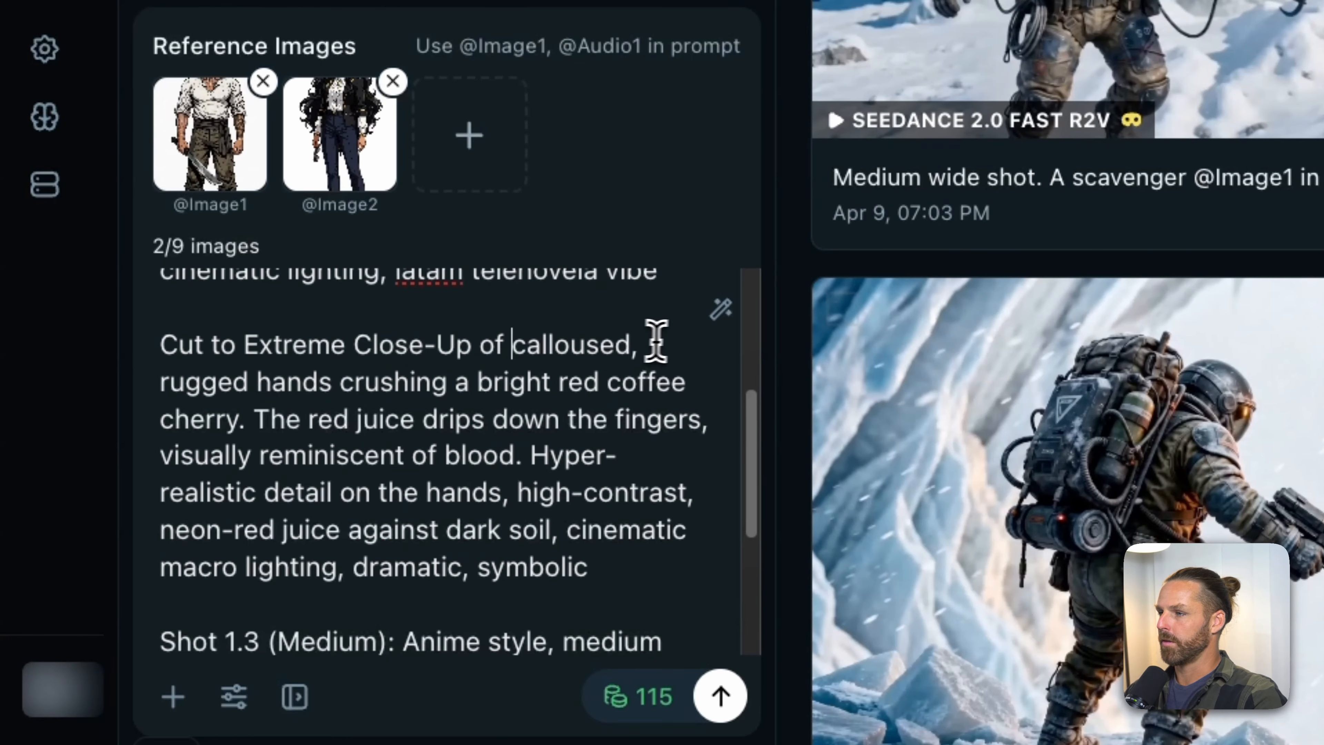
type("@Image1")
key("Return")
type("'s")
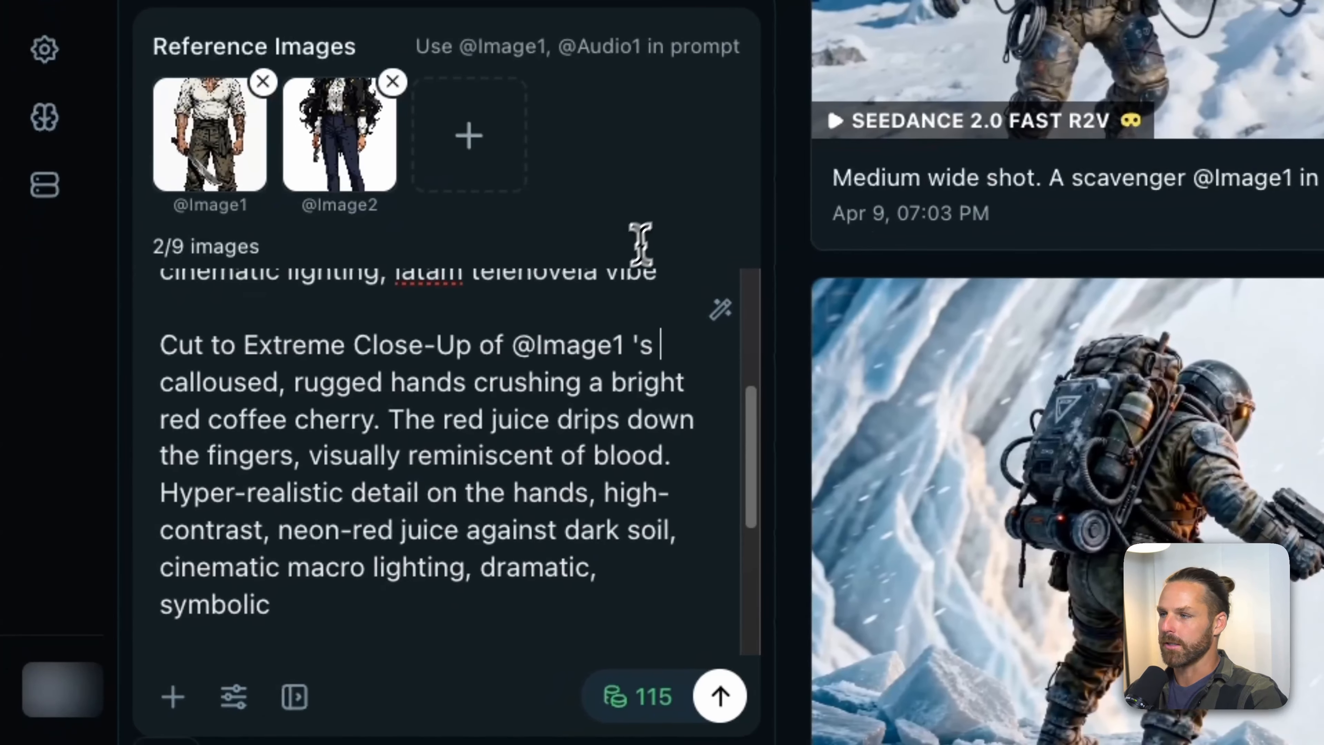
scroll(586, 296, "down", 5)
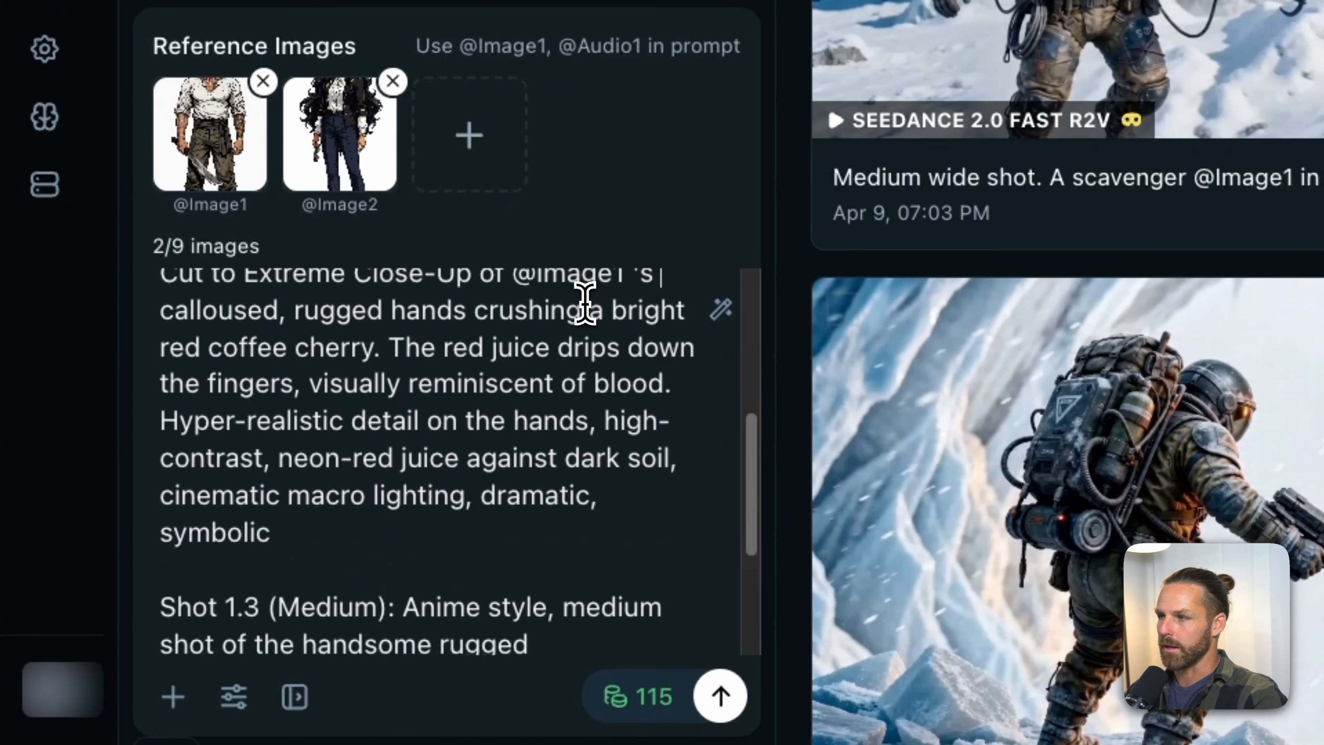
left_click_drag(556, 429, 163, 426)
type("Cut to")
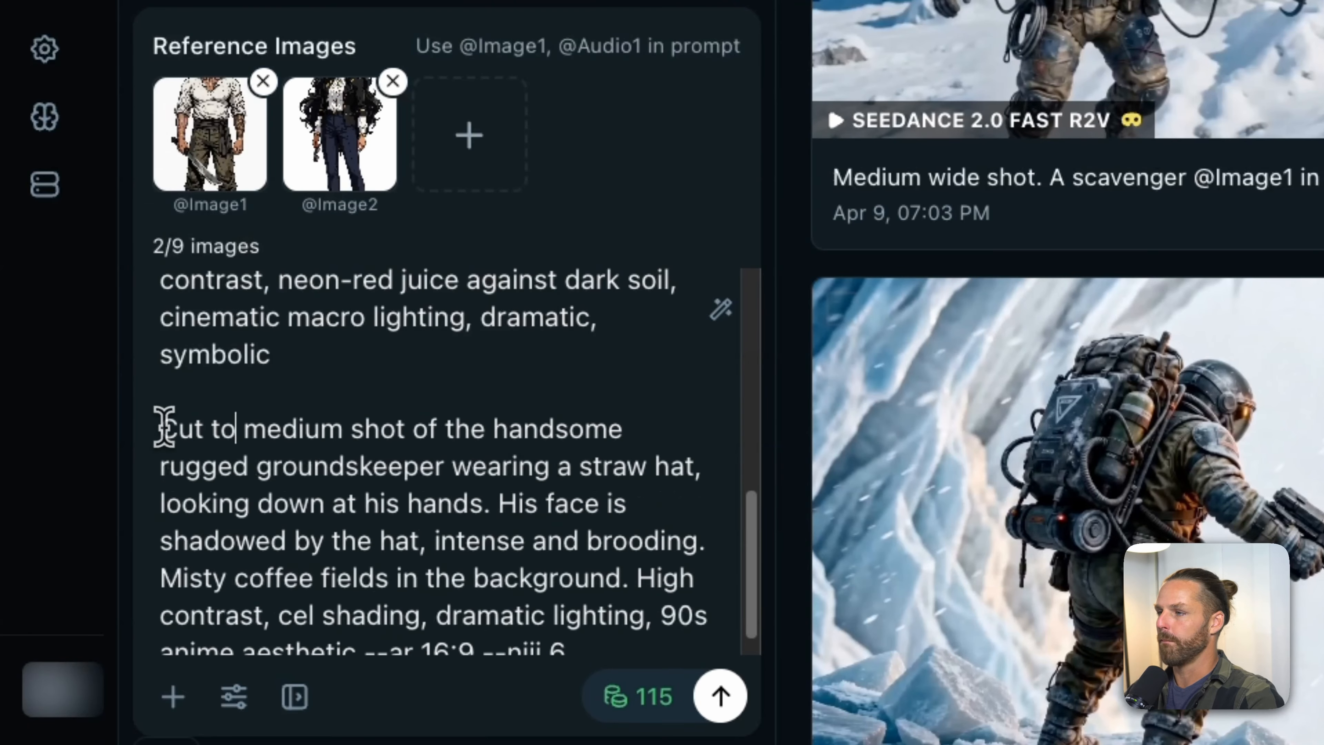
scroll(415, 371, "down", 1)
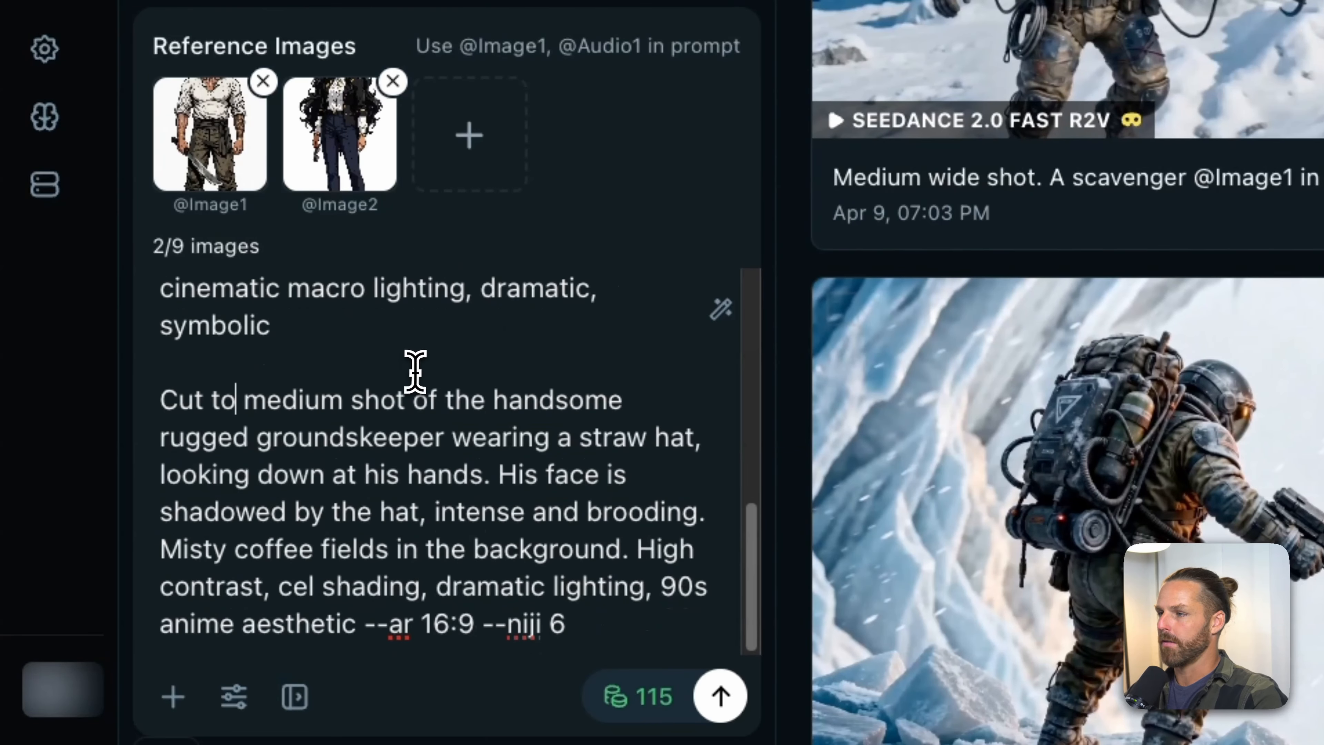
left_click(451, 433)
type("@")
key("Return")
scroll(415, 462, "down", 1)
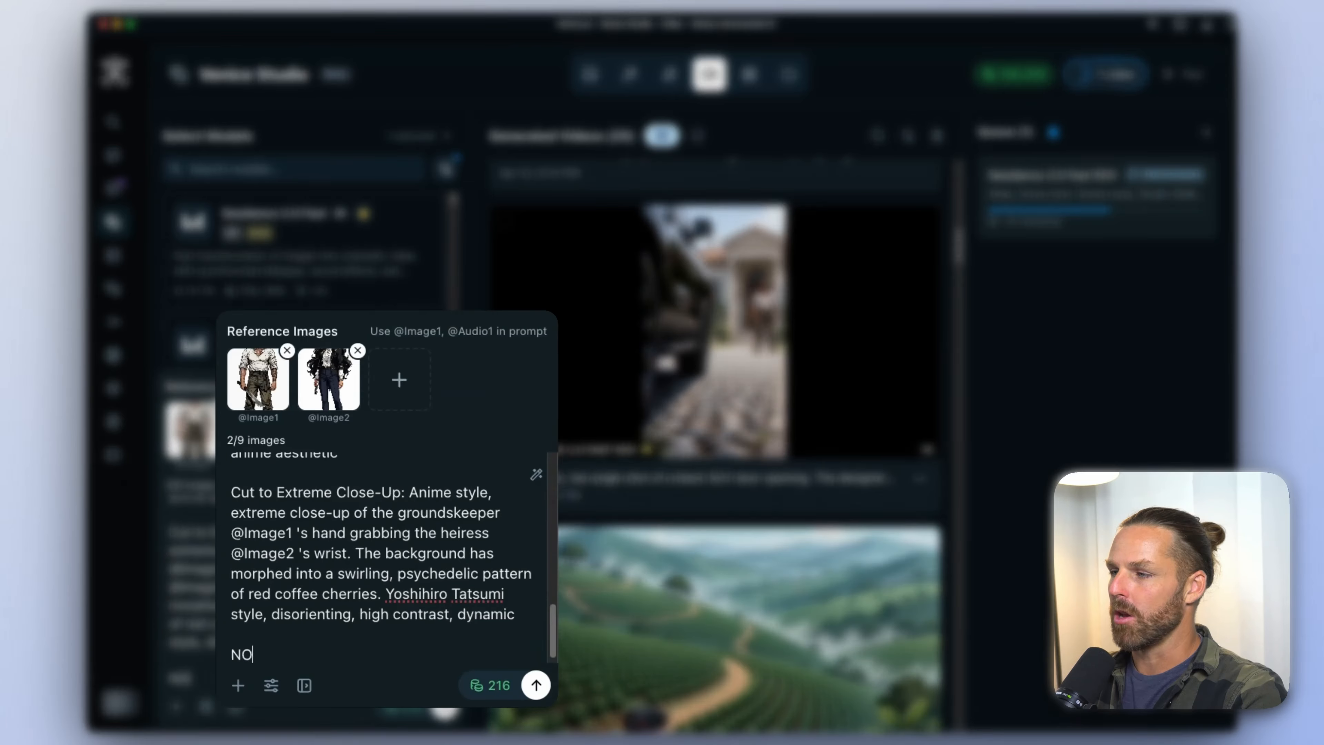
End the courtyard scene's video prompt with the line "NO MUSIC, ONLY SOUND EFFECTS".
type("MUSIC,")
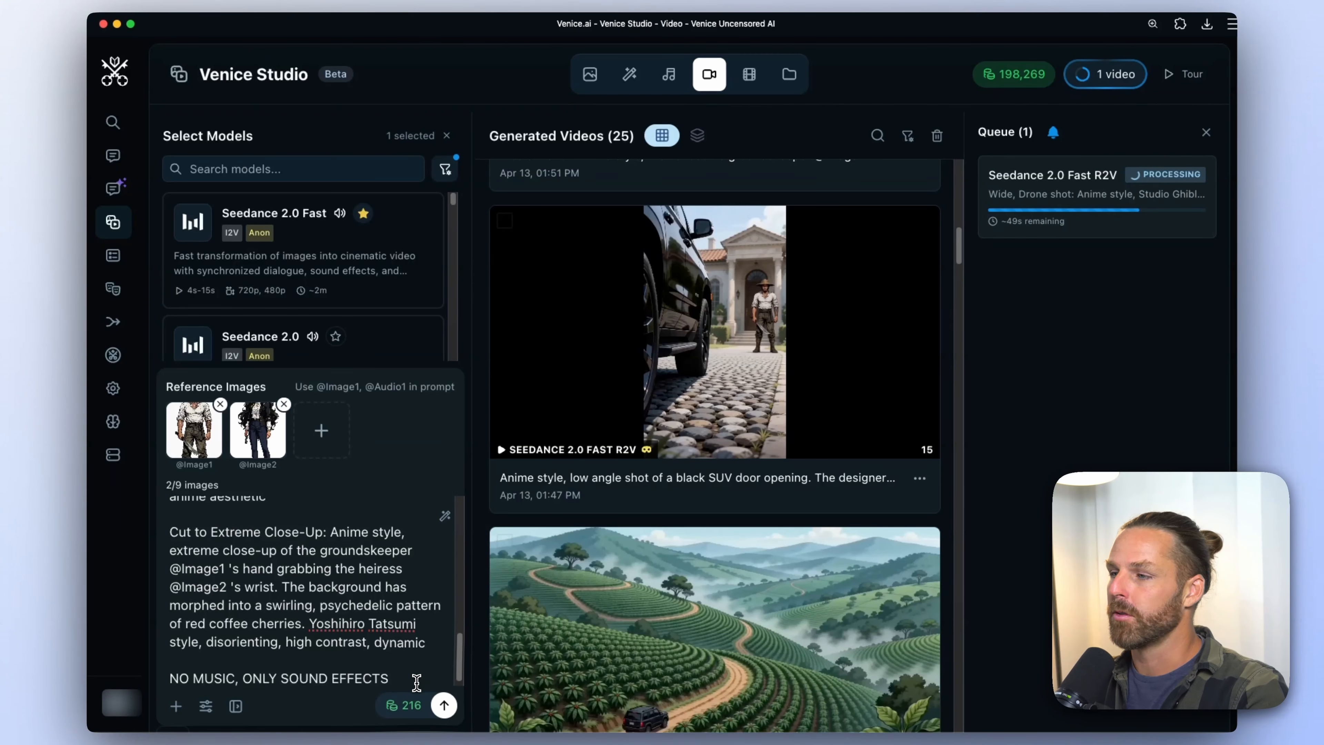
scroll(317, 570, "down", 1)
left_click_drag(171, 670, 389, 670)
left_click(236, 670)
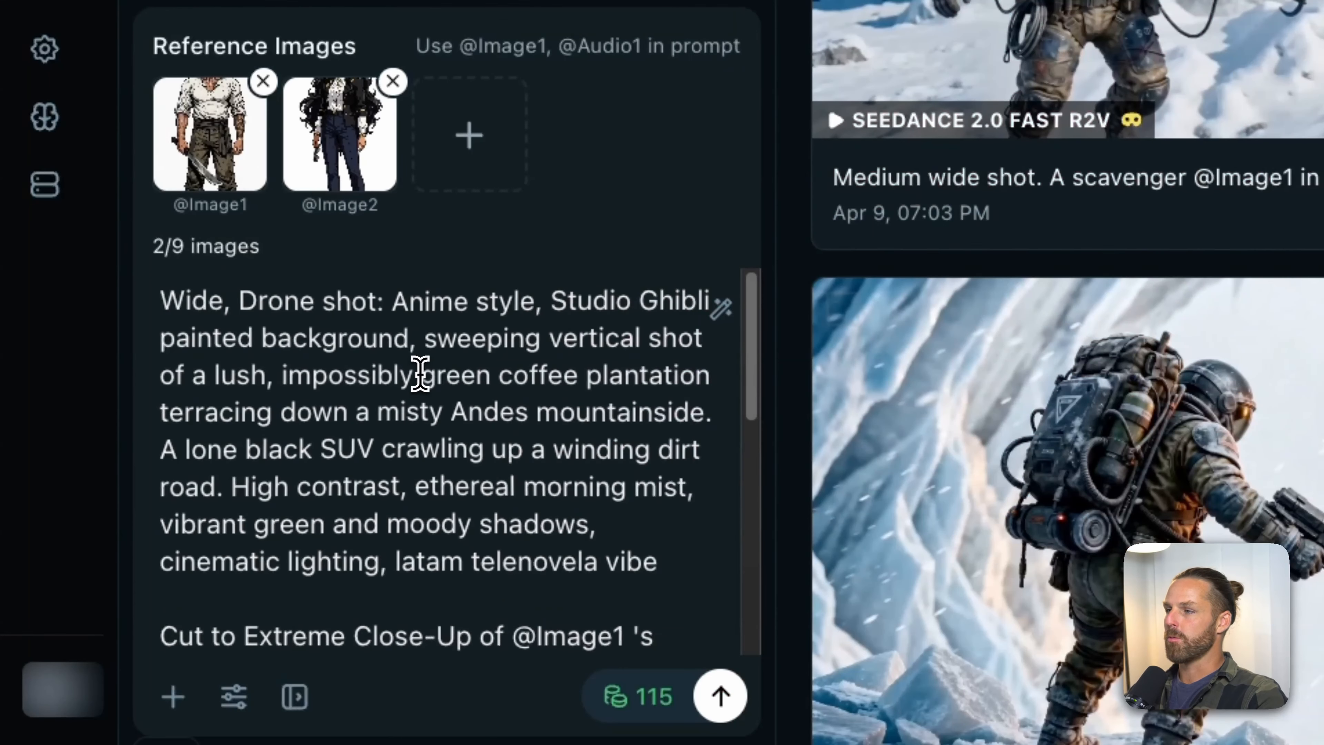
Set the Scene 1 video's duration to 12 s.
scroll(421, 374, "down", 5)
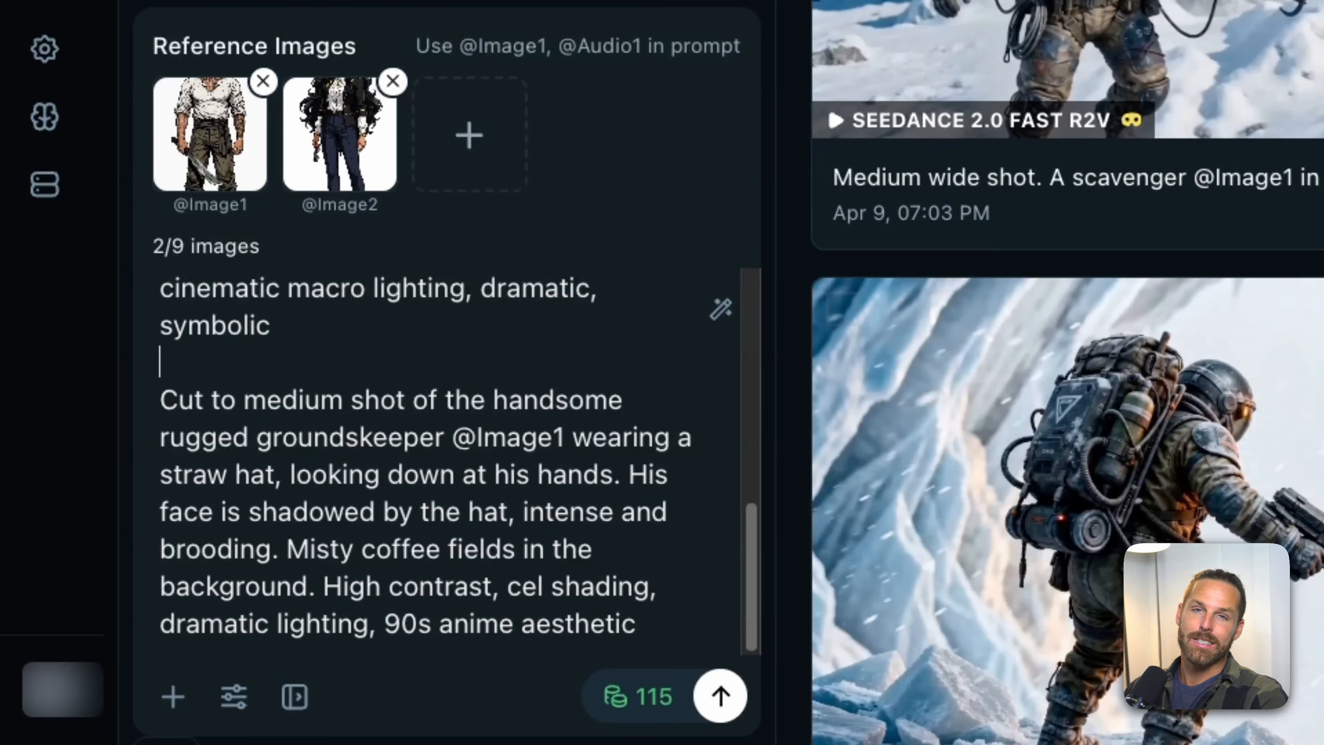
left_click(229, 704)
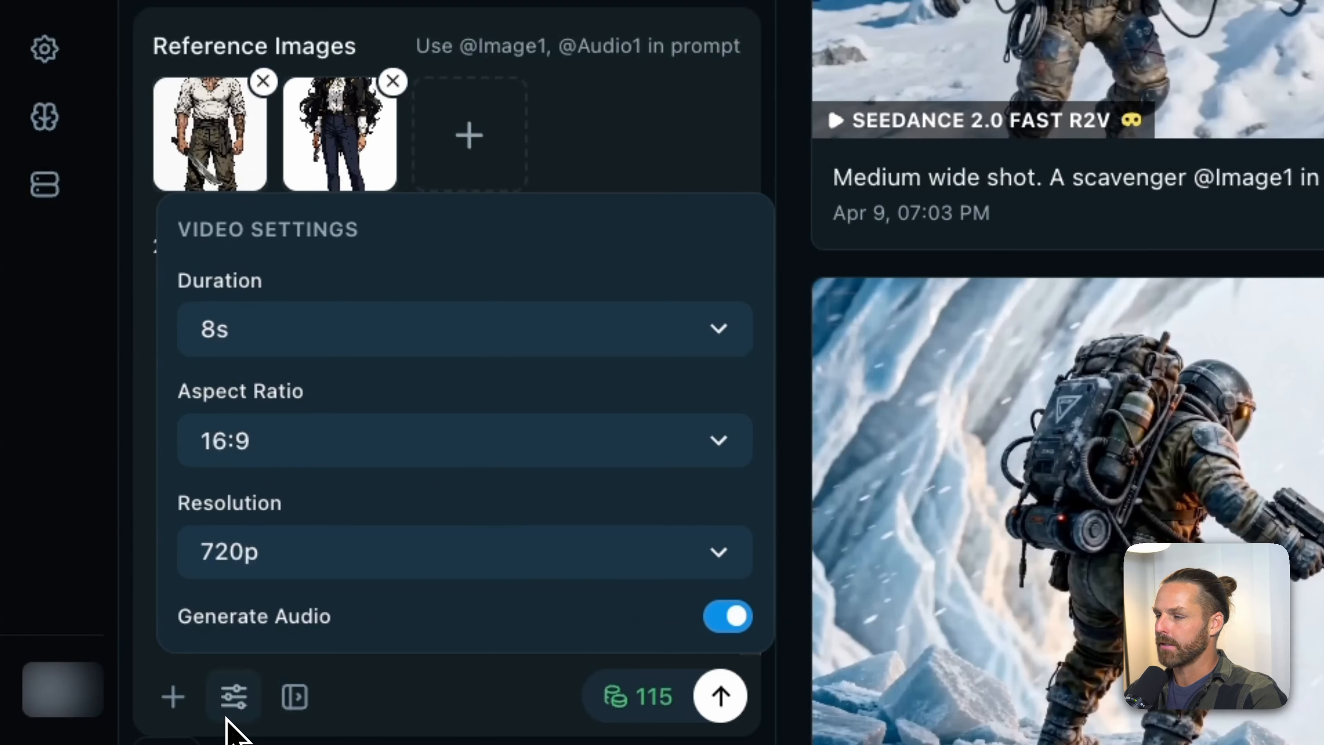
left_click(287, 355)
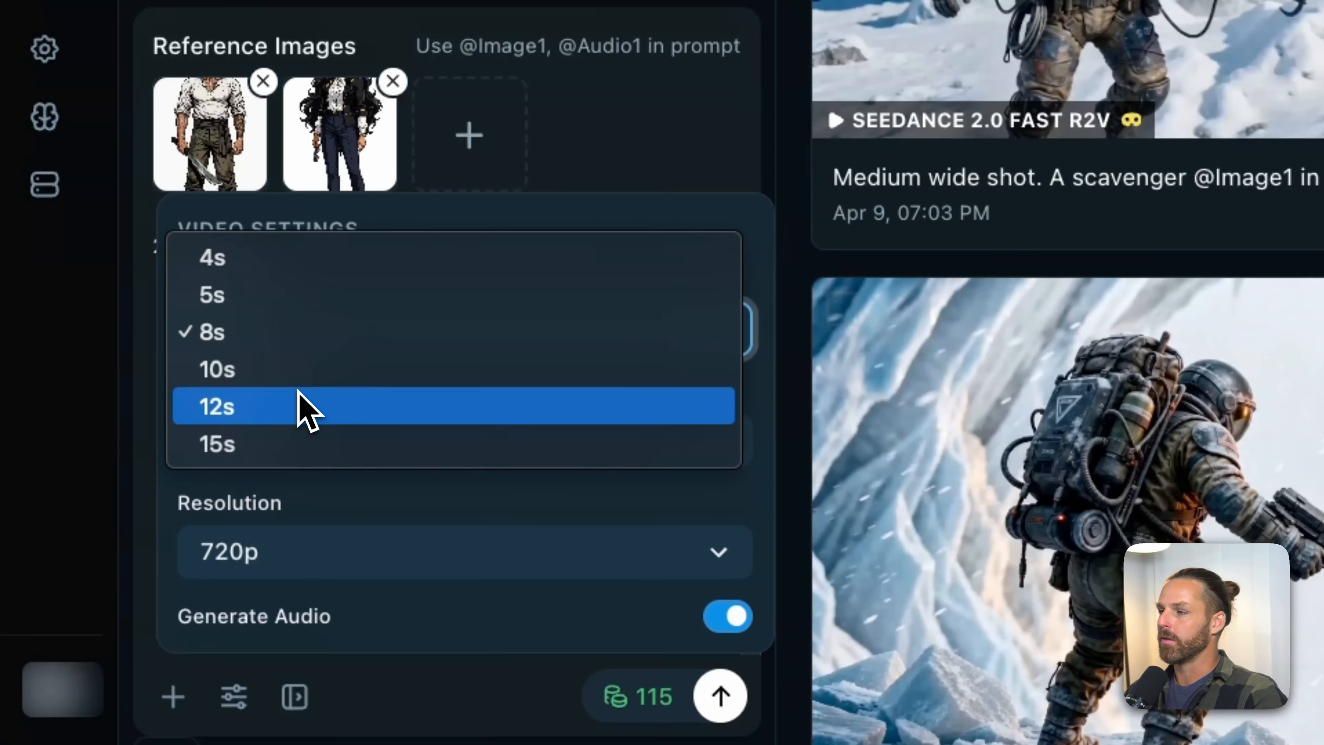
left_click(307, 417)
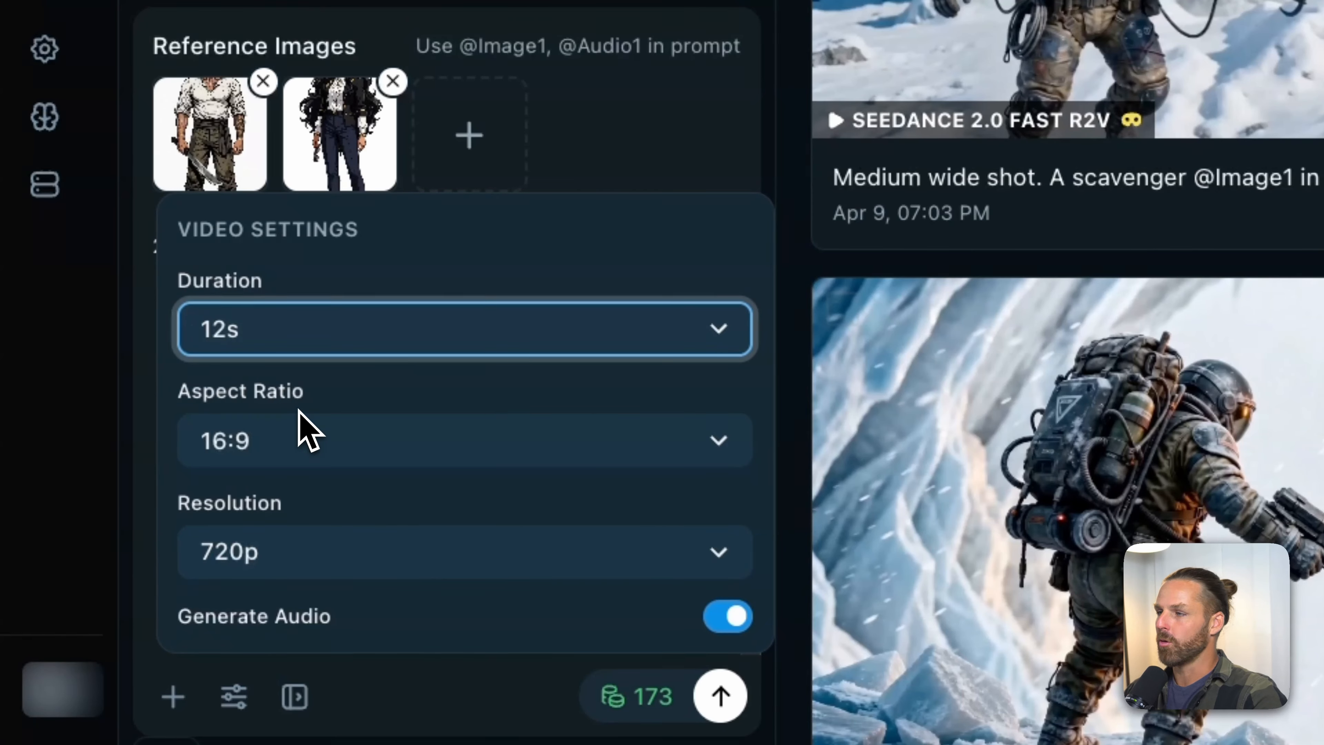
left_click(97, 460)
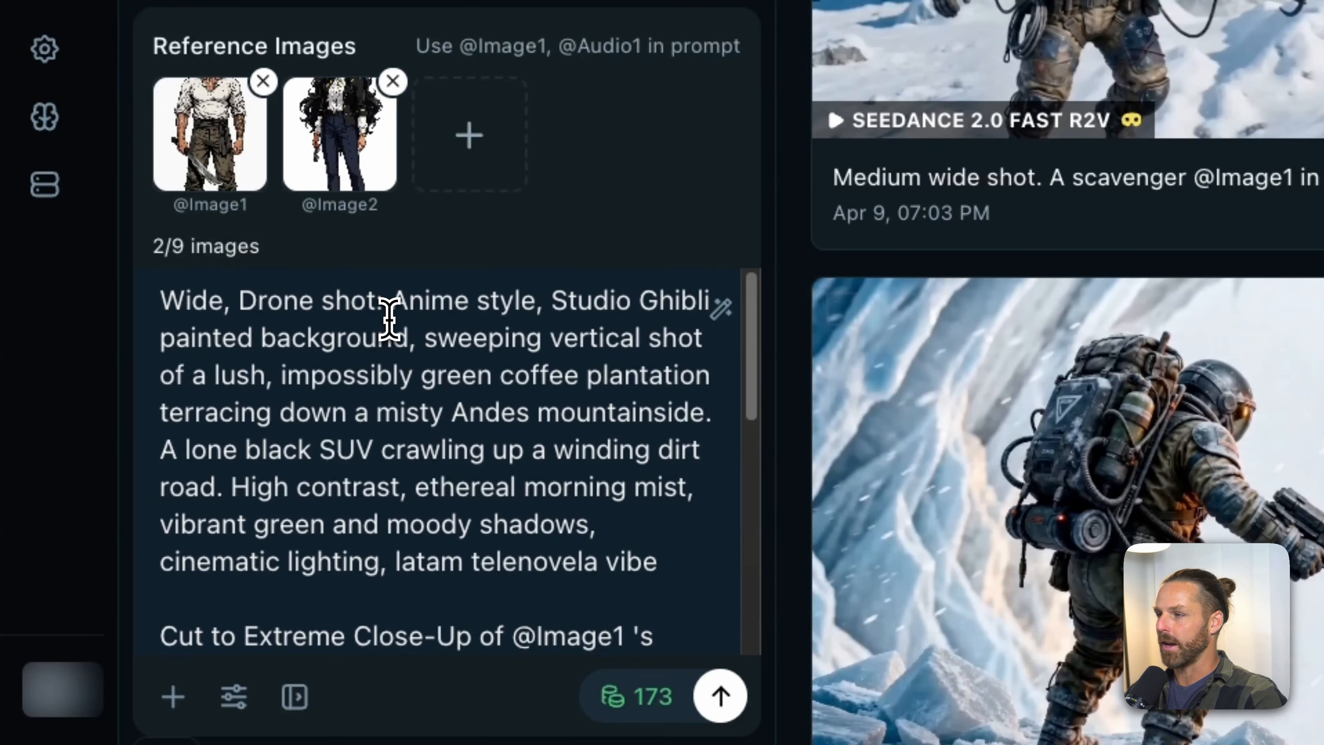
Review the combined three-shot Scene 1 prompt and generate the video.
scroll(245, 333, "down", 10)
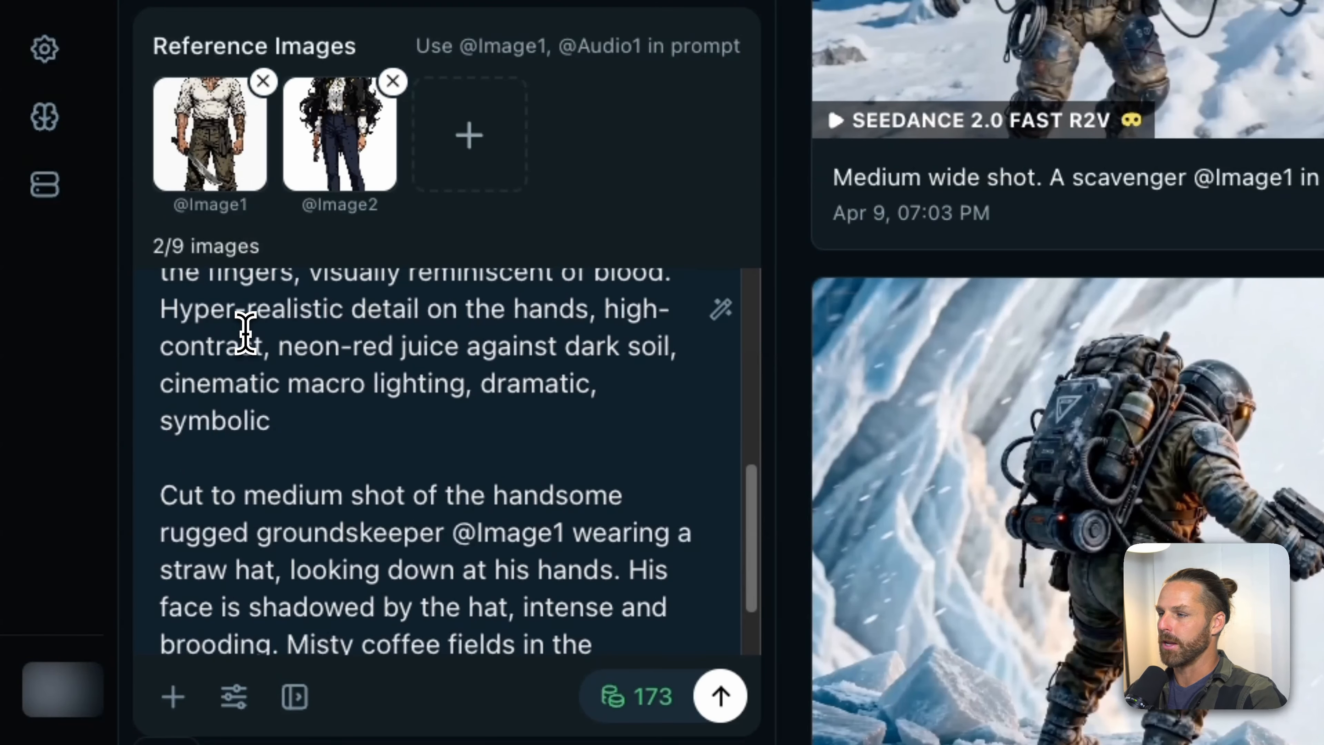
scroll(319, 503, "down", 1)
scroll(319, 503, "up", 10)
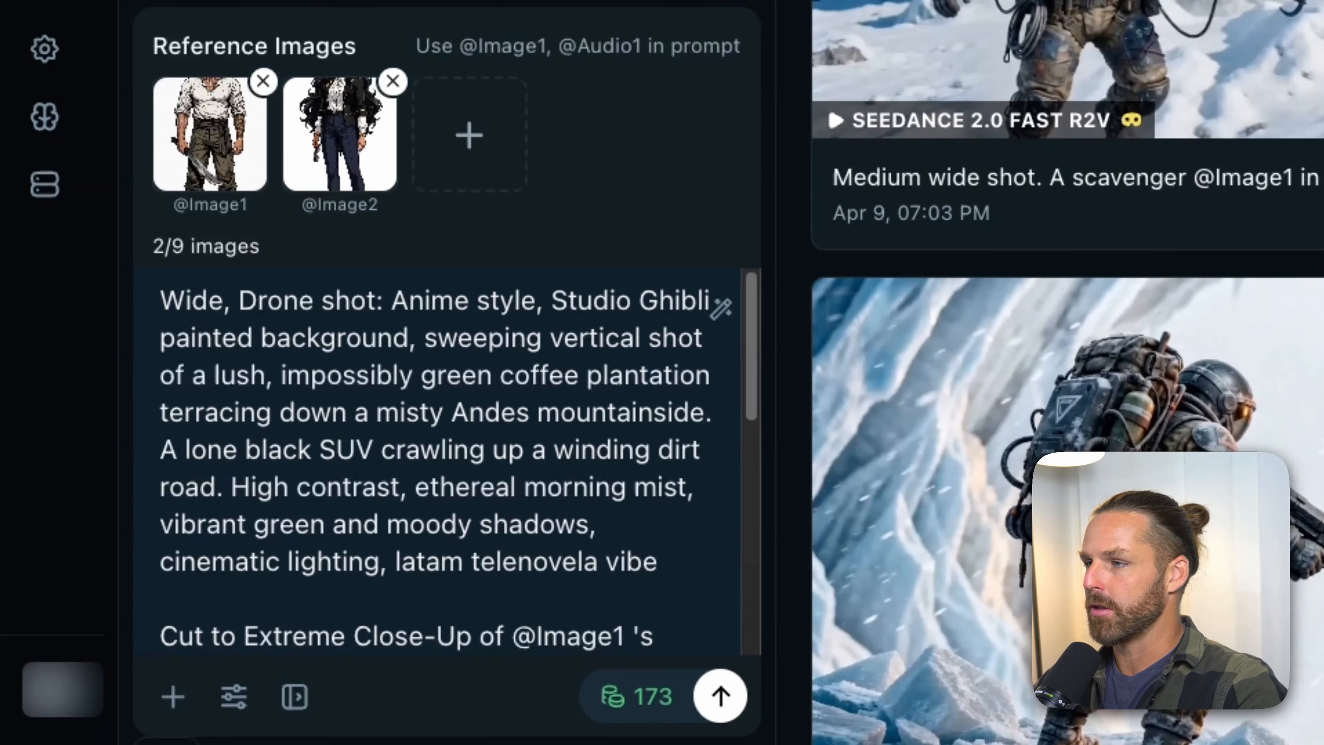
left_click_drag(183, 412, 249, 482)
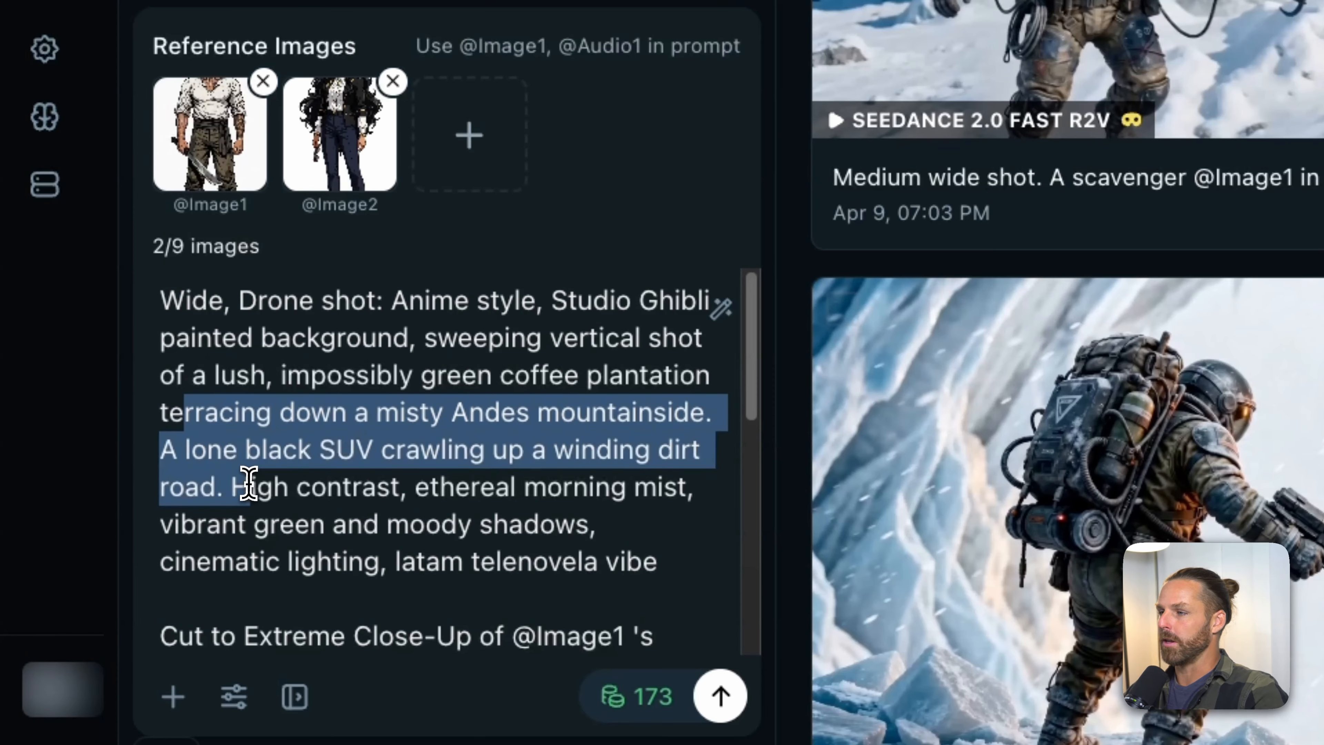
left_click(297, 490)
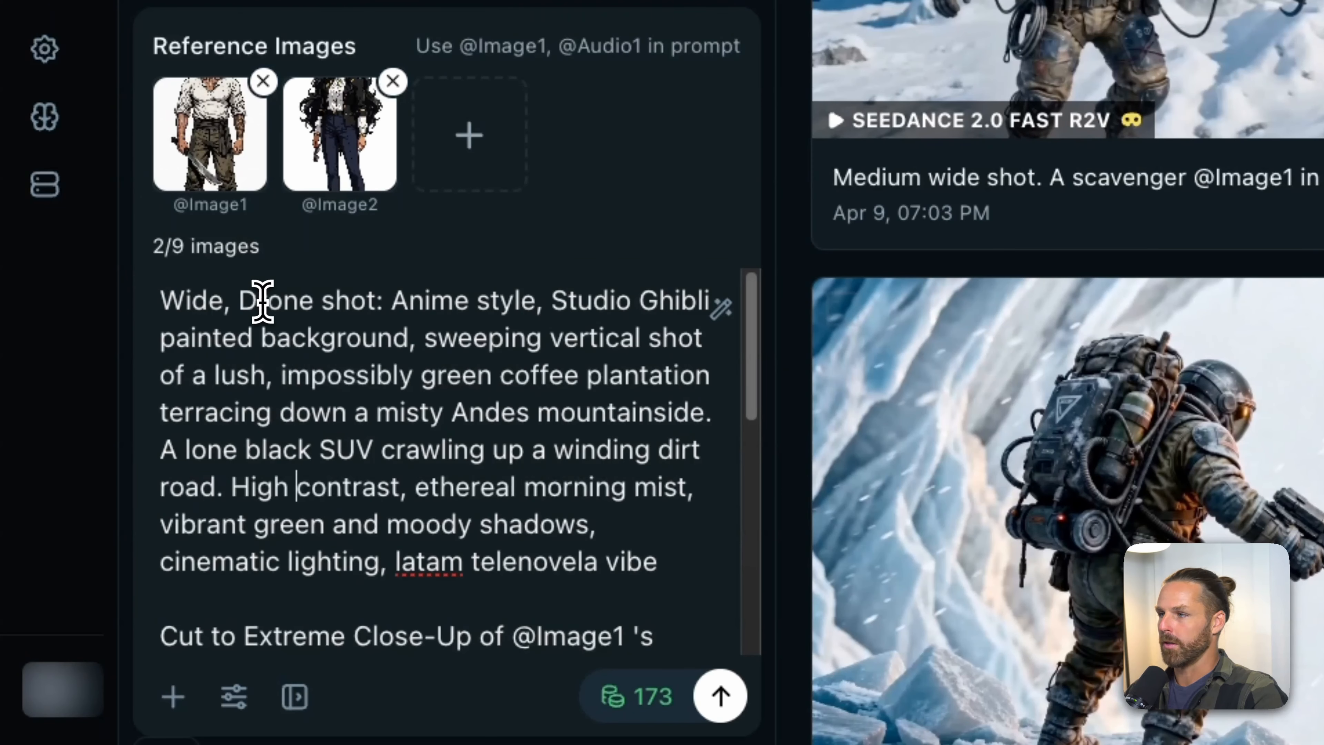
scroll(349, 326, "down", 5)
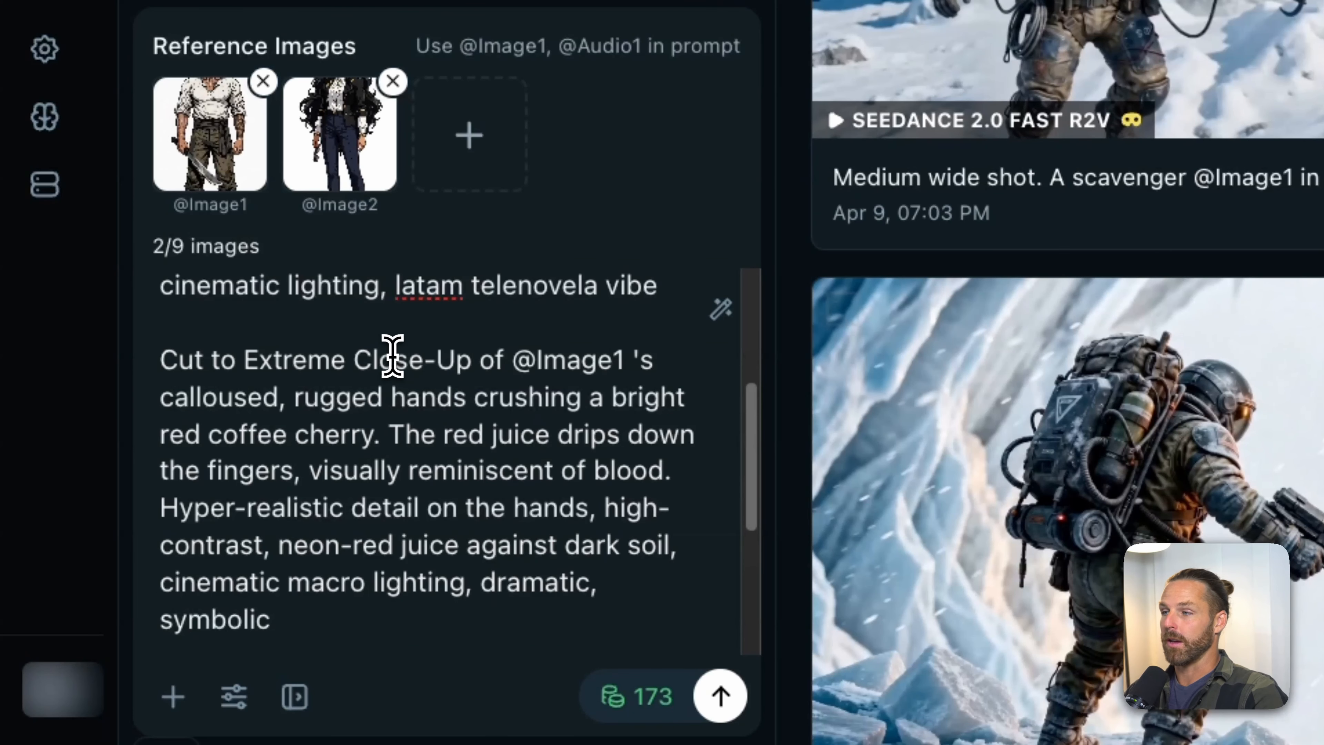
scroll(447, 363, "down", 1)
scroll(370, 316, "down", 5)
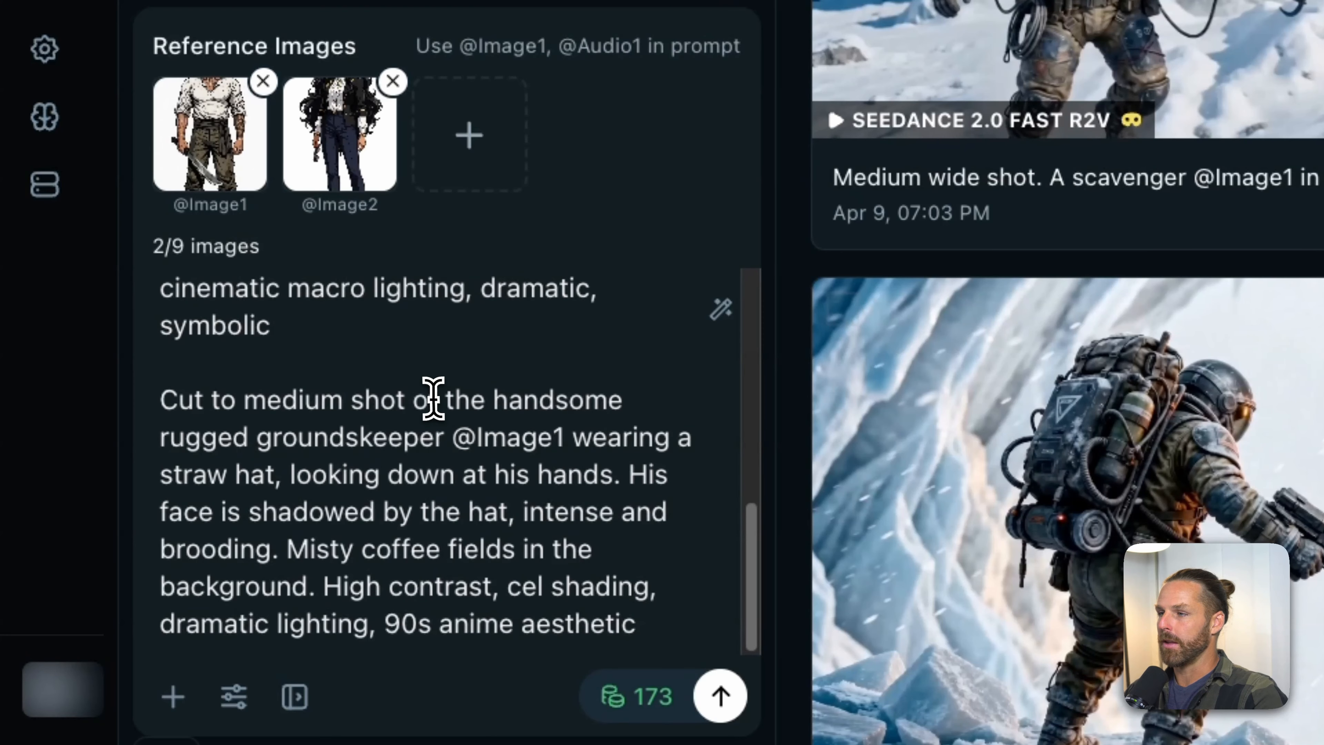
left_click(450, 461)
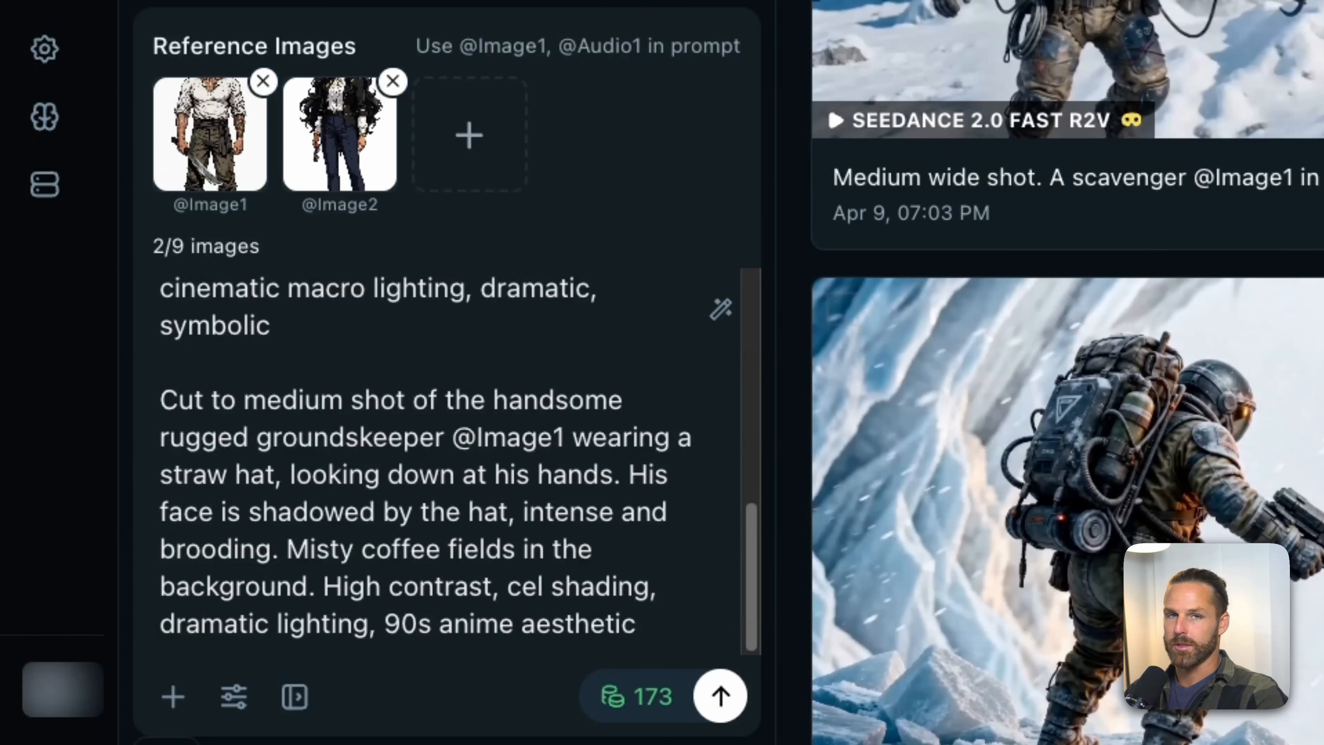
left_click(740, 694)
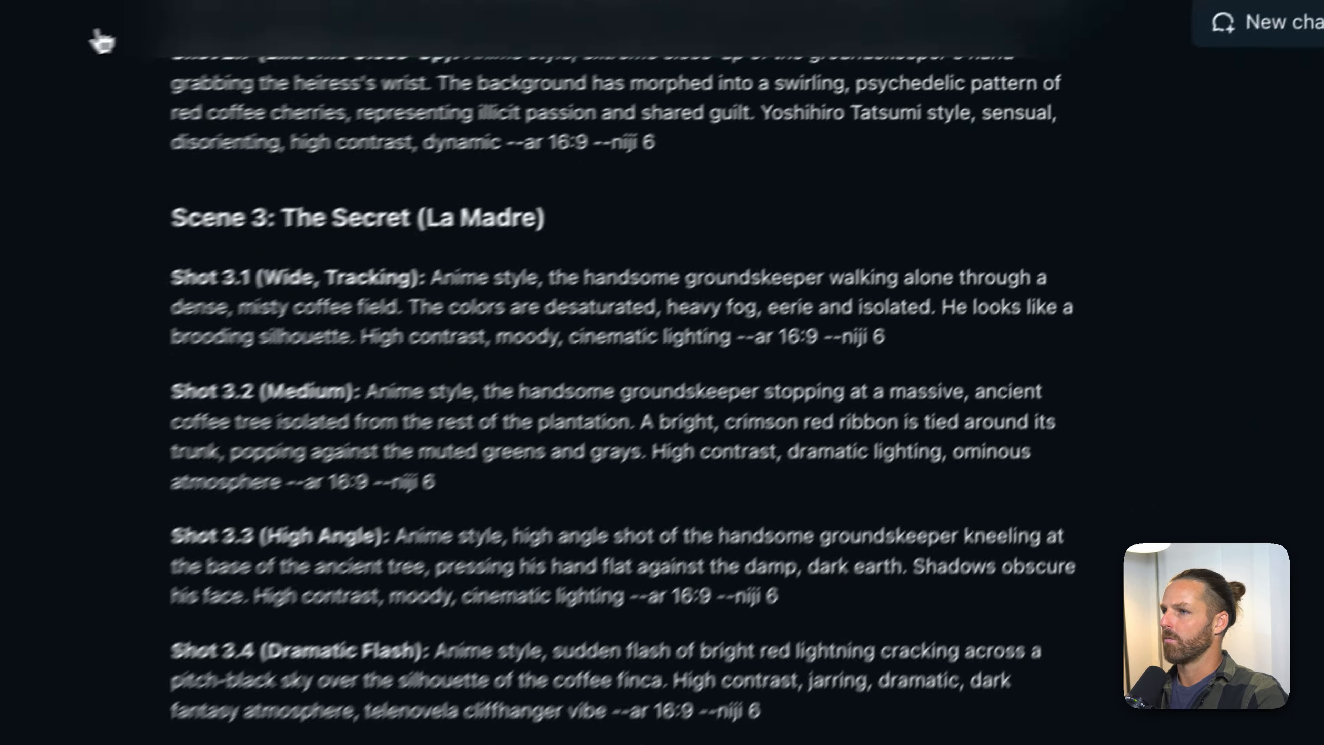
Replace the video prompt with shots 2.1 to 2.3 of "Scene 2: The Courtyard Reunion" copied from the shot list.
scroll(600, 292, "up", 20)
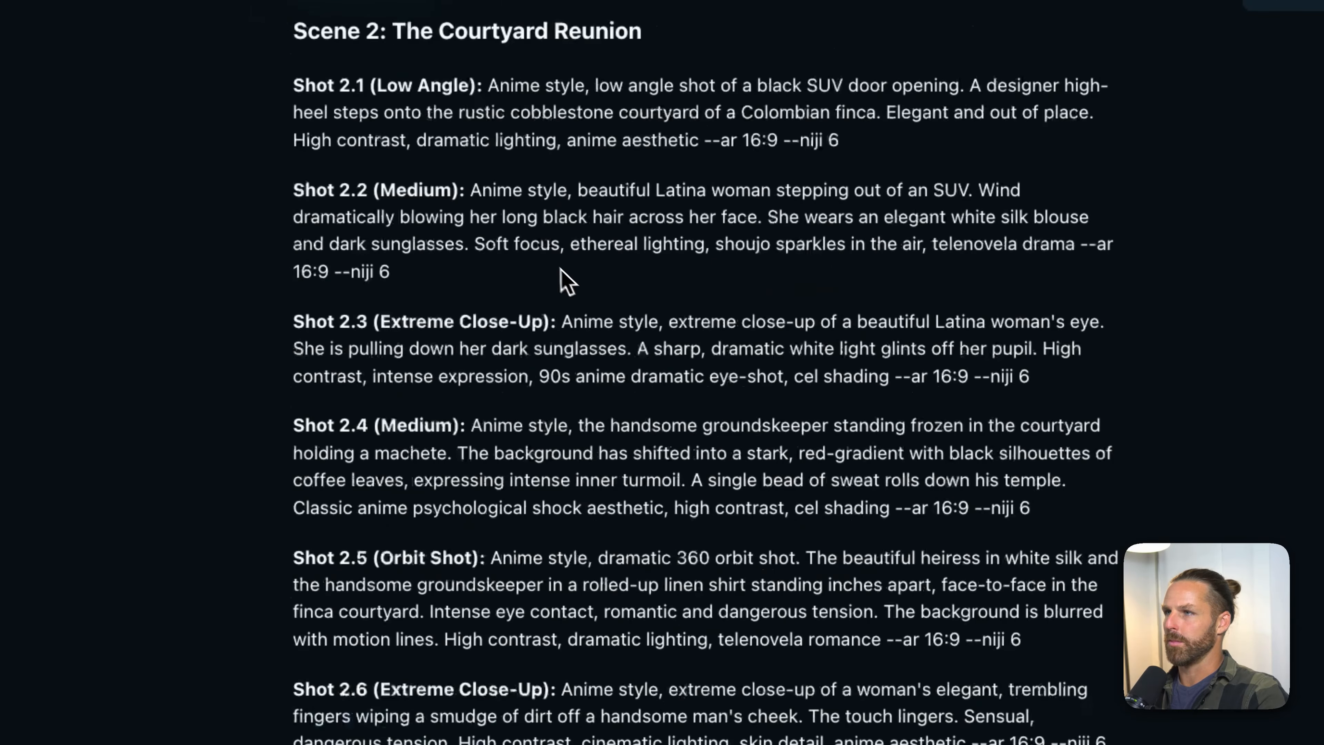
scroll(480, 261, "down", 5)
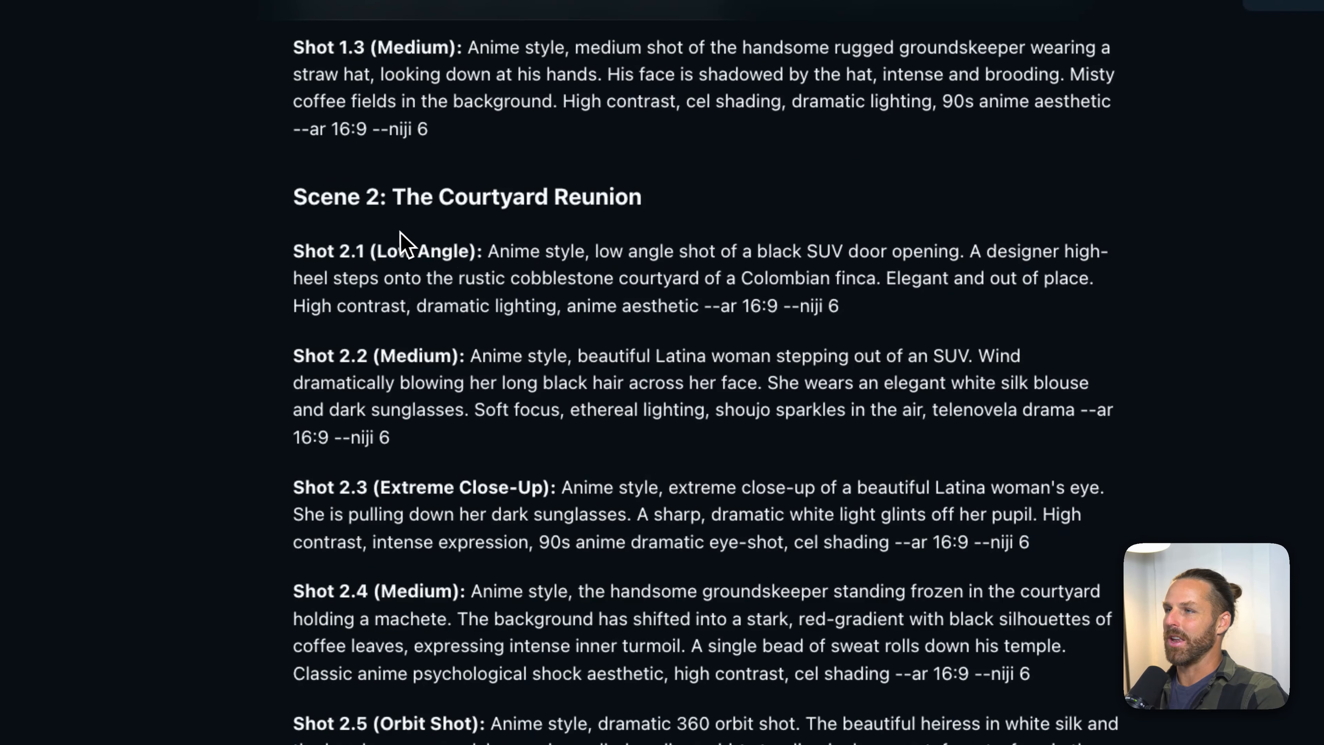
scroll(388, 242, "down", 8)
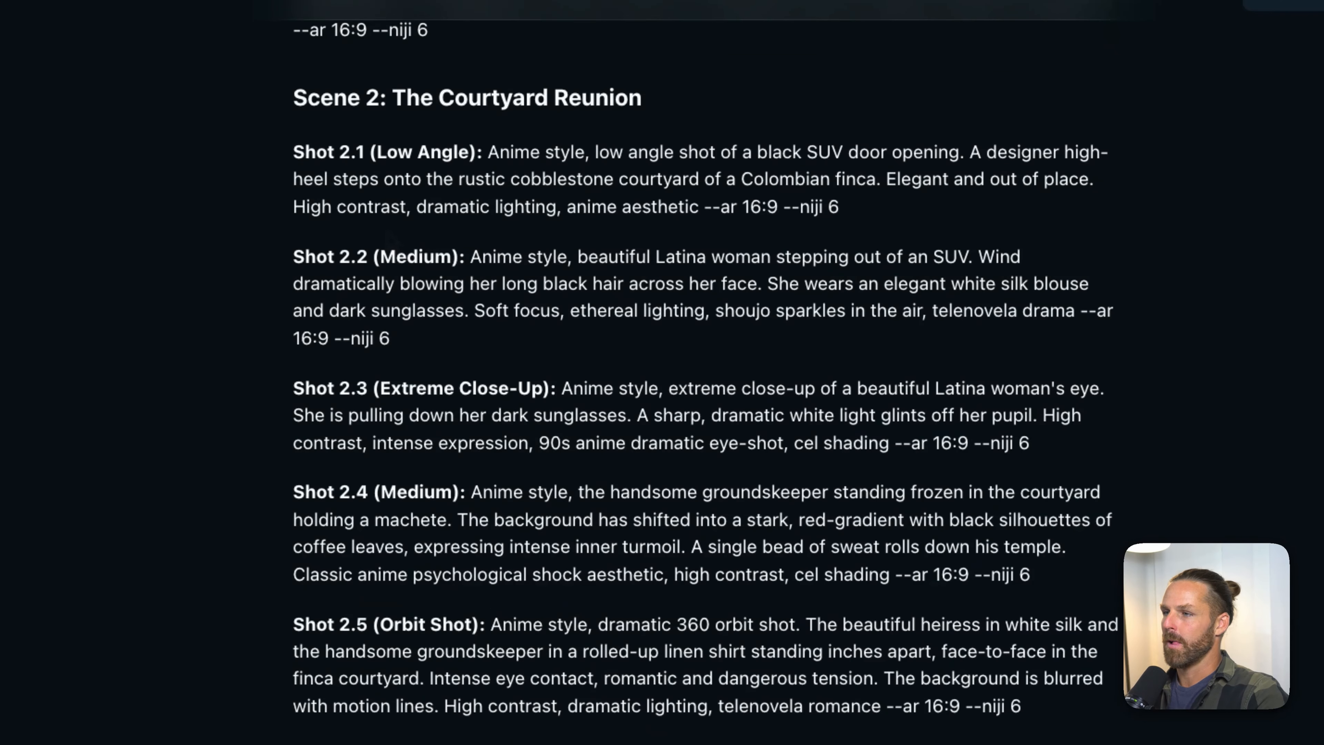
scroll(503, 490, "up", 6)
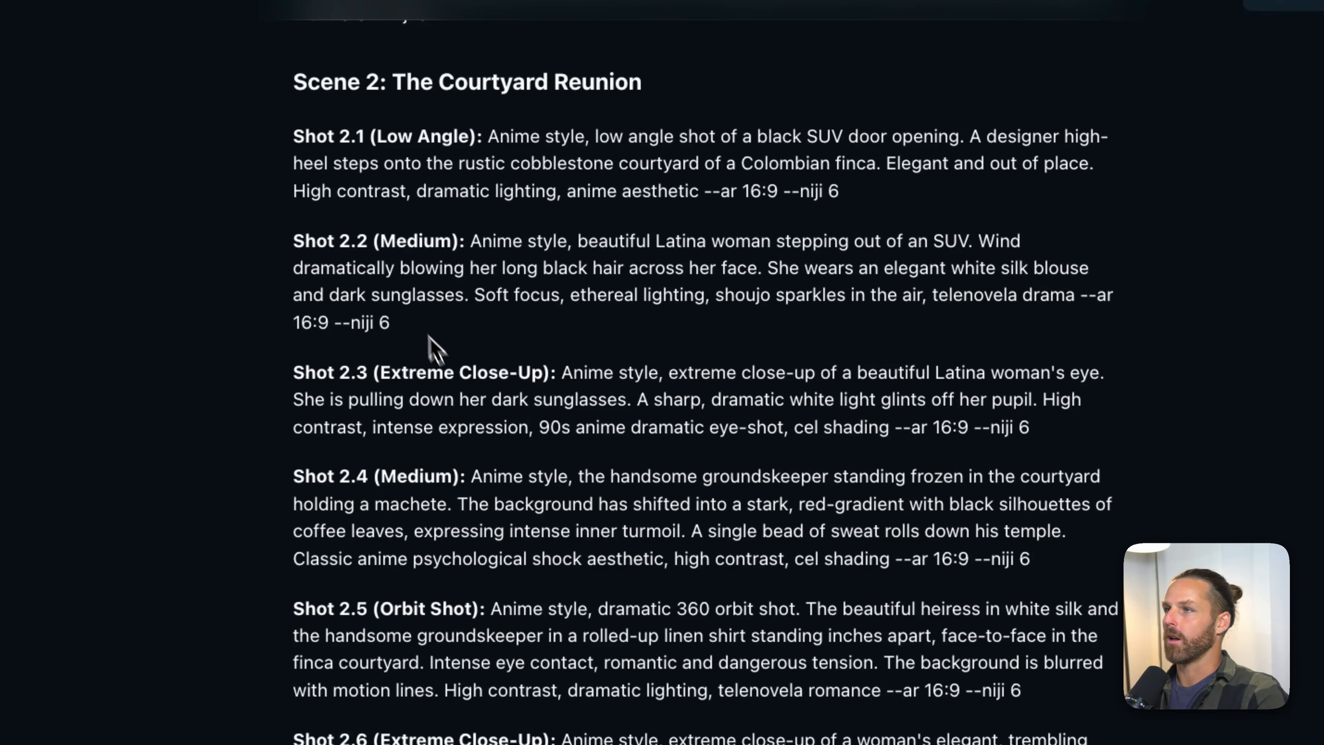
left_click_drag(286, 137, 1065, 449)
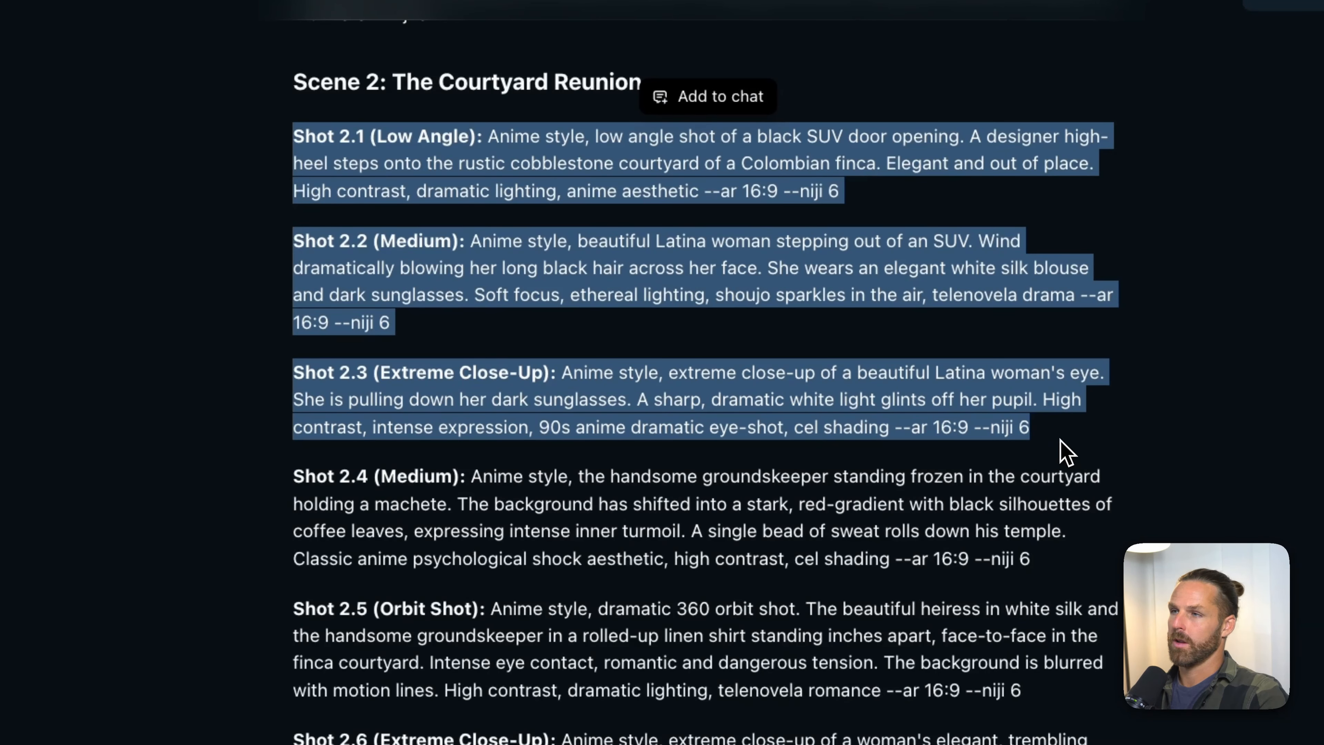
scroll(921, 441, "down", 1)
scroll(921, 441, "down", 4)
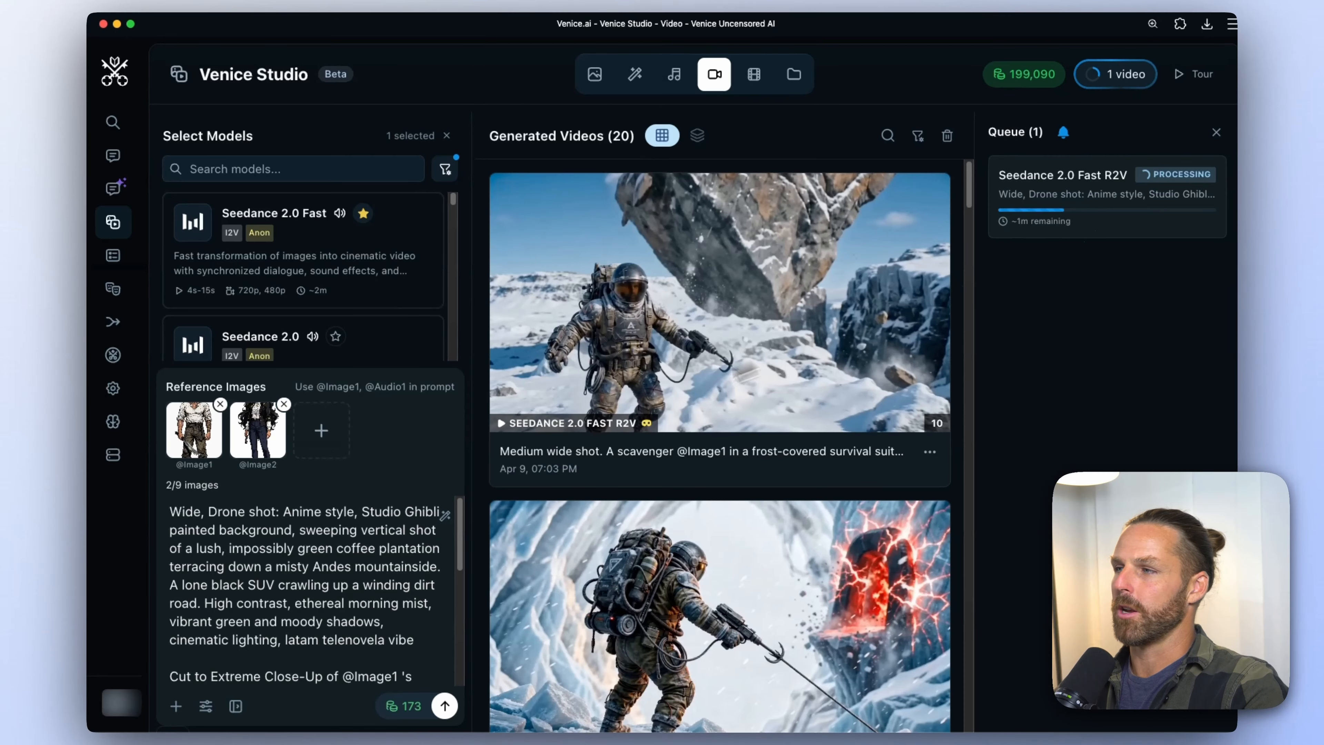
left_click(285, 546)
key("super+a")
key("super+v")
Remove shot 2.1's label and trailing "--ar 16:9 --niji 6" parameters, and begin shot 2.2 with "Medium shot:".
scroll(299, 543, "up", 5)
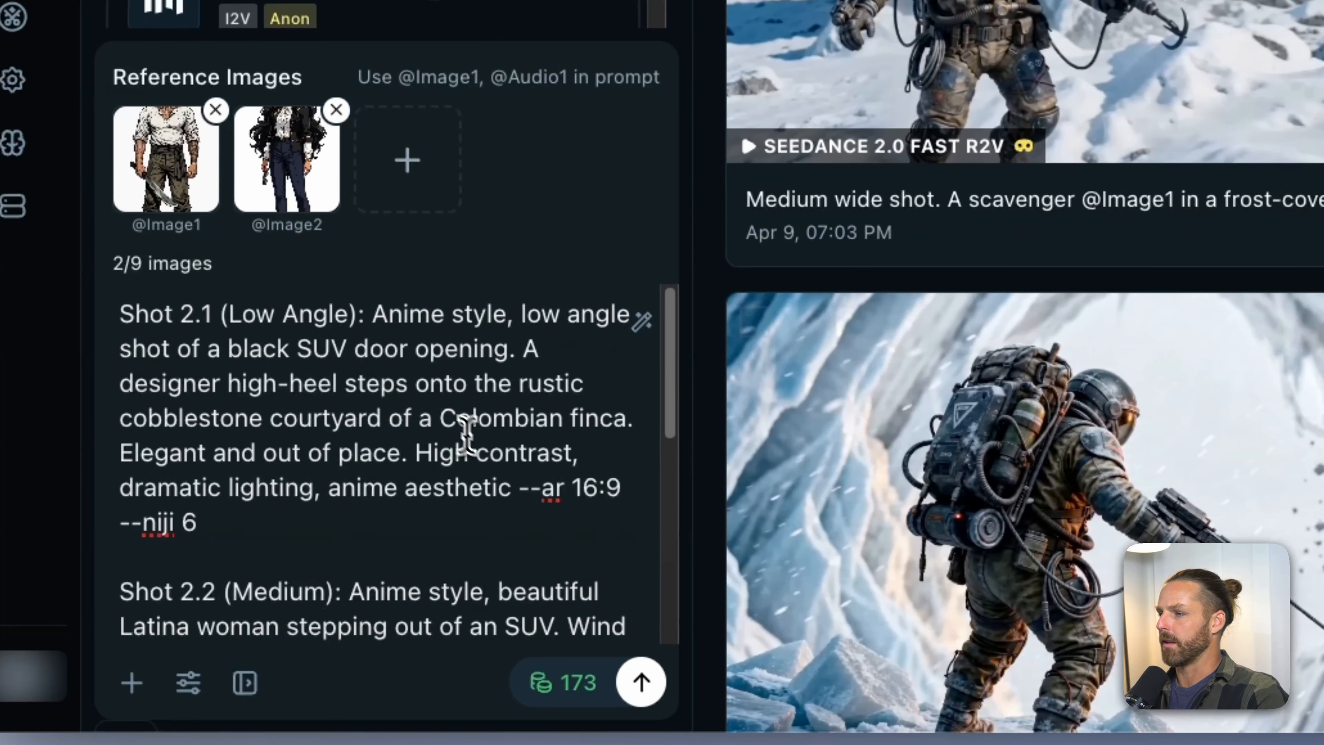
left_click_drag(514, 487, 198, 523)
key("BackSpace")
left_click_drag(230, 316, 80, 326)
key("BackSpace")
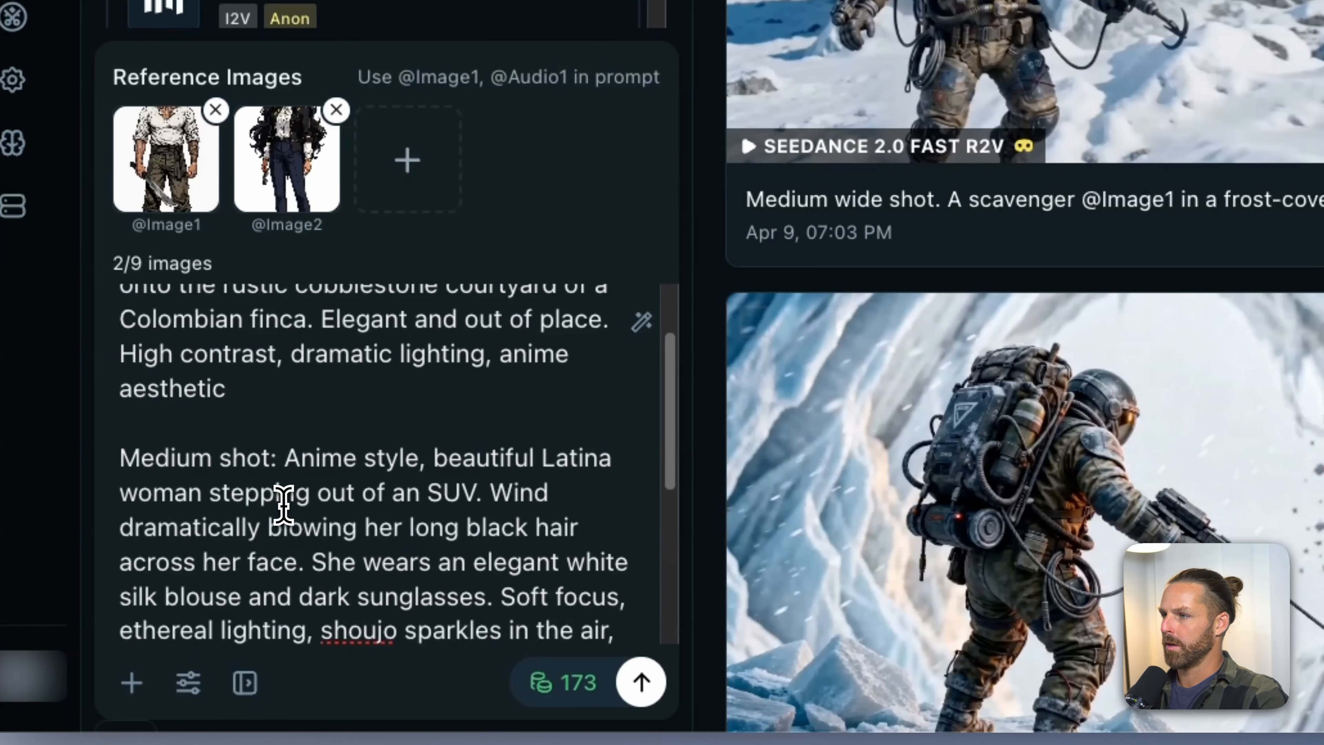
type("@")
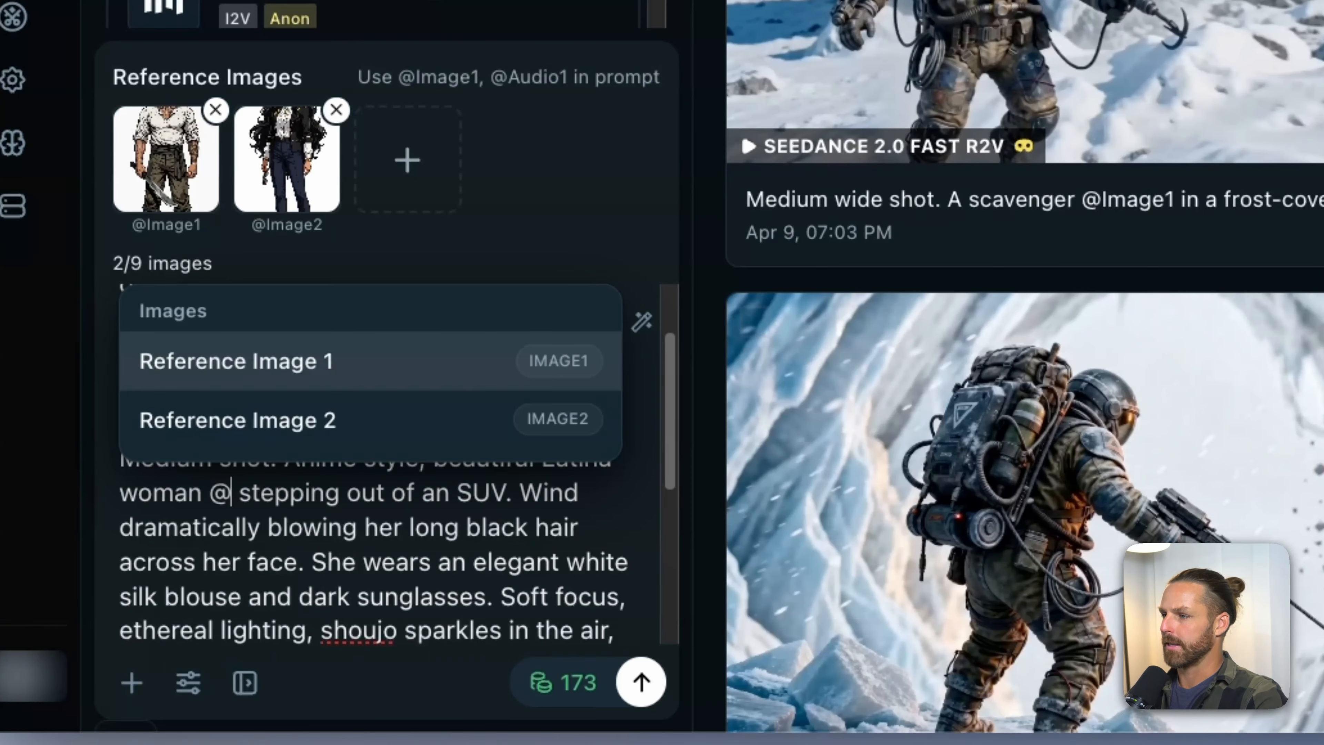
key("Down")
key("Return")
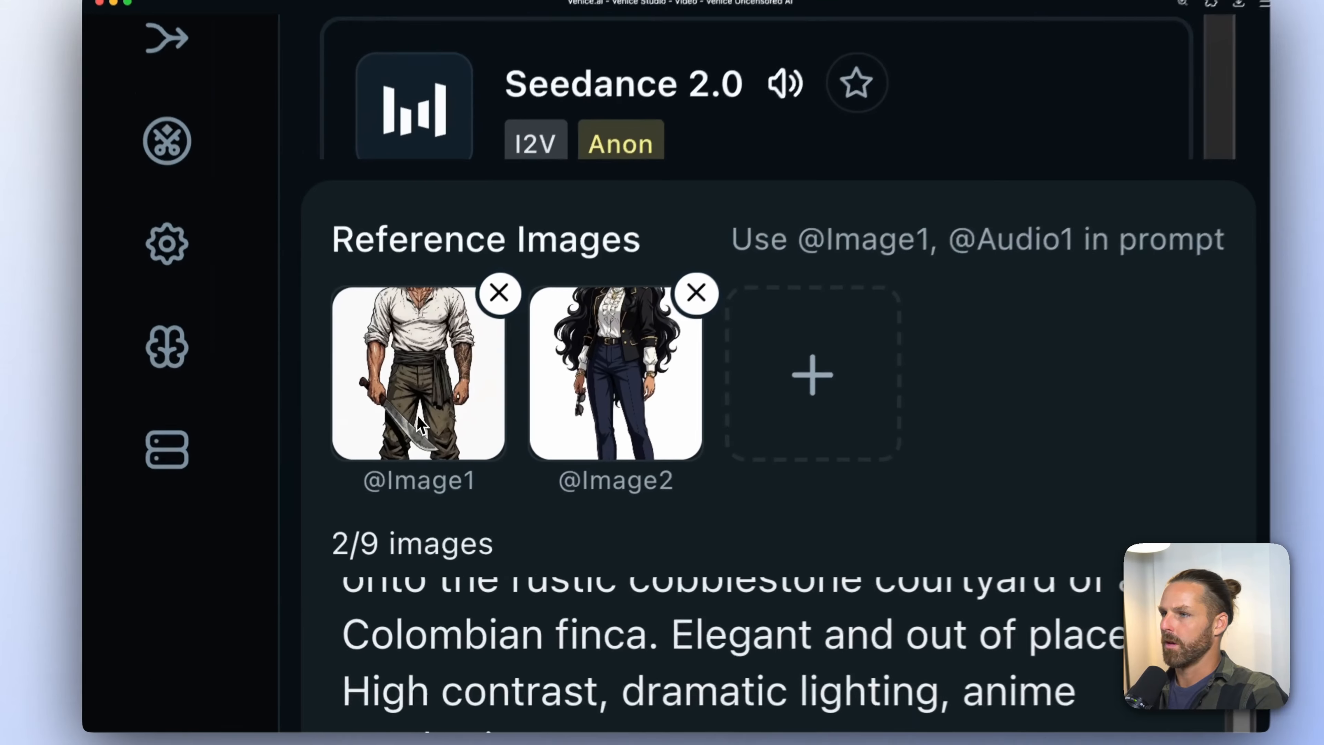
scroll(386, 420, "down", 2)
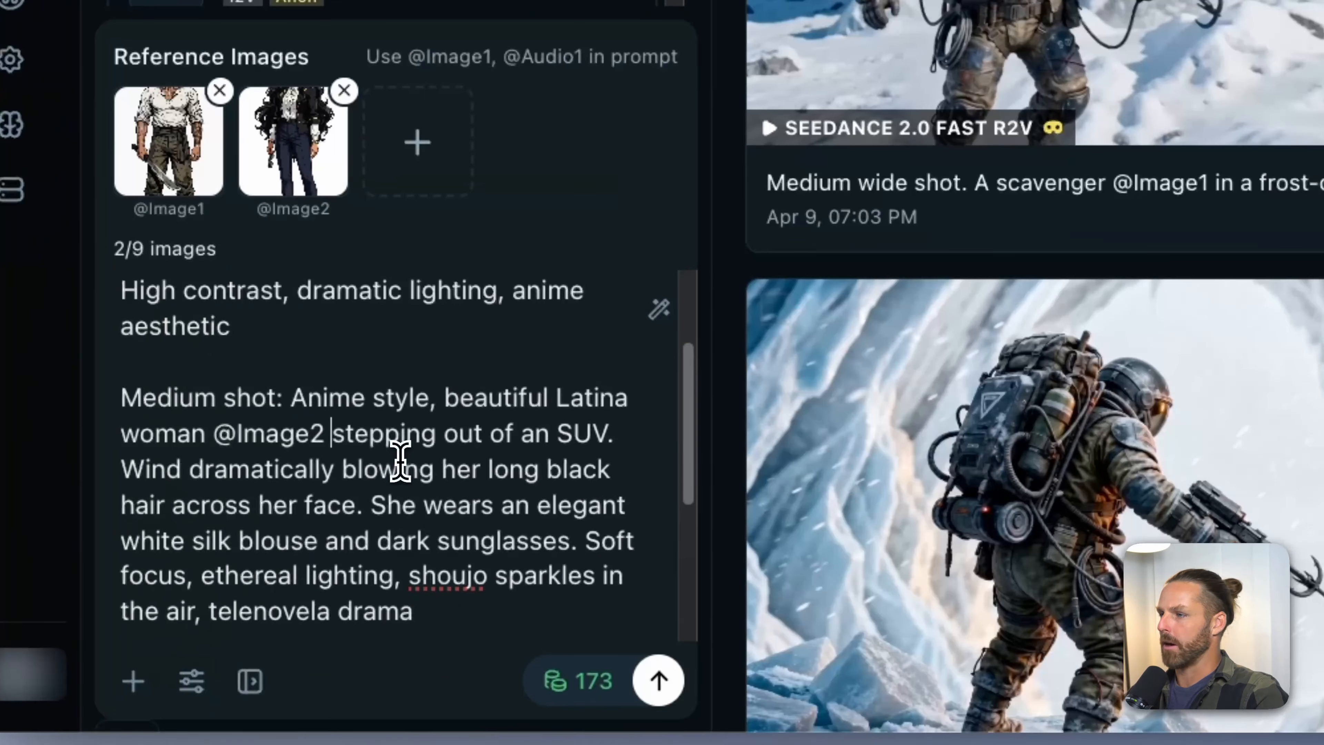
scroll(399, 464, "down", 5)
left_click_drag(229, 441, 66, 452)
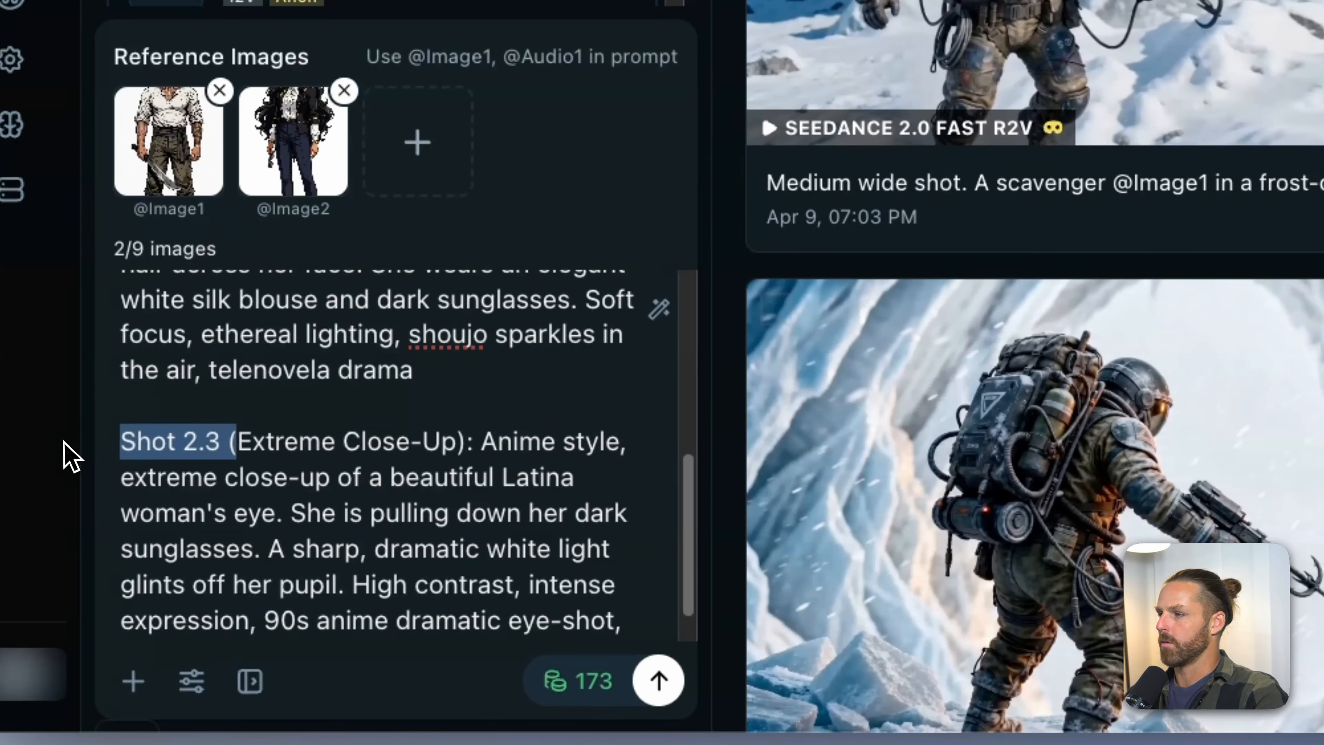
key("BackSpace")
type("Cut t")
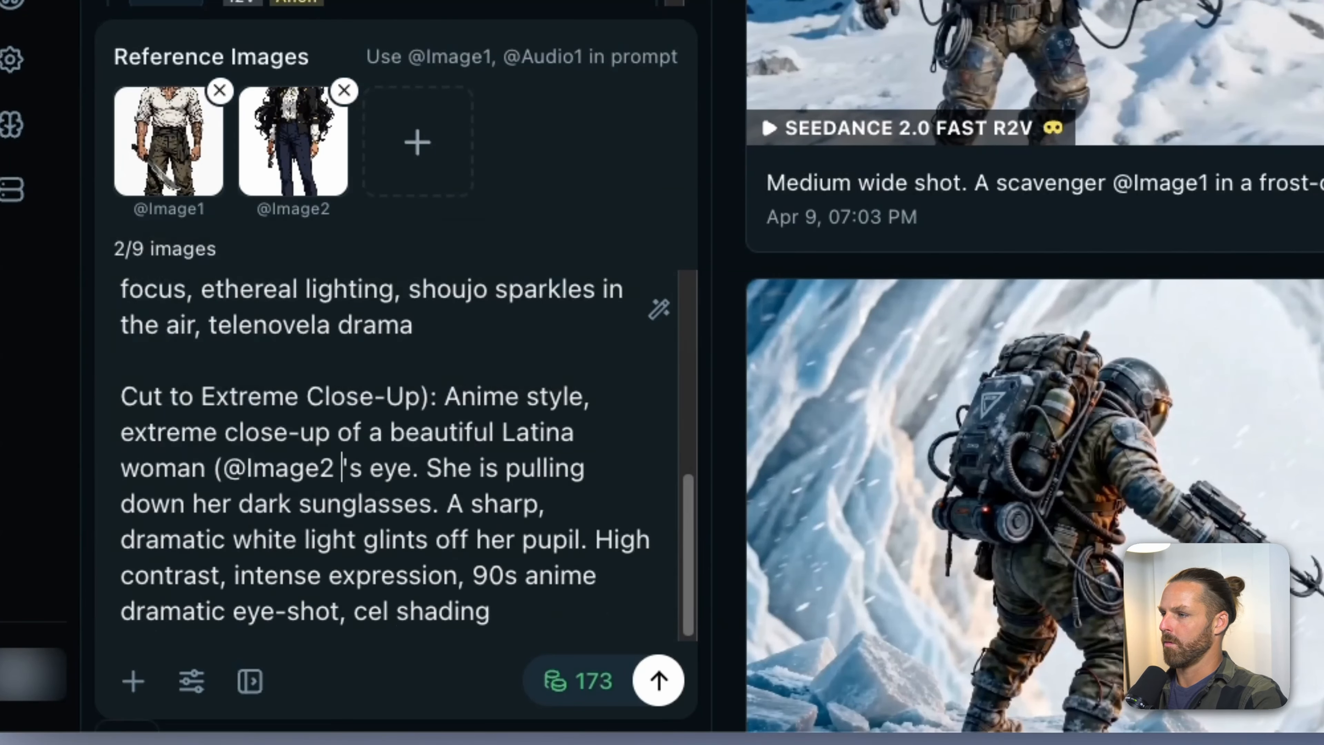
type(")")
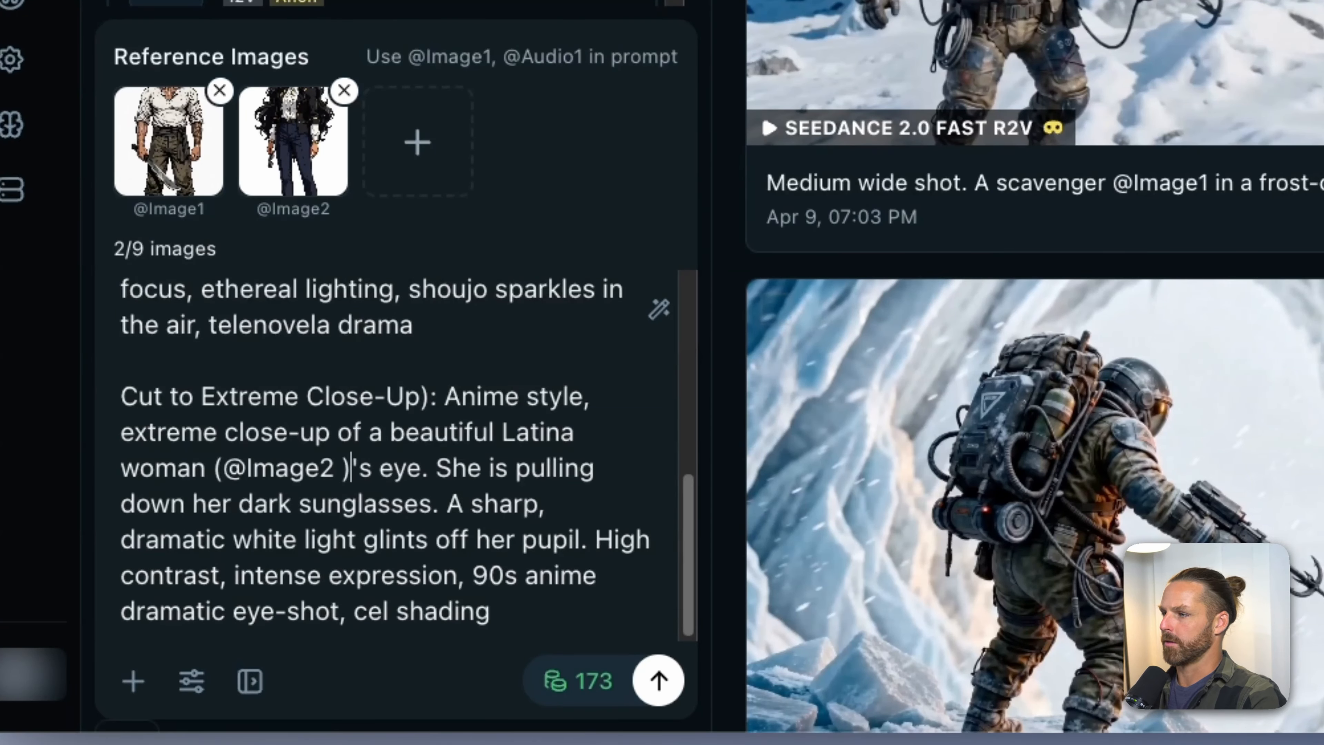
scroll(356, 475, "up", 8)
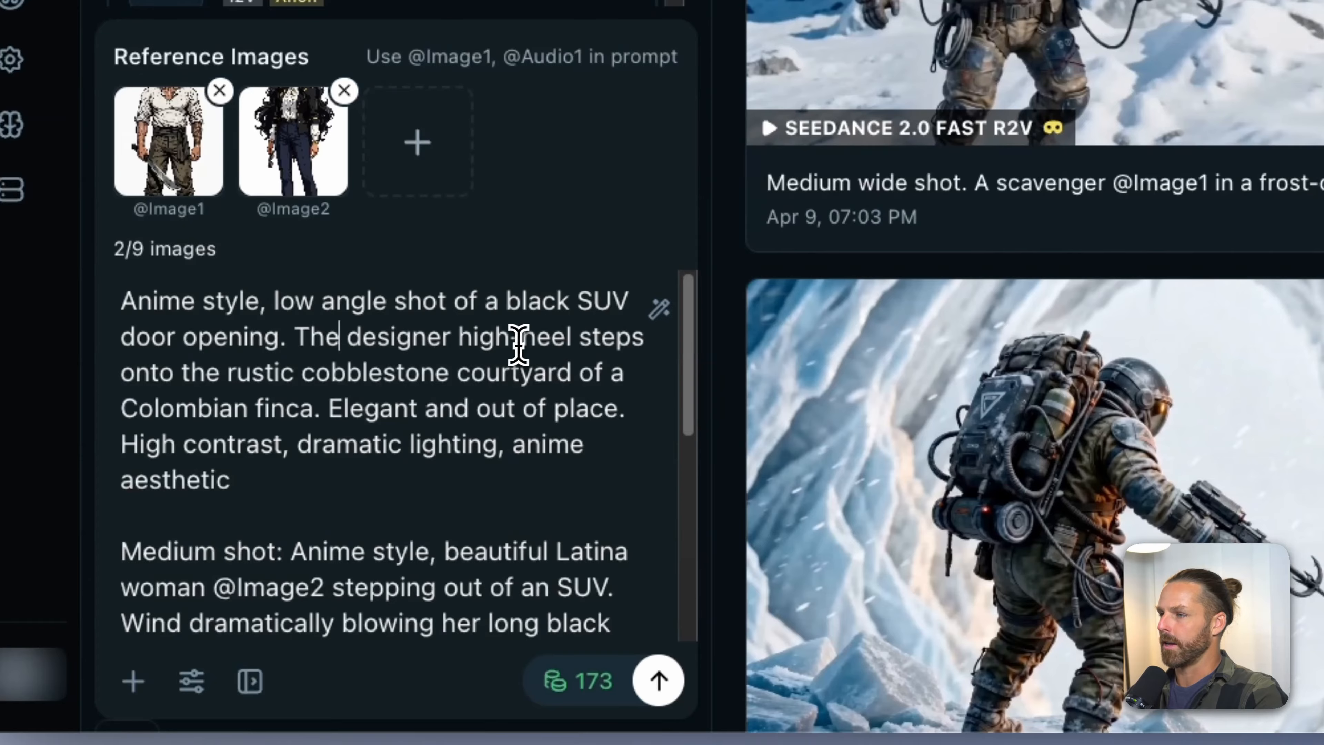
left_click(568, 339)
type("of @ima")
key("Down")
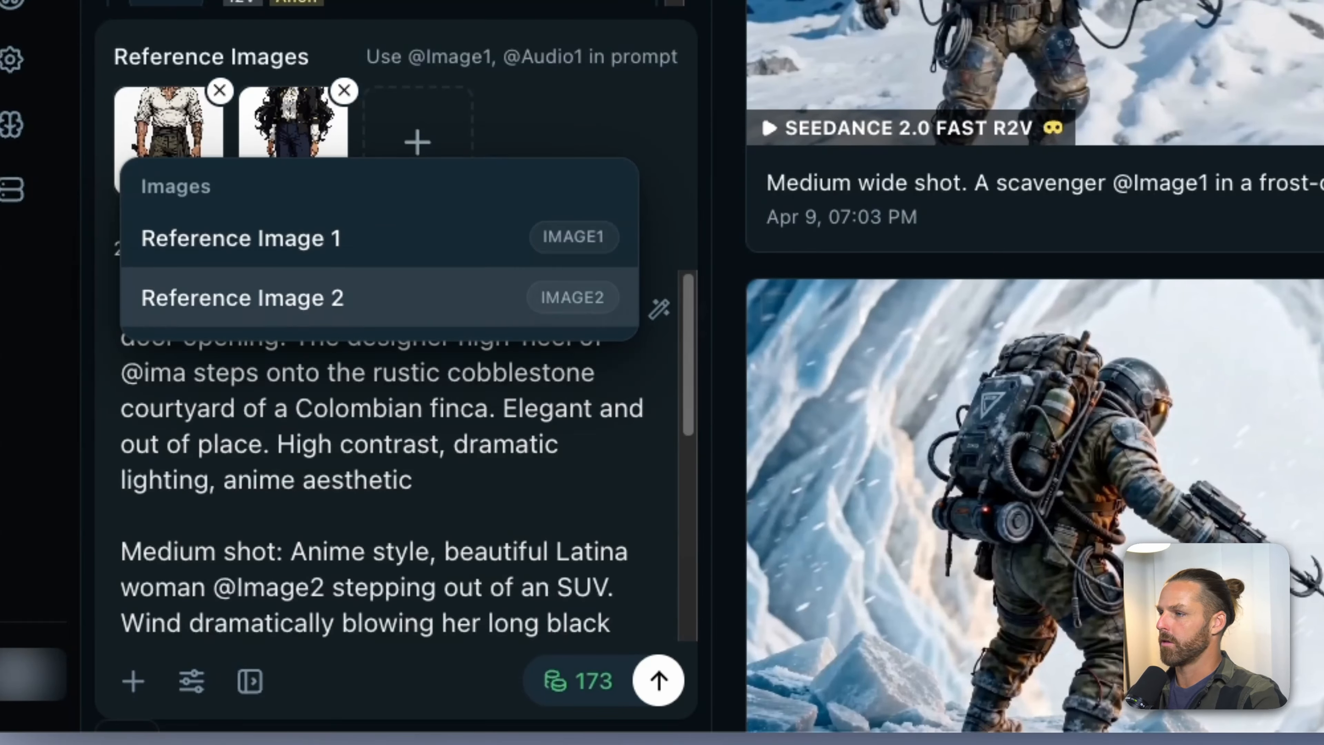
key("Return")
key("Delete")
Check the combined Scene 2 prompt, set the video's duration to 15 s, and generate the video.
scroll(493, 394, "down", 10)
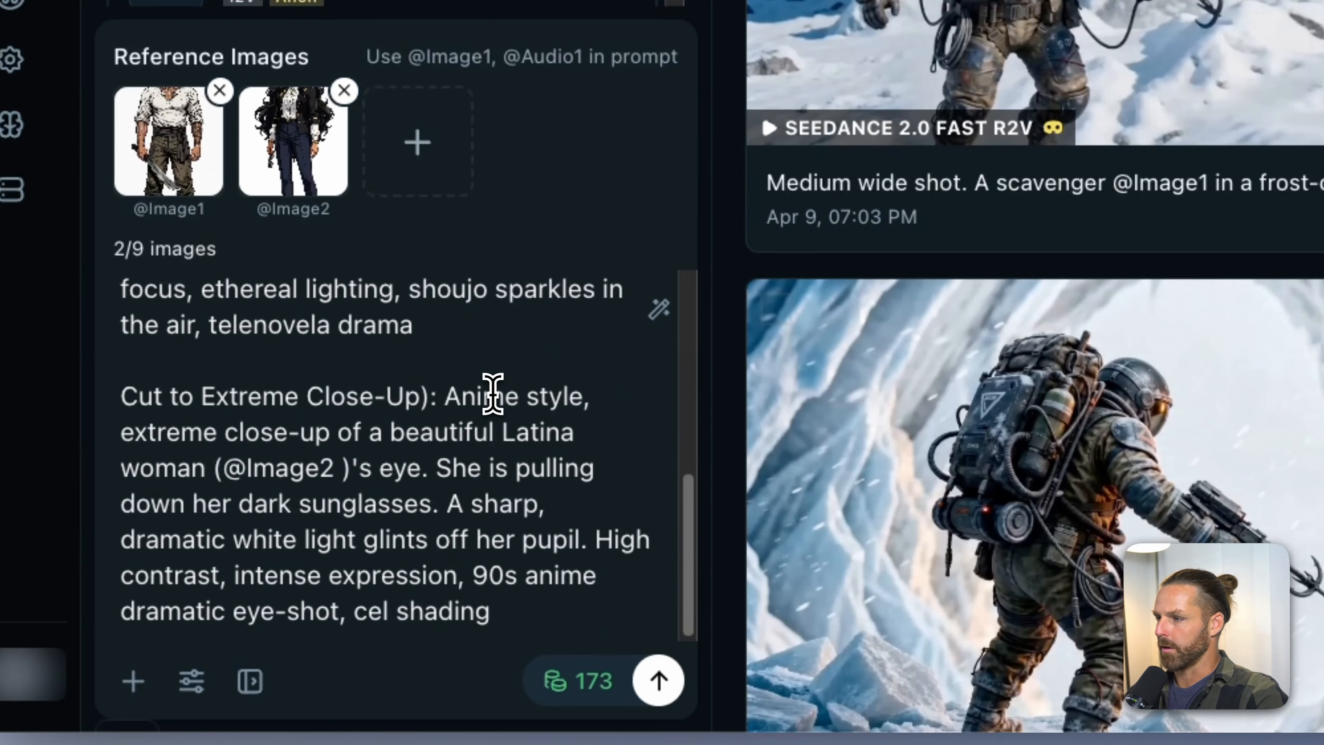
scroll(472, 420, "up", 10)
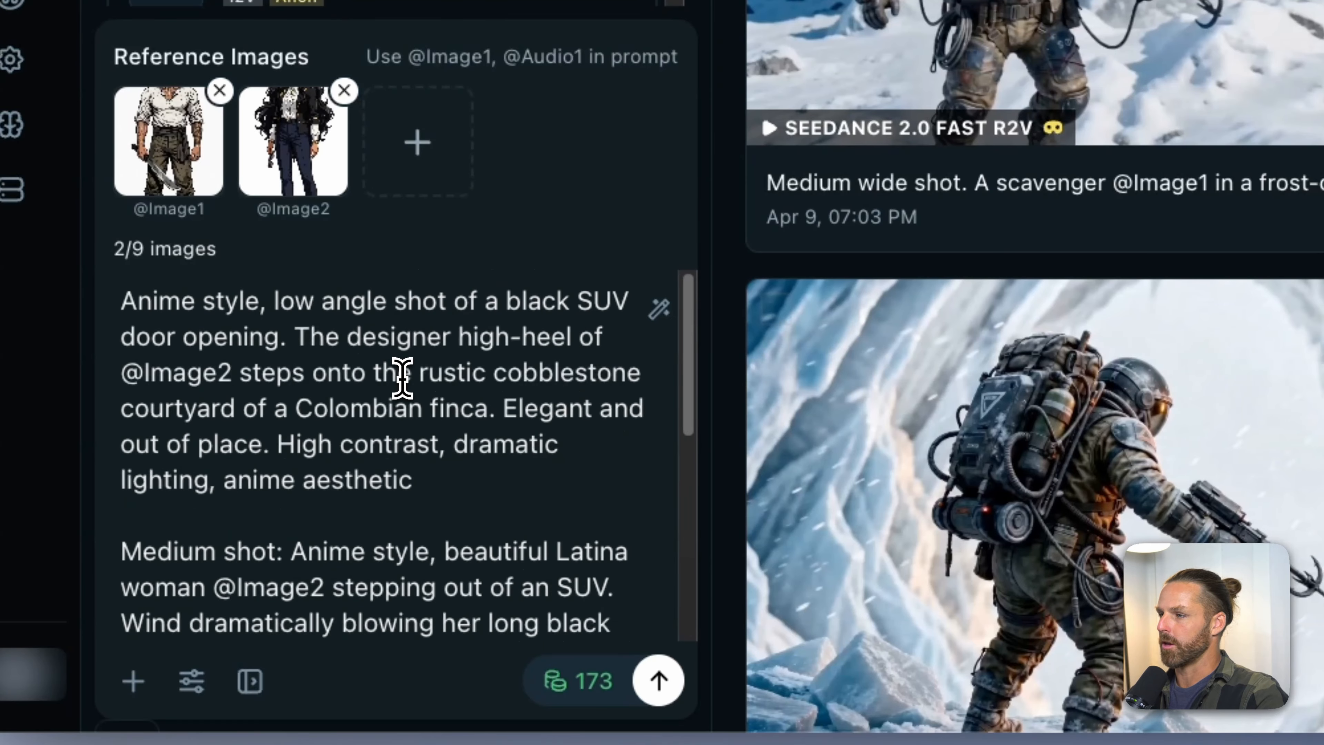
left_click(192, 681)
left_click(292, 329)
left_click(288, 379)
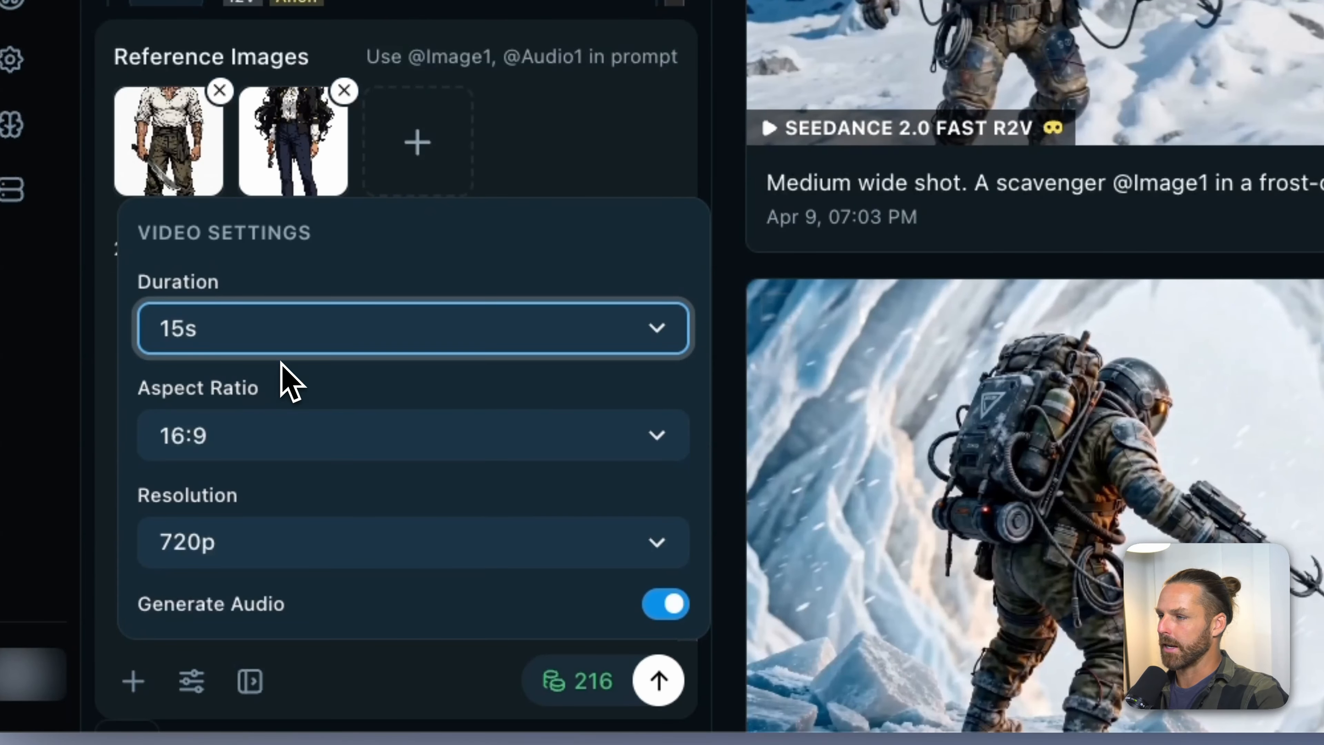
left_click(397, 438)
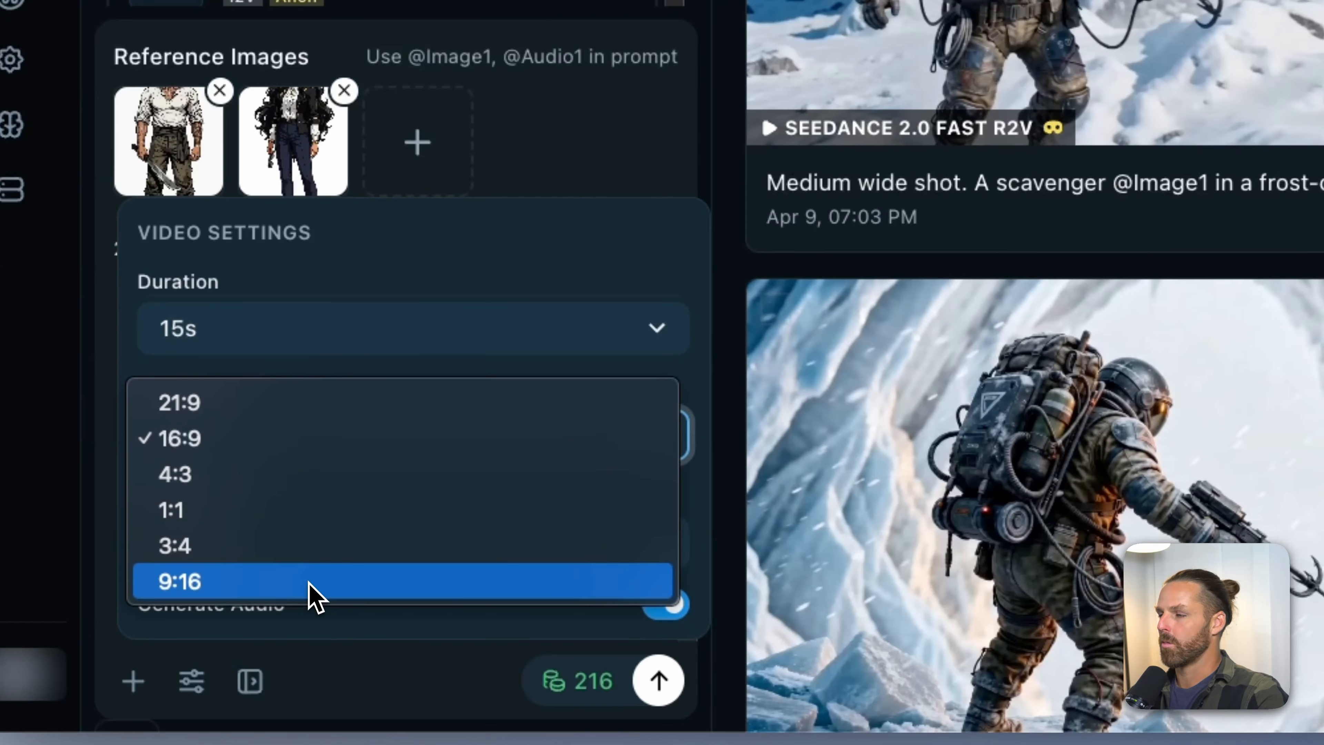
key("Escape")
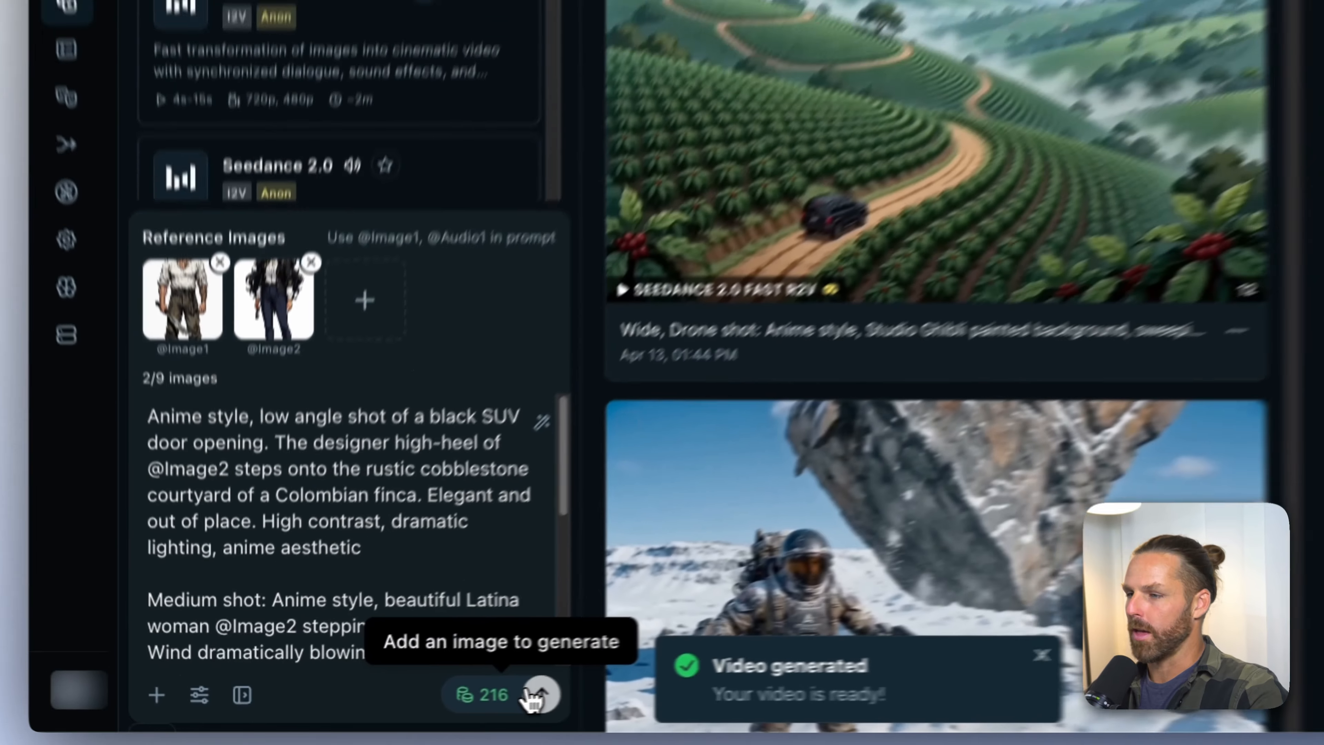
left_click(647, 683)
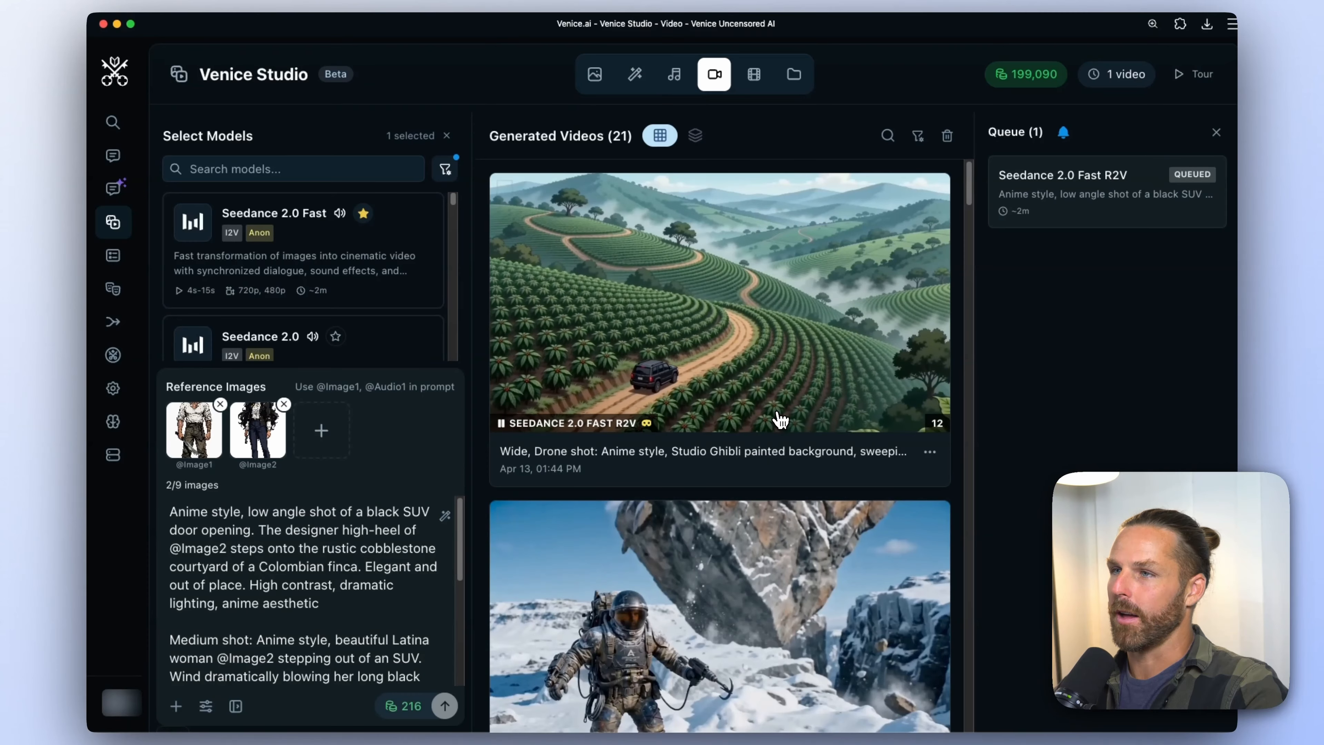
Play through the generated Scene 1 coffee plantation video and reload its source prompt and reference images.
left_click(751, 345)
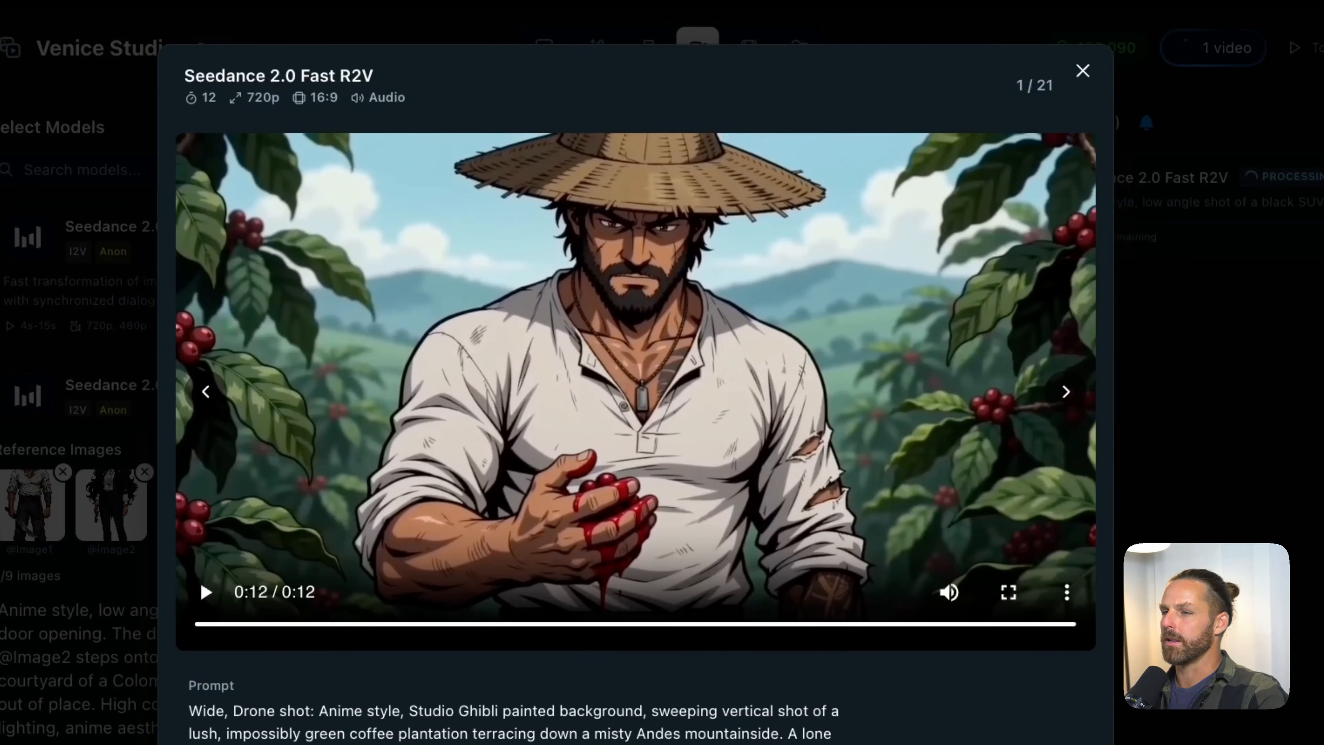
left_click(1193, 317)
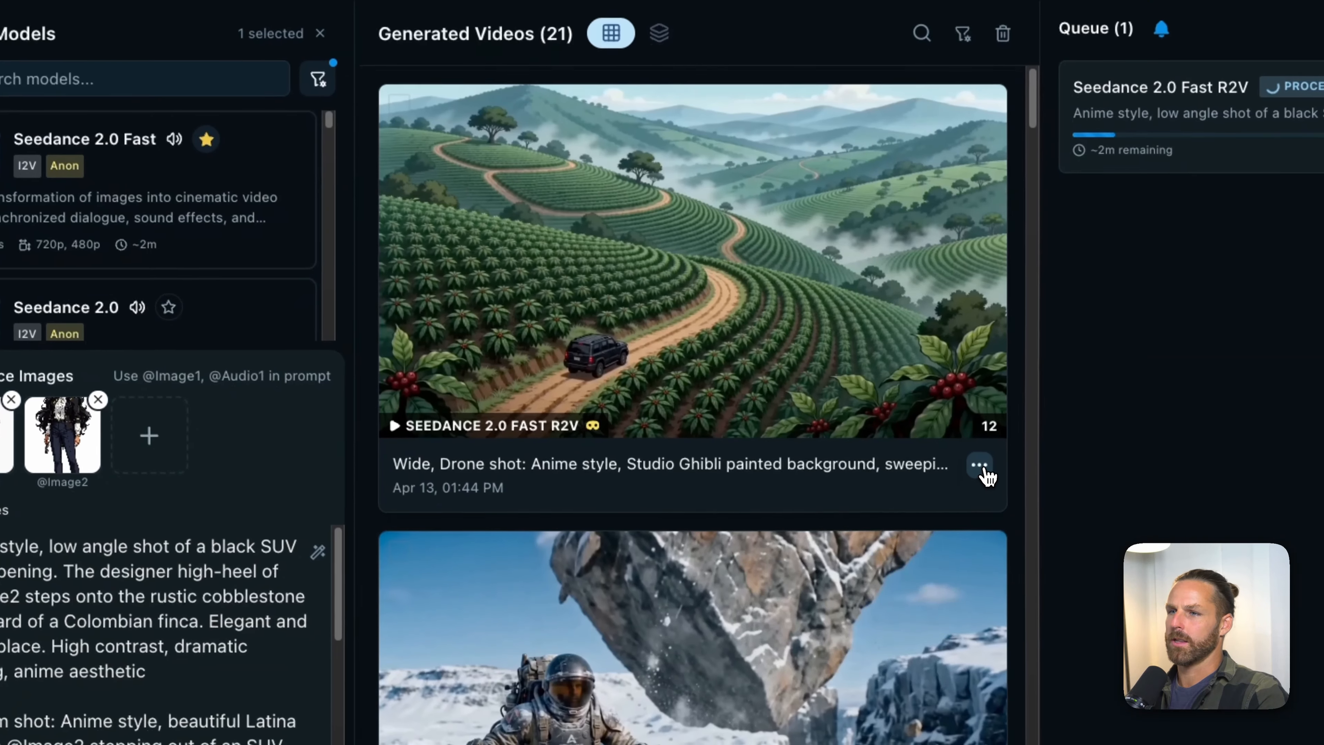
left_click(980, 465)
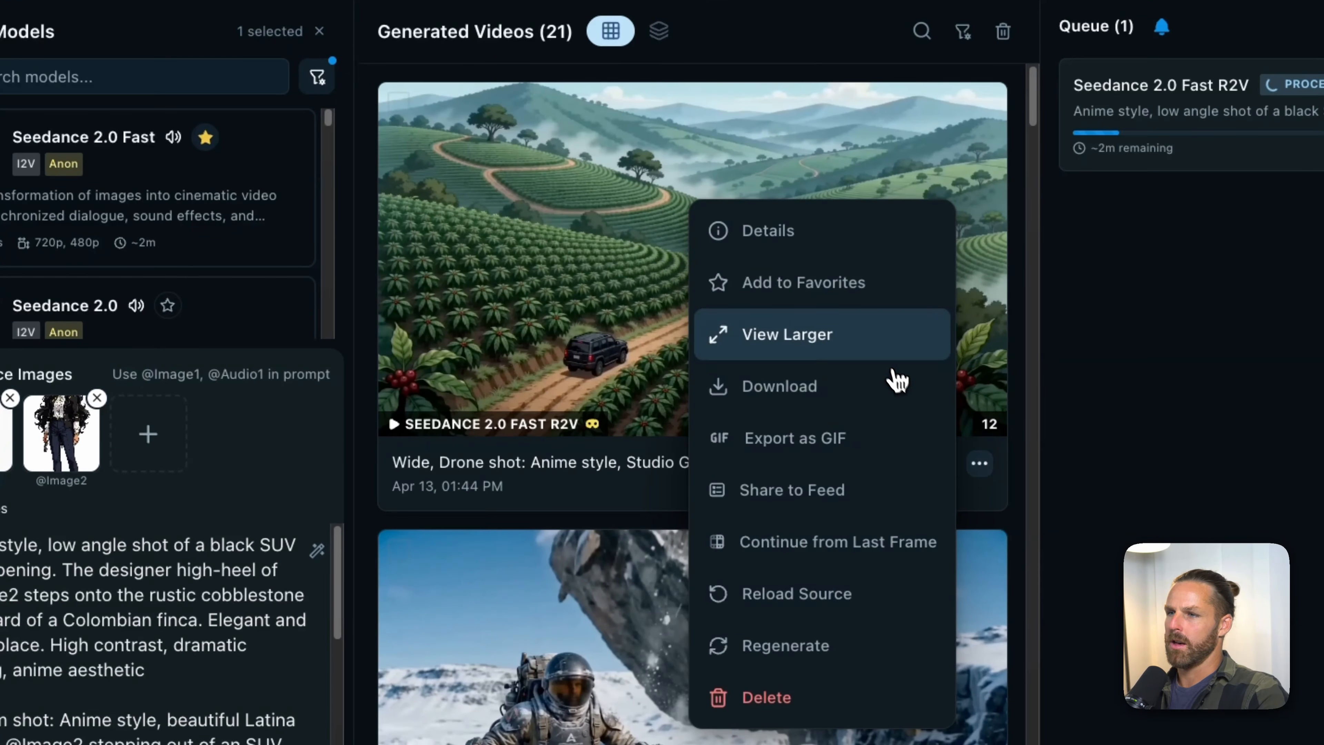
left_click(866, 599)
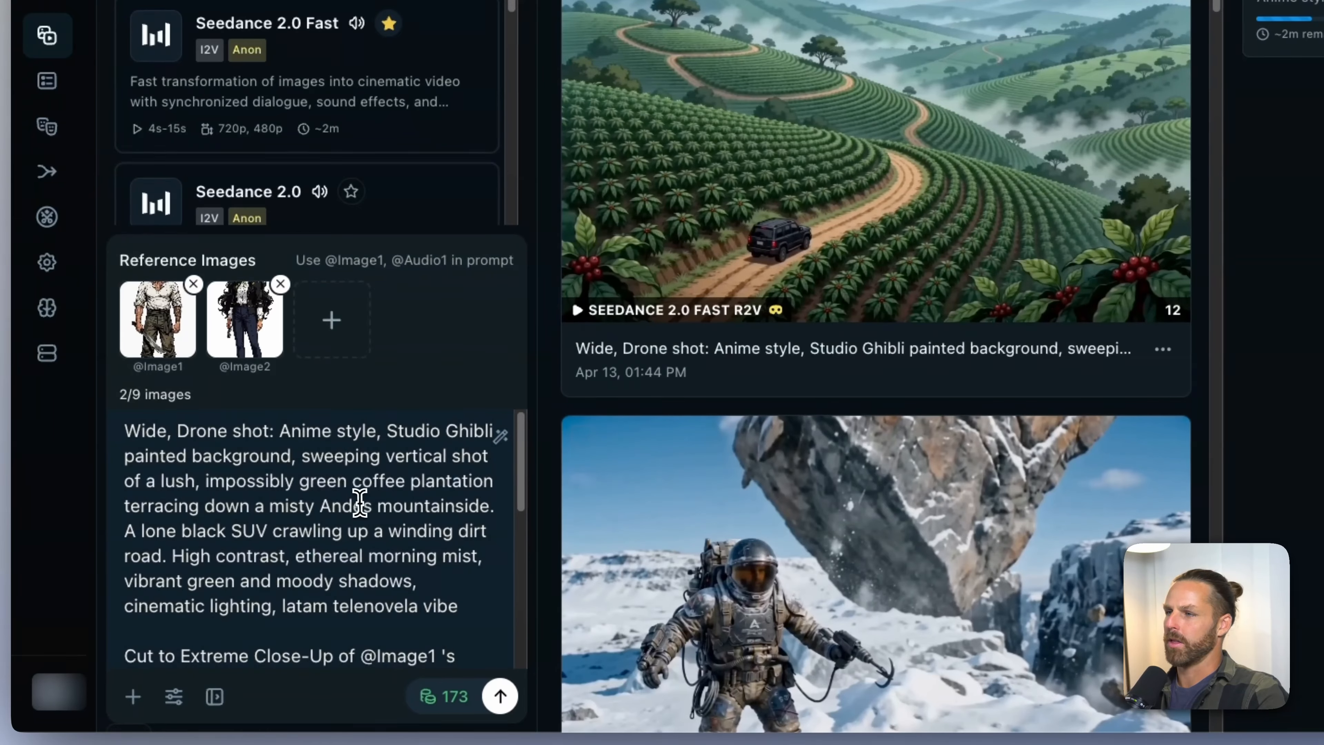
left_click_drag(361, 504, 299, 456)
left_click_drag(375, 437, 369, 443)
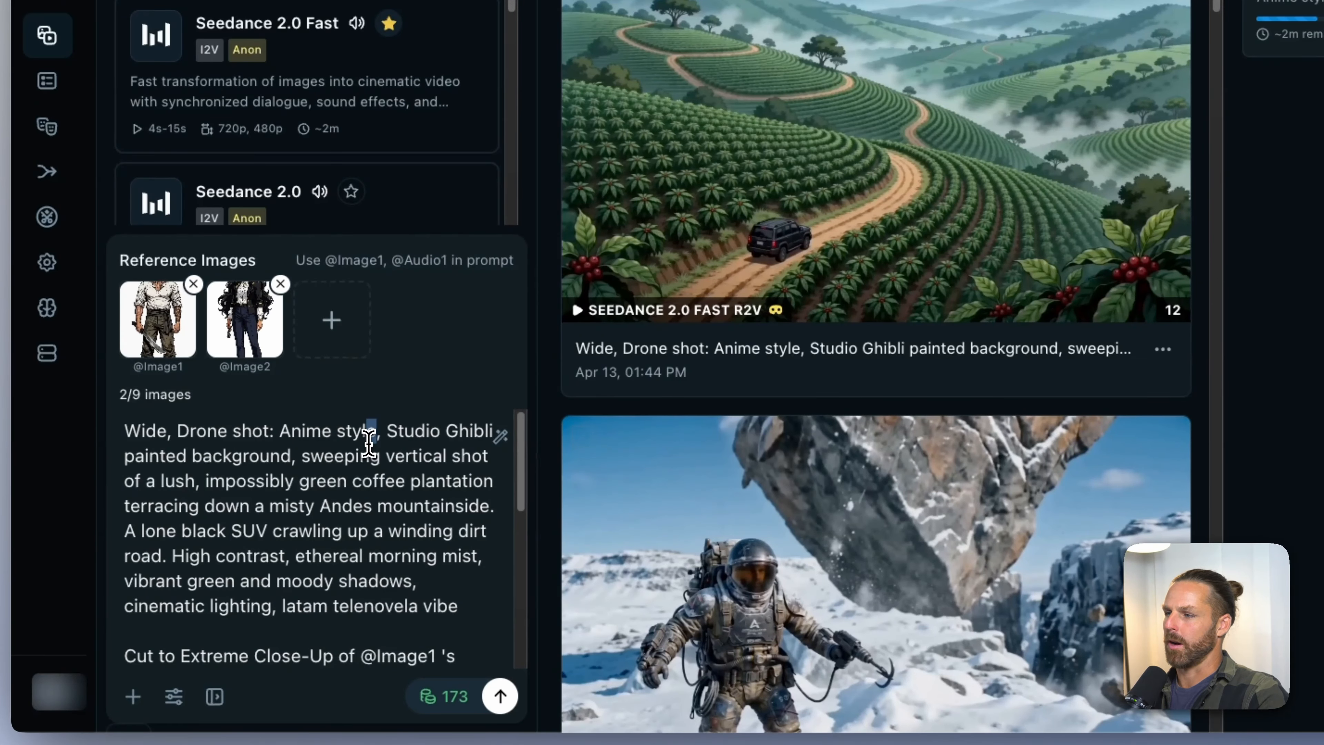
Set the reloaded Scene 1 video's aspect ratio to 9:16 and its duration to 15 s, keeping the 720p resolution.
left_click(174, 696)
left_click(206, 534)
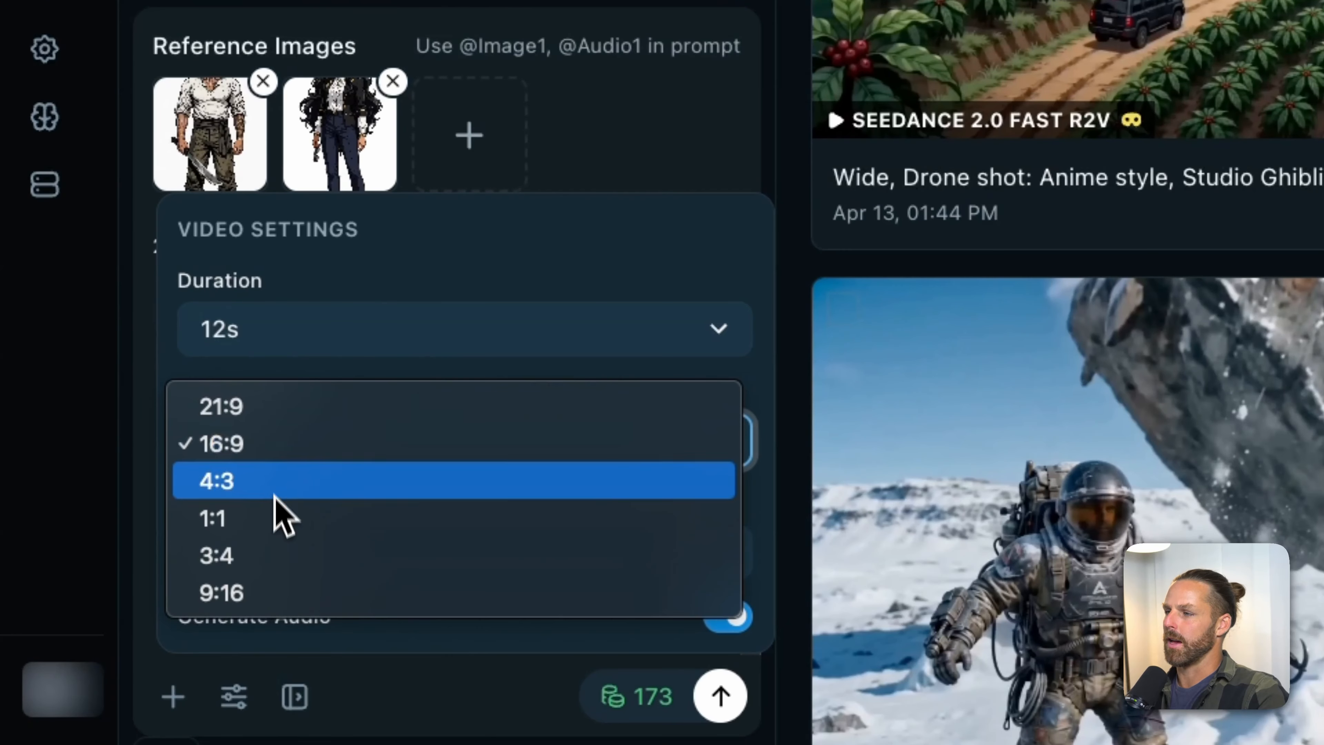
left_click(274, 595)
left_click(286, 553)
left_click(287, 562)
left_click(313, 332)
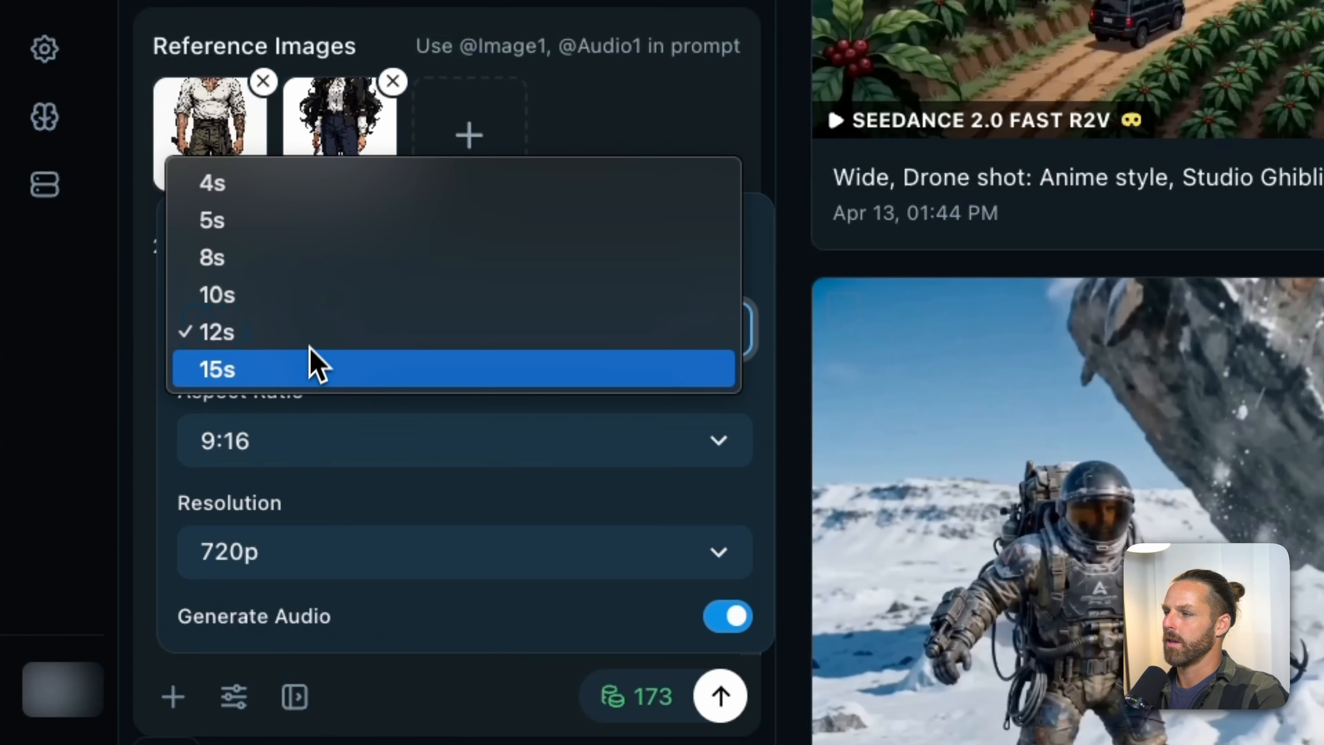
left_click(317, 369)
left_click(509, 112)
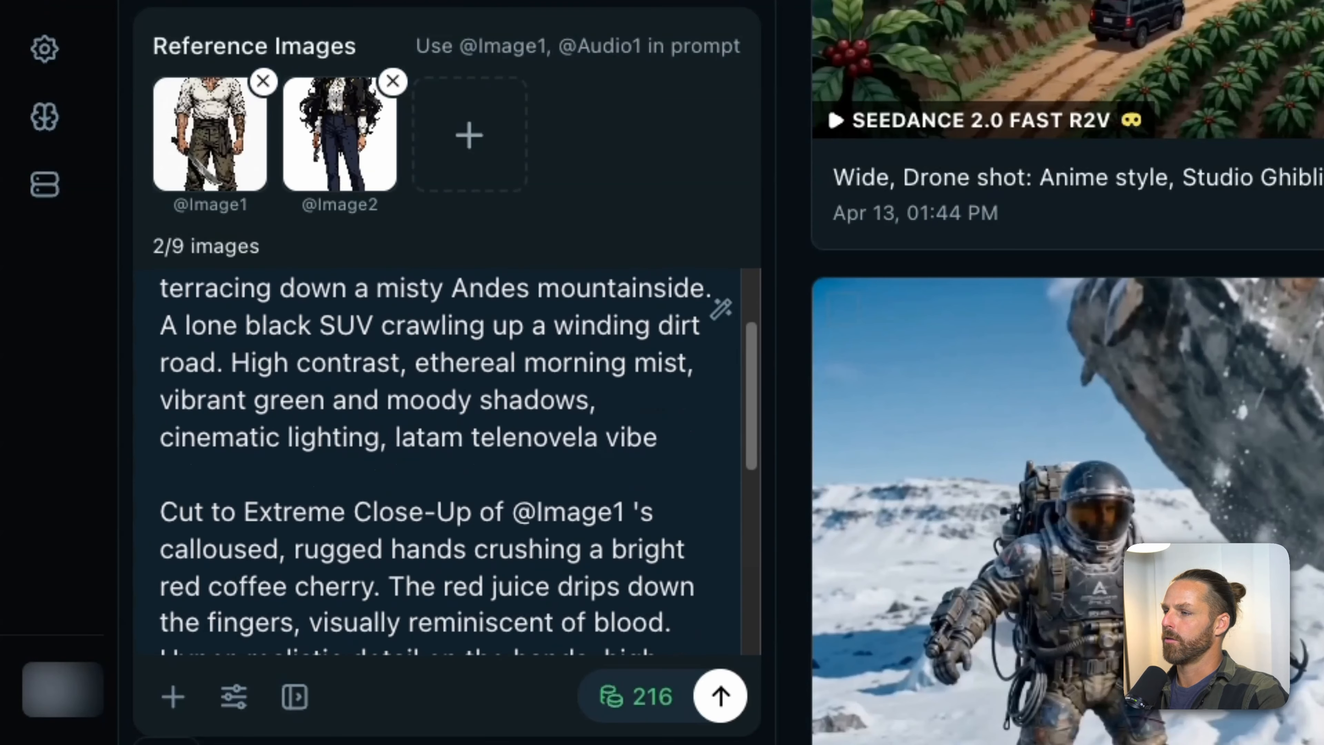
scroll(466, 284, "down", 9)
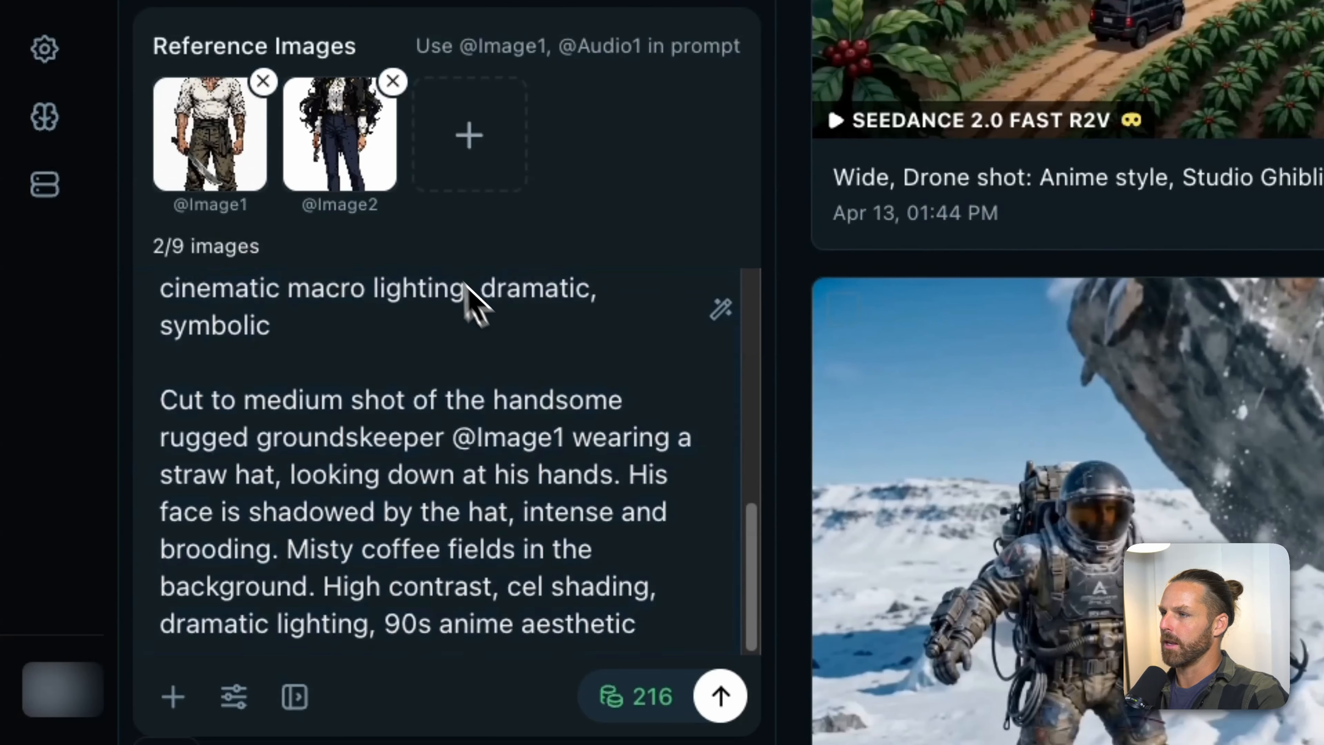
scroll(459, 292, "up", 10)
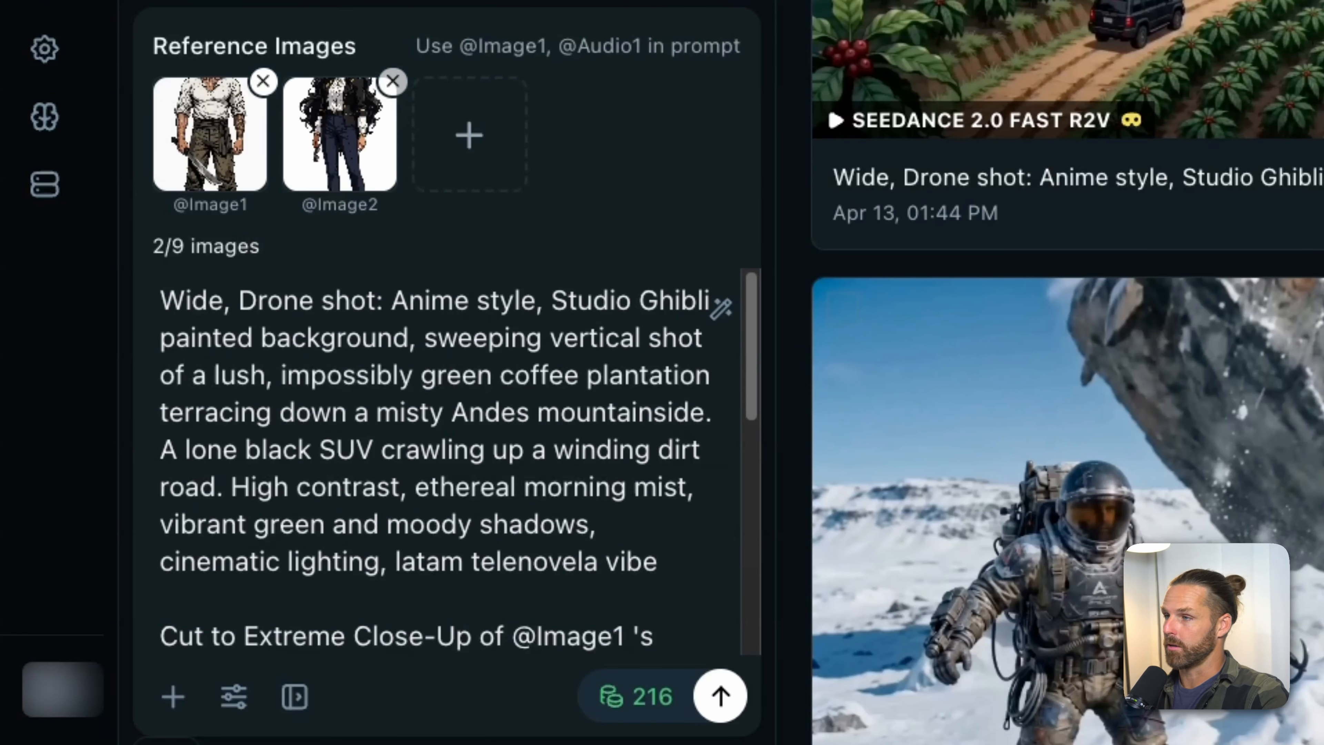
left_click_drag(282, 376, 458, 512)
left_click(458, 511)
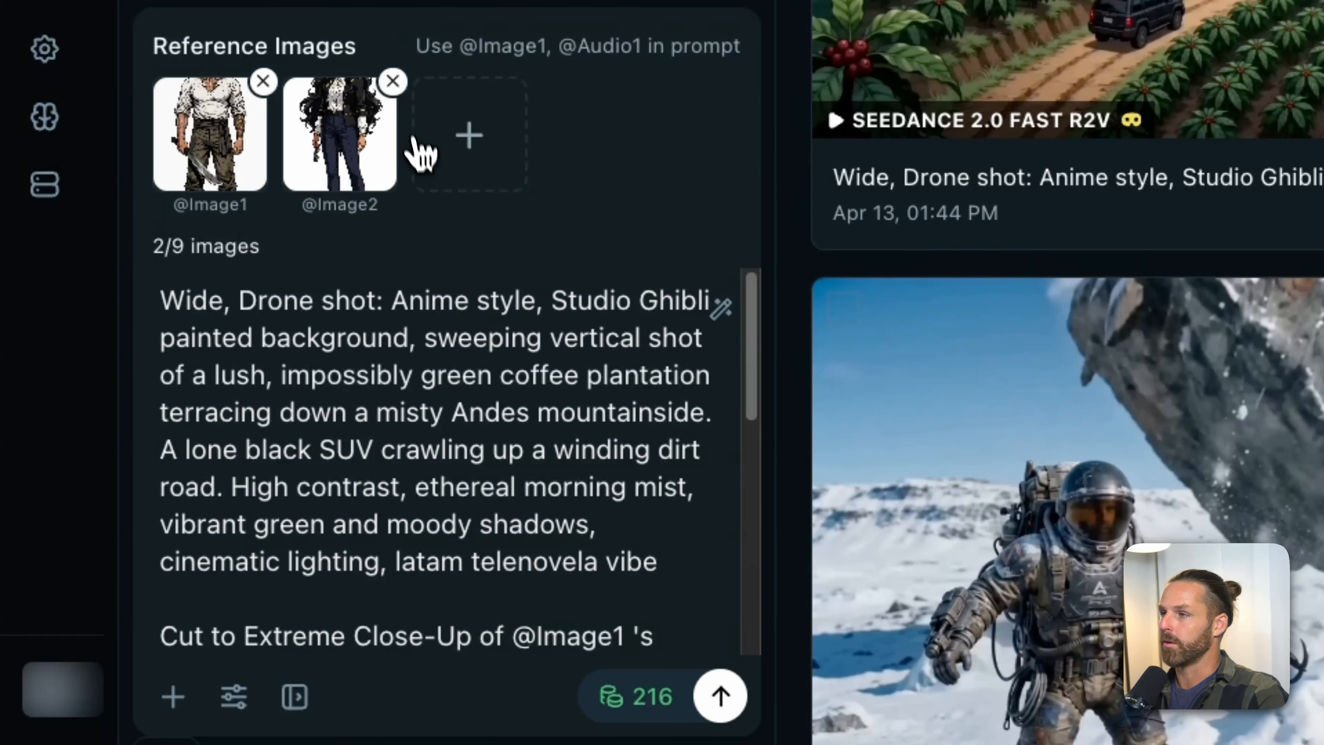
left_click(392, 81)
scroll(509, 349, "down", 1)
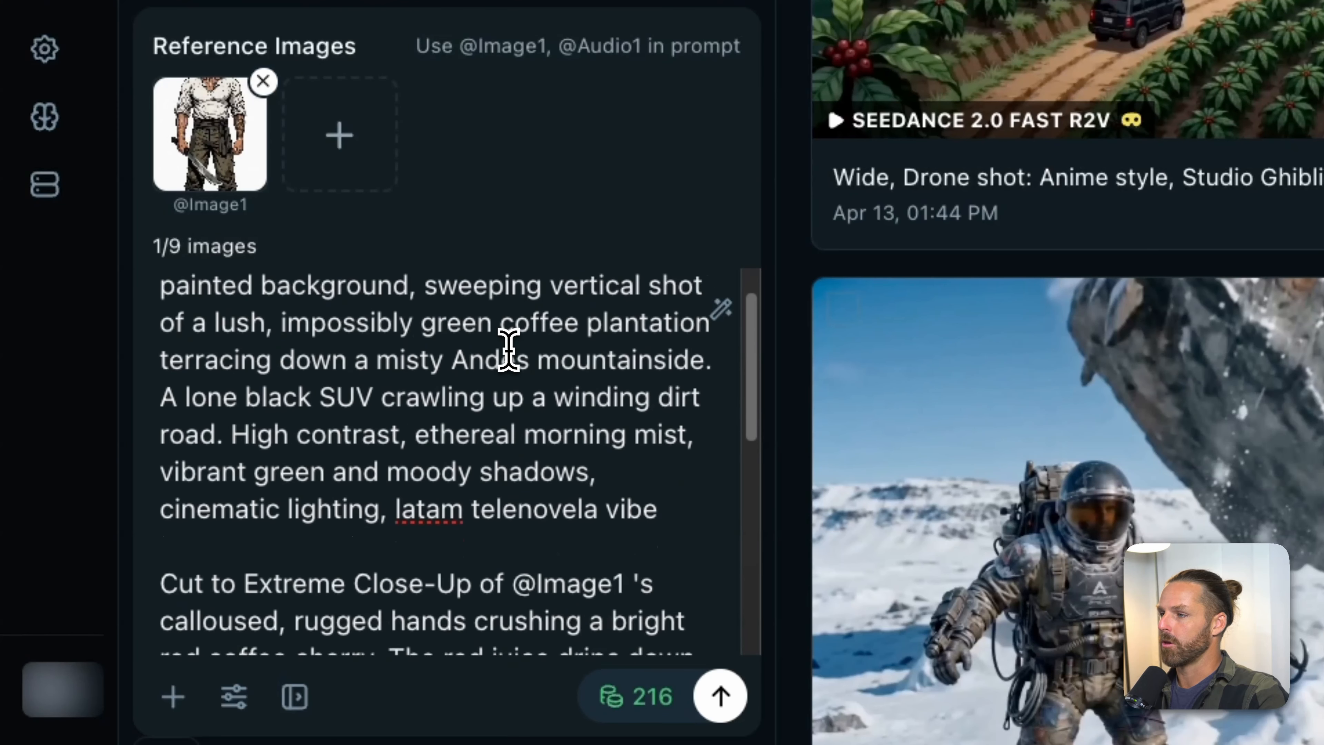
scroll(509, 350, "down", 10)
scroll(503, 343, "up", 3)
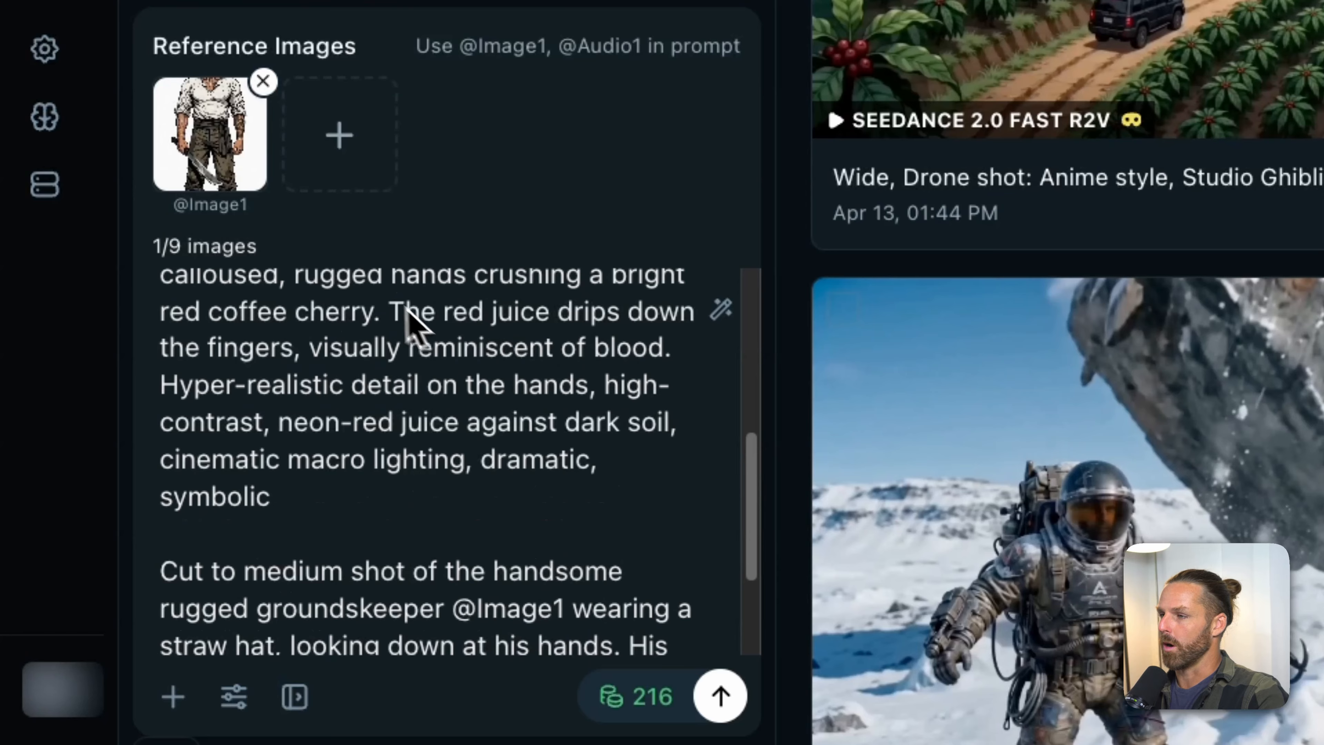
Generate the reloaded Scene 1 plantation video and the groundskeeper courtyard confrontation video, both at 15 s, 9:16 and 720p.
scroll(509, 376, "down", 5)
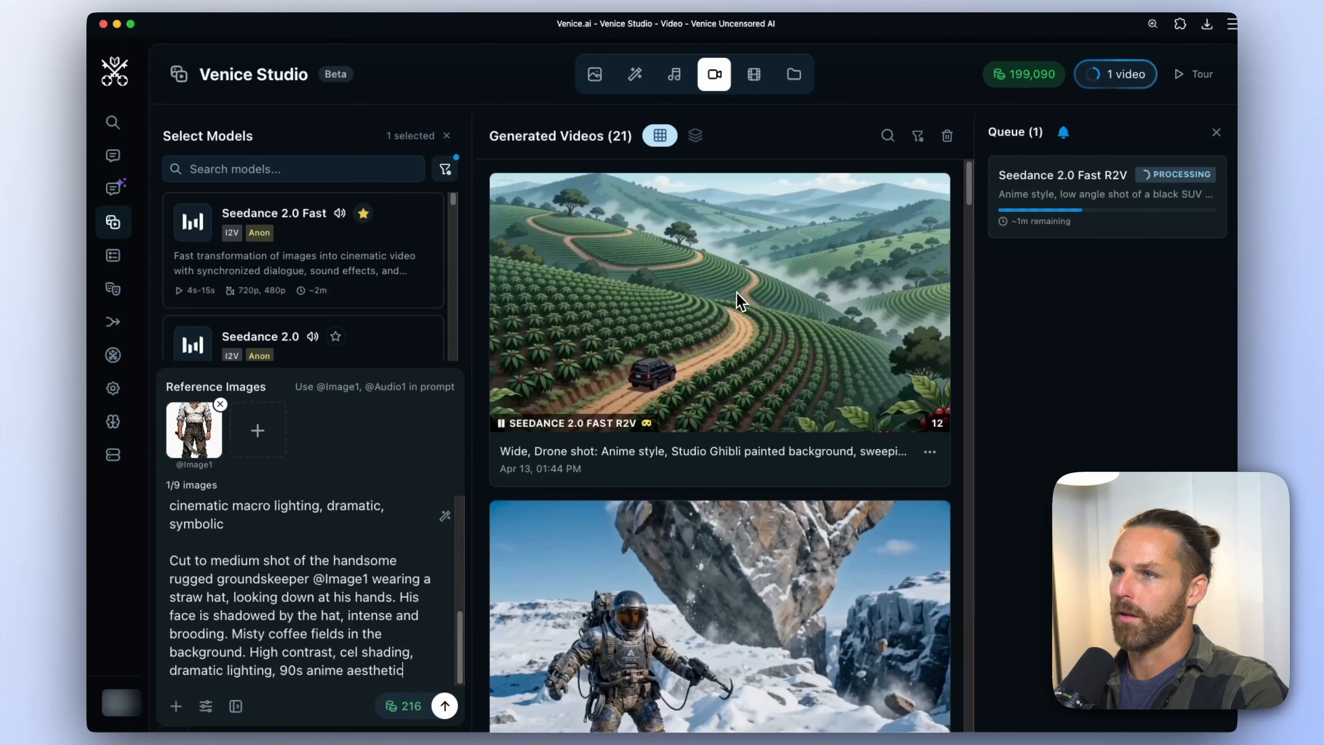
left_click(445, 706)
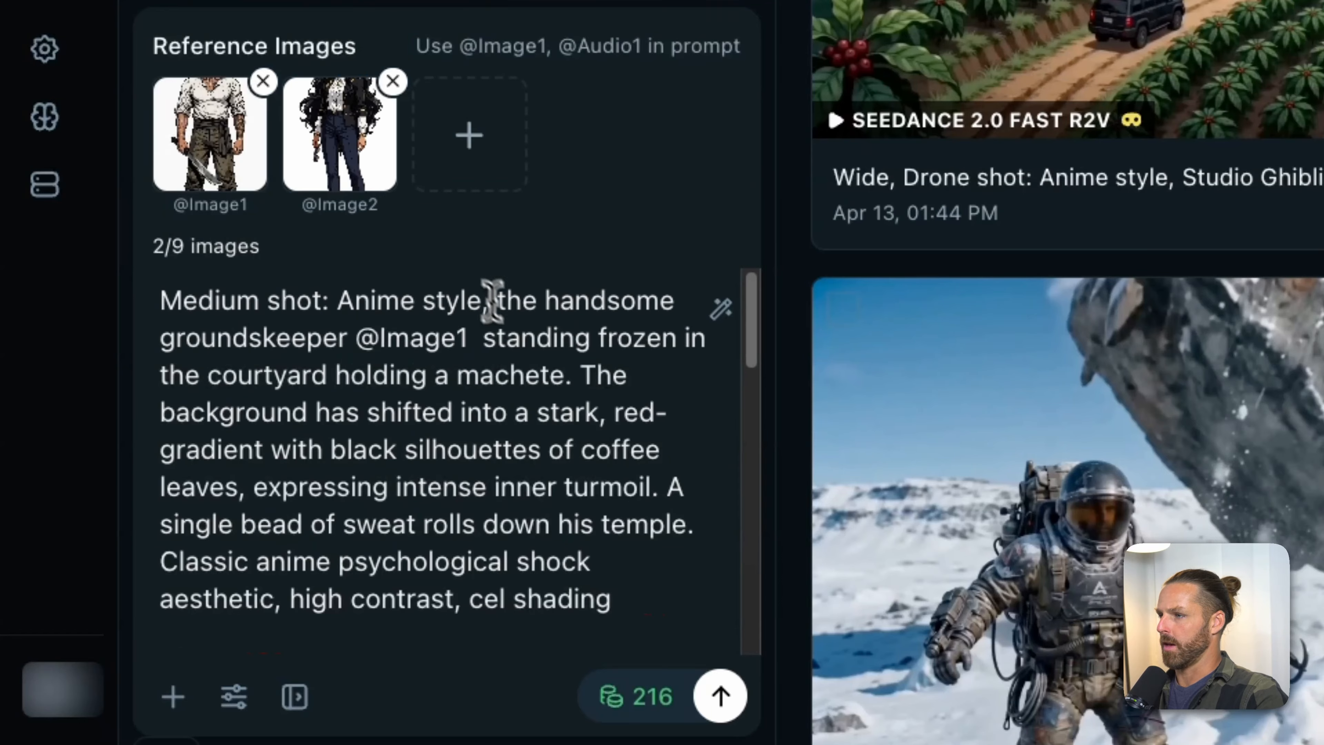
scroll(580, 368, "down", 1)
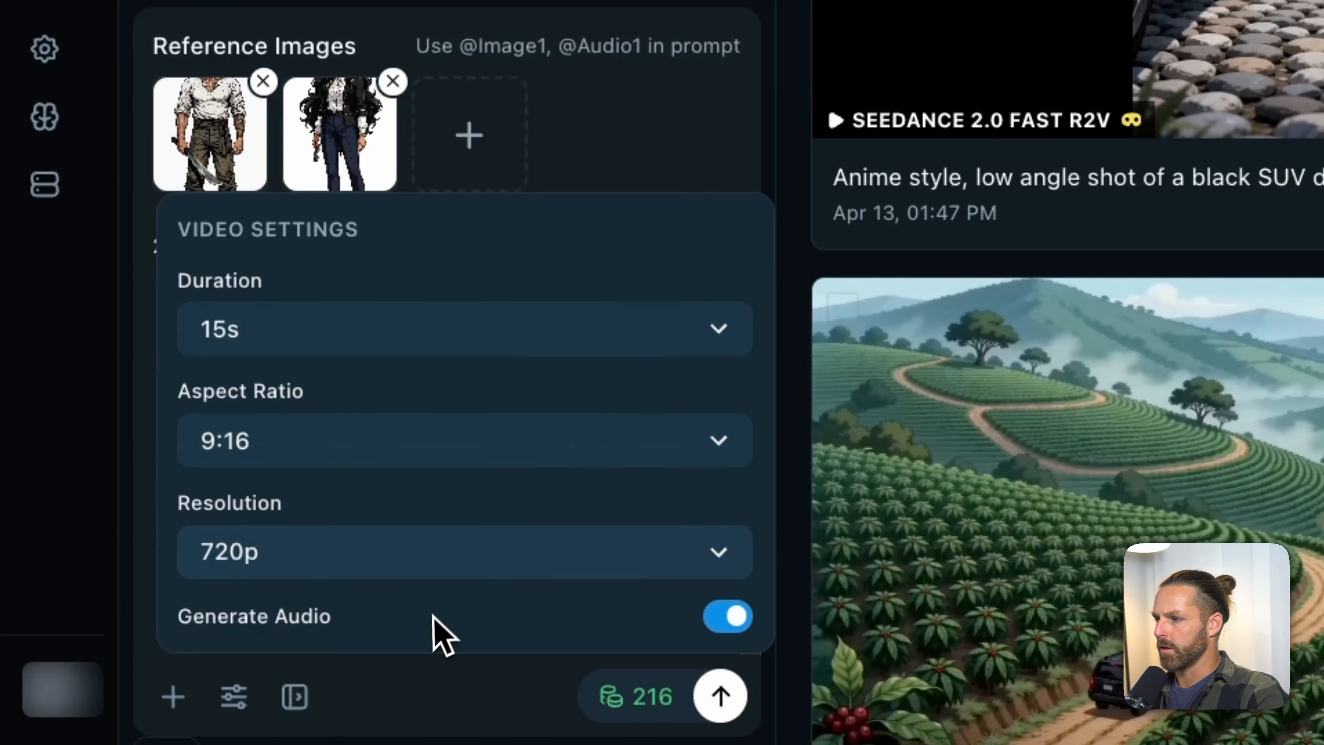
left_click(458, 701)
Play through the generated SUV-arrival video and the takes of the groundskeeper courtyard video.
scroll(438, 553, "up", 5)
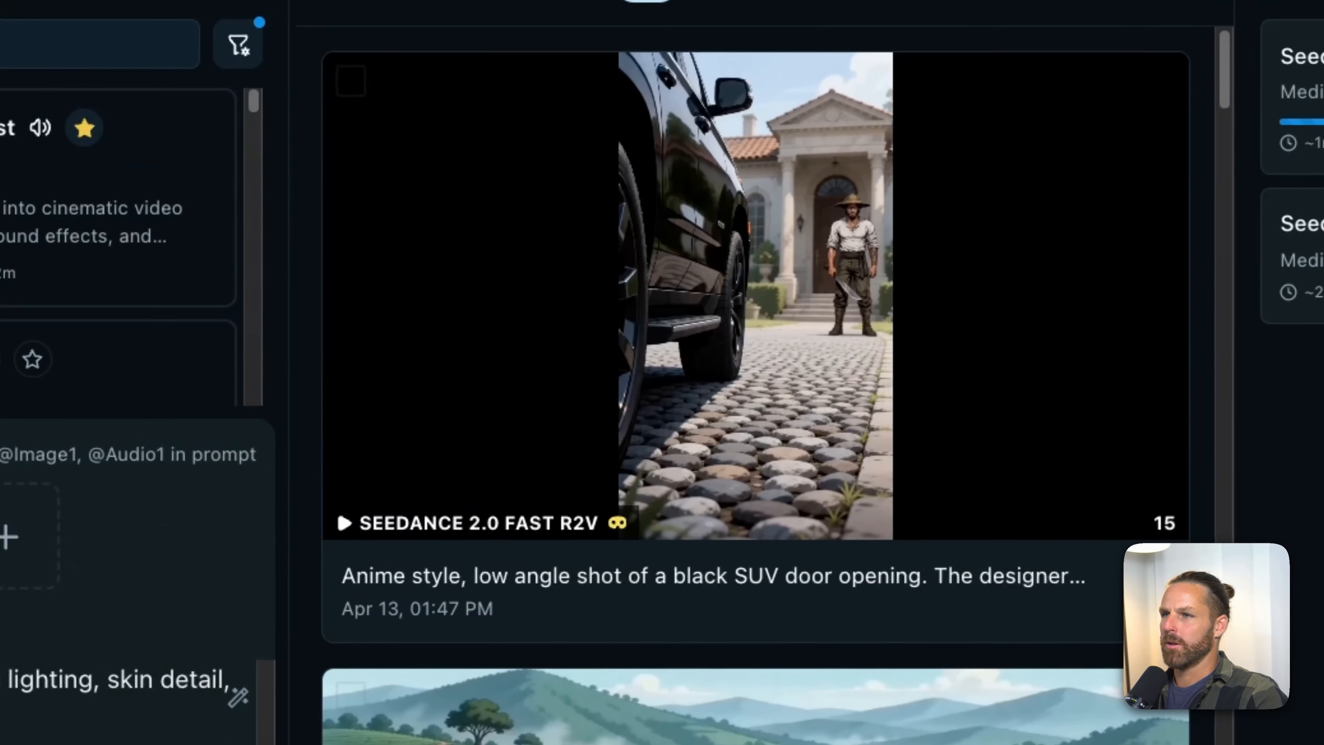
left_click(836, 406)
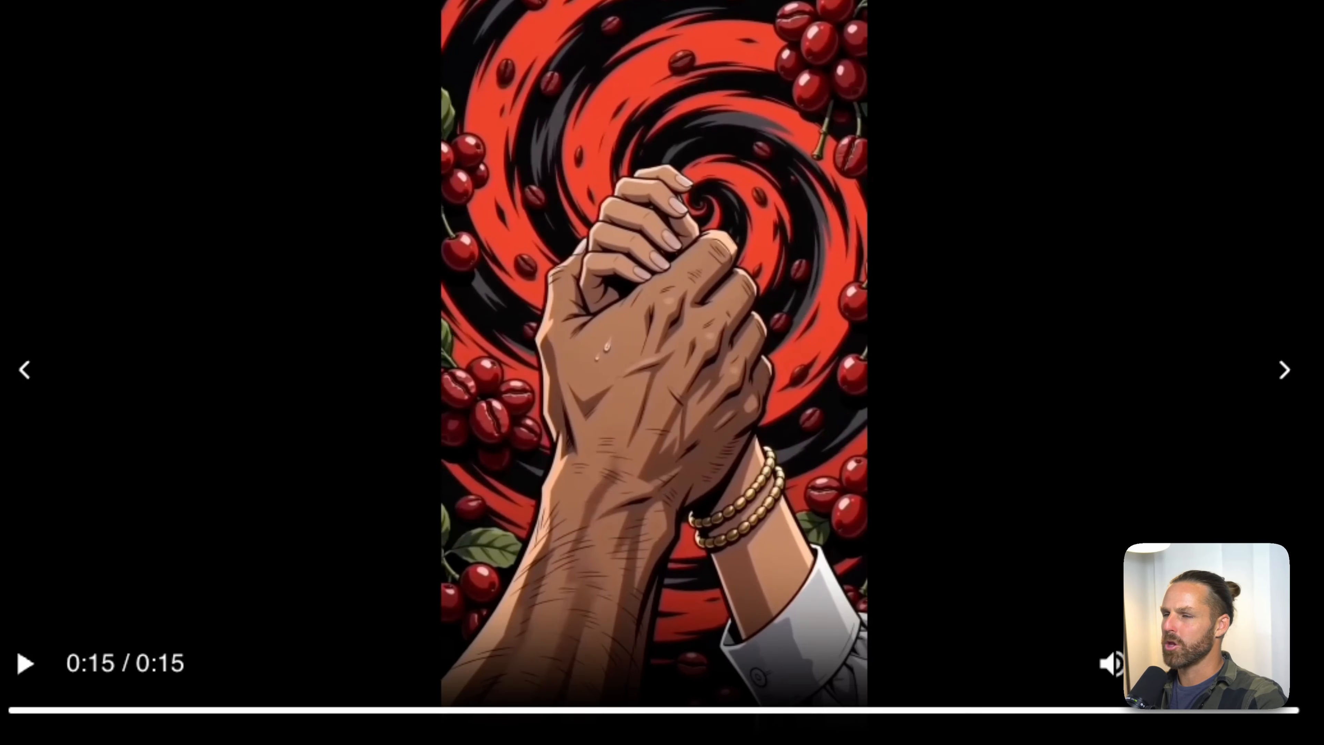
key("space")
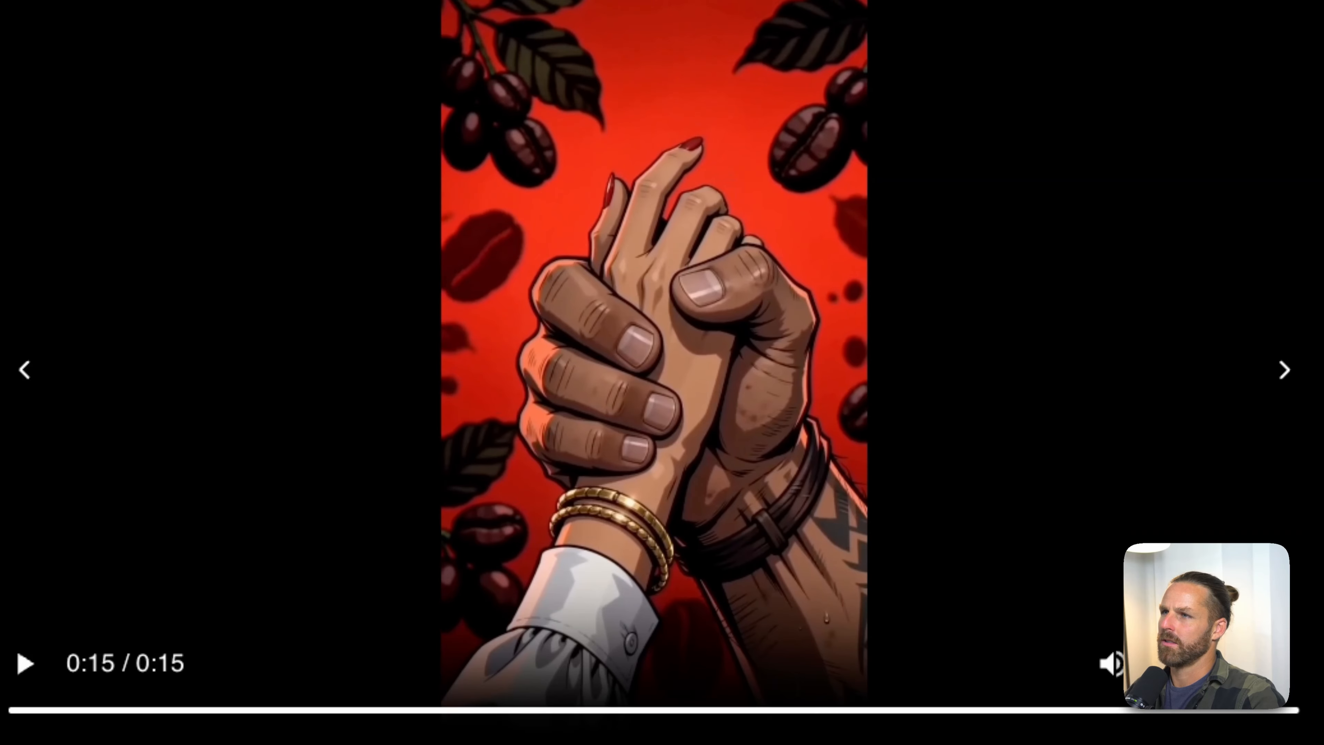
left_click(10, 671)
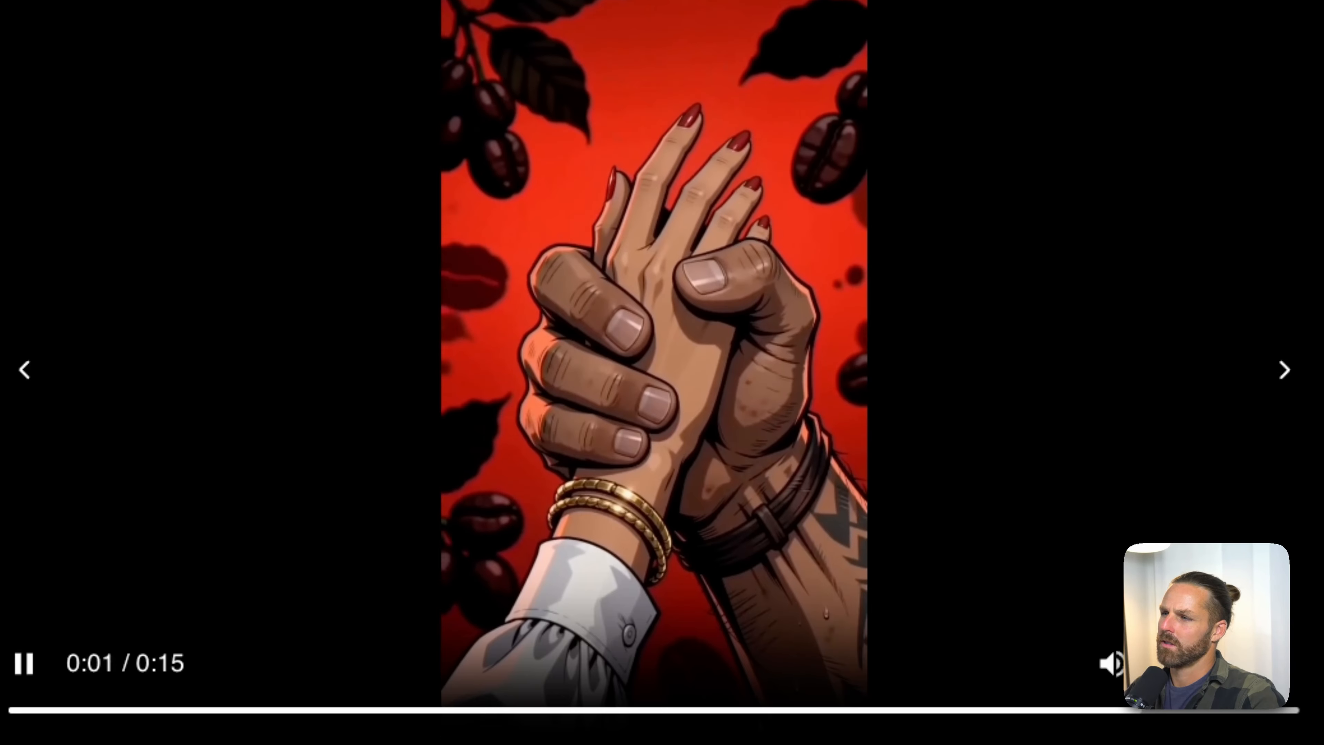
left_click(35, 655)
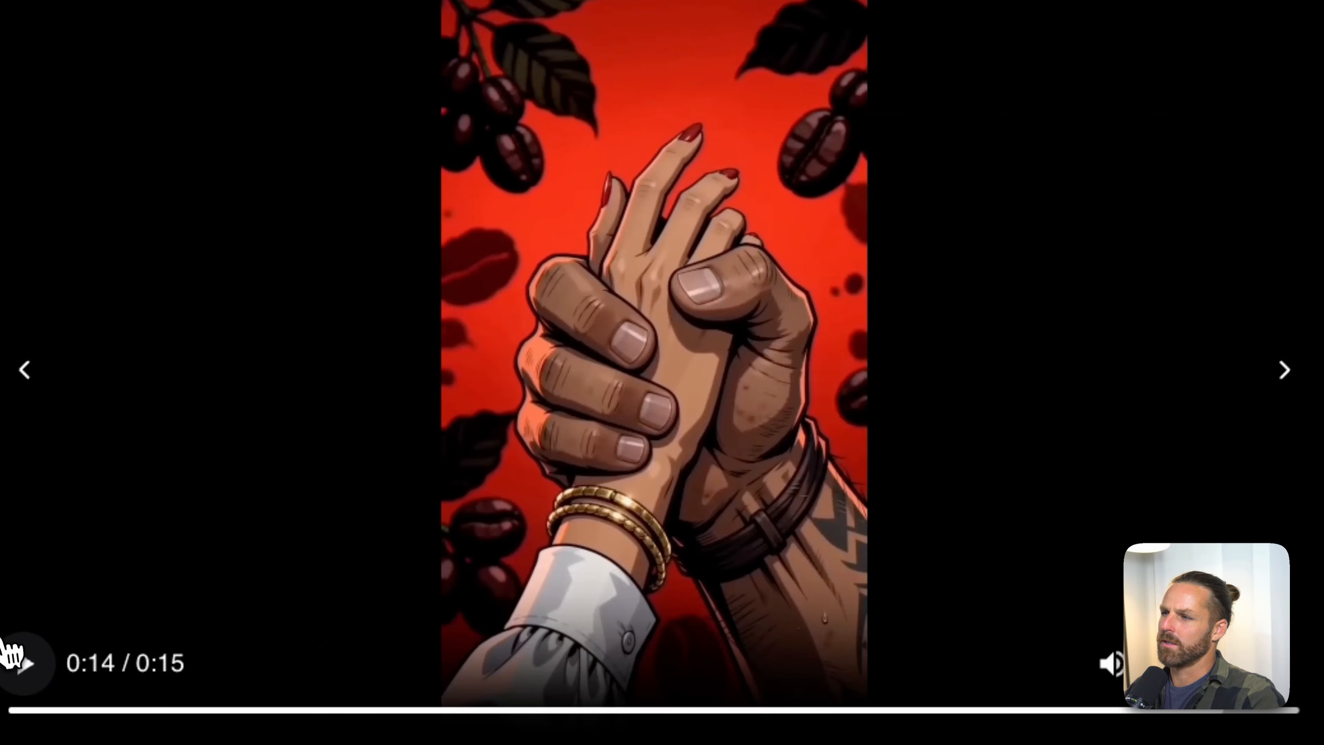
left_click(35, 665)
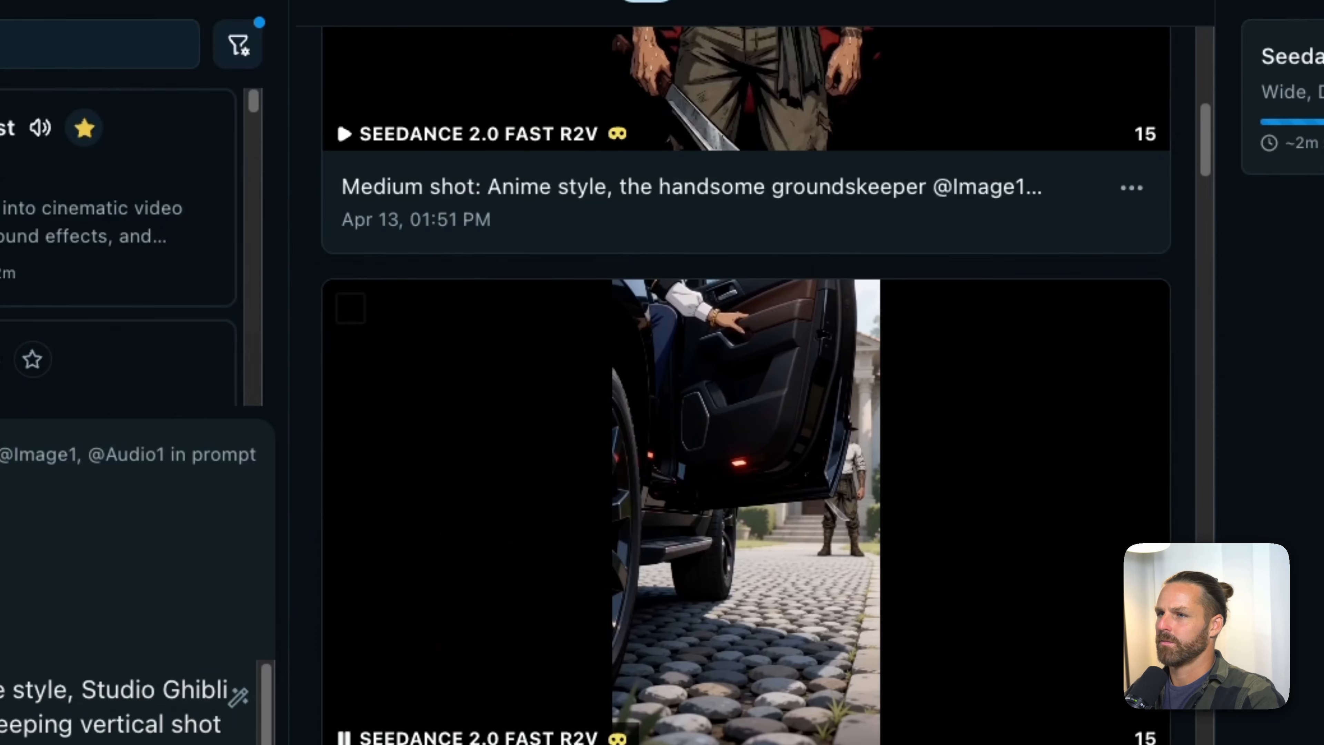
Reopen the SUV-arrival video from the generated videos and replay it from the start to check its picture and audio.
left_click(746, 540)
left_click(574, 715)
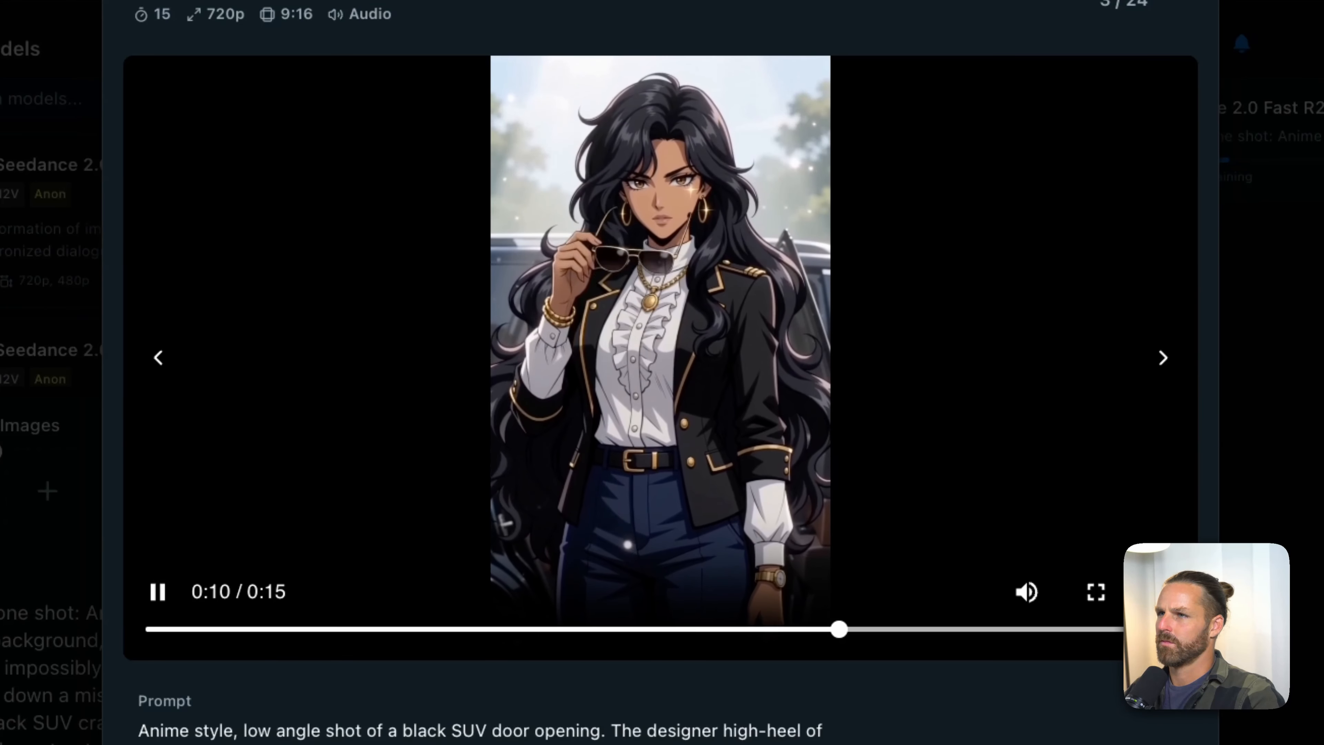
left_click(159, 630)
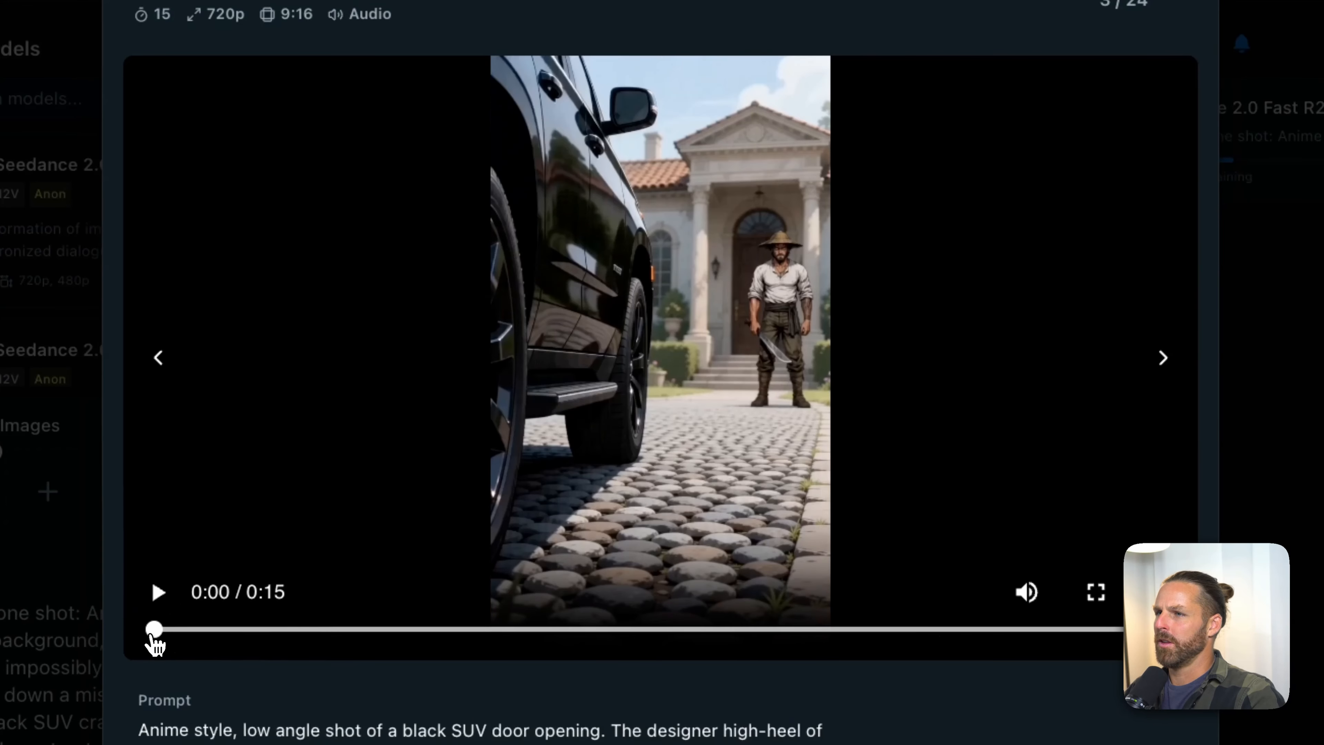
left_click(155, 602)
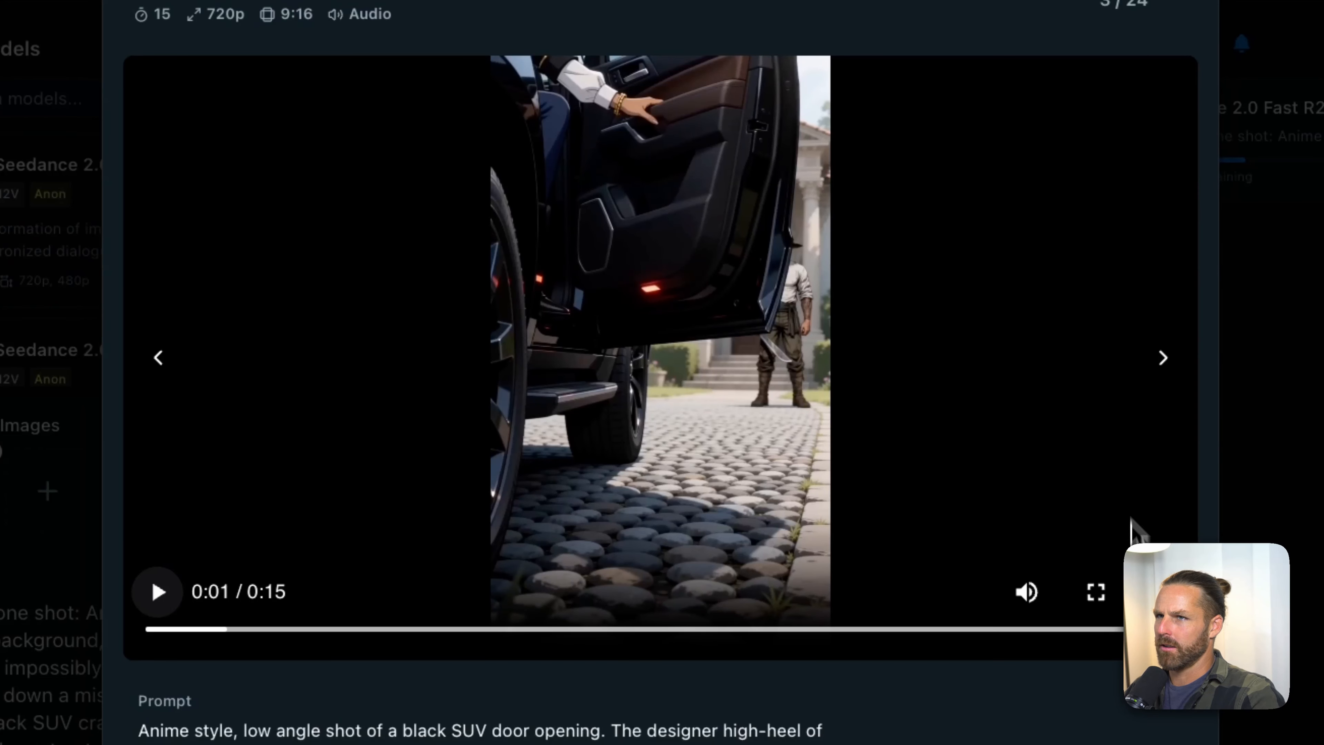
left_click(1197, 2)
scroll(908, 302, "down", 1)
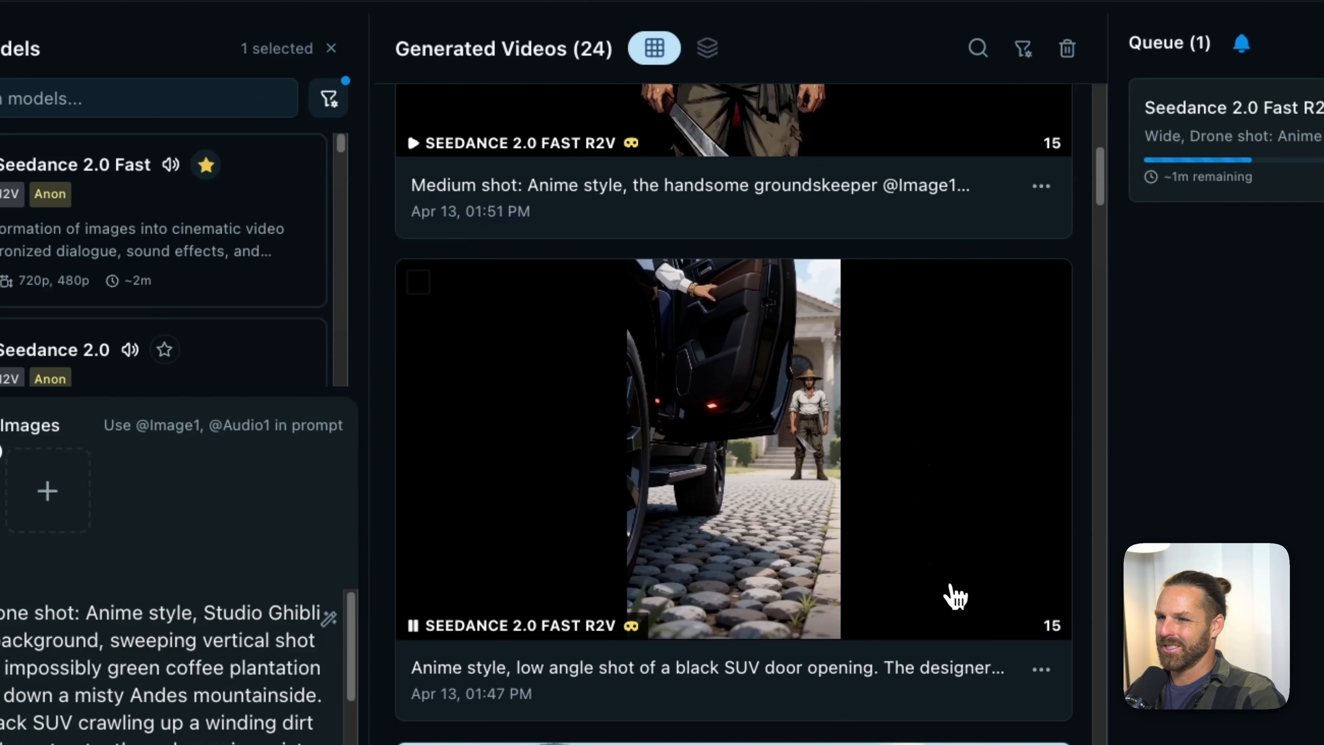
scroll(769, 488, "up", 4)
scroll(886, 535, "down", 4)
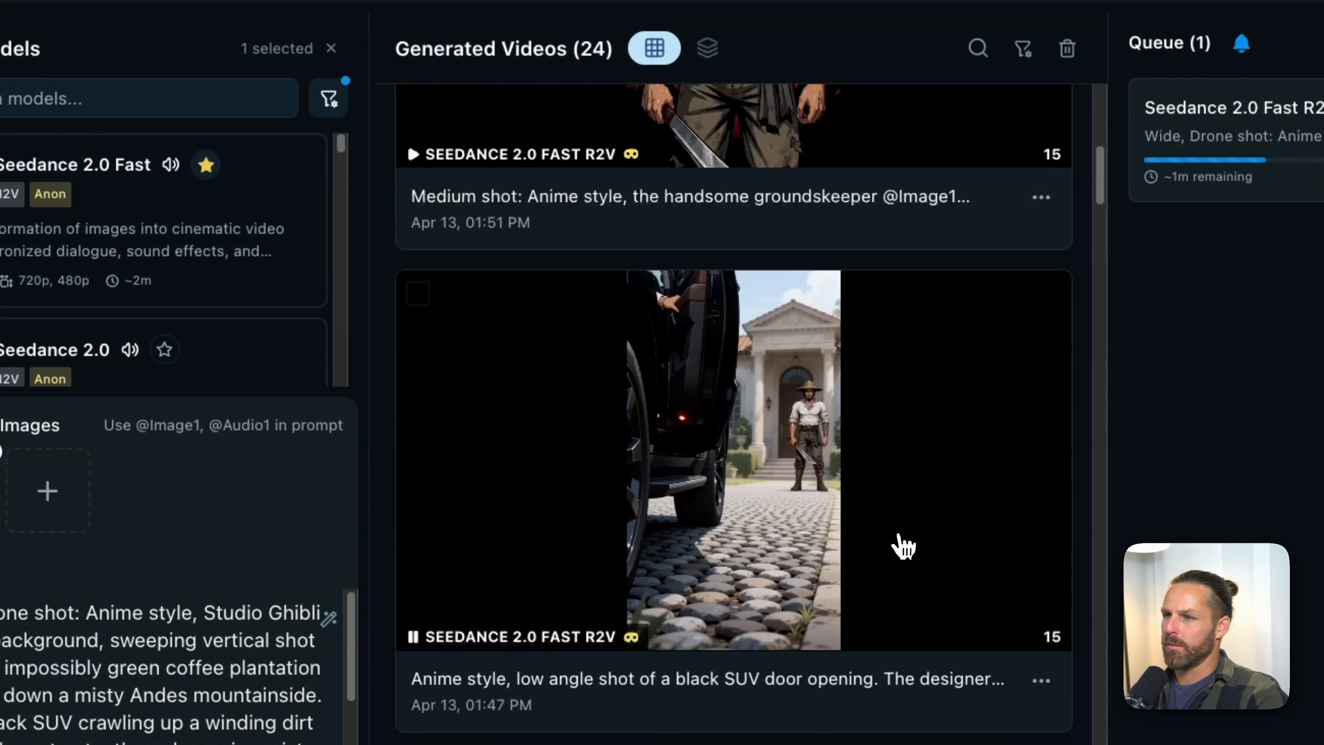
left_click(838, 583)
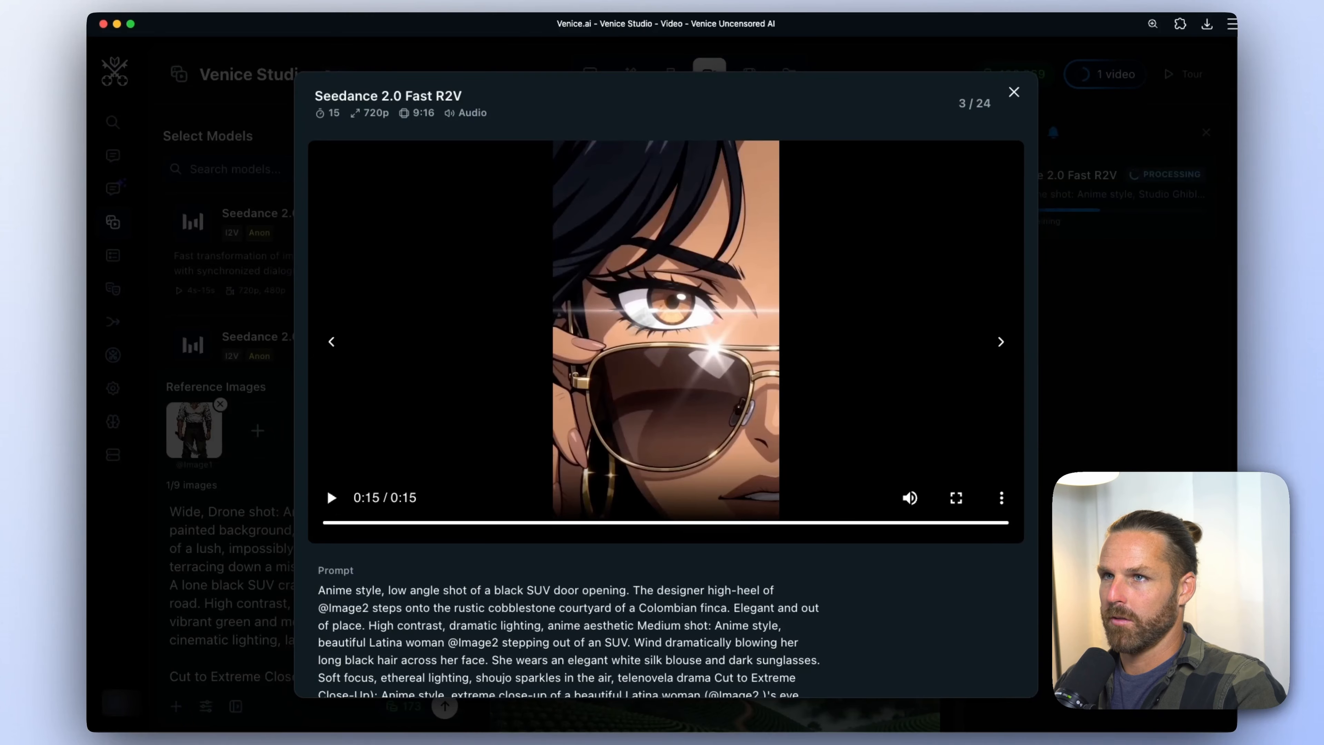
Close the SUV-arrival video and reload its source prompt and reference images.
left_click(1014, 93)
left_click(920, 557)
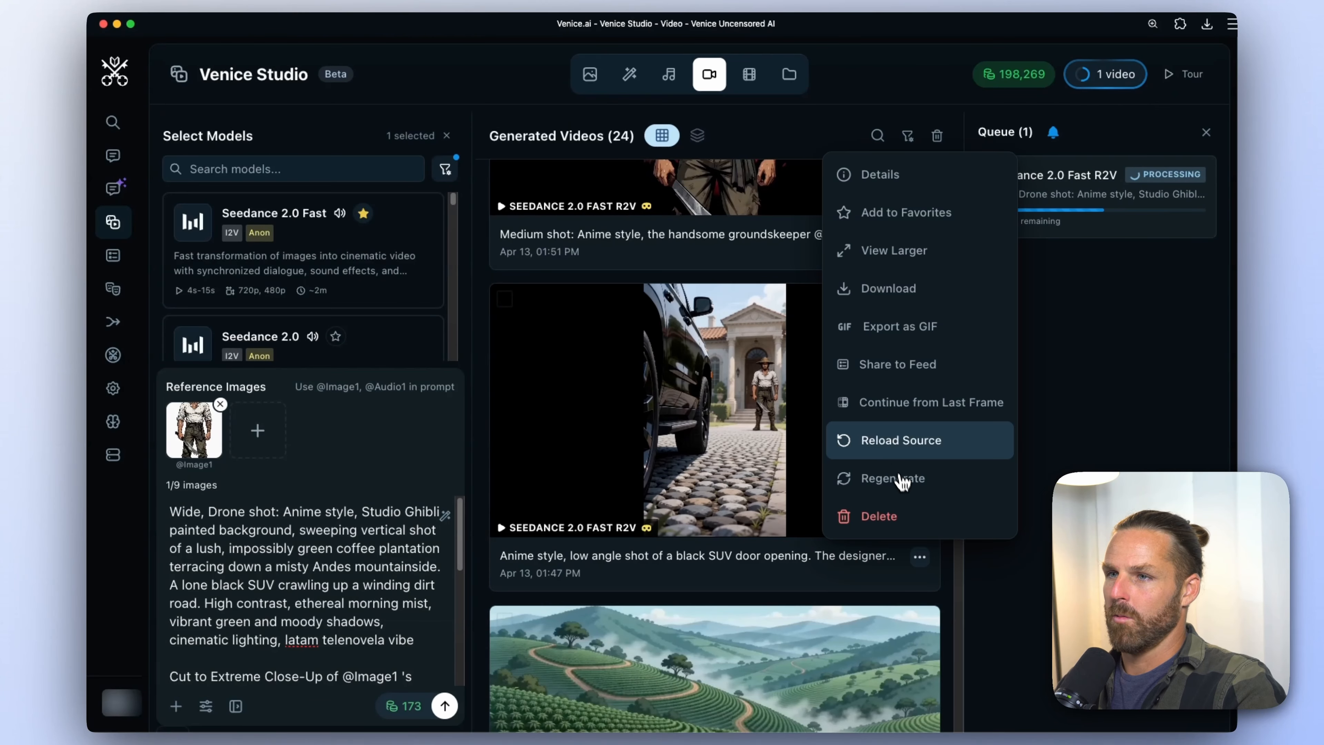
left_click(885, 442)
left_click(867, 200)
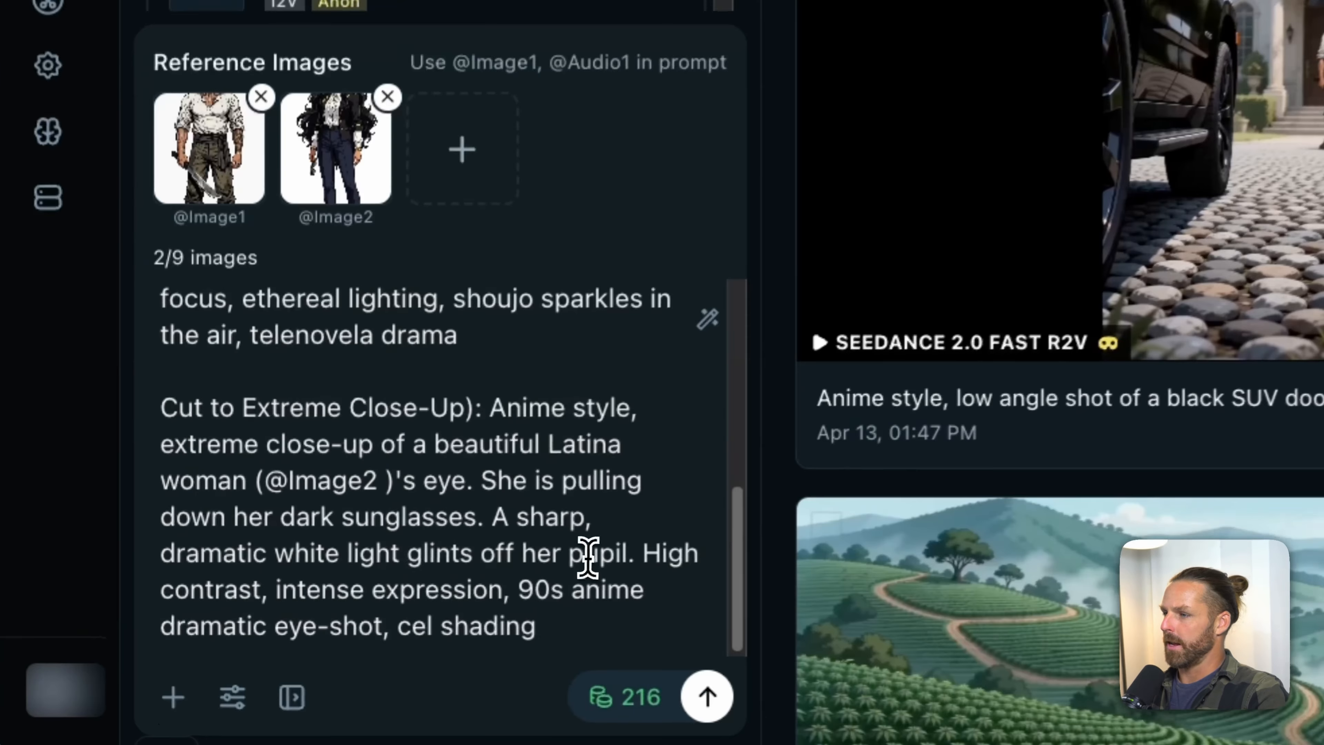
Append "NO MUSIC, ONLY SOUND FX" as a separate last paragraph of the SUV-arrival prompt and generate the video again.
left_click(544, 617)
key("Return")
key("Return")
type("NO MUSI")
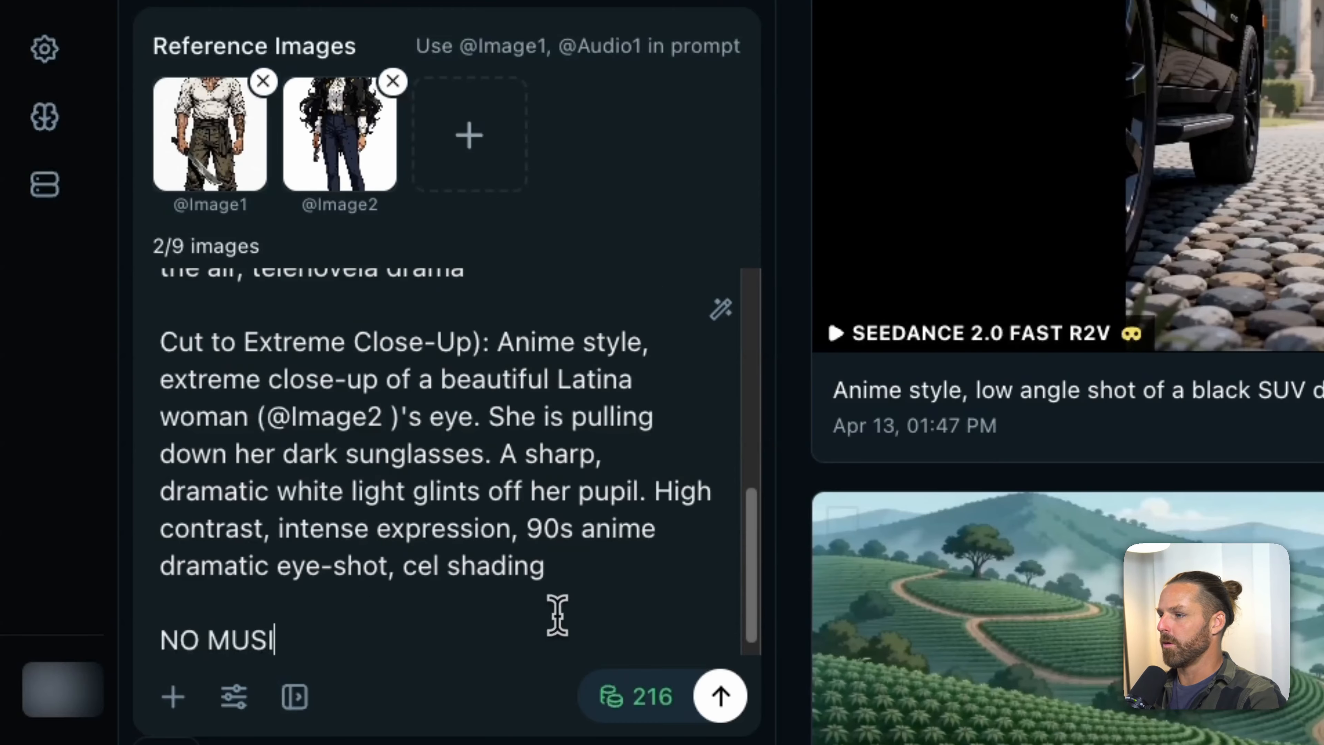
type("C, ONLY SOUND FX")
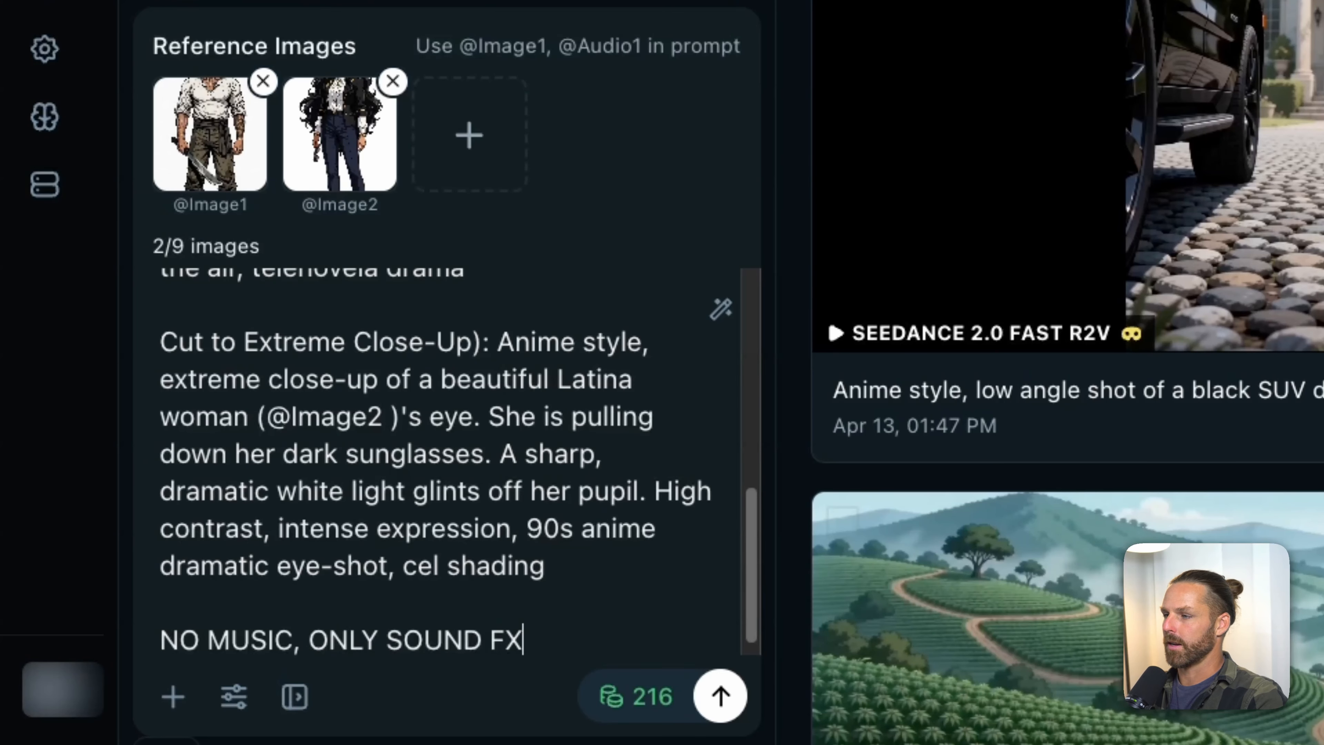
key("Return")
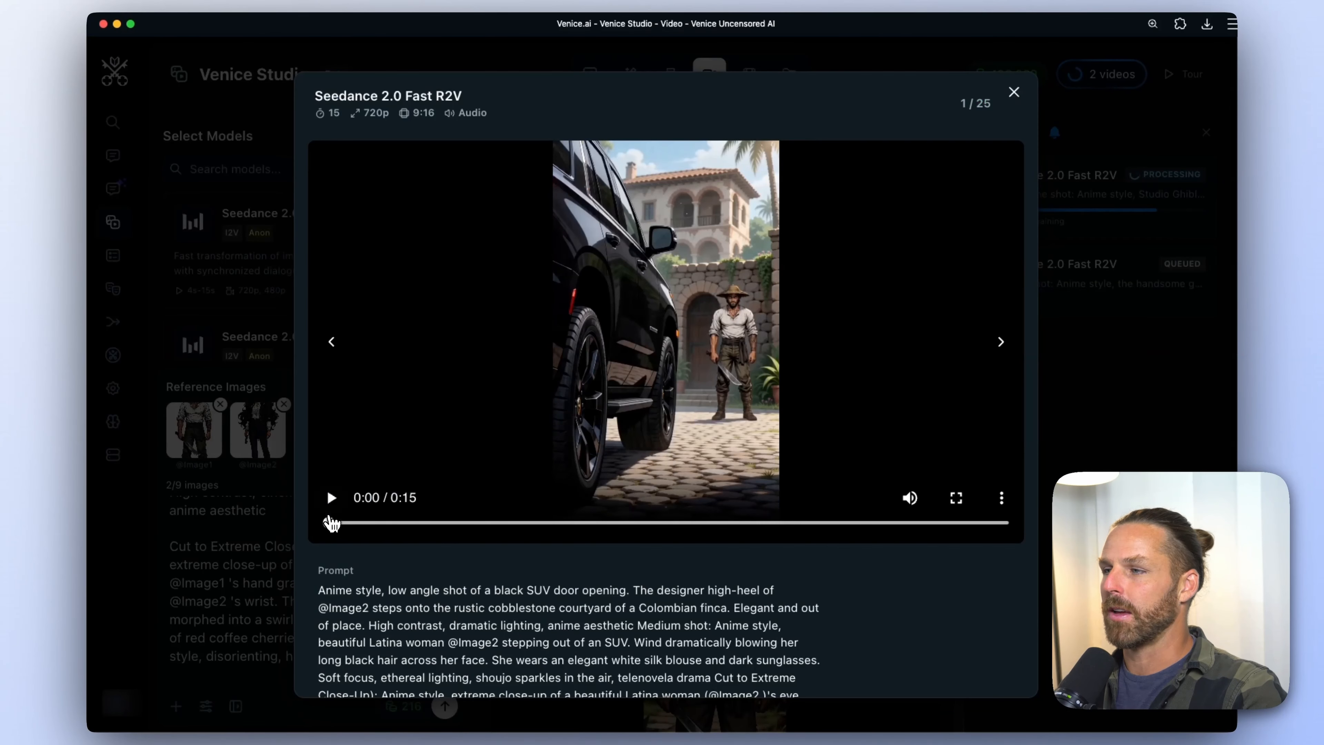
Play through the regenerated SUV-arrival and courtyard videos and close the viewer.
left_click(329, 507)
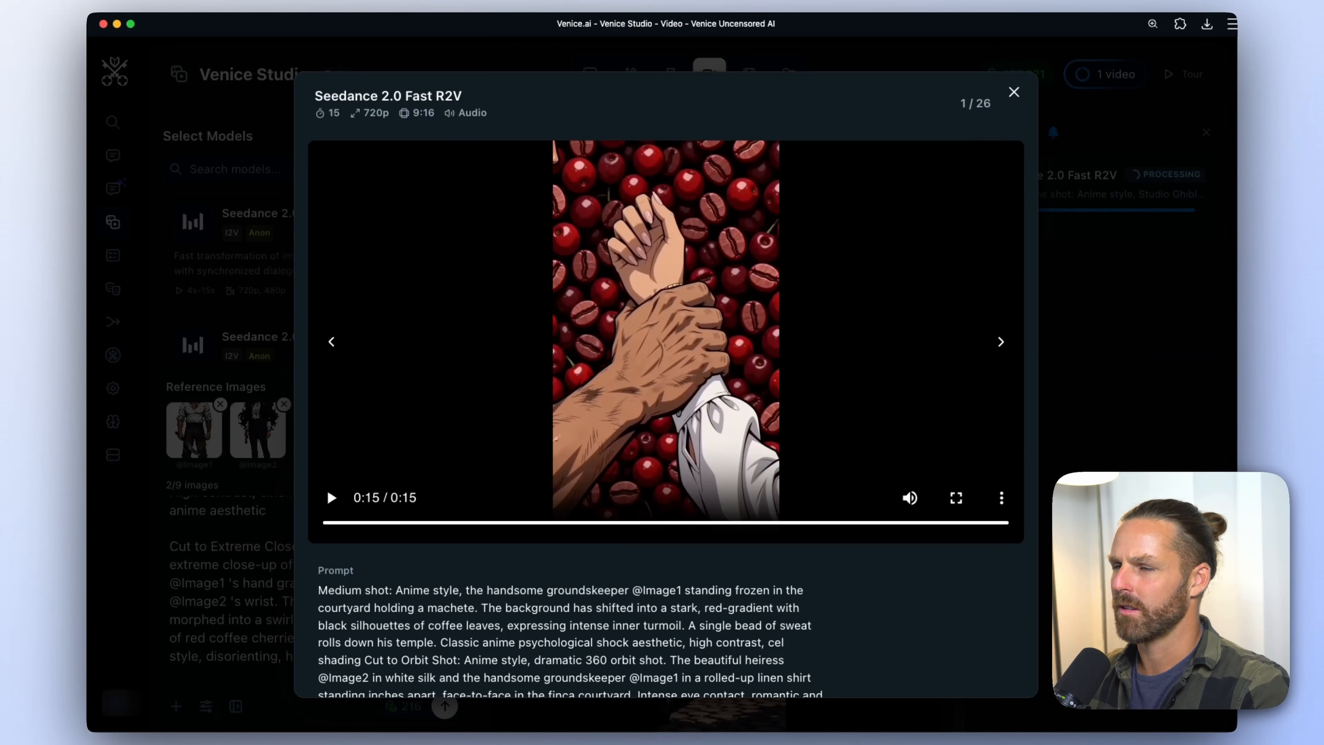
key("Escape")
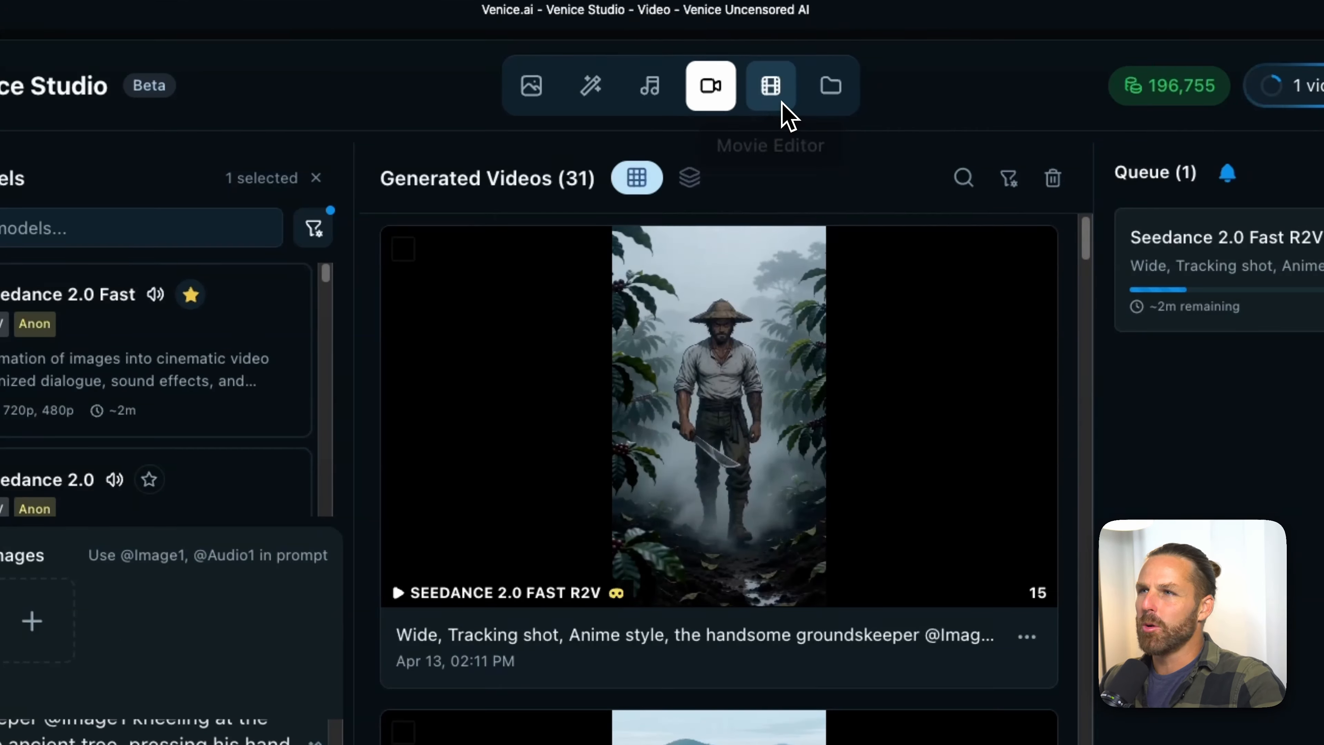
Open the Movie Editor, enlarge the timeline area, and add the Scene 1 coffee plantation clip from the library to the timeline.
left_click(782, 103)
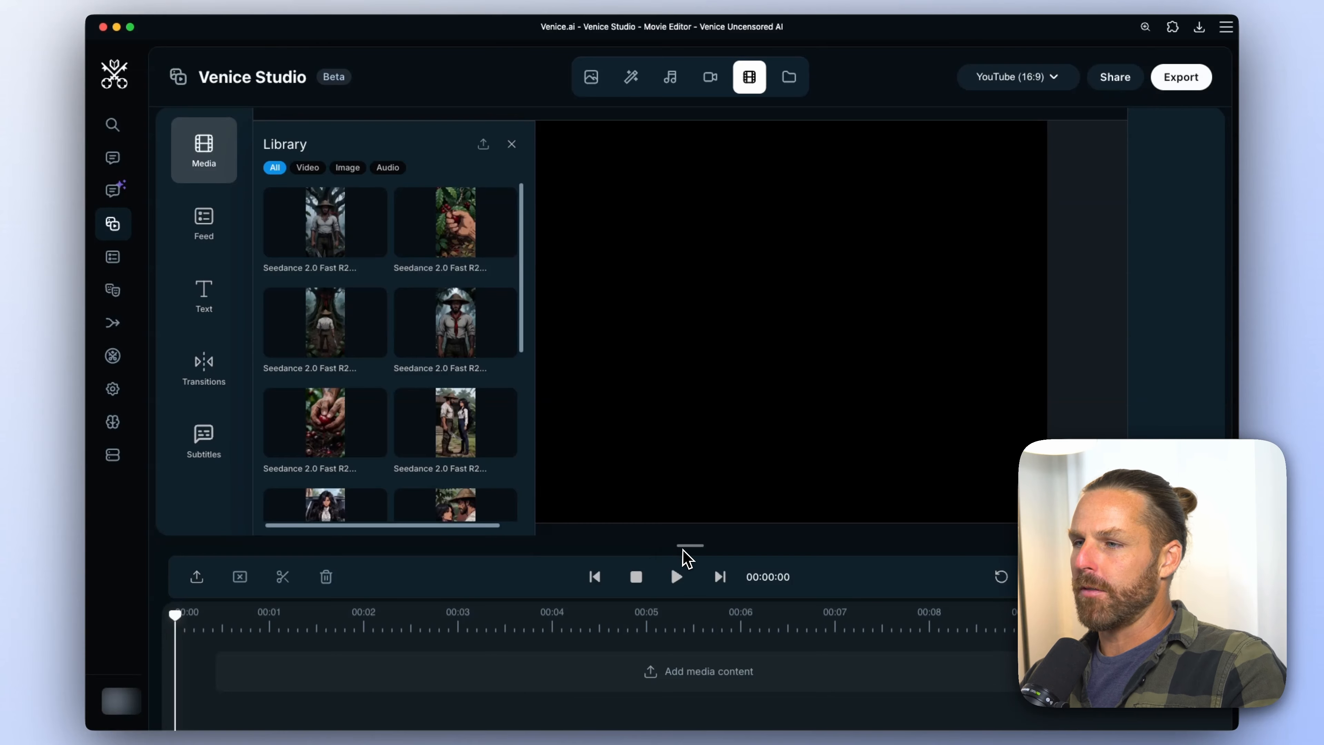
left_click_drag(683, 545, 683, 520)
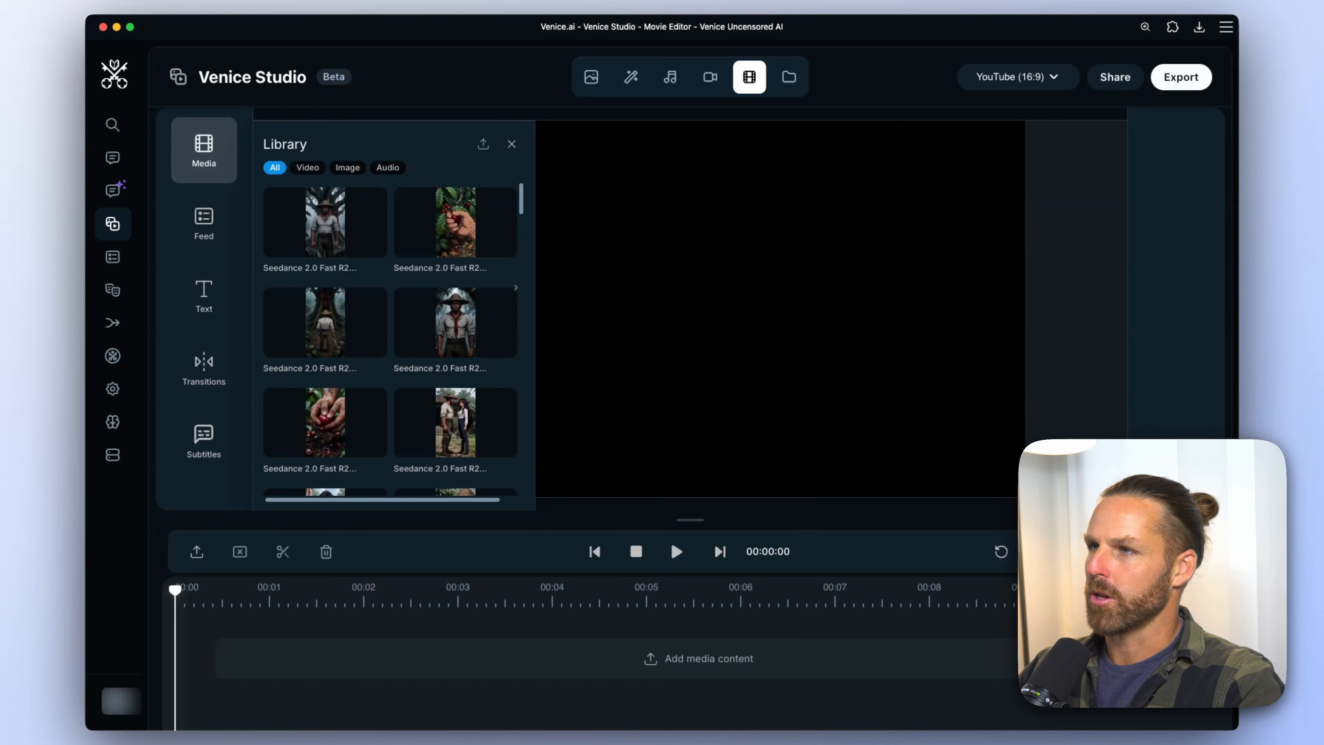
scroll(458, 276, "down", 10)
scroll(463, 268, "up", 10)
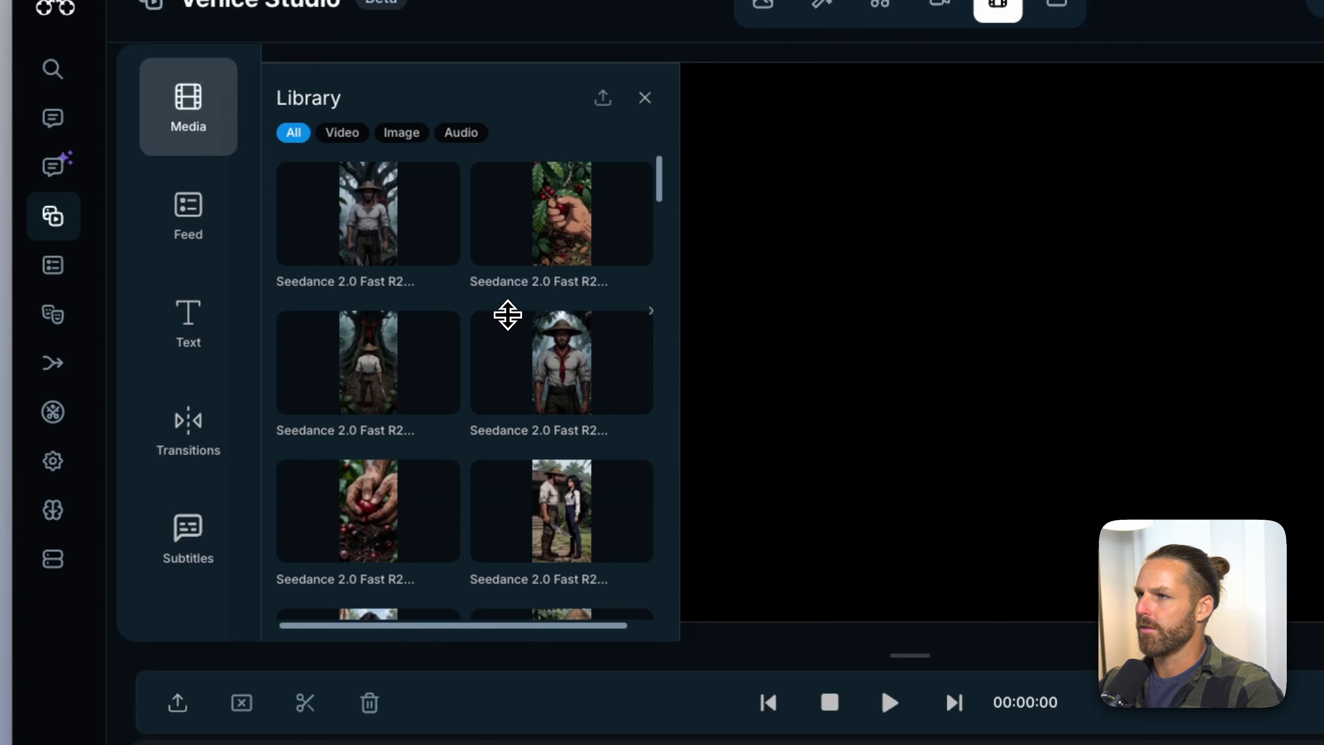
scroll(541, 275, "down", 4)
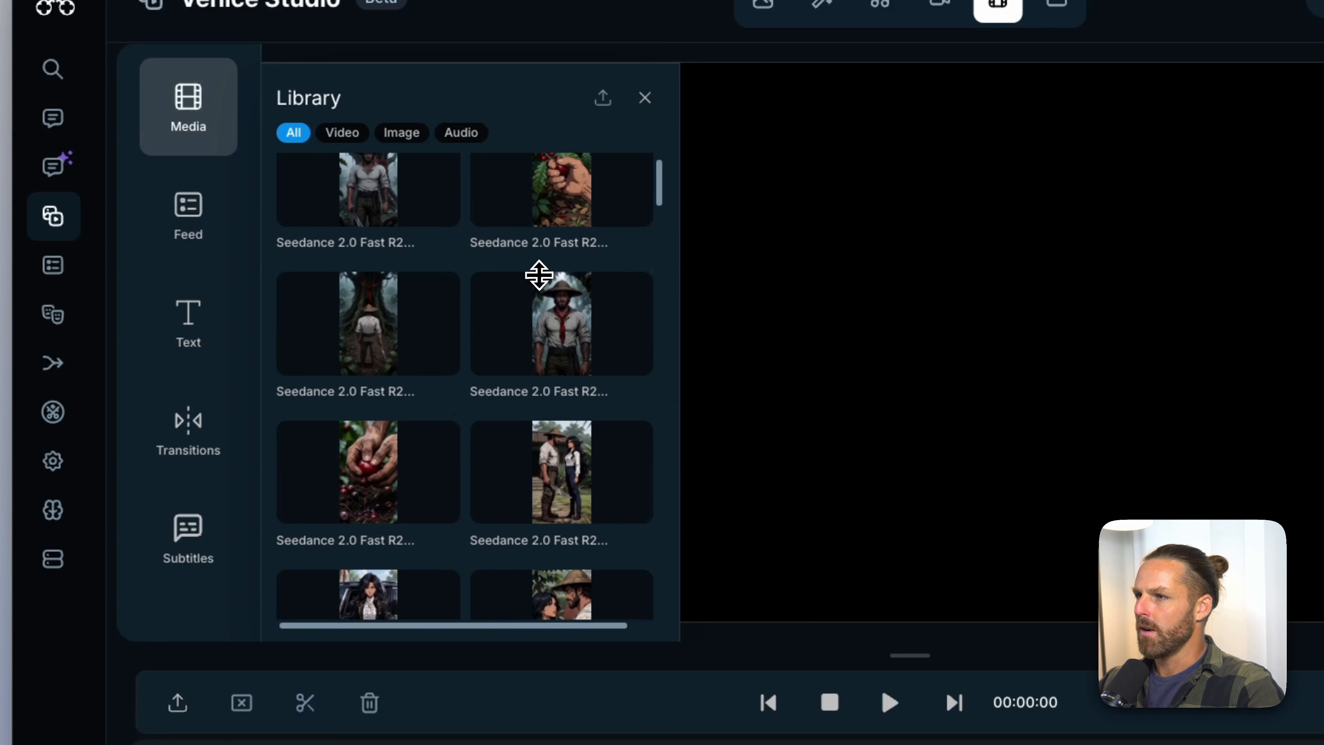
scroll(537, 276, "up", 4)
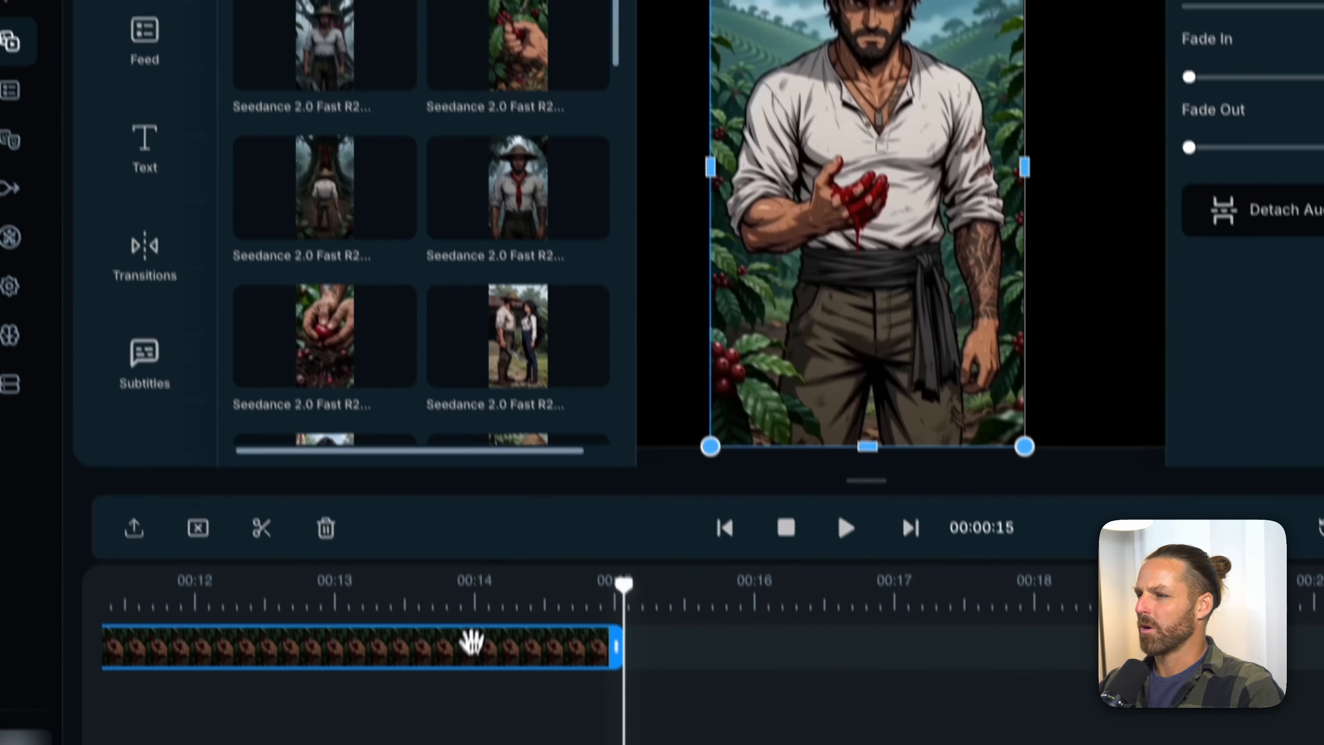
Return to the start of the timeline and set the project's aspect ratio to TikTok (9:16).
scroll(414, 599, "left", 5)
key("Home")
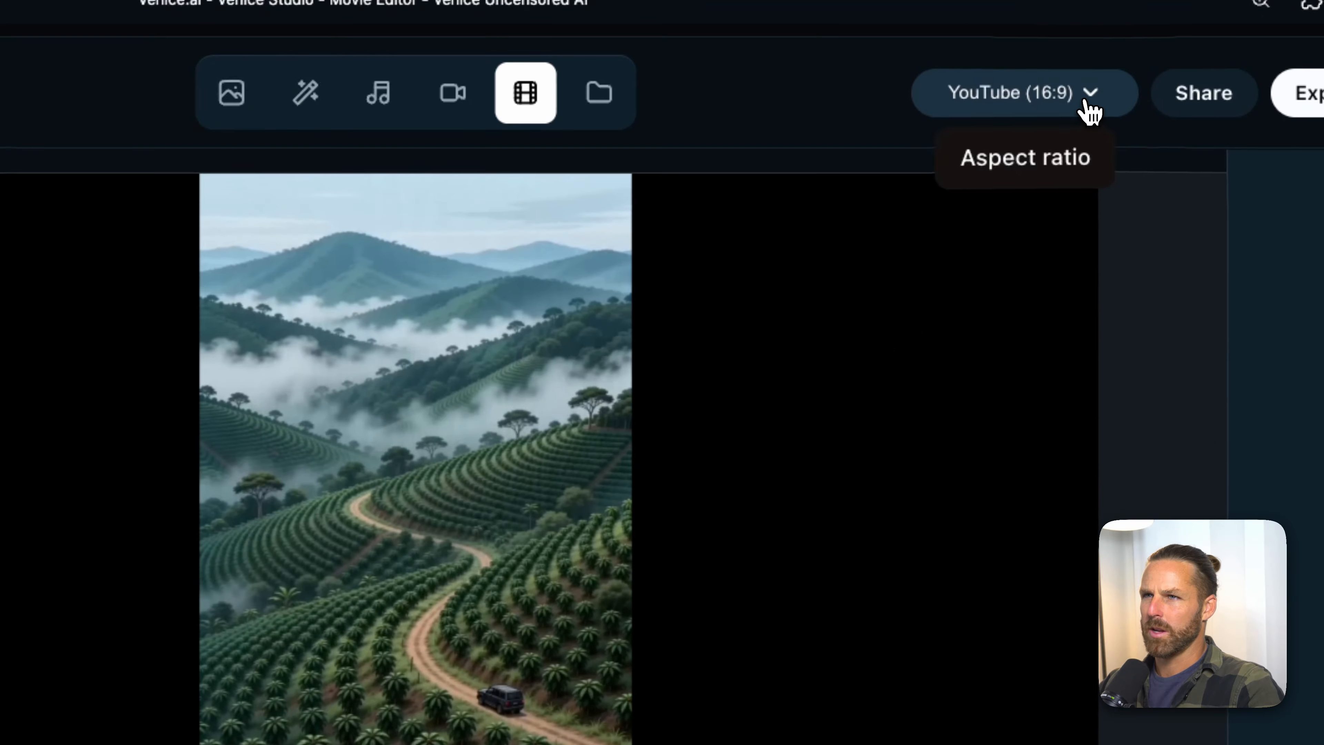
left_click(1052, 80)
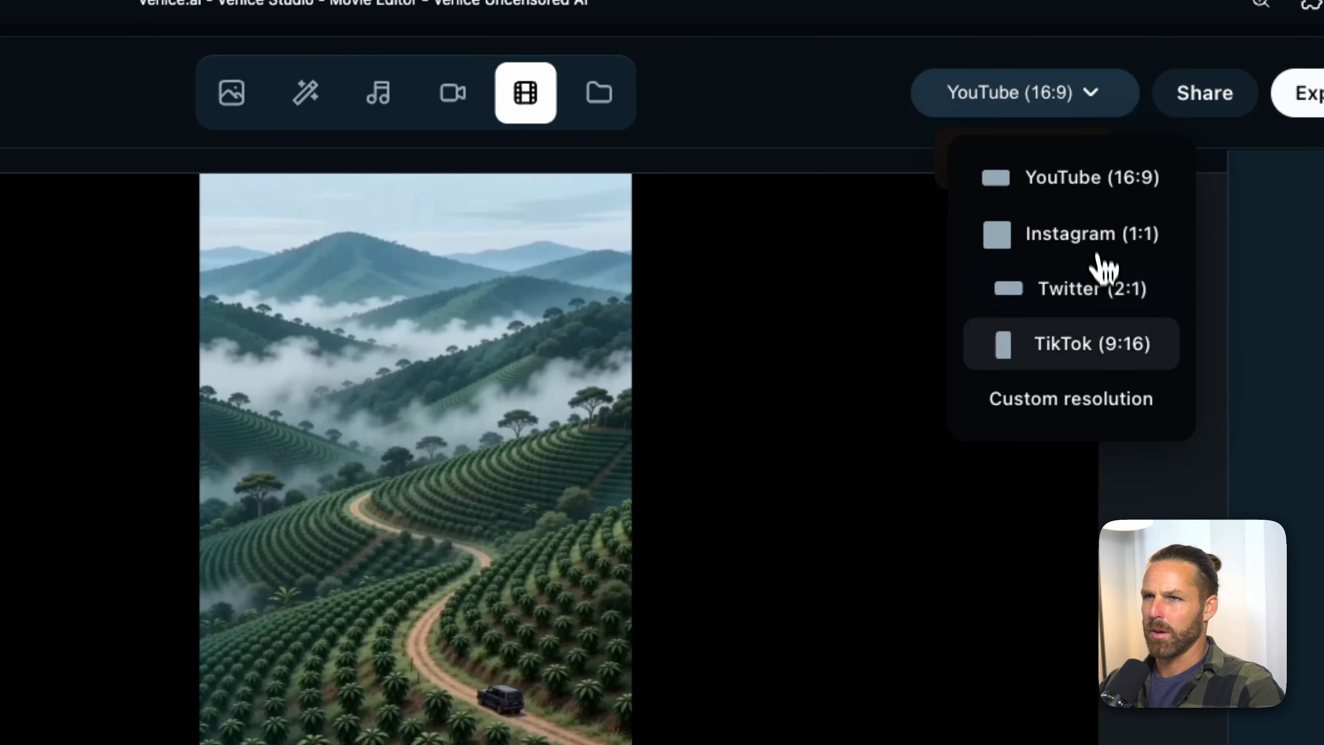
left_click(1114, 360)
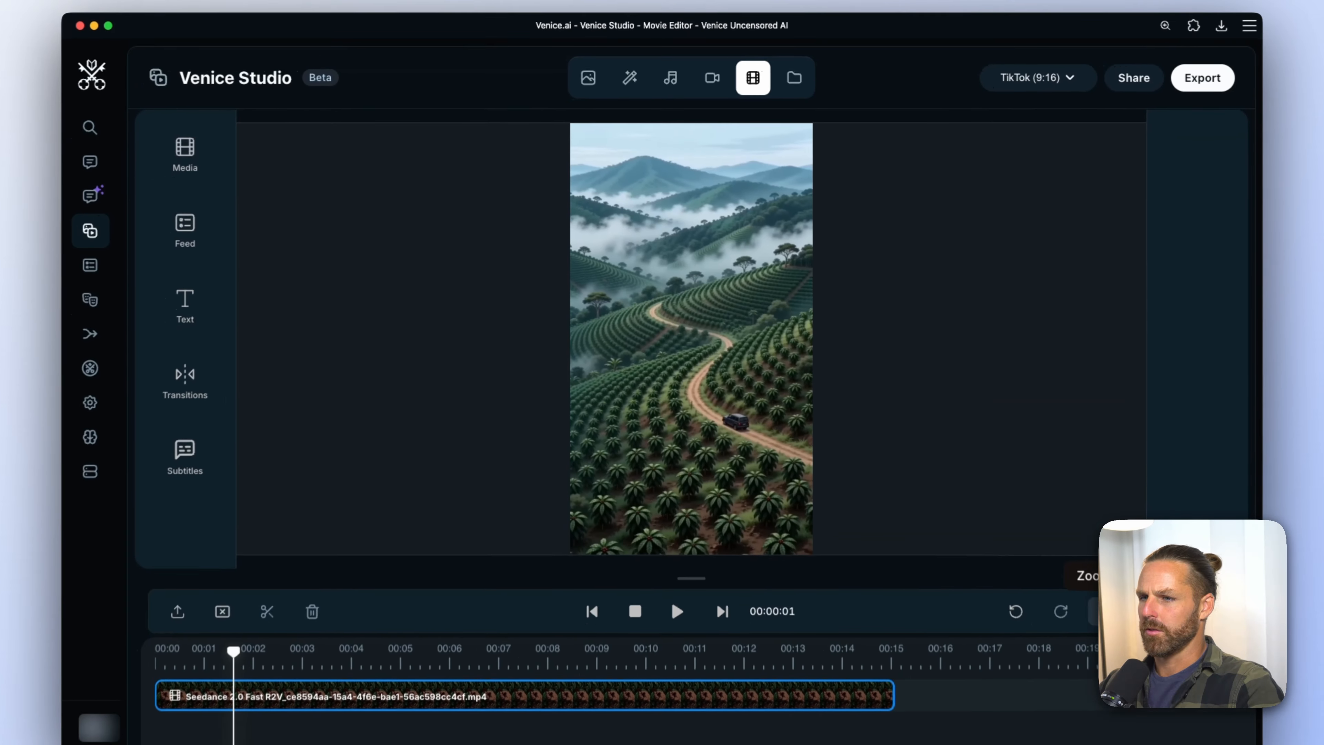
Add the Scene 2 SUV-arrival clip after the Scene 1 clip on the timeline and scrub through it to 00:00:22.
left_click(1105, 611)
left_click(1105, 612)
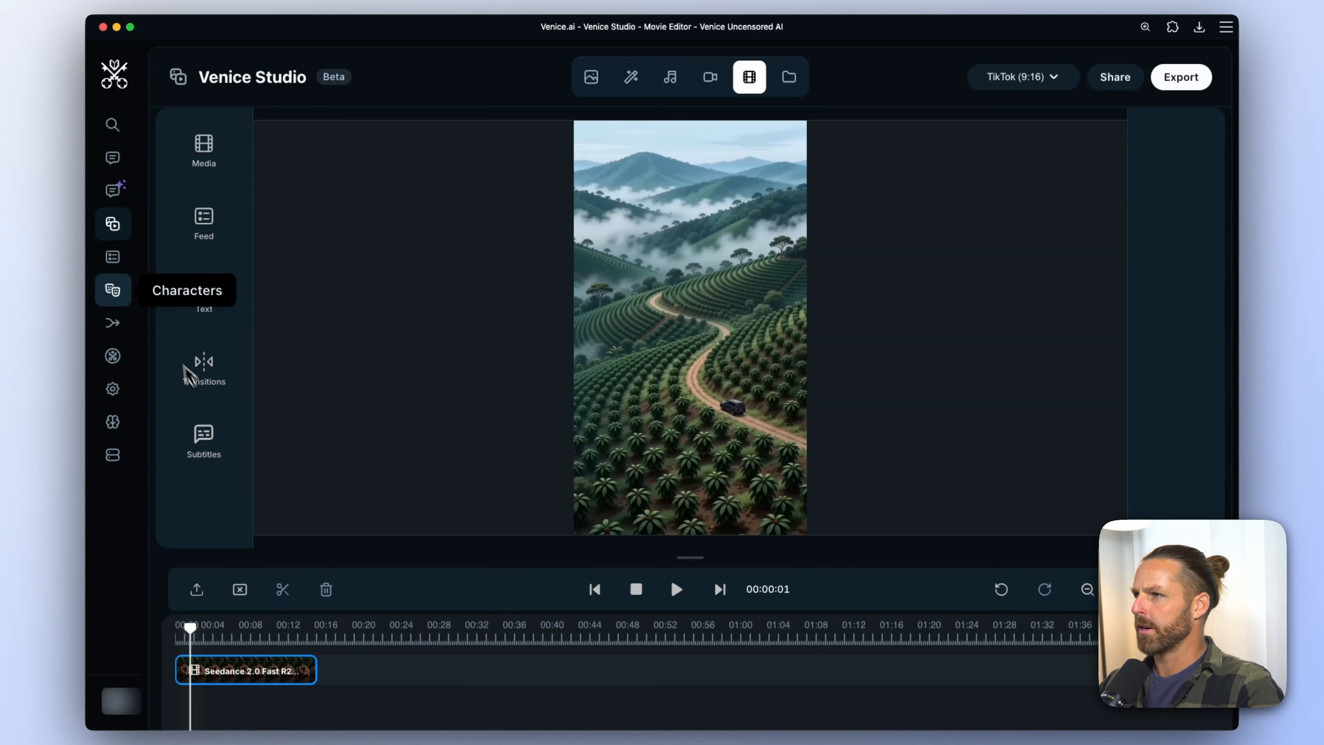
left_click(193, 157)
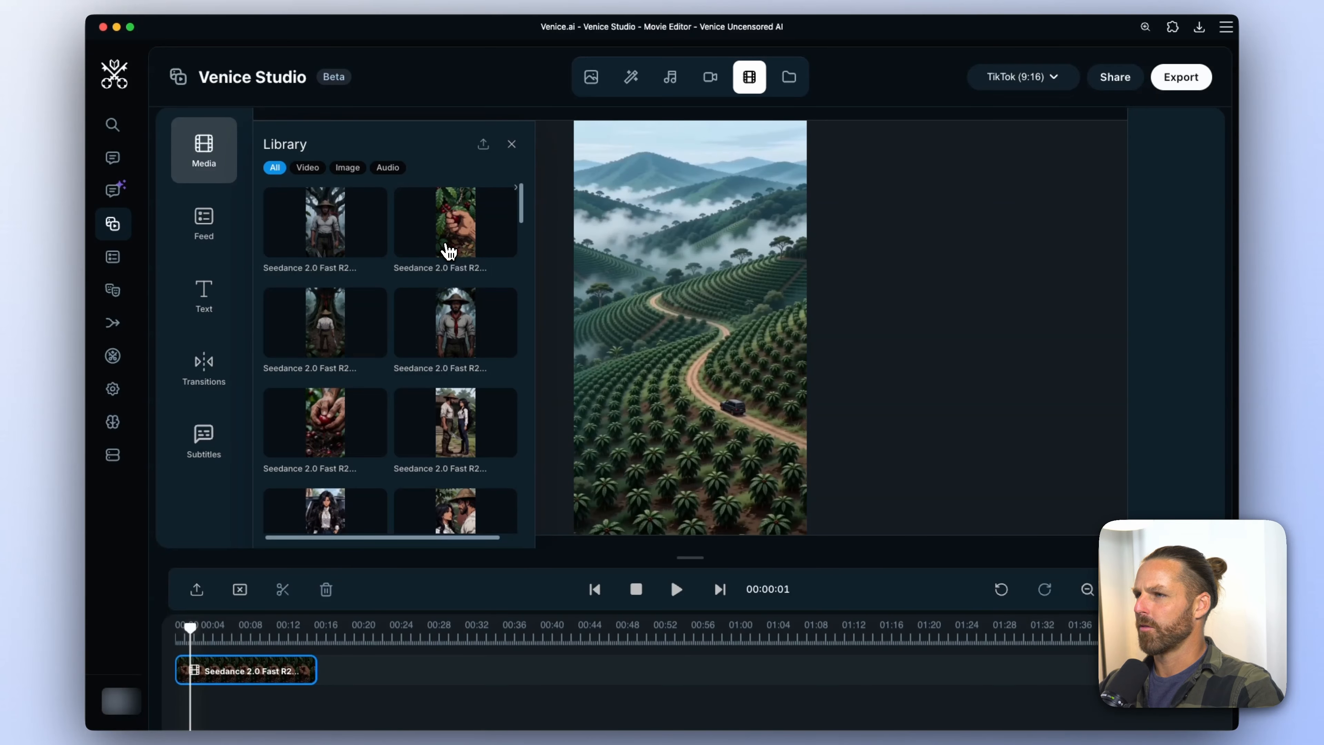
scroll(435, 385, "down", 2)
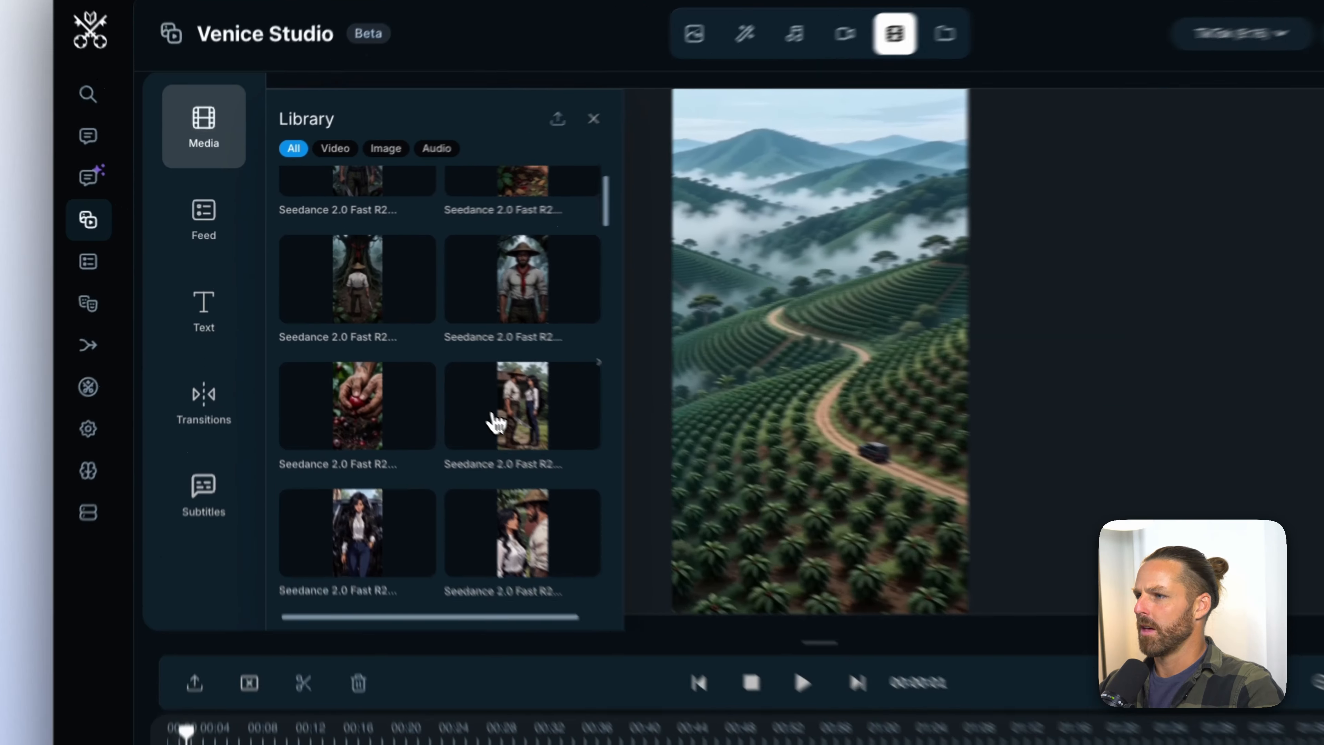
left_click(361, 528)
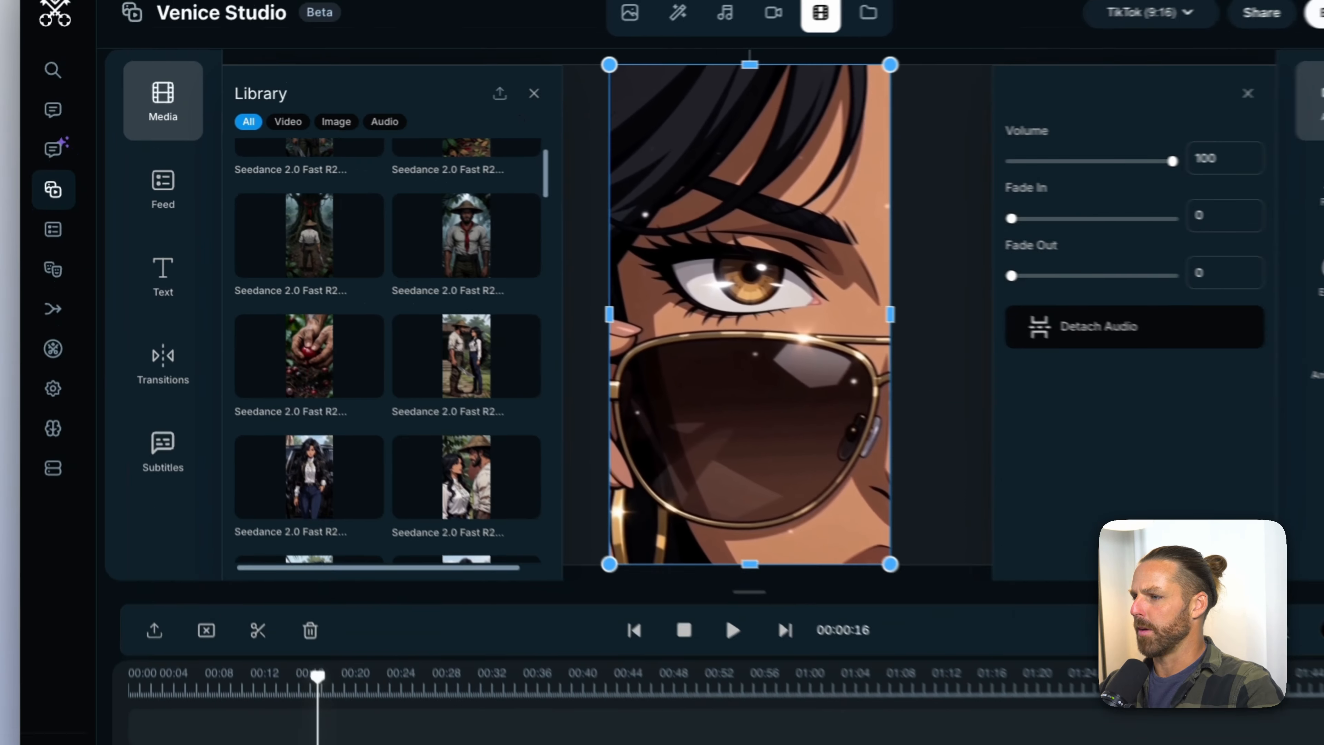
left_click_drag(309, 638, 367, 631)
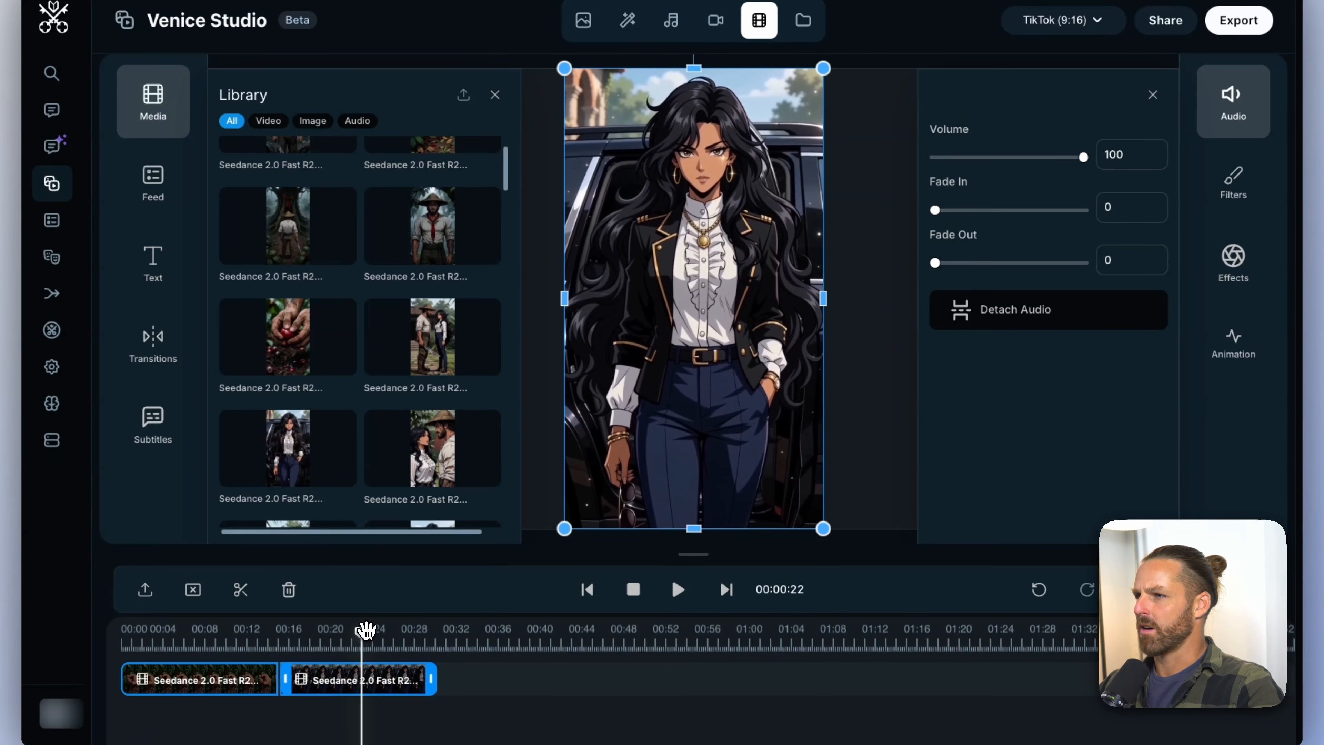
Add the Scene 3 clip of the couple in the courtyard after the Scene 2 clip on the timeline and scrub through it.
scroll(404, 385, "down", 2)
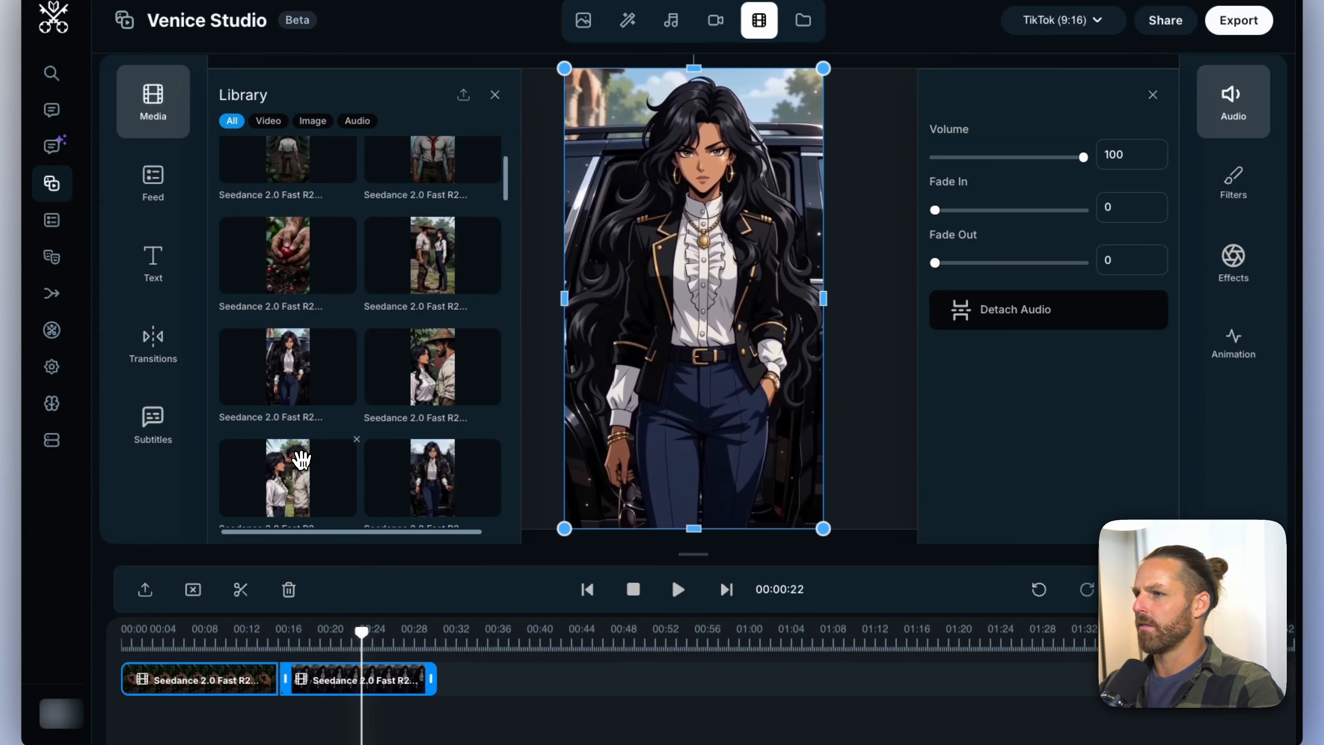
left_click(301, 459)
left_click(488, 637)
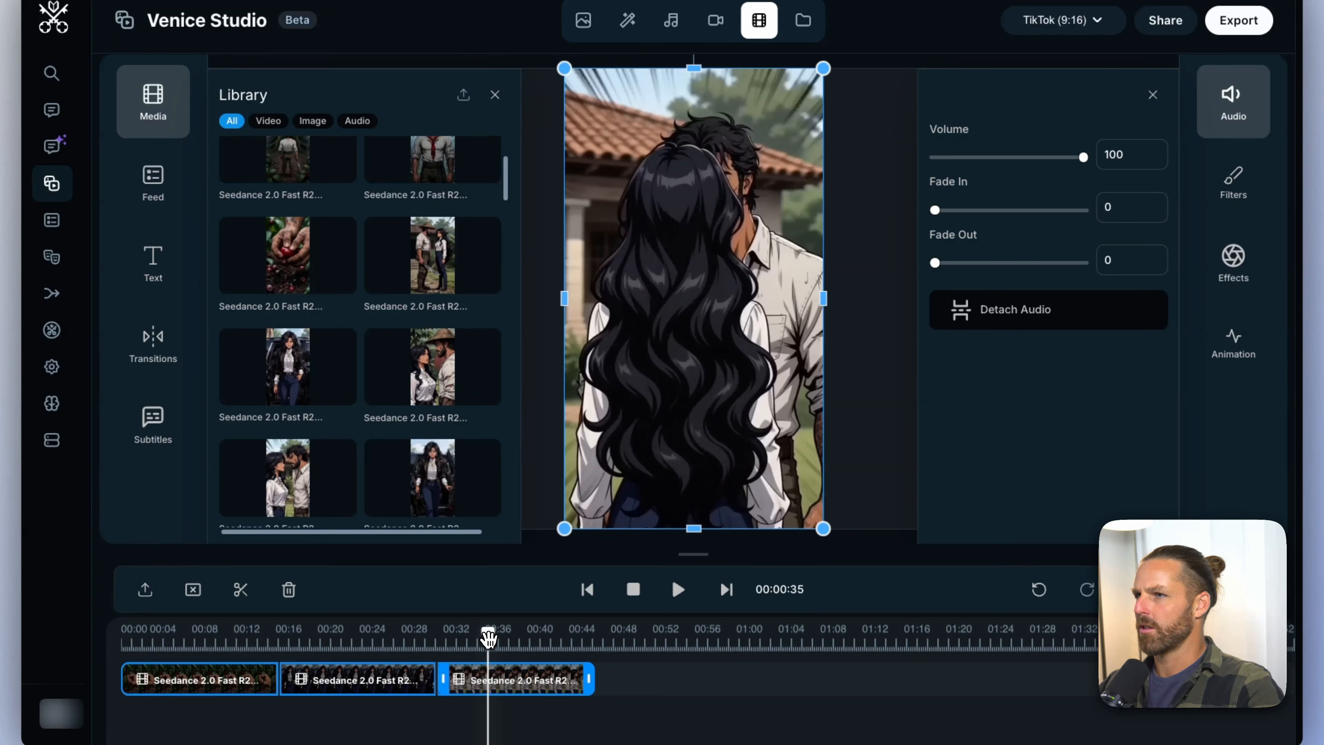
mouse_move(488, 637)
left_mouse_down()
mouse_move(532, 636)
mouse_move(461, 637)
mouse_move(496, 637)
left_mouse_up()
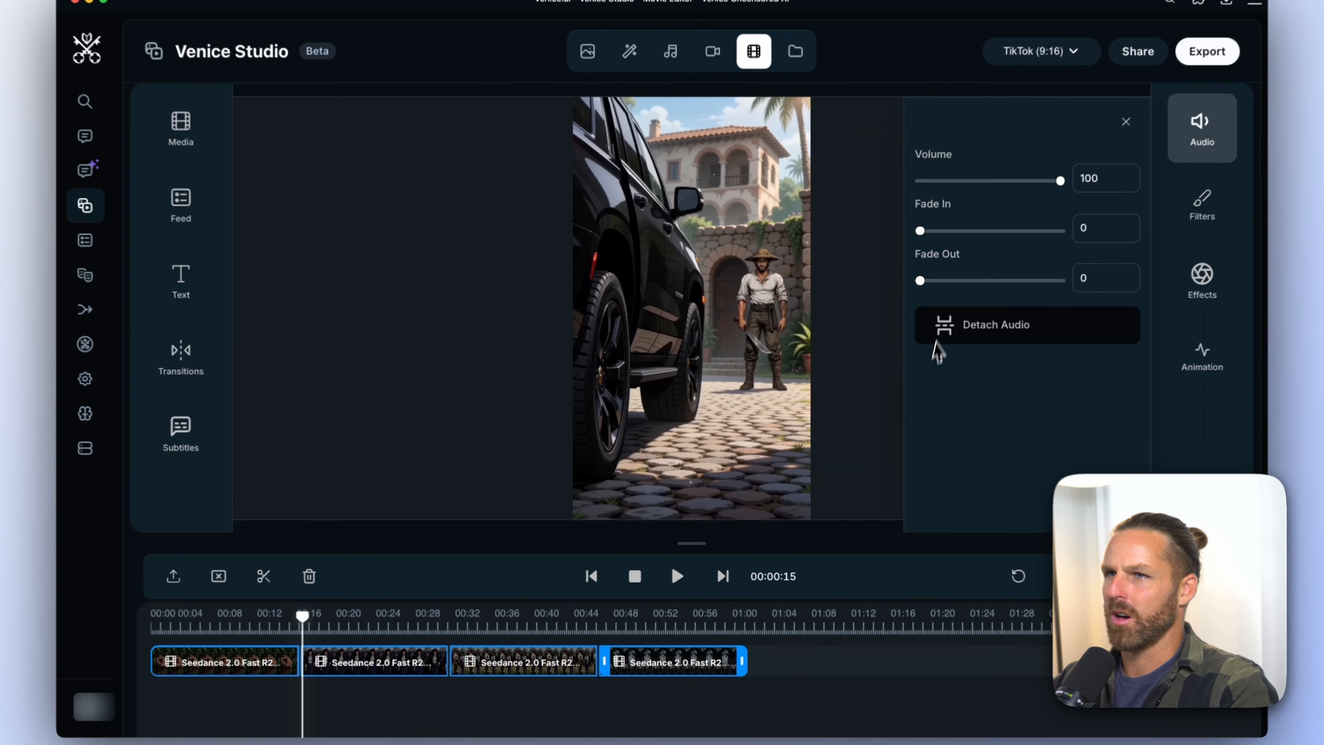
Play the assembled sequence from the very start through the Scene 1 coffee plantation clip to 00:00:12.
left_click_drag(303, 617, 151, 620)
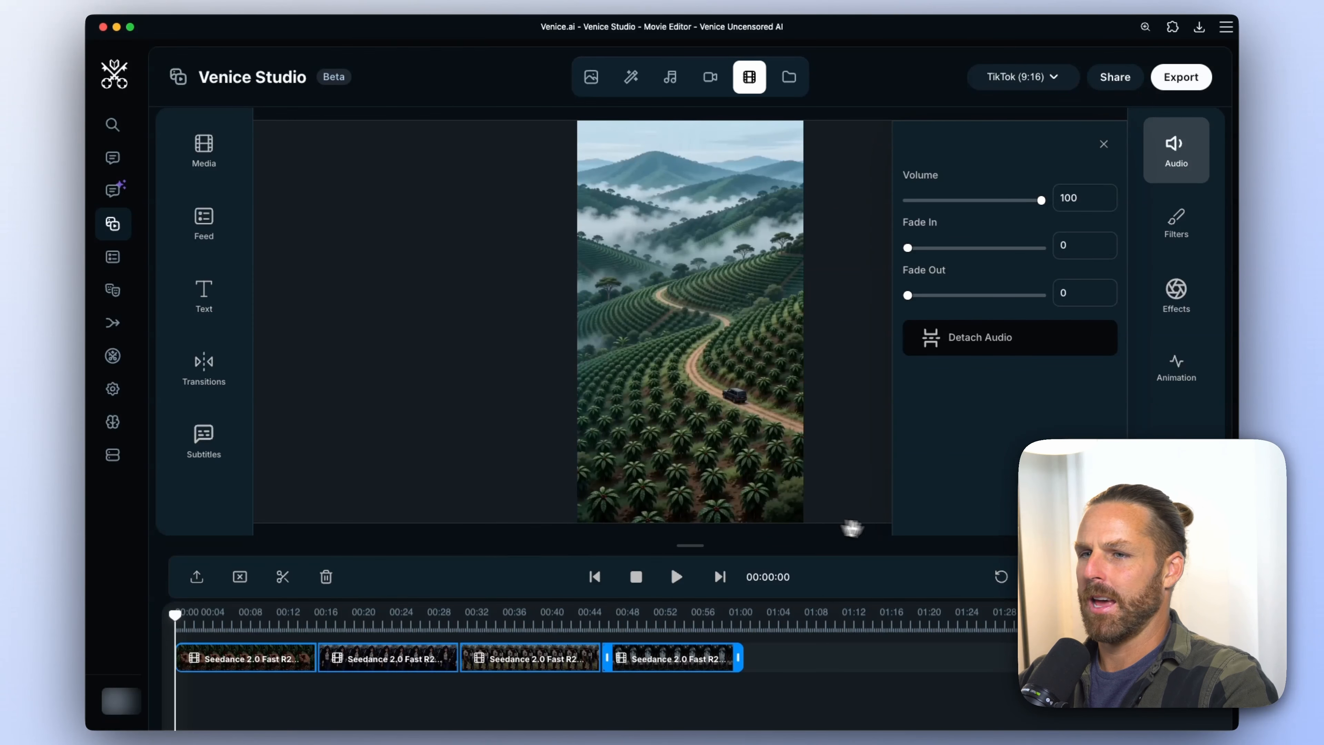
left_click(1183, 577)
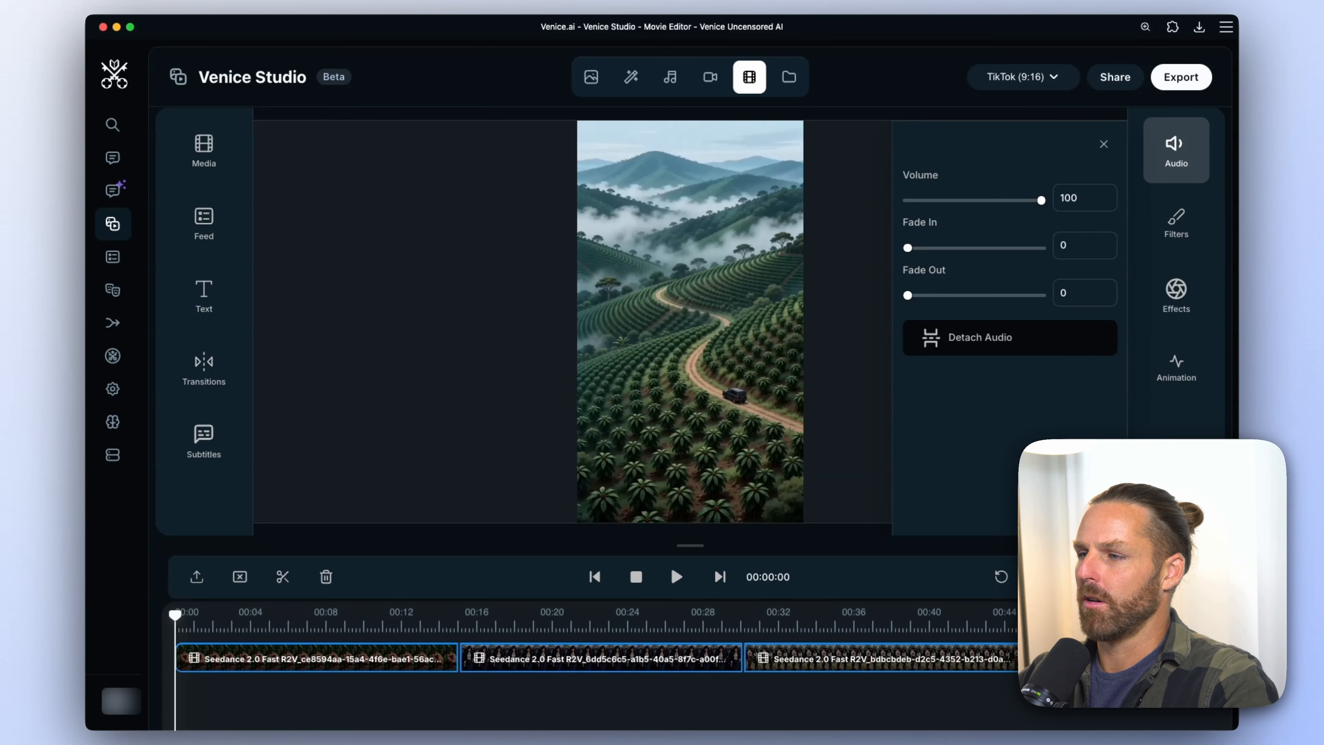
left_click_drag(268, 632, 163, 620)
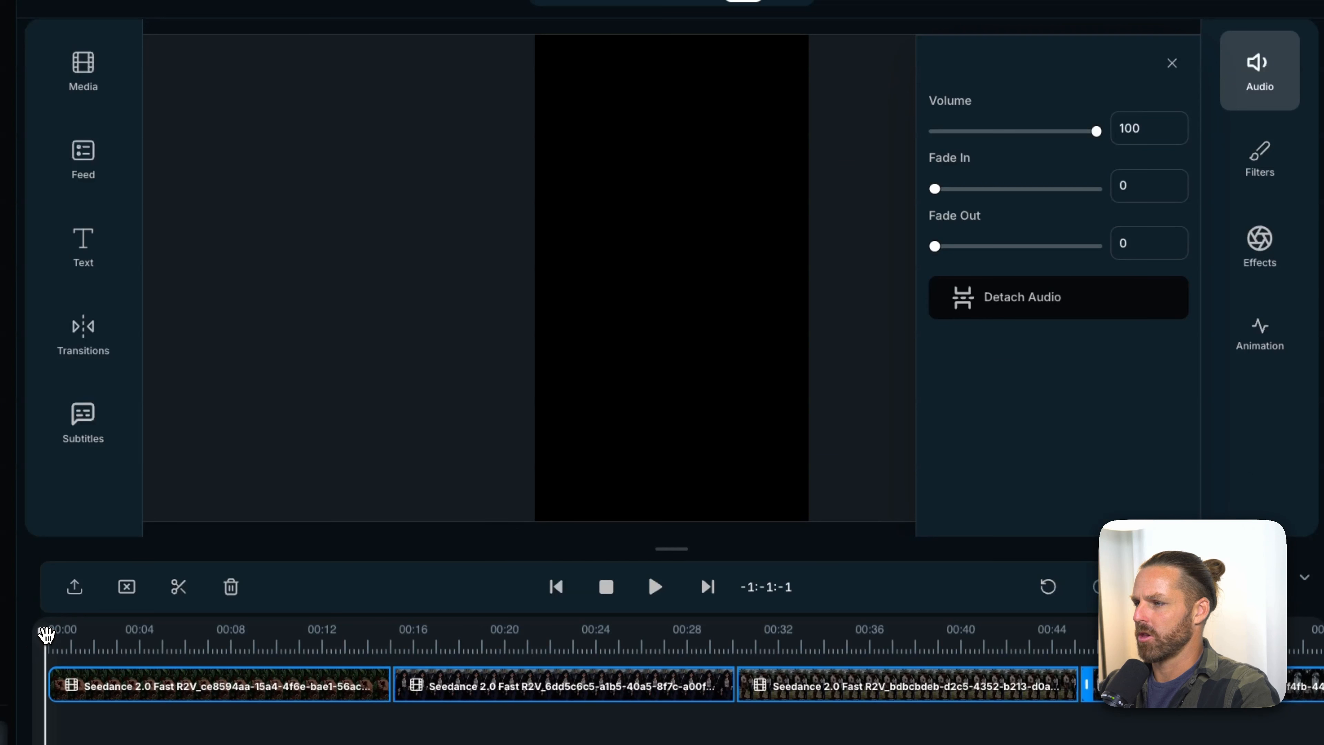
key("space")
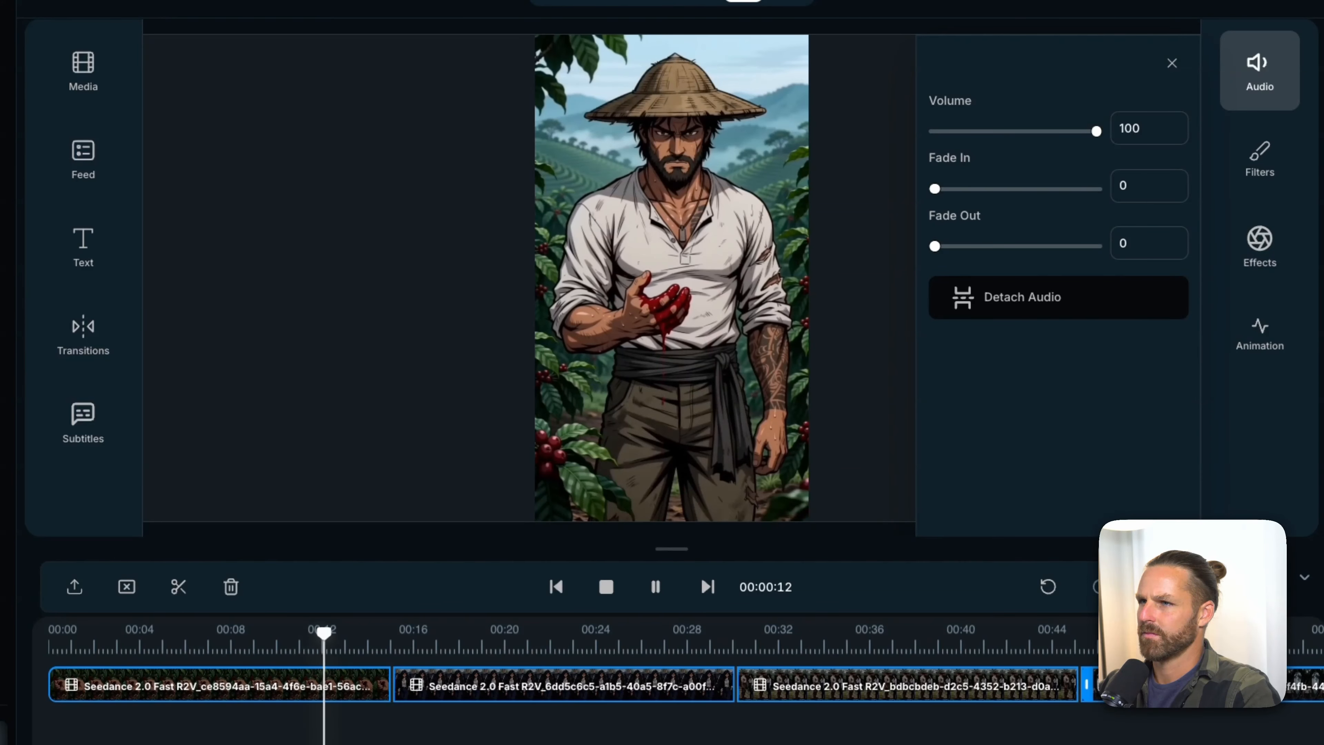
Cut about one second out of the Scene 1 clip at 00:00:10, close the gap to the Scene 2 clip, and scrub over the cut.
left_click_drag(319, 656, 273, 646)
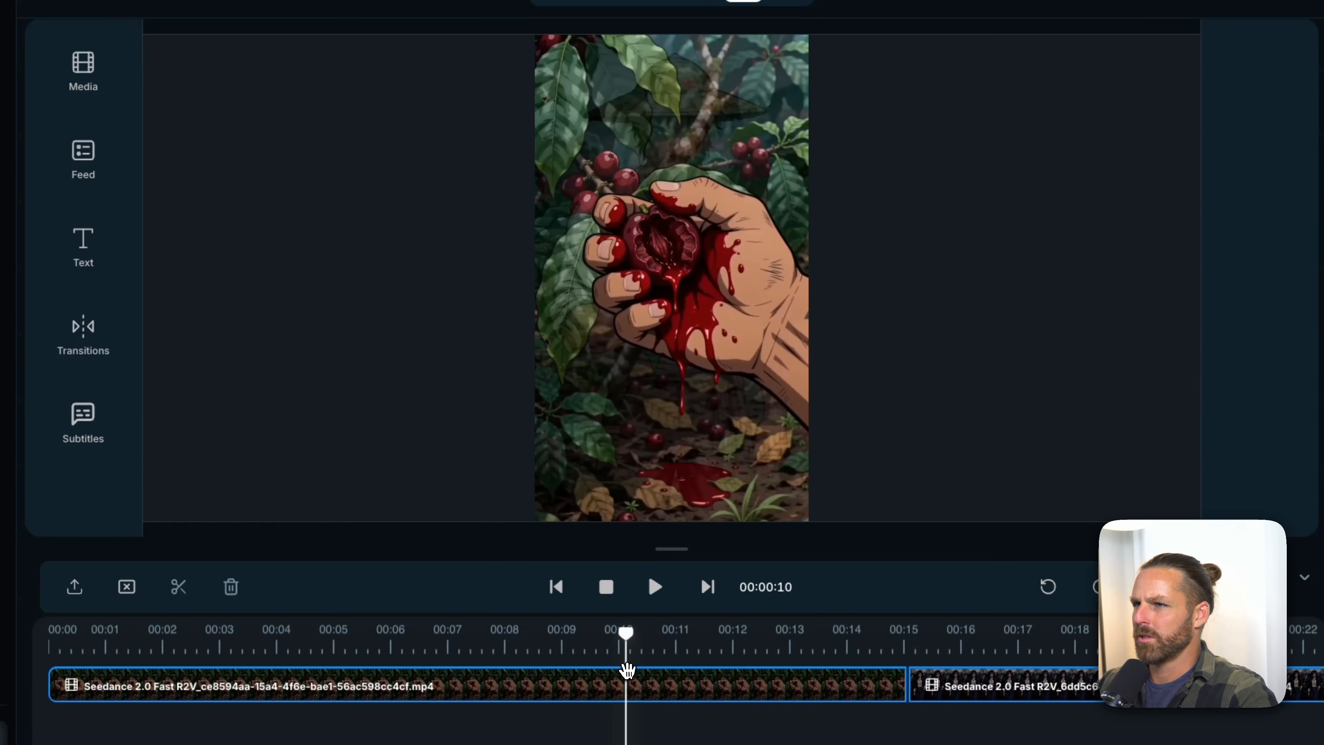
left_click_drag(626, 672, 644, 672)
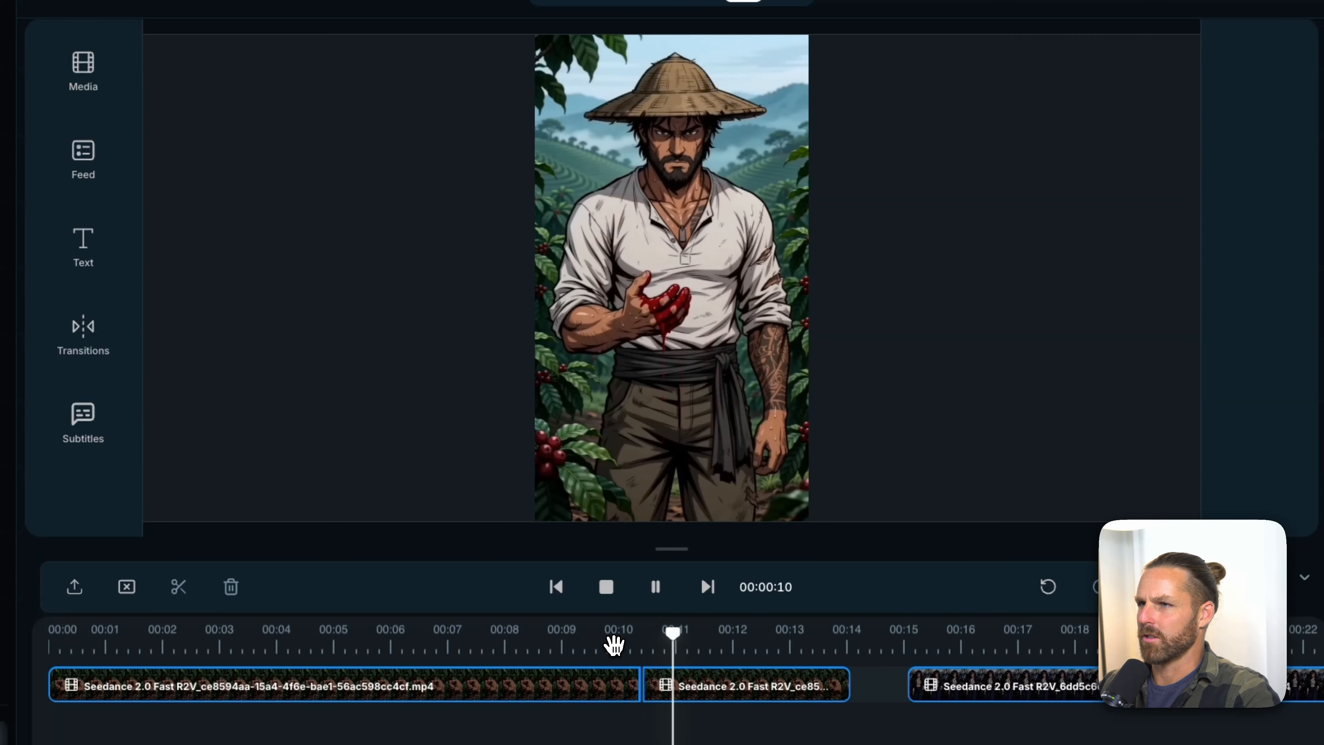
key("space")
left_click_drag(978, 680, 911, 682)
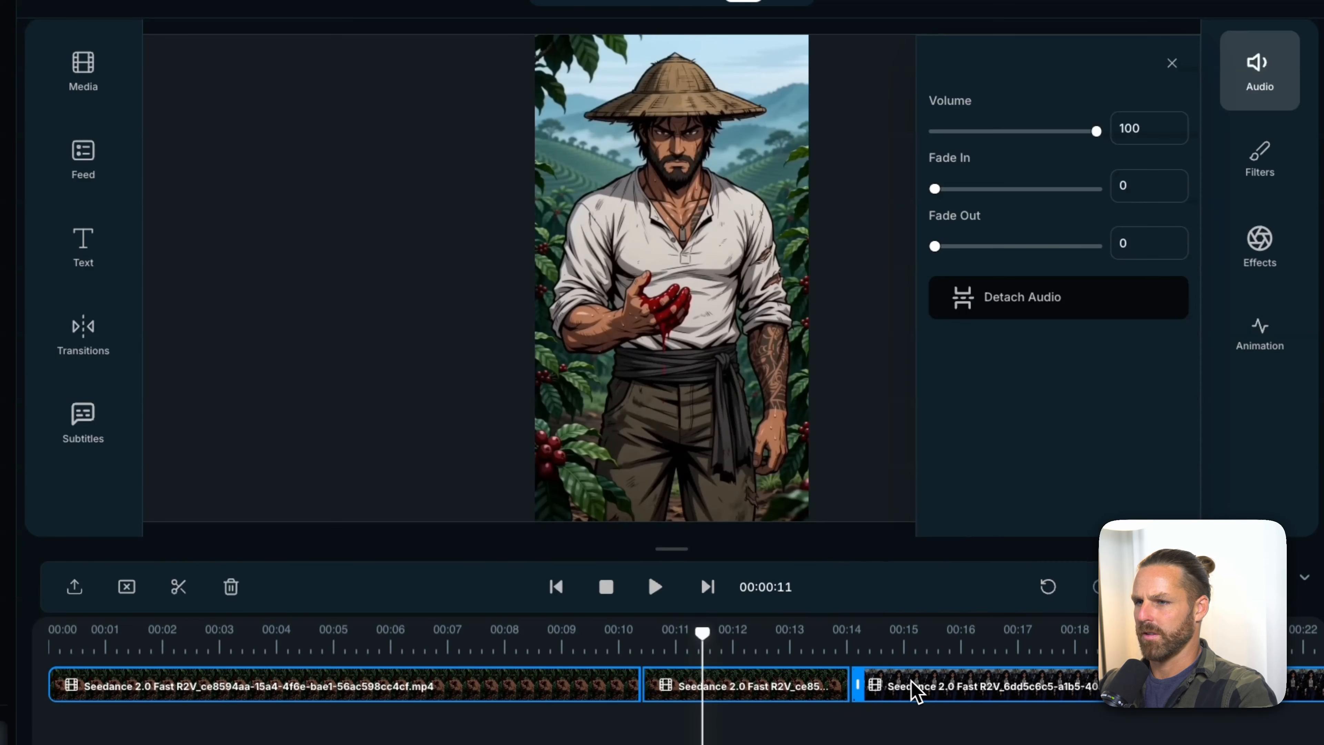
scroll(801, 652, "right", 5)
left_click_drag(518, 650, 621, 642)
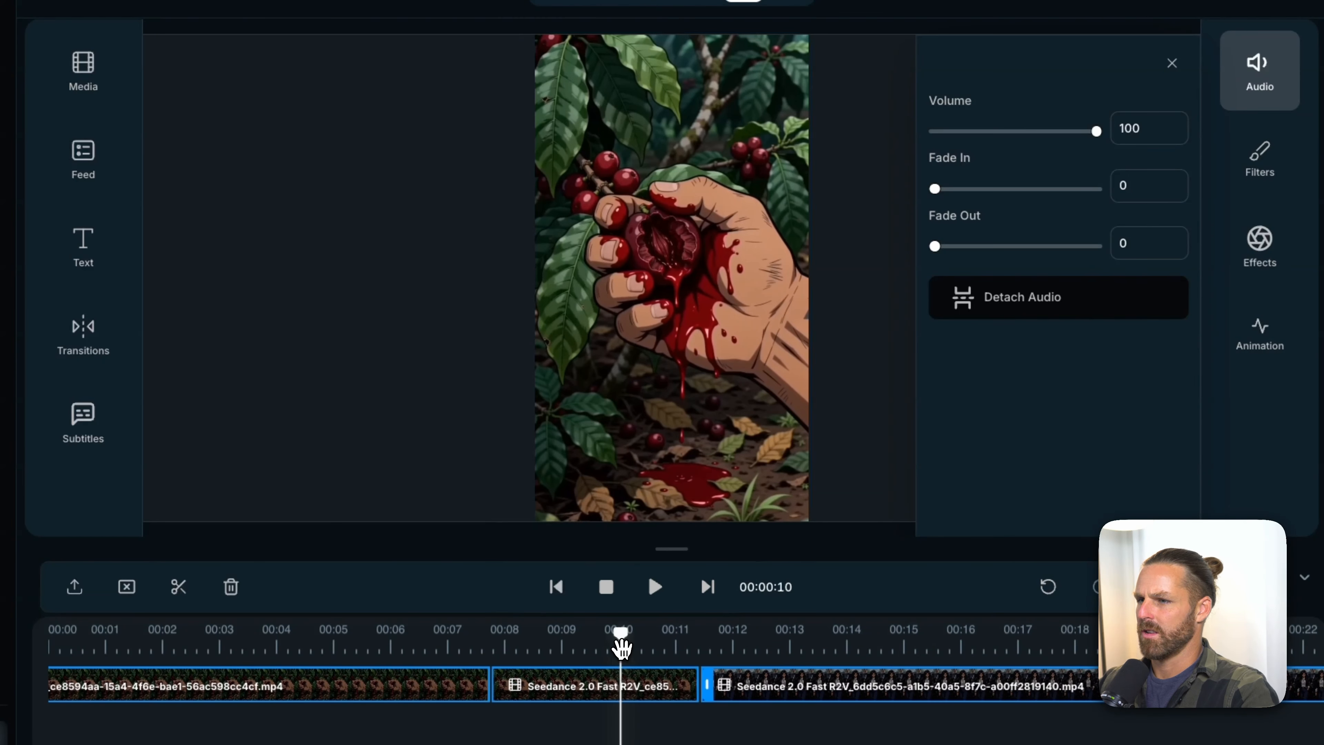
left_click_drag(499, 653, 806, 649)
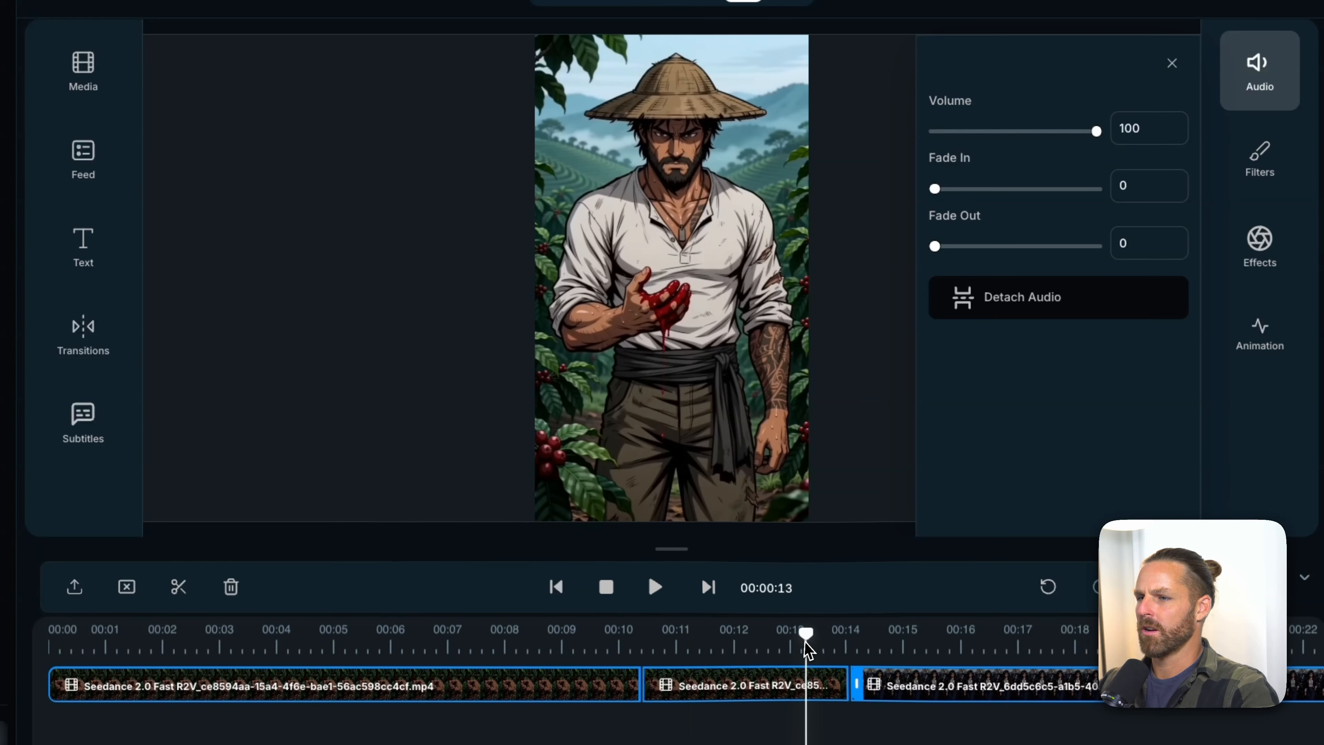
Apply the Fade Out animation with an Out Duration of 1.6 to the second part of the Scene 1 clip and preview it.
left_click(517, 687)
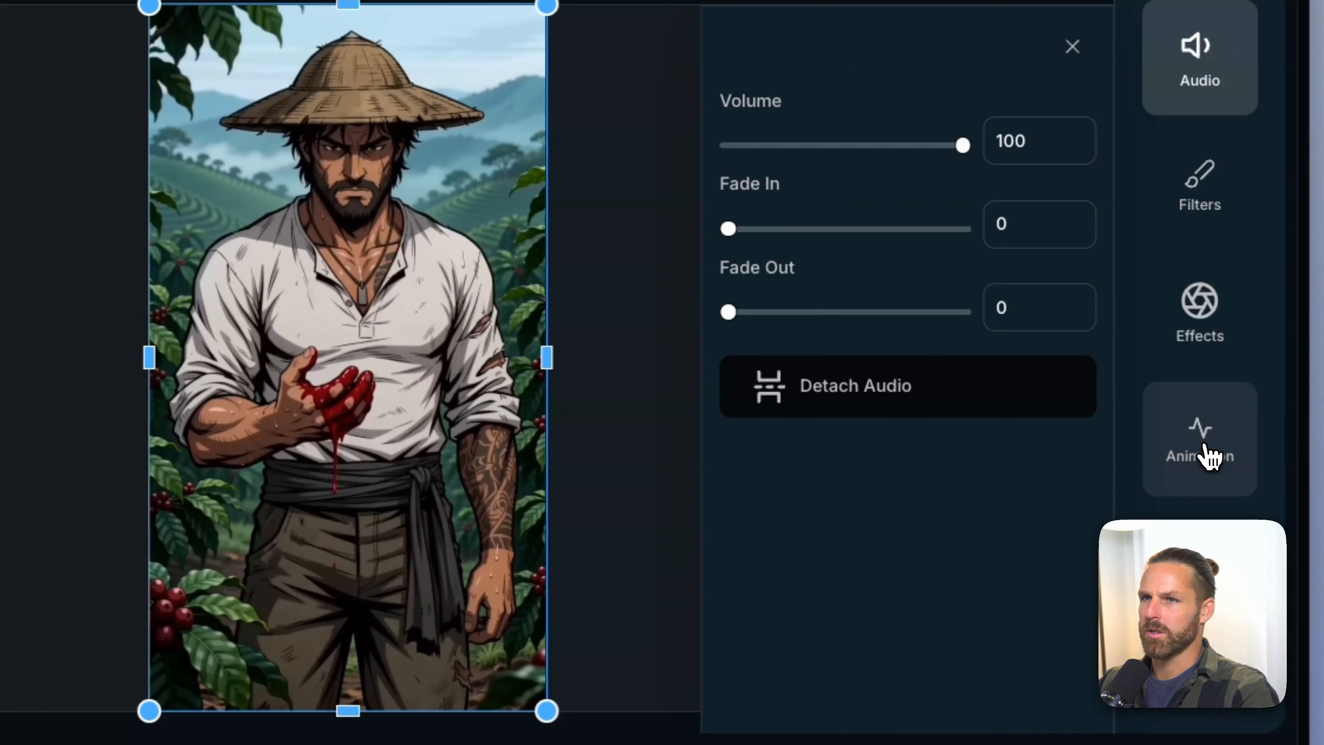
left_click(1260, 337)
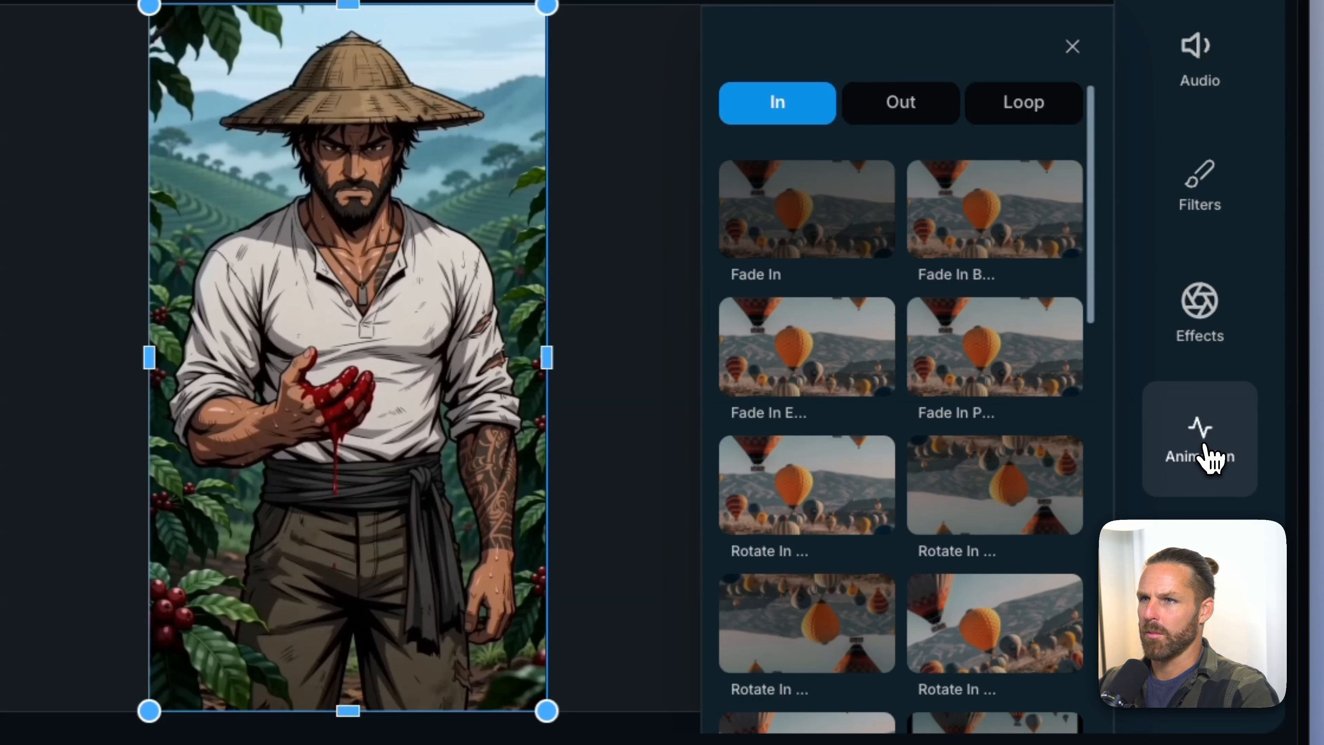
left_click(900, 102)
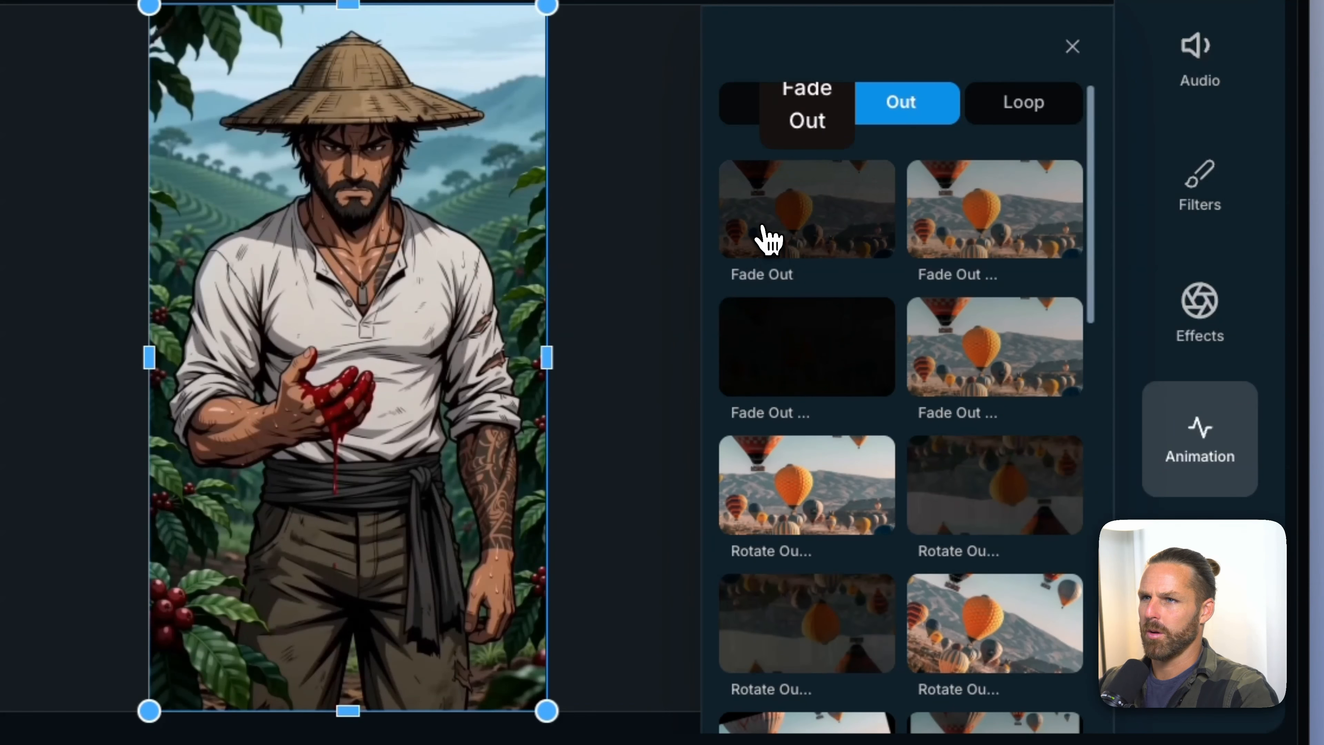
left_click(766, 230)
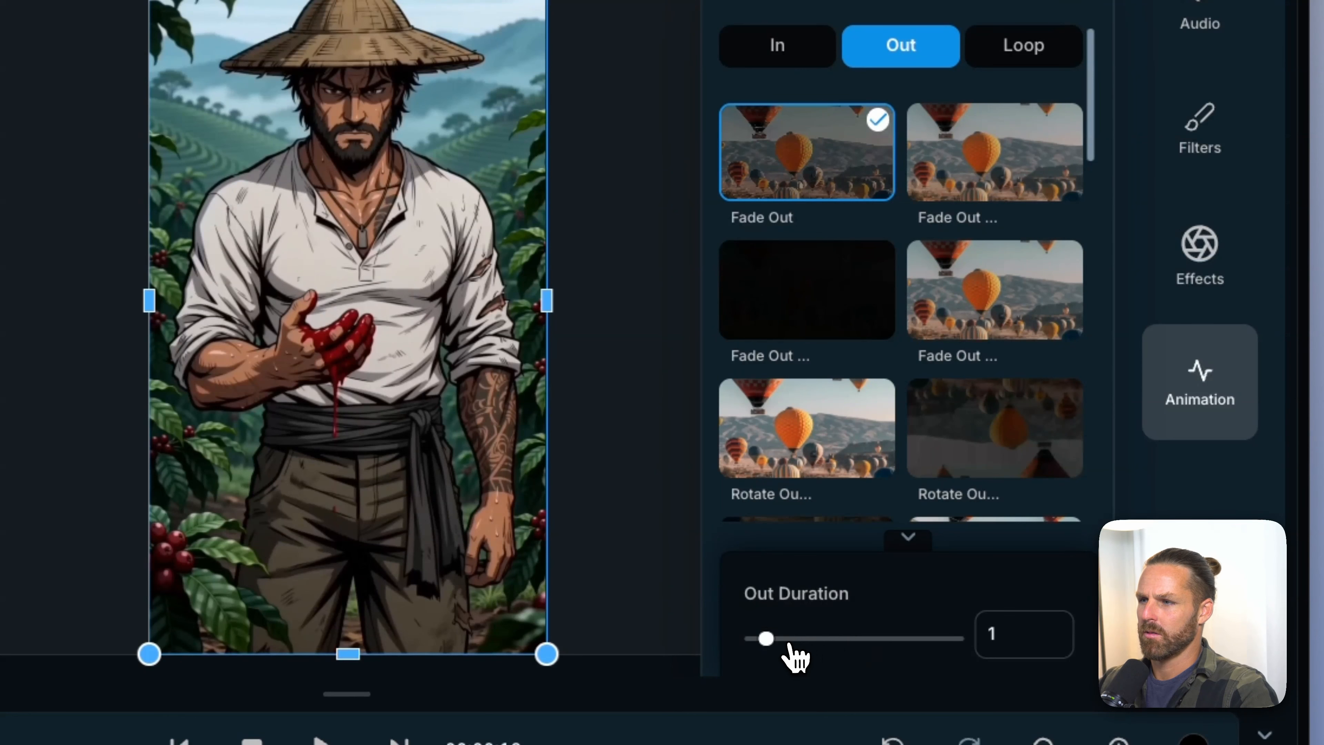
left_click(786, 691)
left_click_drag(919, 545, 911, 548)
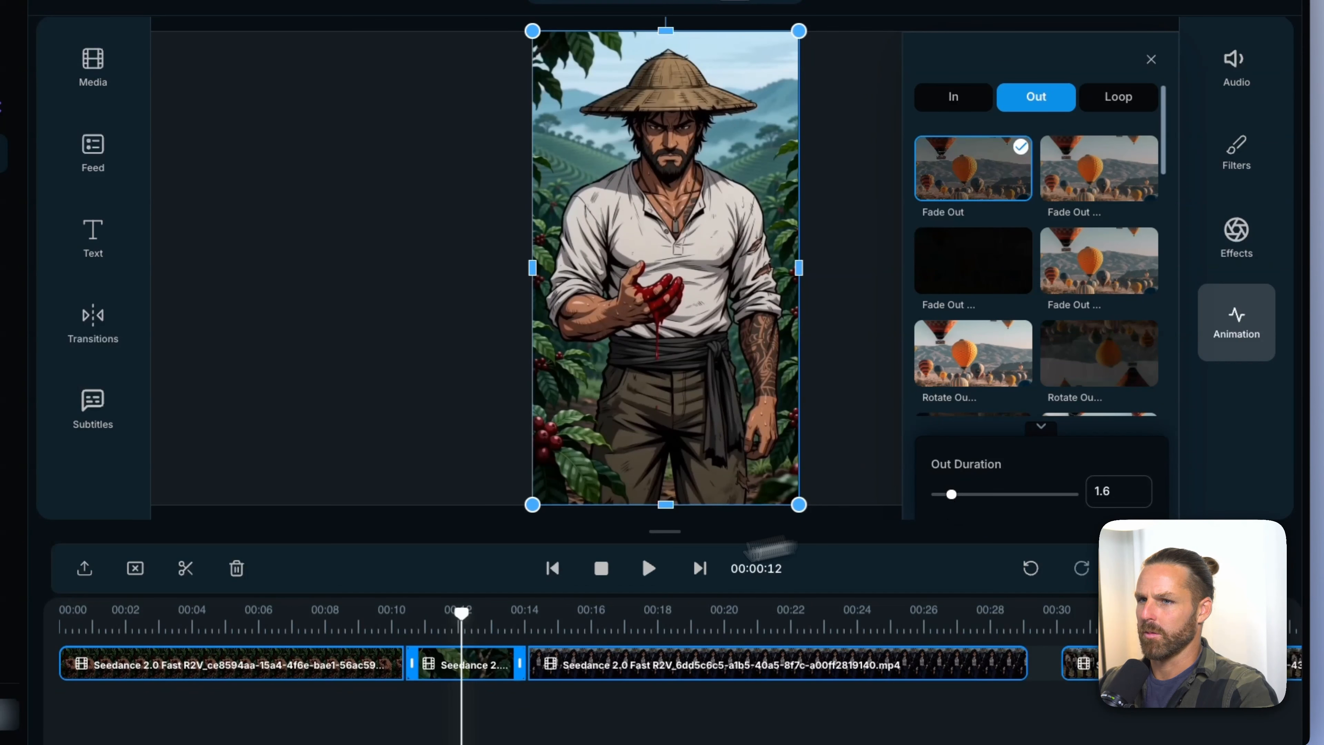
left_click(385, 625)
key("space")
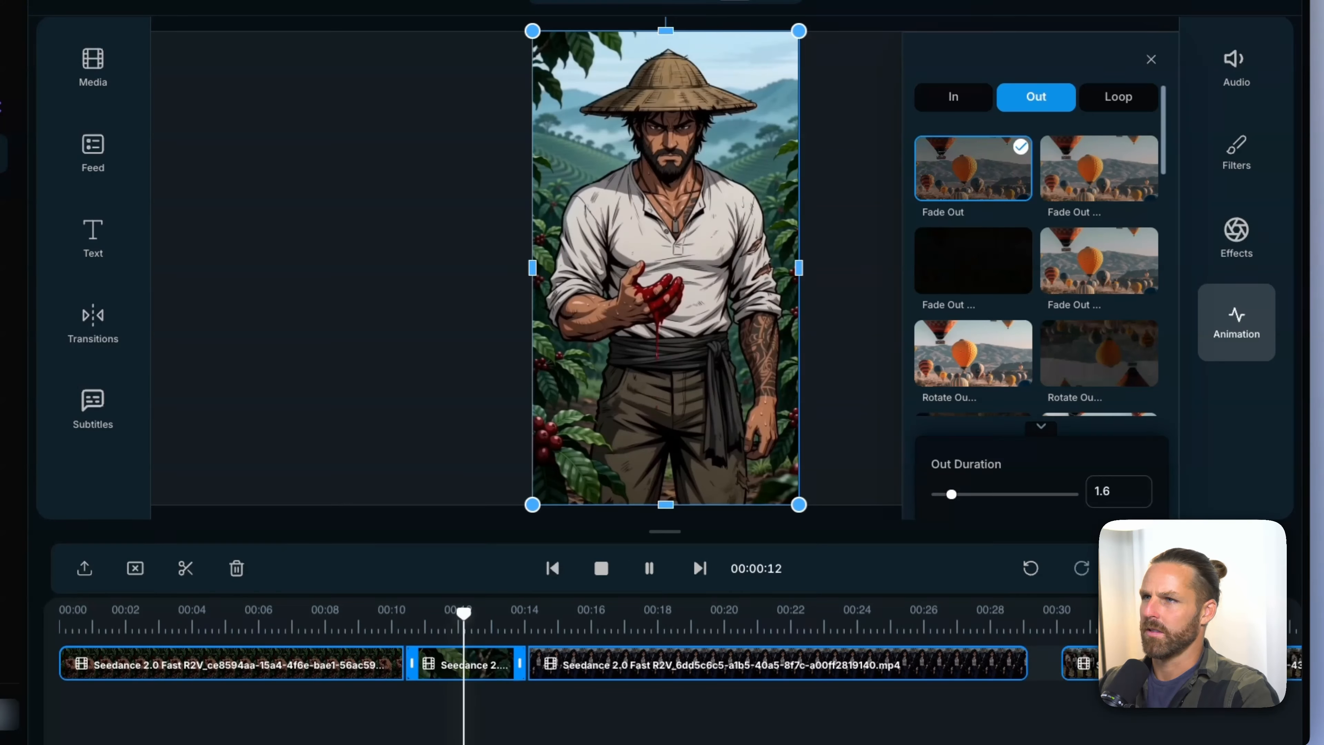
key("space")
Shift the Scene 2 clip slightly along the timeline, leaving a short gap after the faded end of Scene 1, and preview it.
left_click(555, 664)
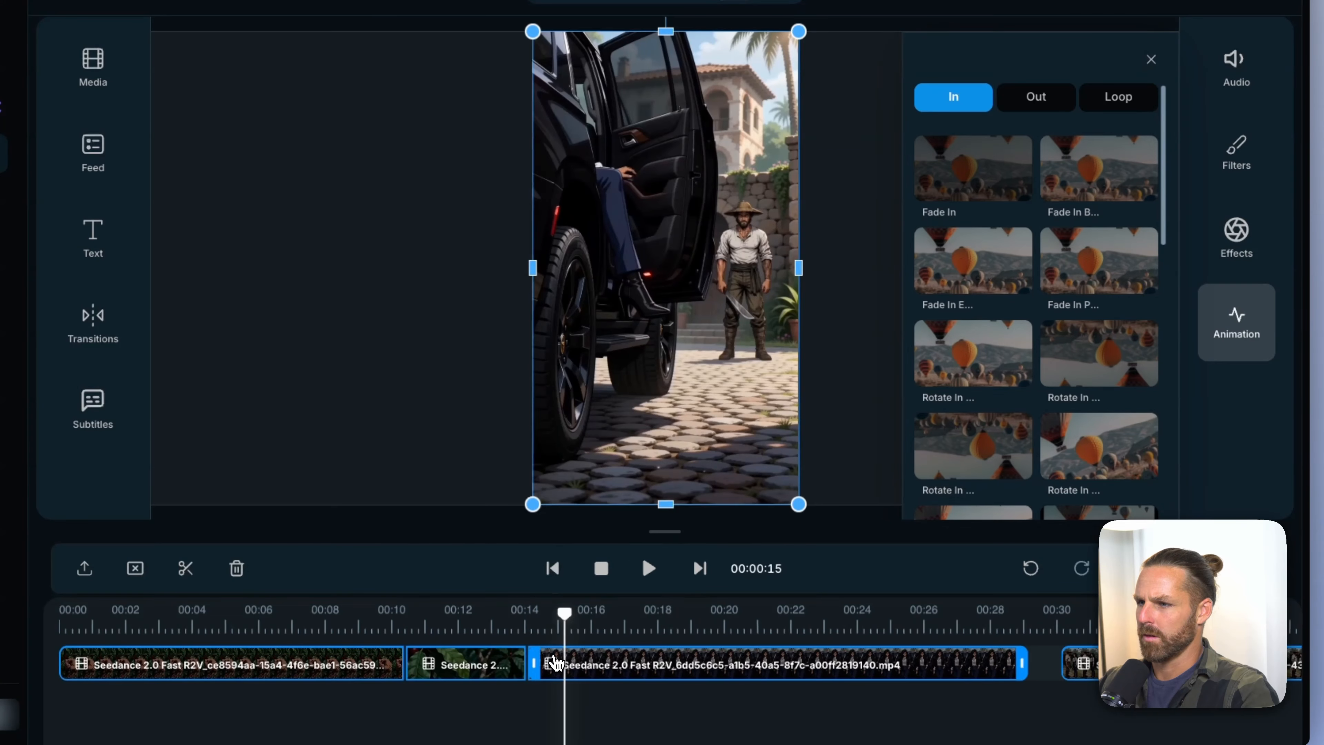
key("space")
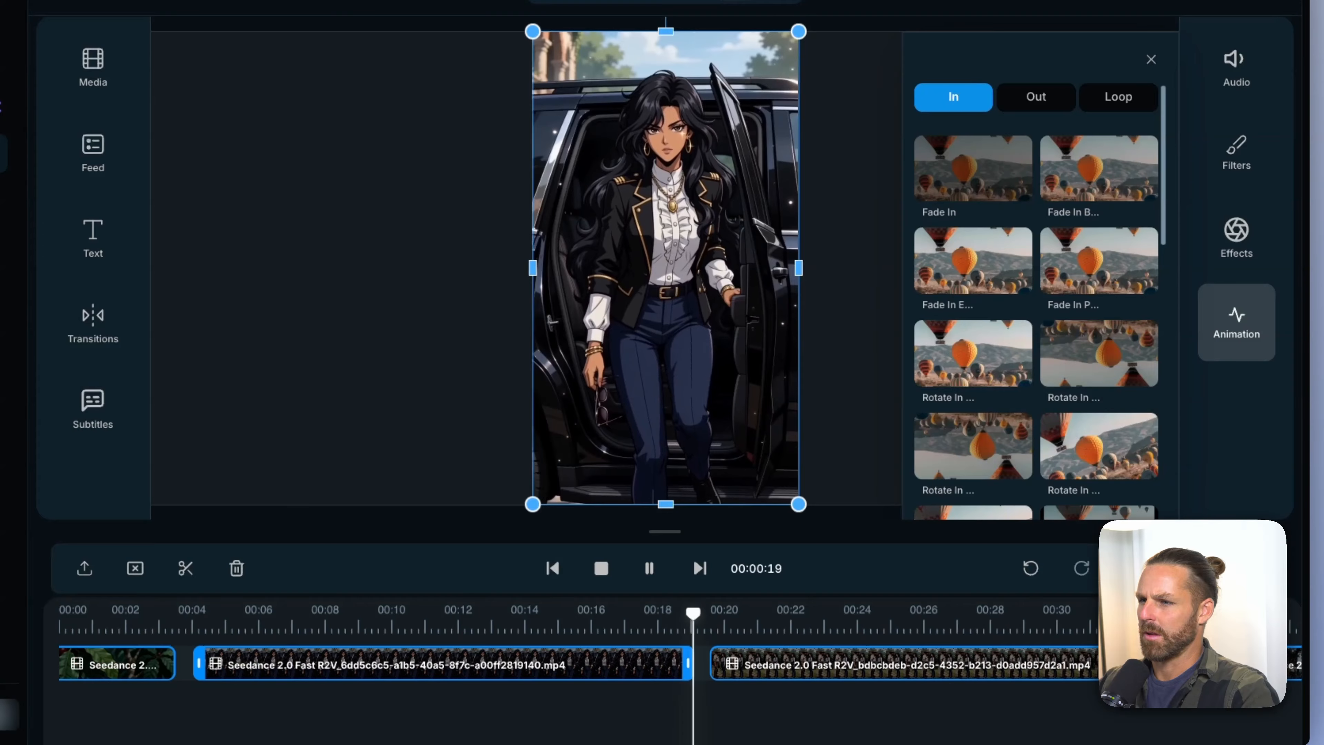
key("space")
Move the Scene 3 clip against the end of Scene 2 and the Scene 4 clip against the end of Scene 3.
left_click(607, 670)
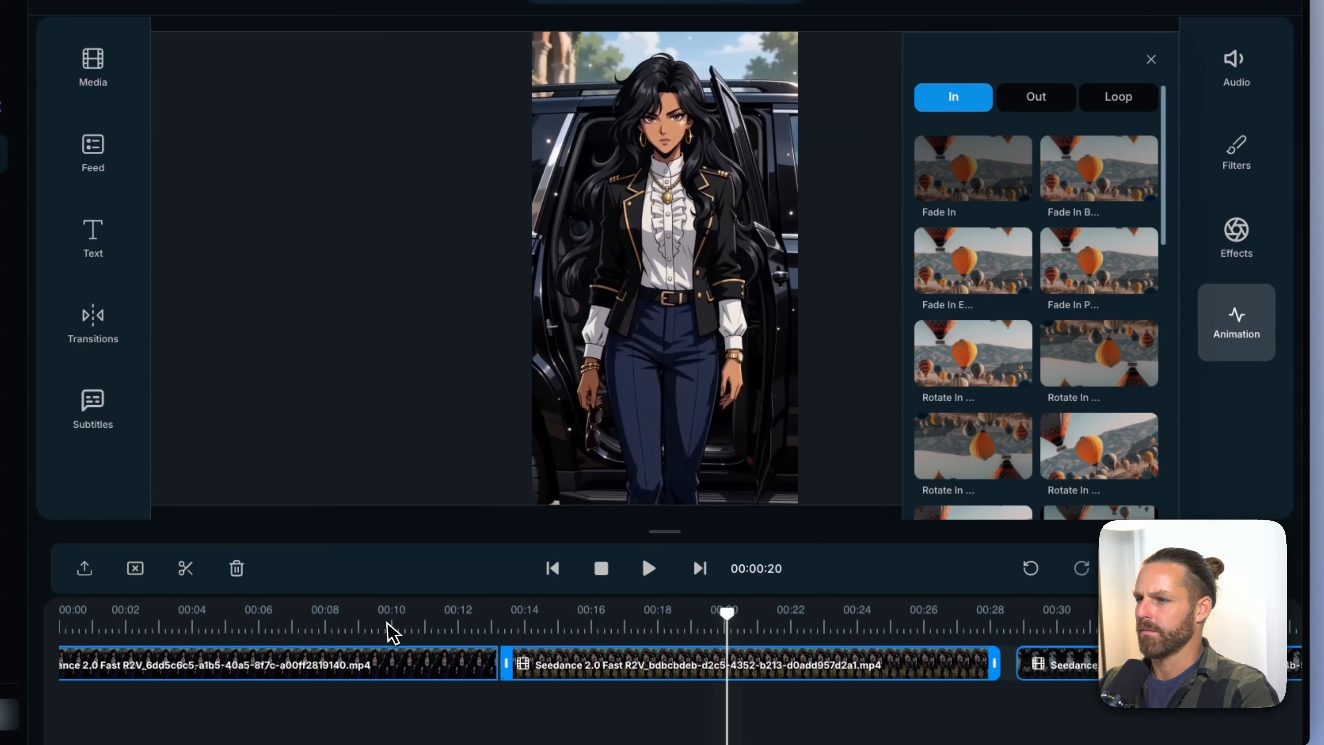
key("space")
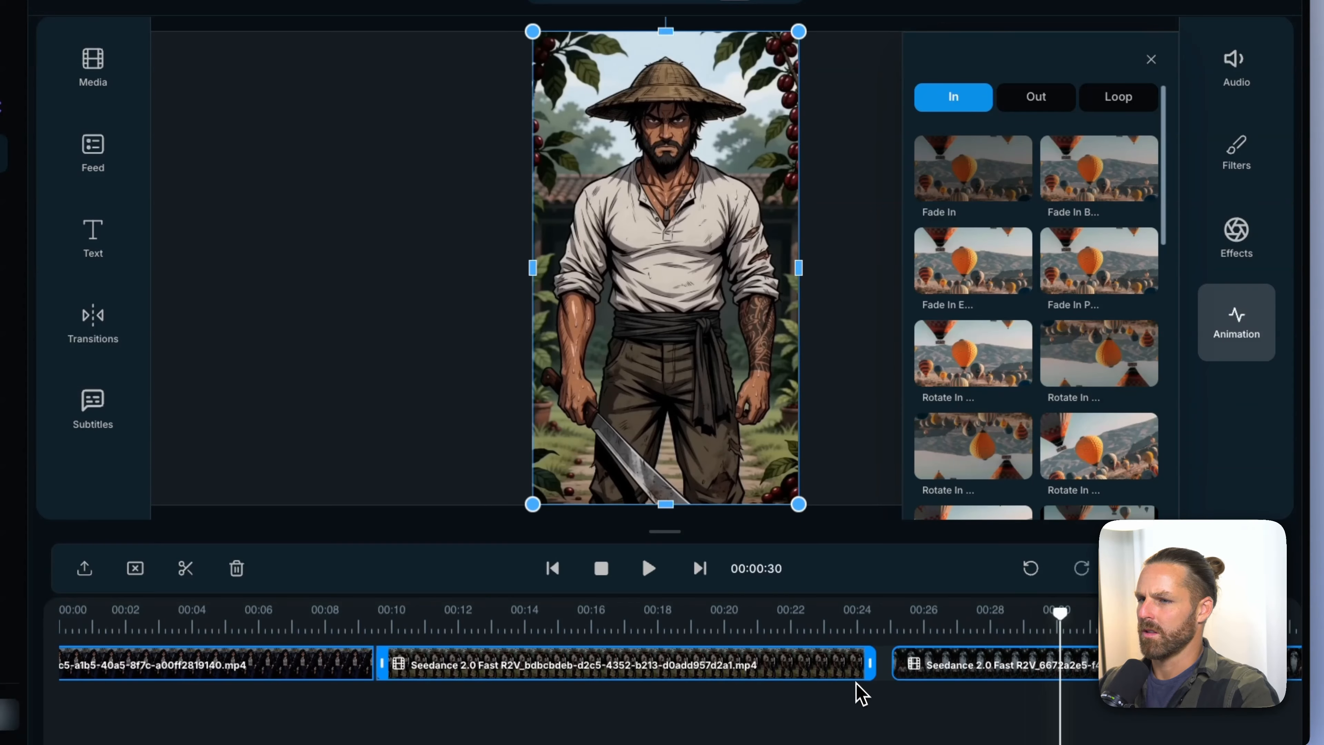
left_click(865, 689)
left_click(885, 630)
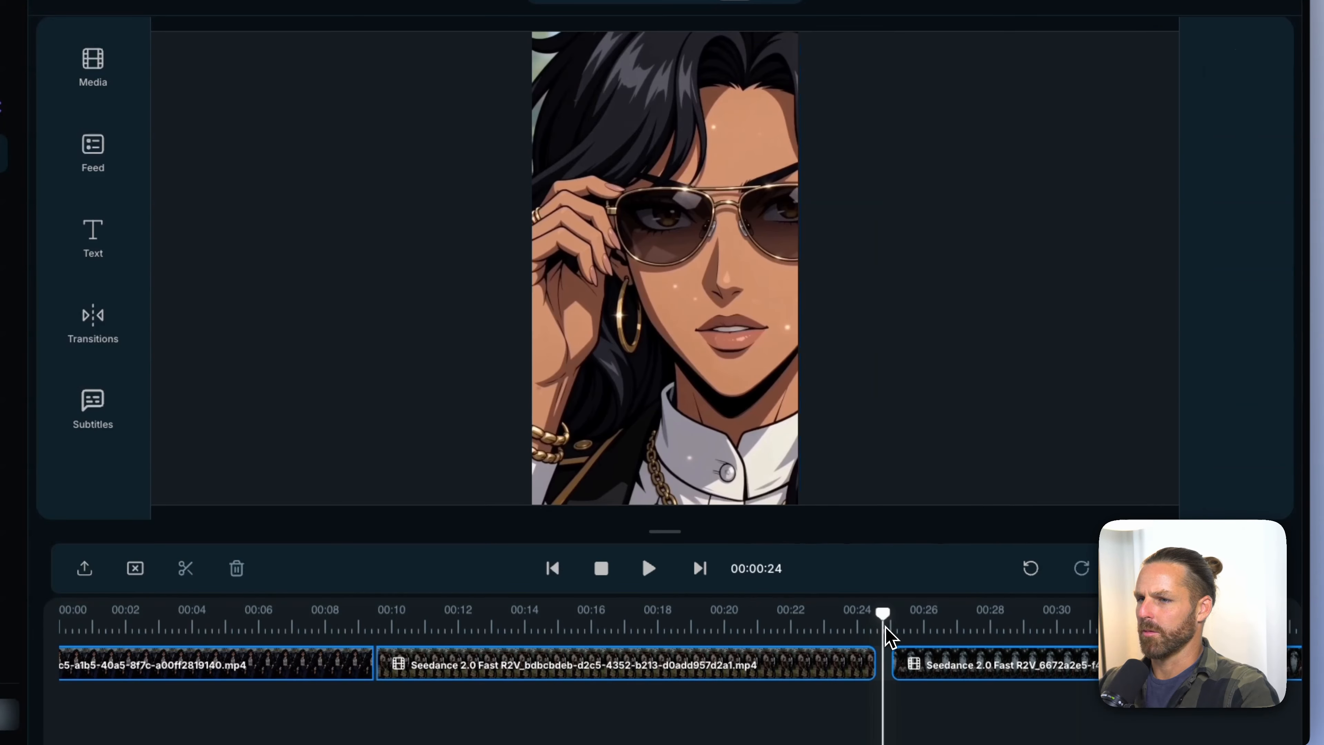
left_click(922, 664)
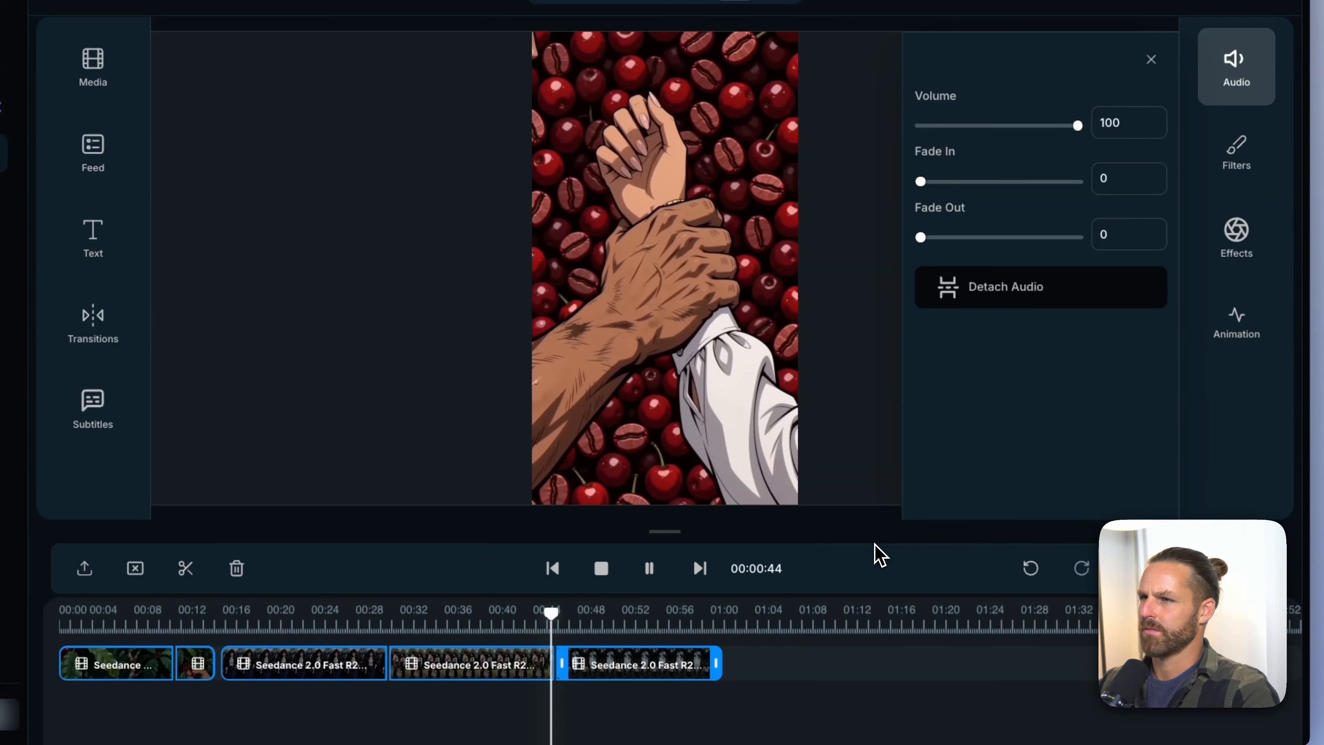
Add the Linear Blur transition between the Scene 3 and Scene 4 clips and play across it.
scroll(1053, 667, "up", 5)
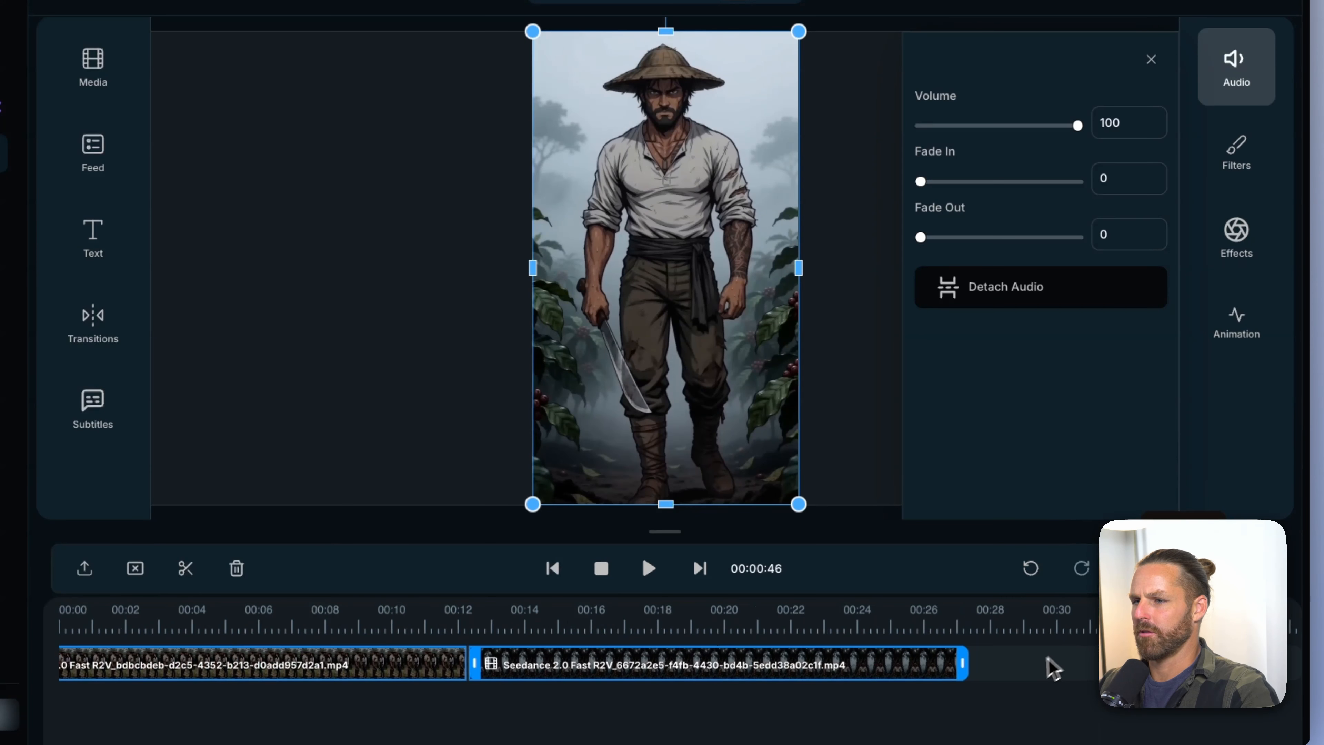
left_click(447, 628)
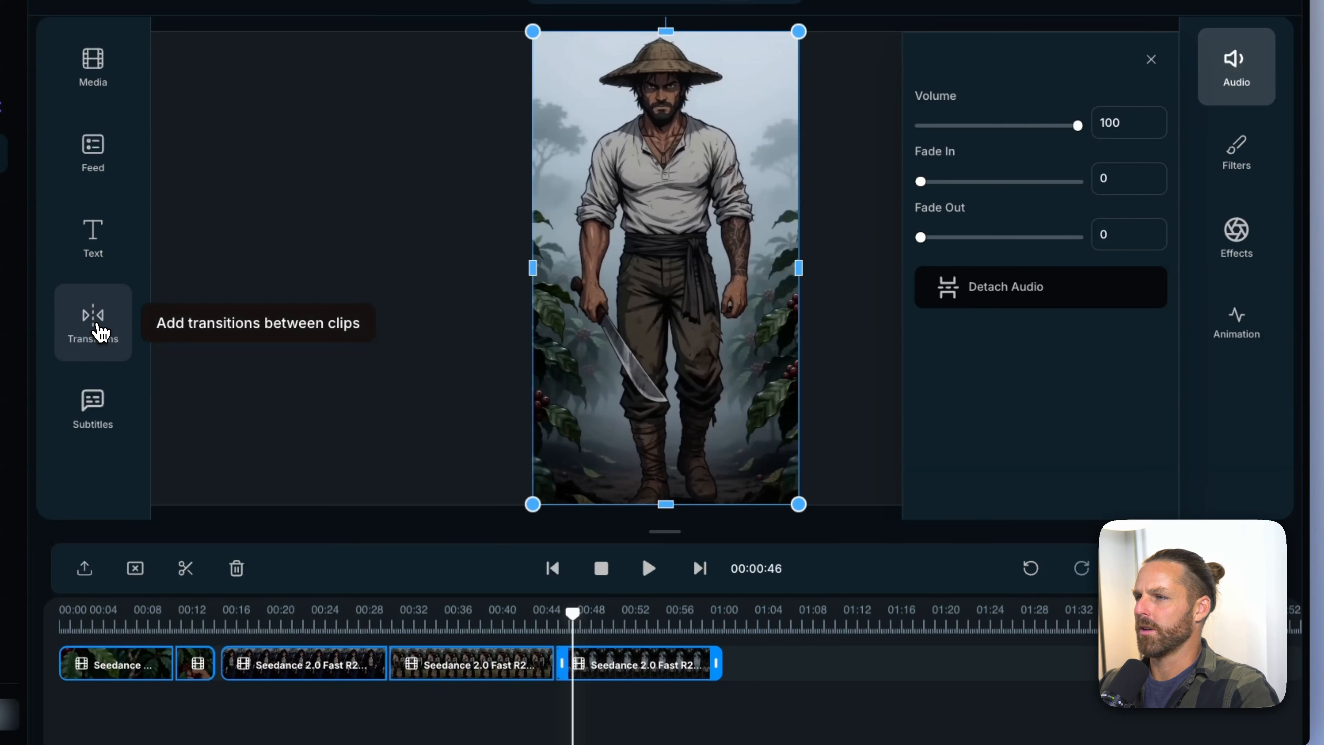
left_click(99, 331)
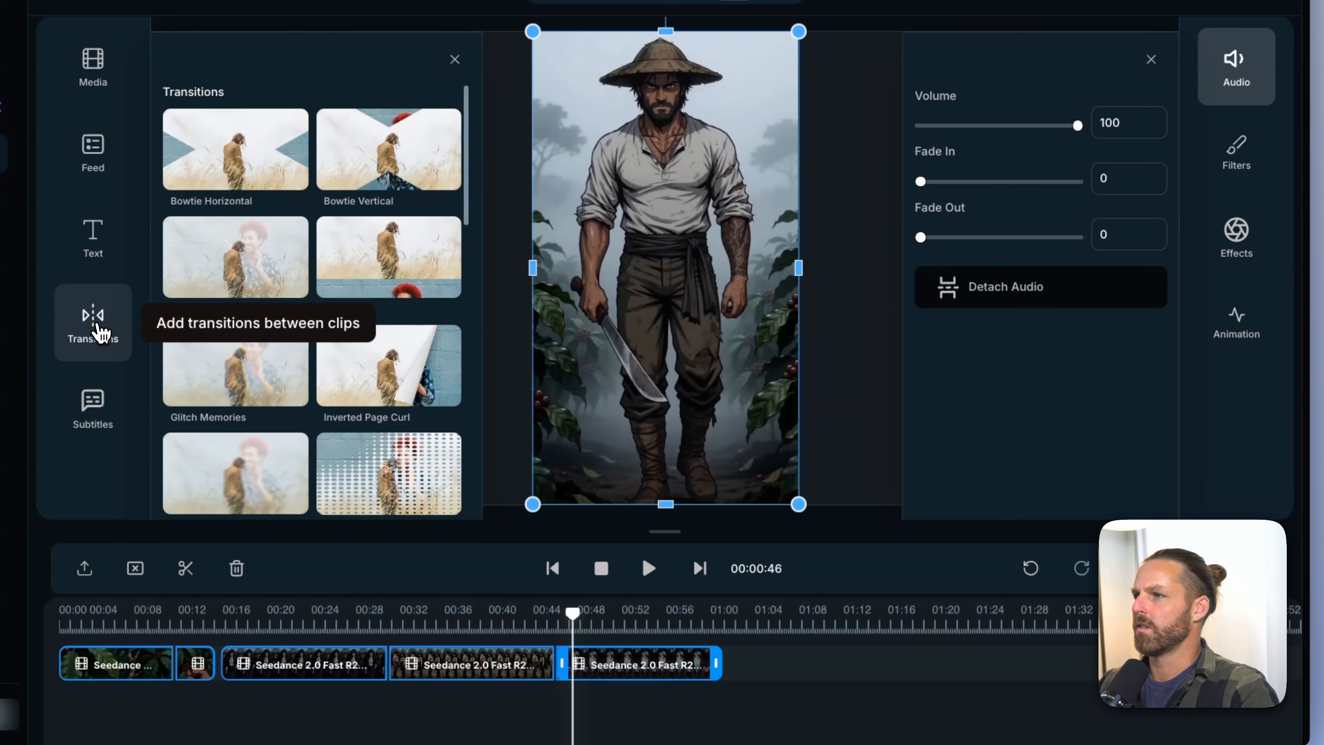
scroll(236, 245, "down", 5)
left_click_drag(235, 246, 568, 664)
left_click(537, 621)
key("space")
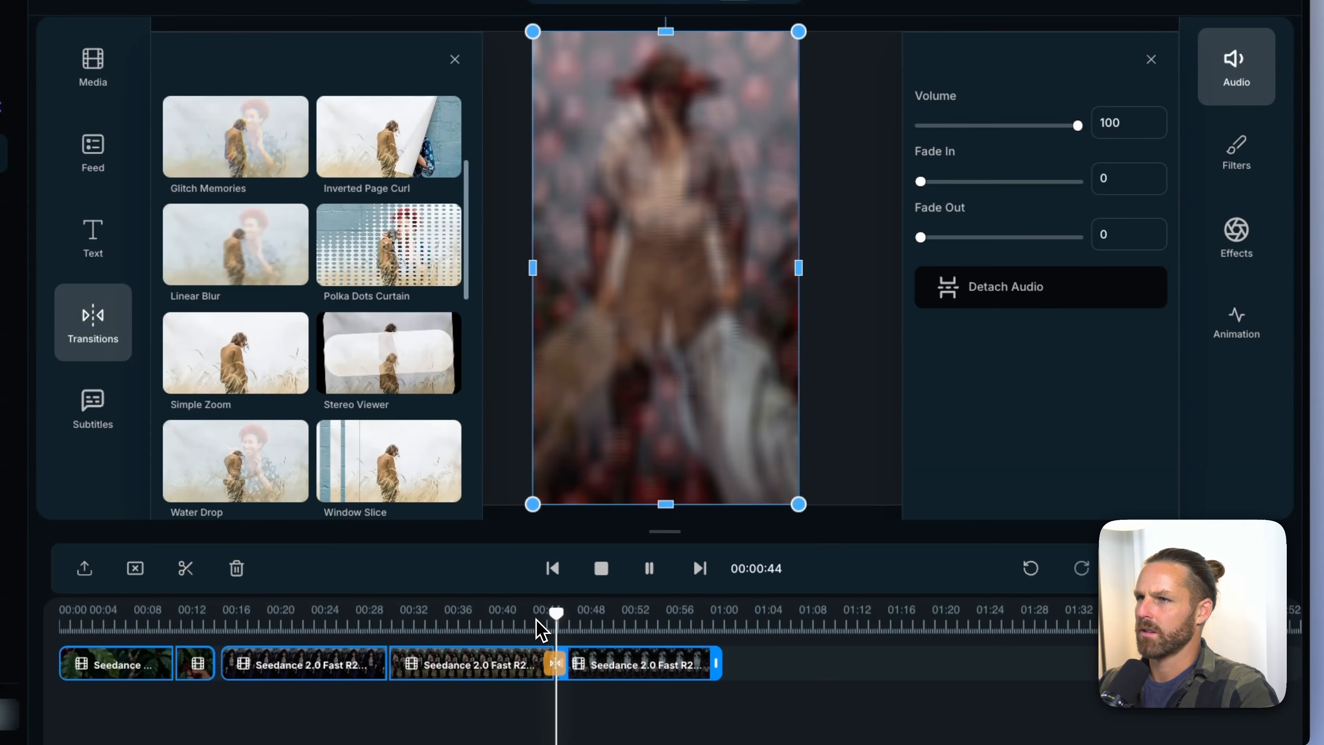
key("space")
left_click(454, 60)
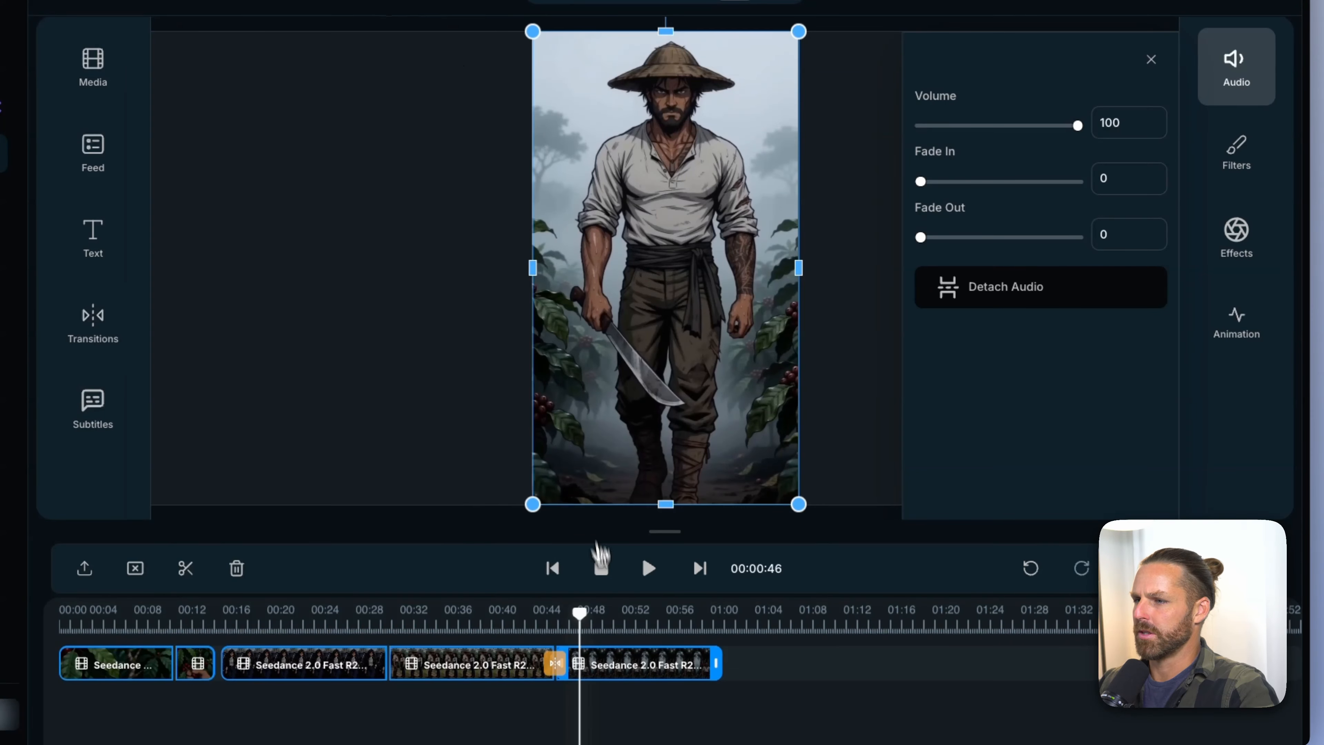
Play the sequence from just before the Linear Blur transition to the end of the Scene 4 clip.
left_click(535, 621)
key("space")
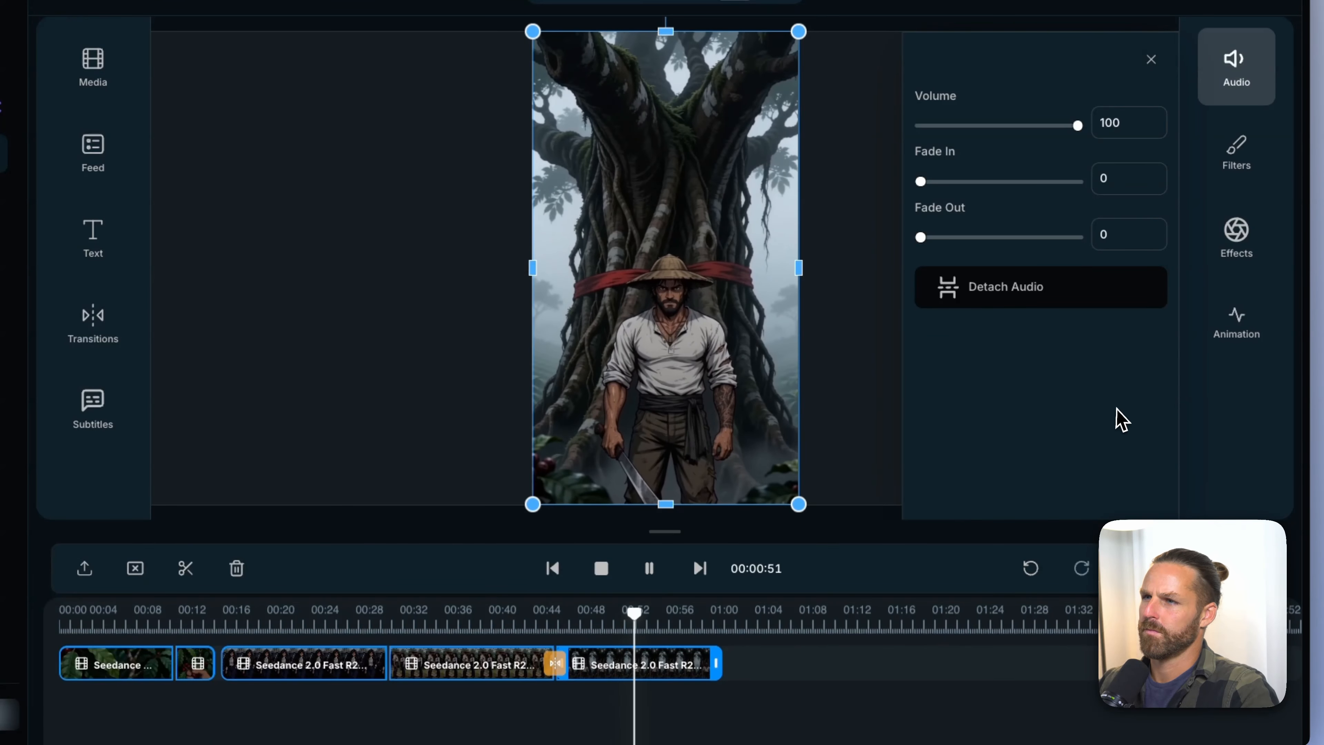
left_click(862, 249)
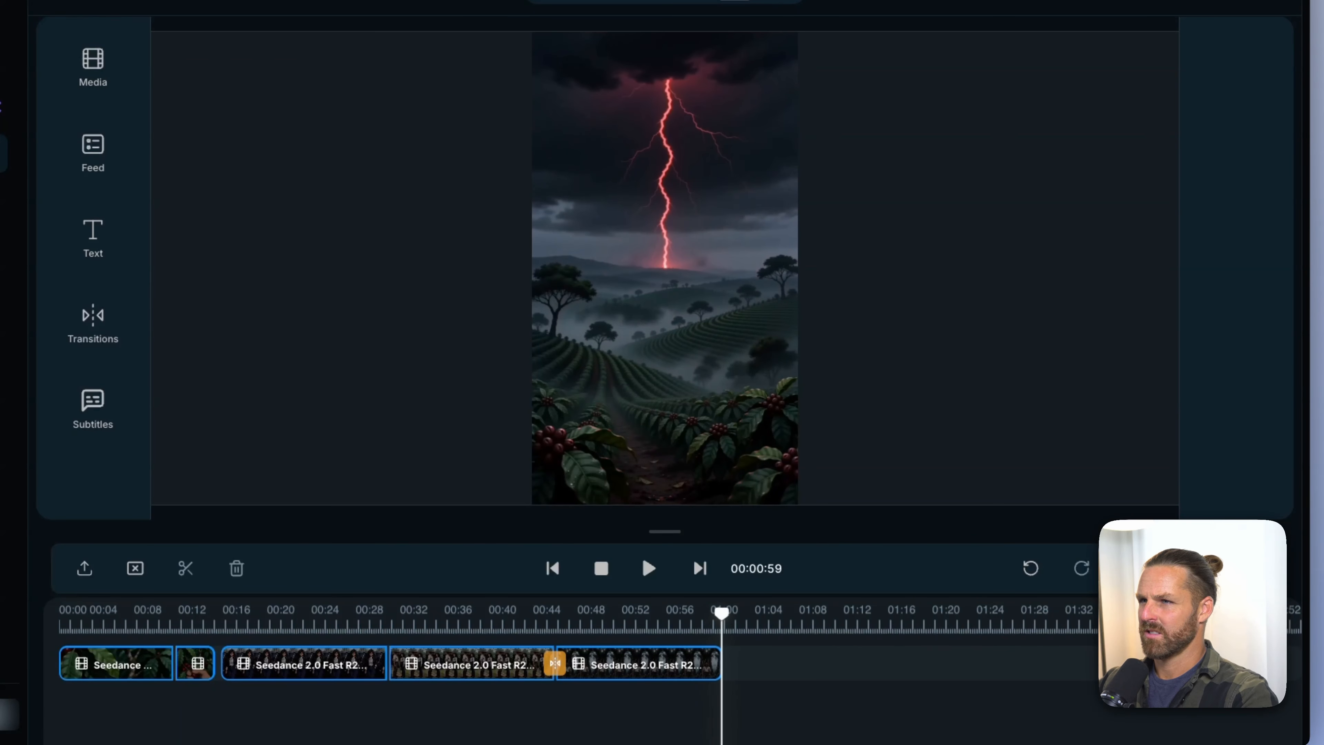
Scrub through the lightning shot and trim the end of the Scene 4 clip back to about 00:00:58.
left_click_drag(715, 616, 707, 616)
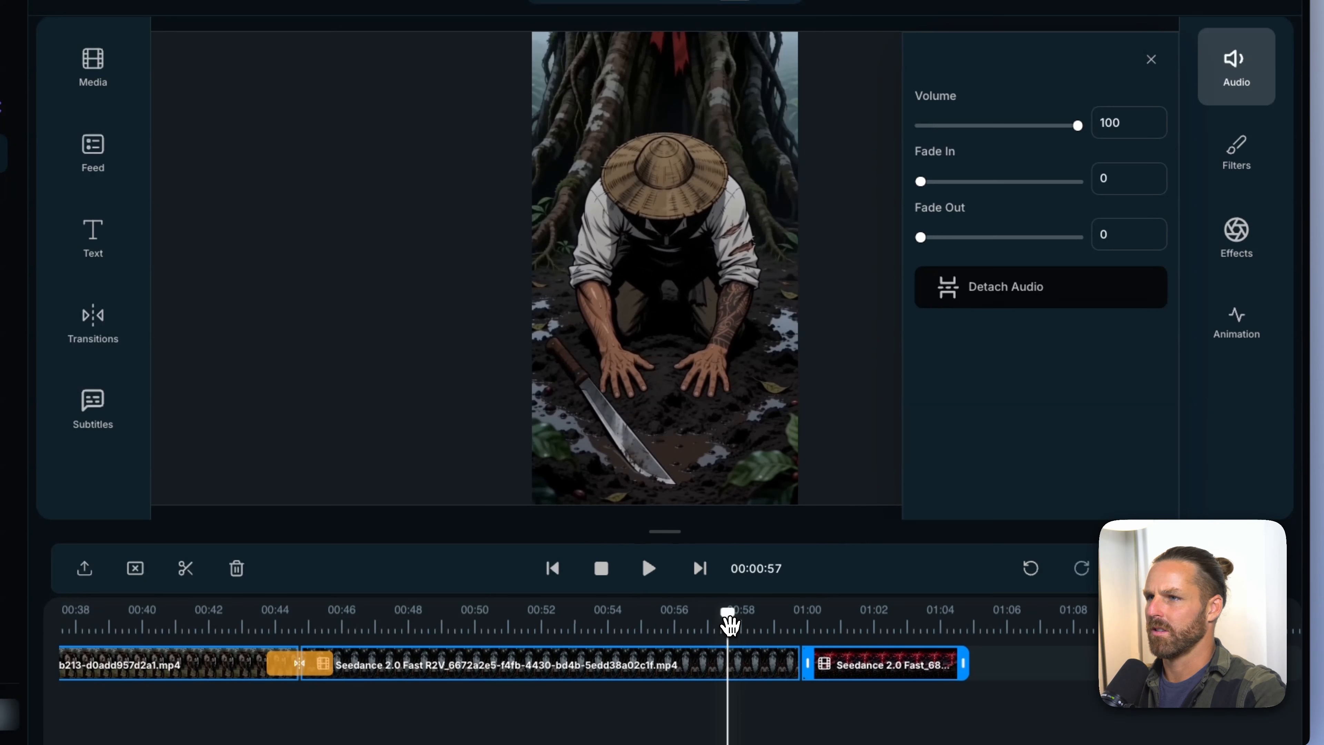
left_click_drag(730, 621, 763, 621)
left_click(774, 630)
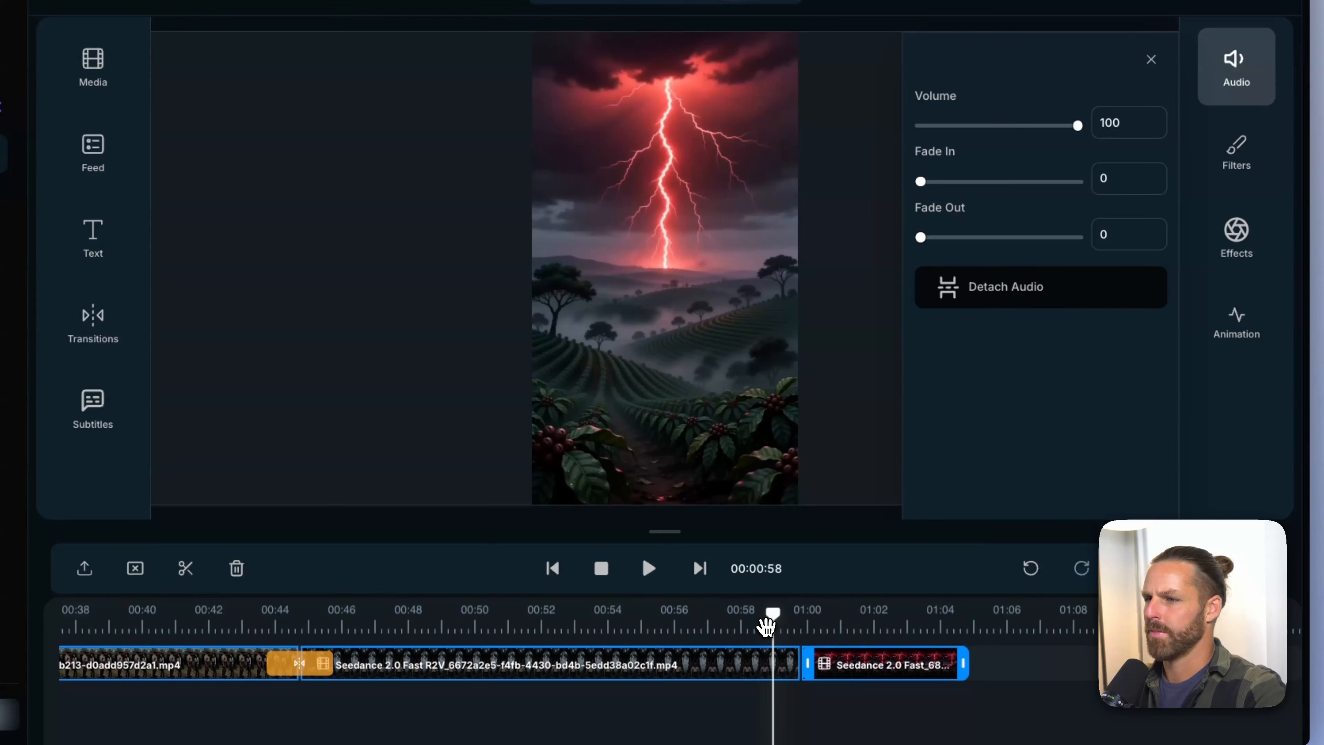
left_click(763, 626)
left_click(784, 664)
left_click_drag(794, 660, 773, 659)
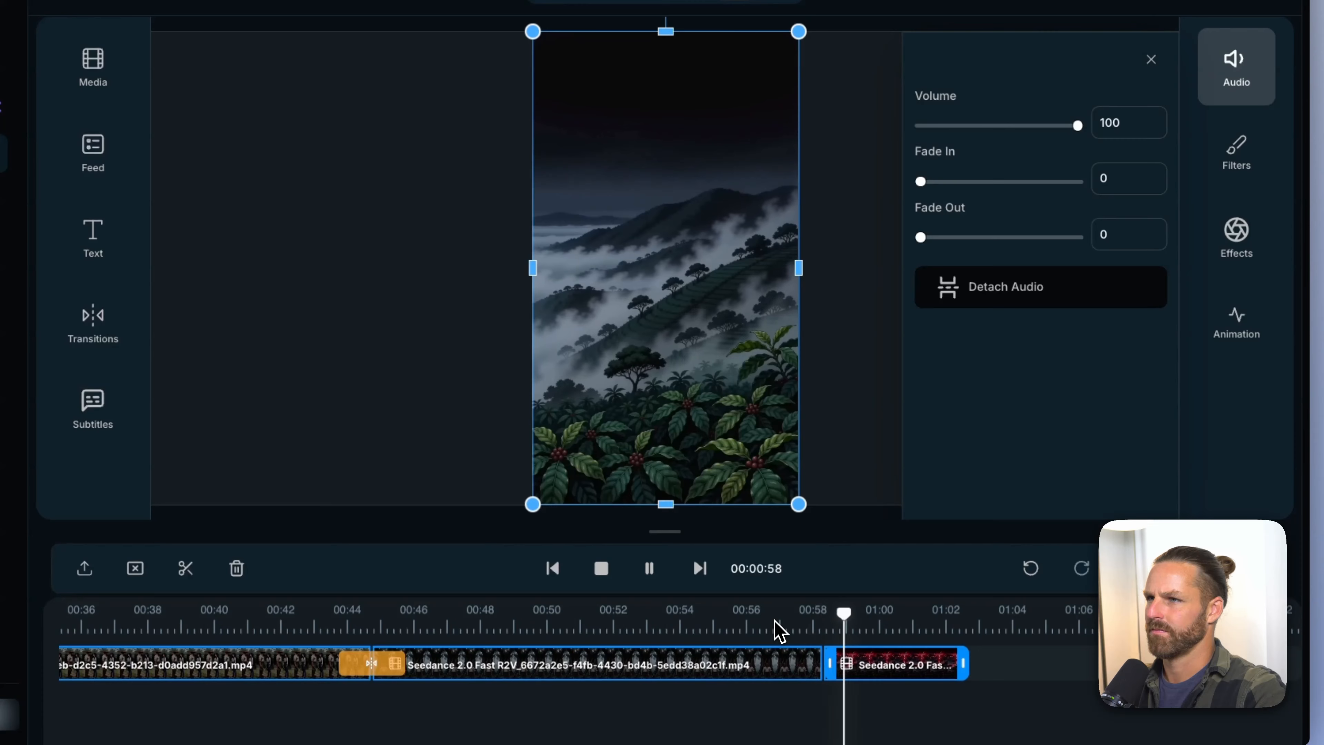
Shorten the closing misty plantation clip from its start and play from the end of Scene 4 through to the end.
left_click_drag(830, 664, 878, 665)
left_click(819, 631)
key("space")
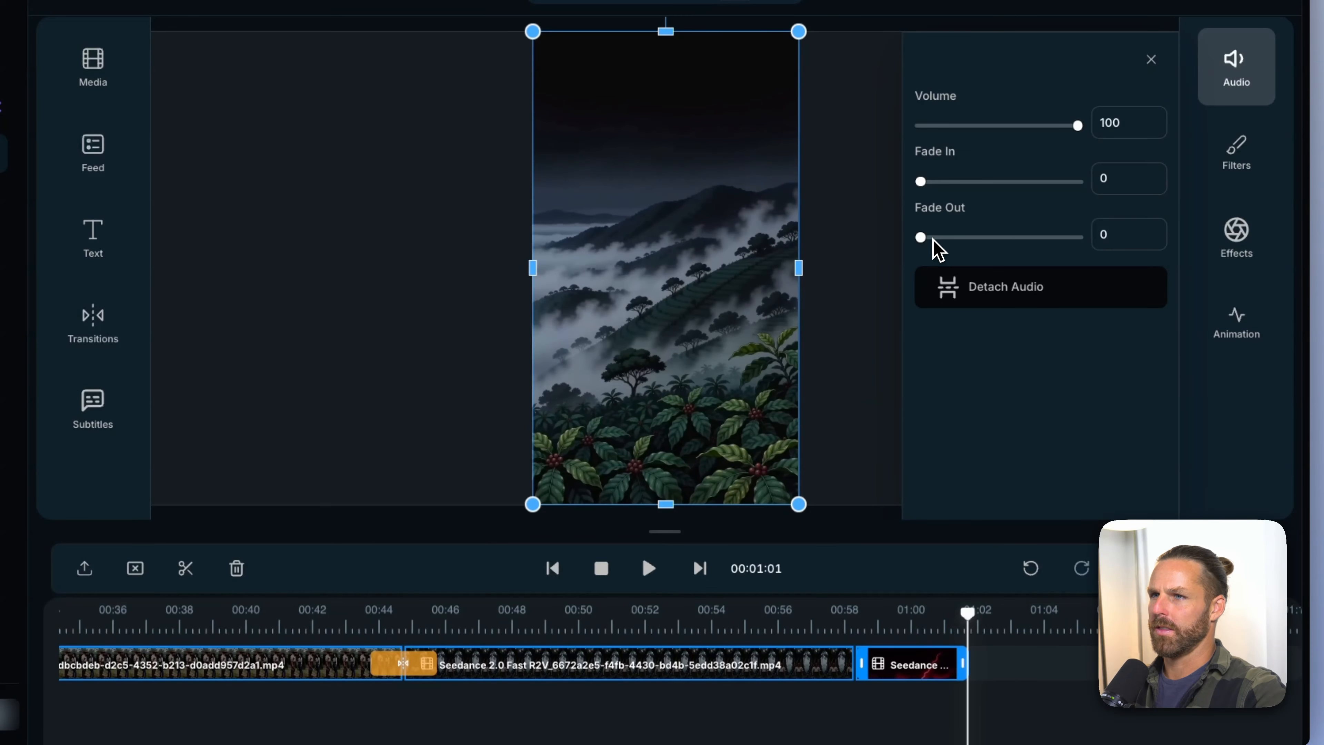
Set the closing clip's audio fade-out to 2.6 and apply the Fade Out exit animation to it.
left_click_drag(921, 237, 966, 239)
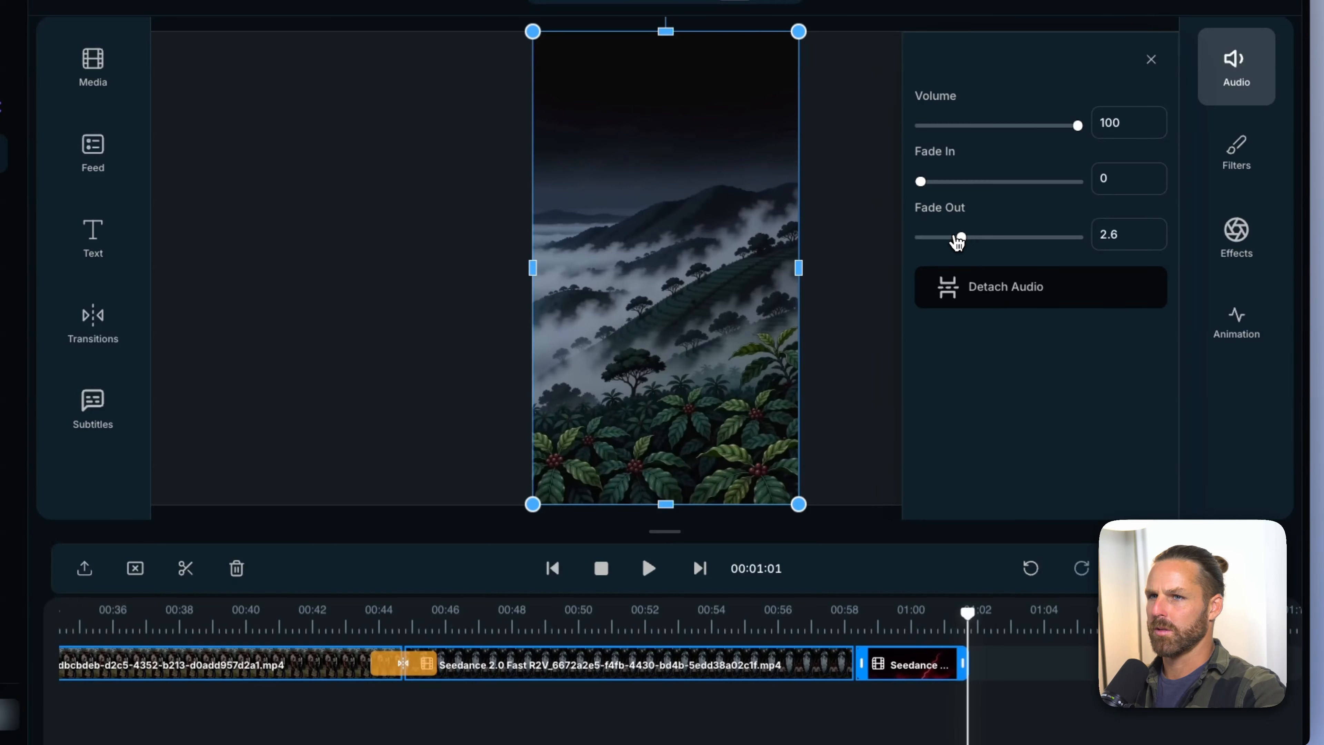
left_click(1215, 327)
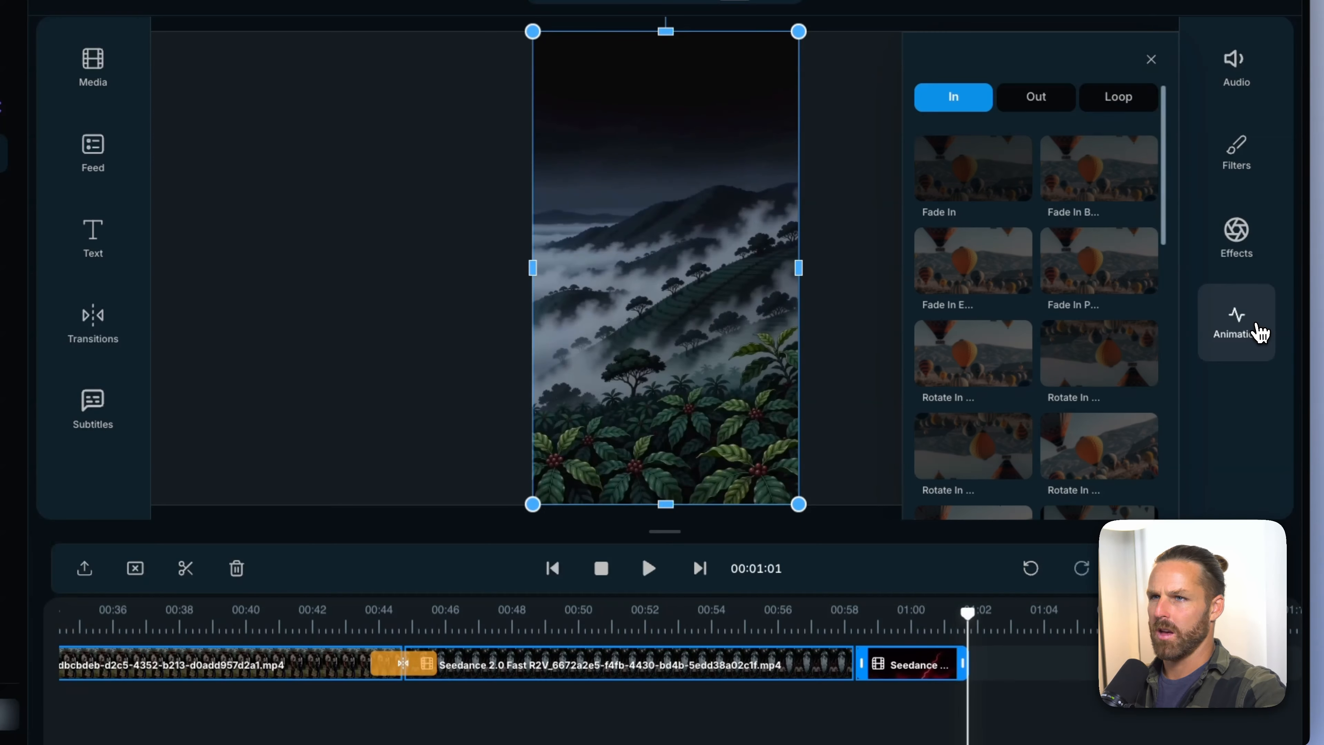
left_click(1045, 104)
left_click(997, 189)
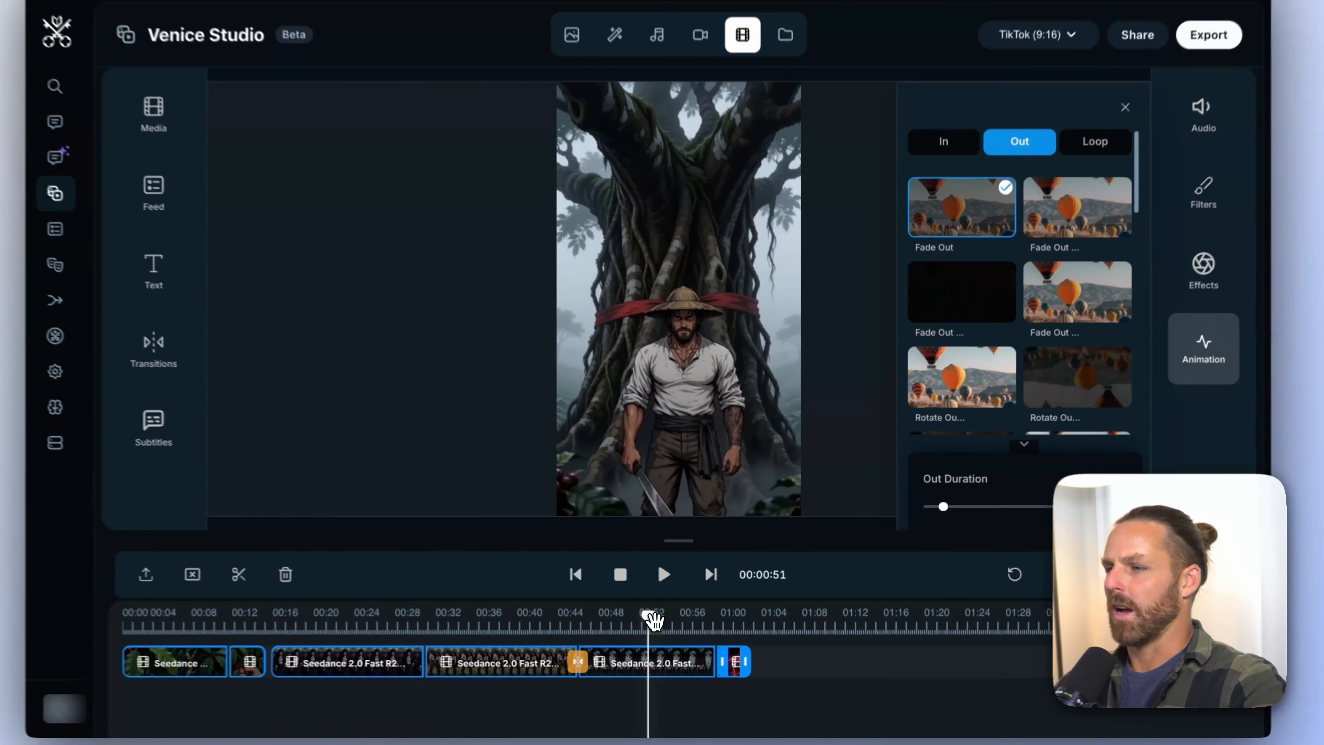
Move the playhead back to about 00:00:42 and open audio generation from a new chat.
left_click_drag(650, 621, 580, 634)
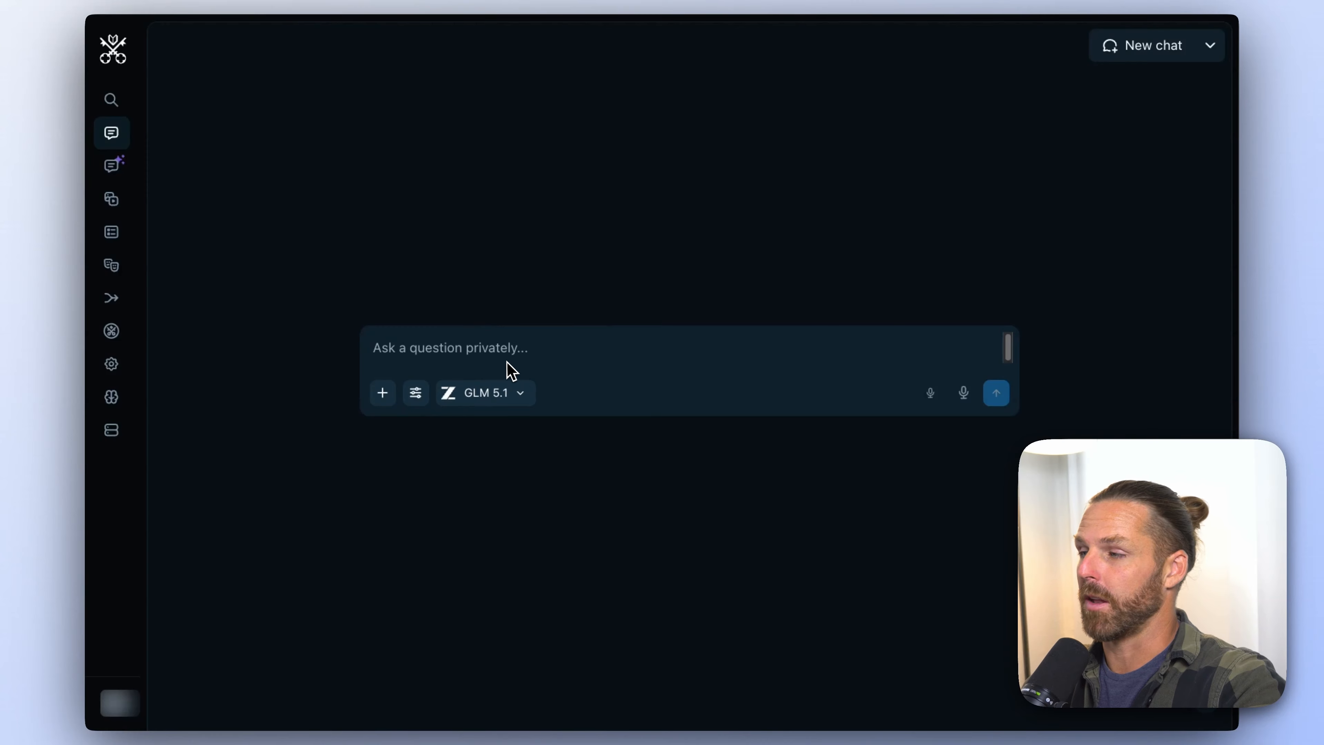
left_click(382, 392)
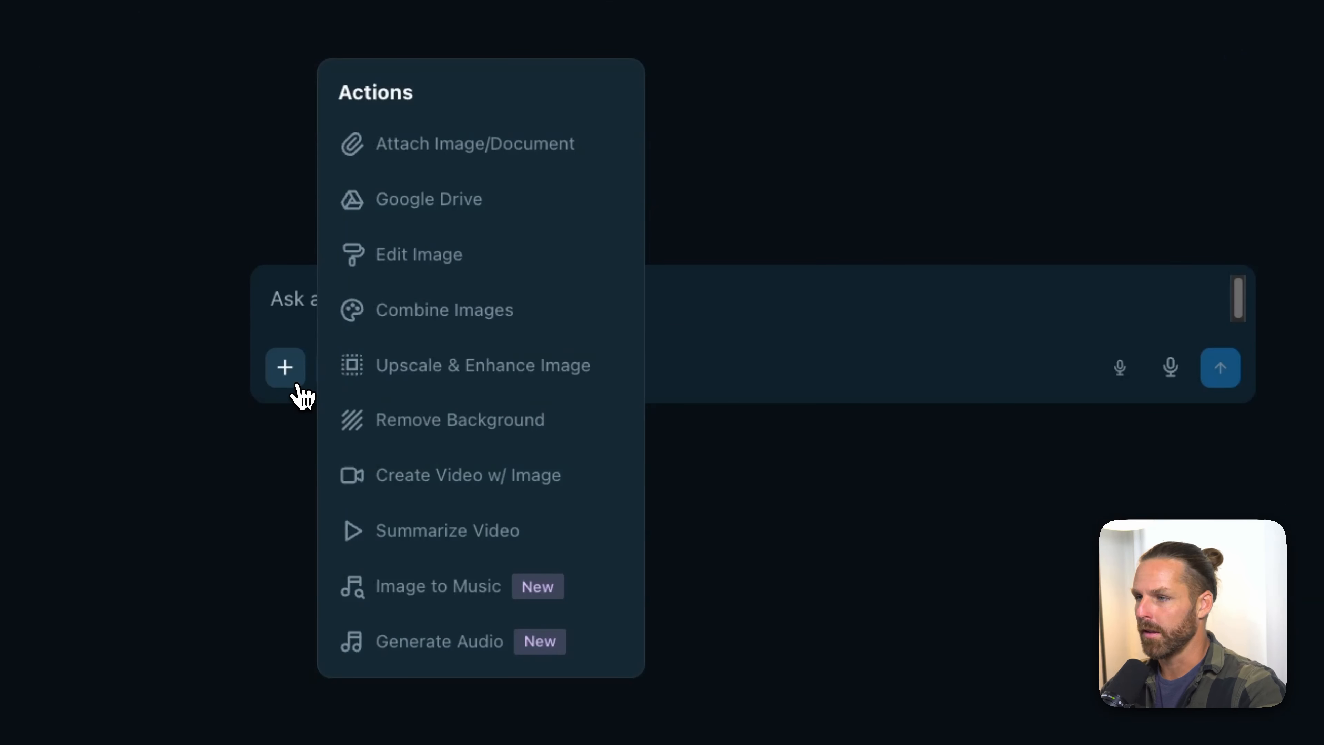
left_click(494, 655)
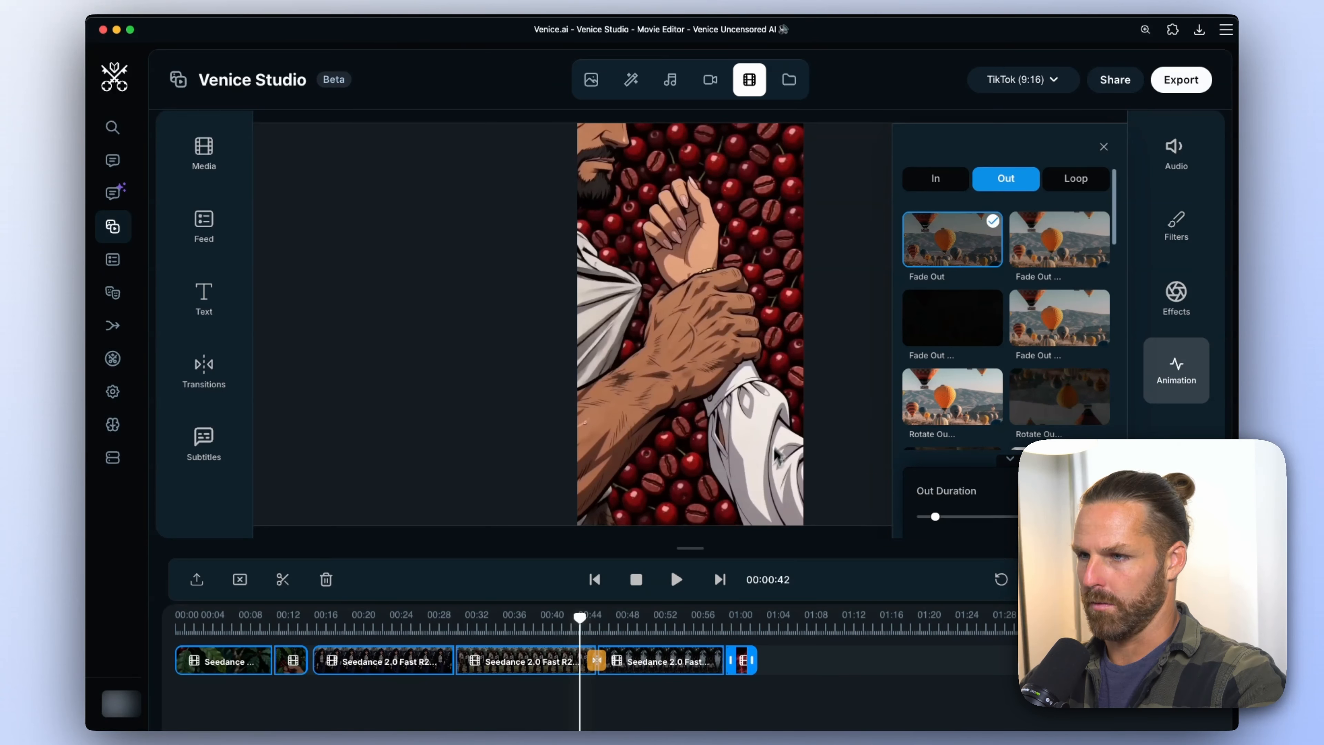
Scrub back and forth through the whole edited timeline to find where each scene starts and ends.
left_click_drag(580, 618, 684, 629)
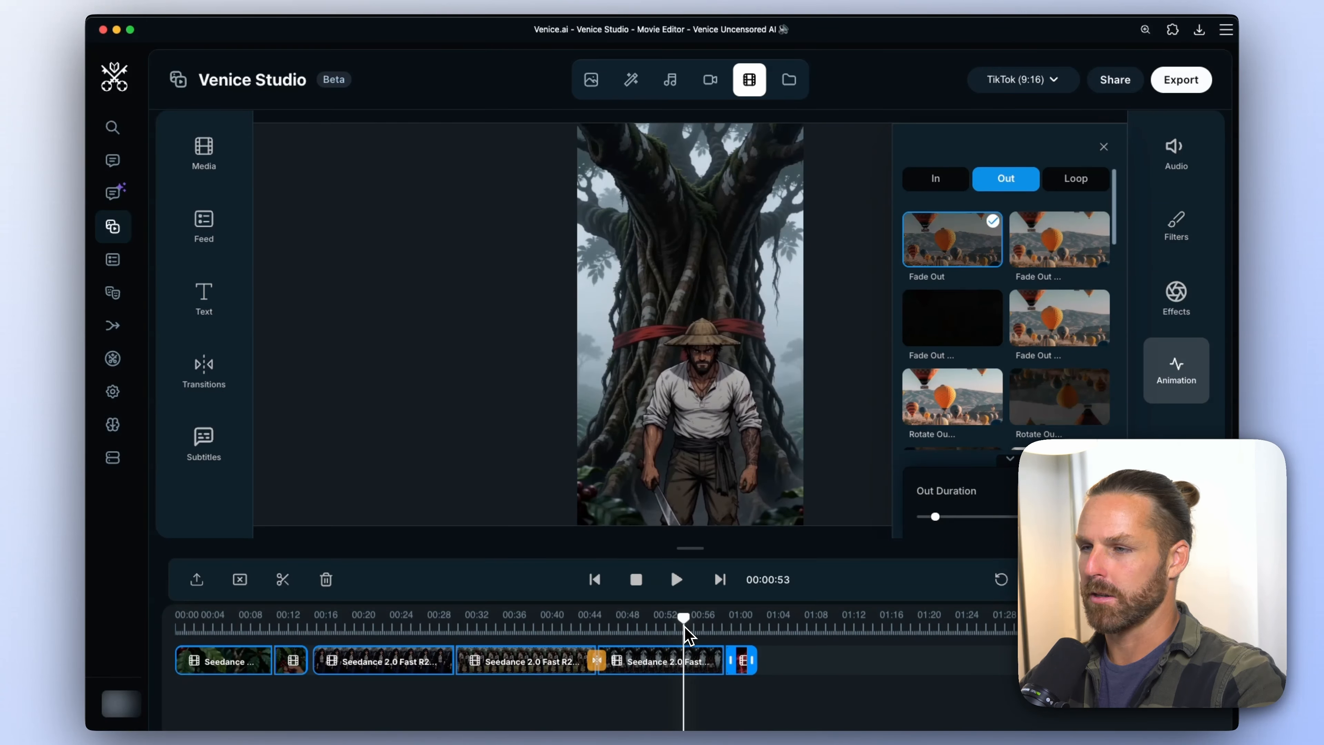
left_click_drag(685, 627, 270, 629)
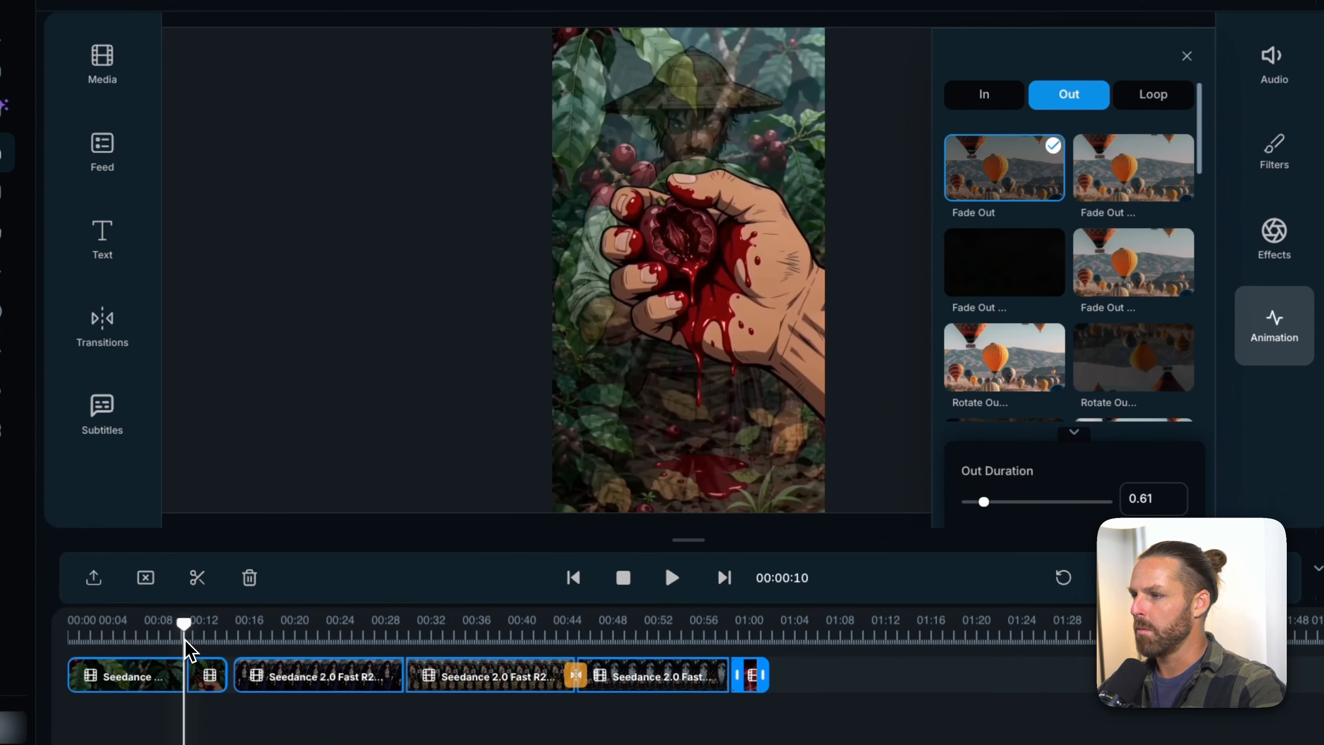
left_click_drag(185, 626, 211, 619)
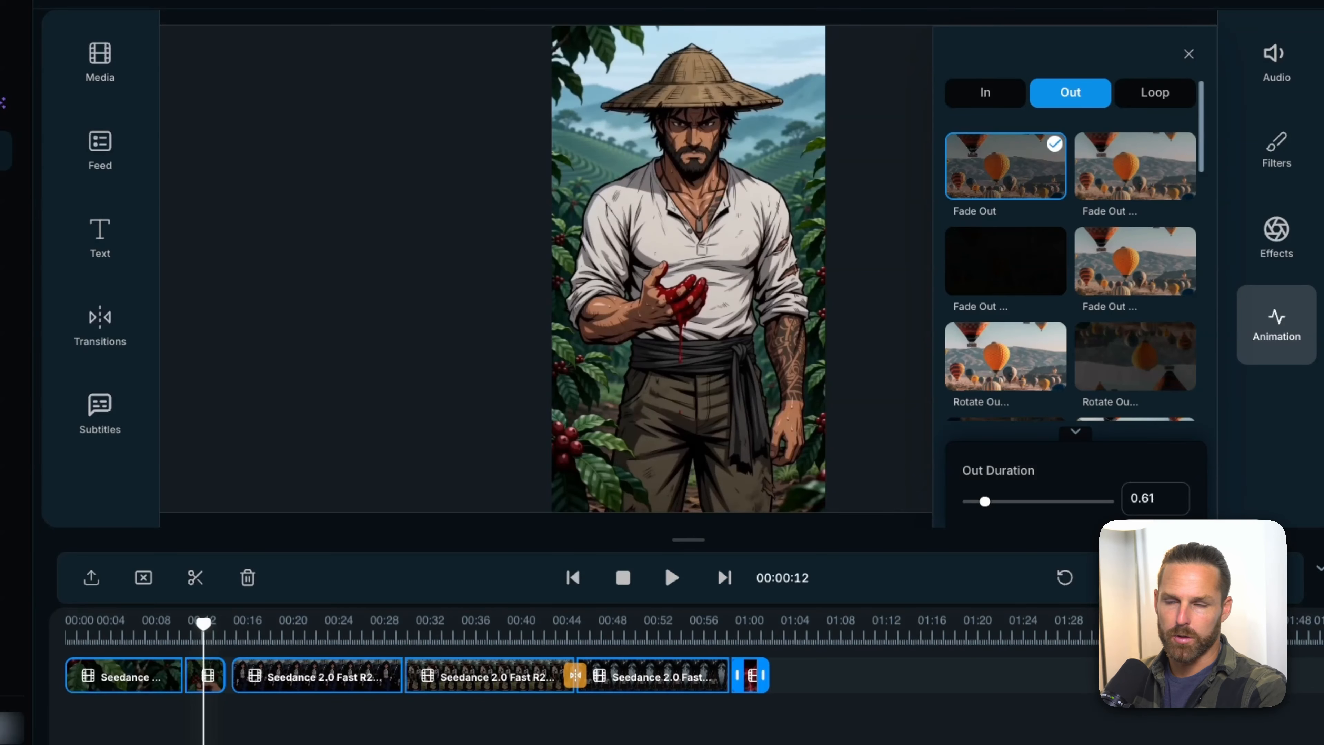
left_click_drag(204, 622, 285, 624)
left_click_drag(282, 617, 704, 628)
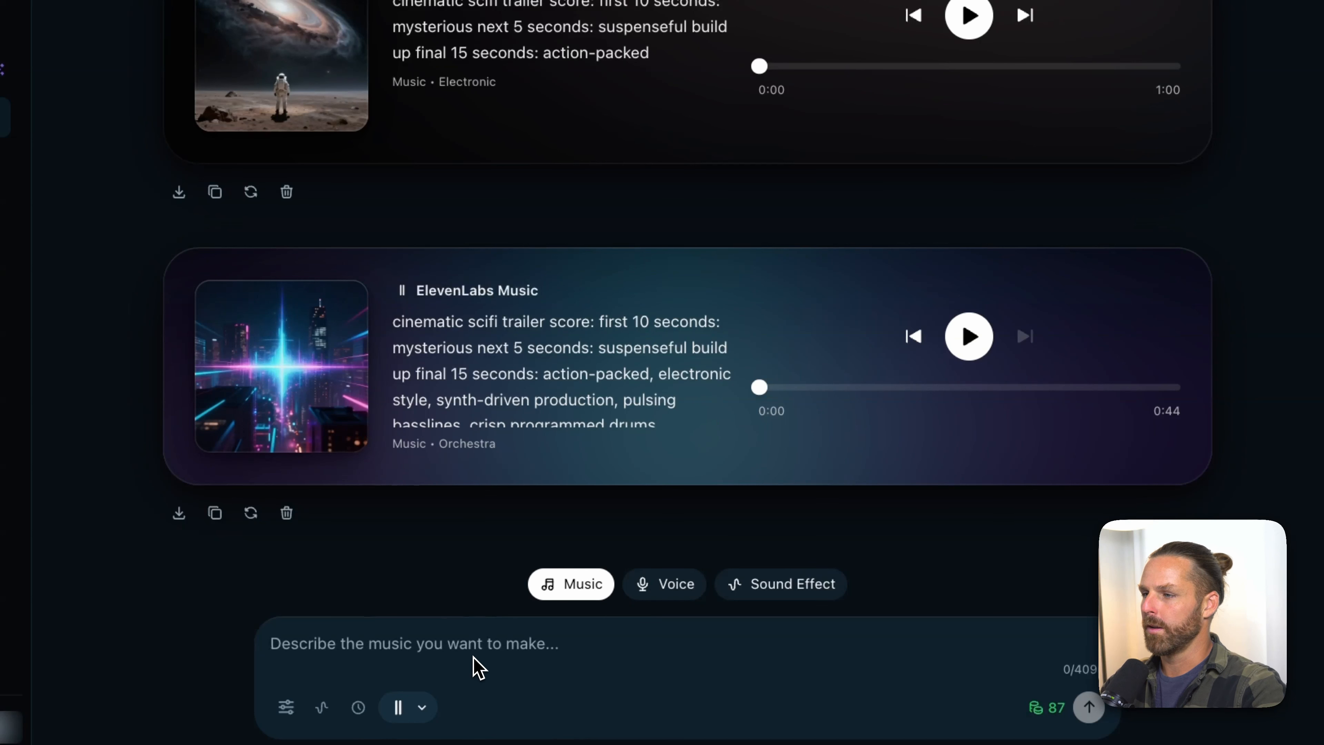
Start a music prompt with the line "create a cinematic soundtrack for a 61 second micro-drama.".
left_click(465, 643)
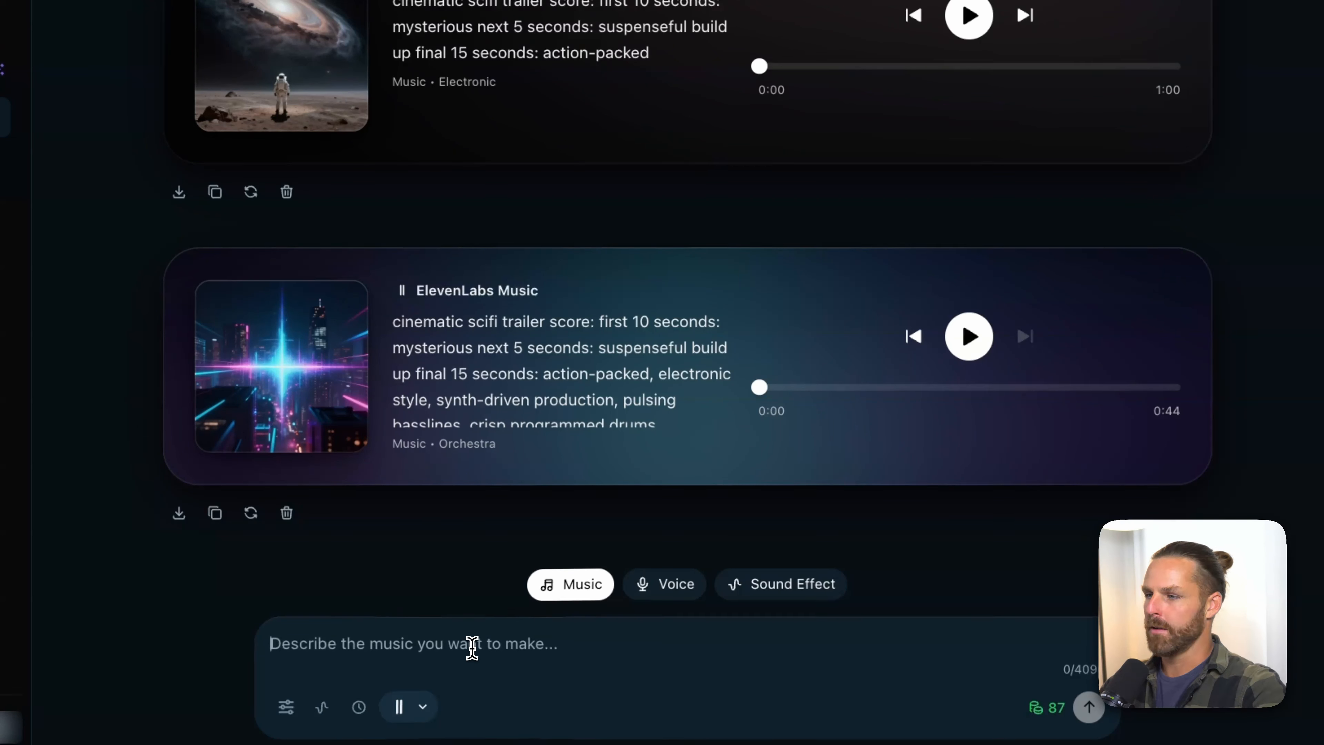
type("create a cinematic soundtrack for a 61 second micro")
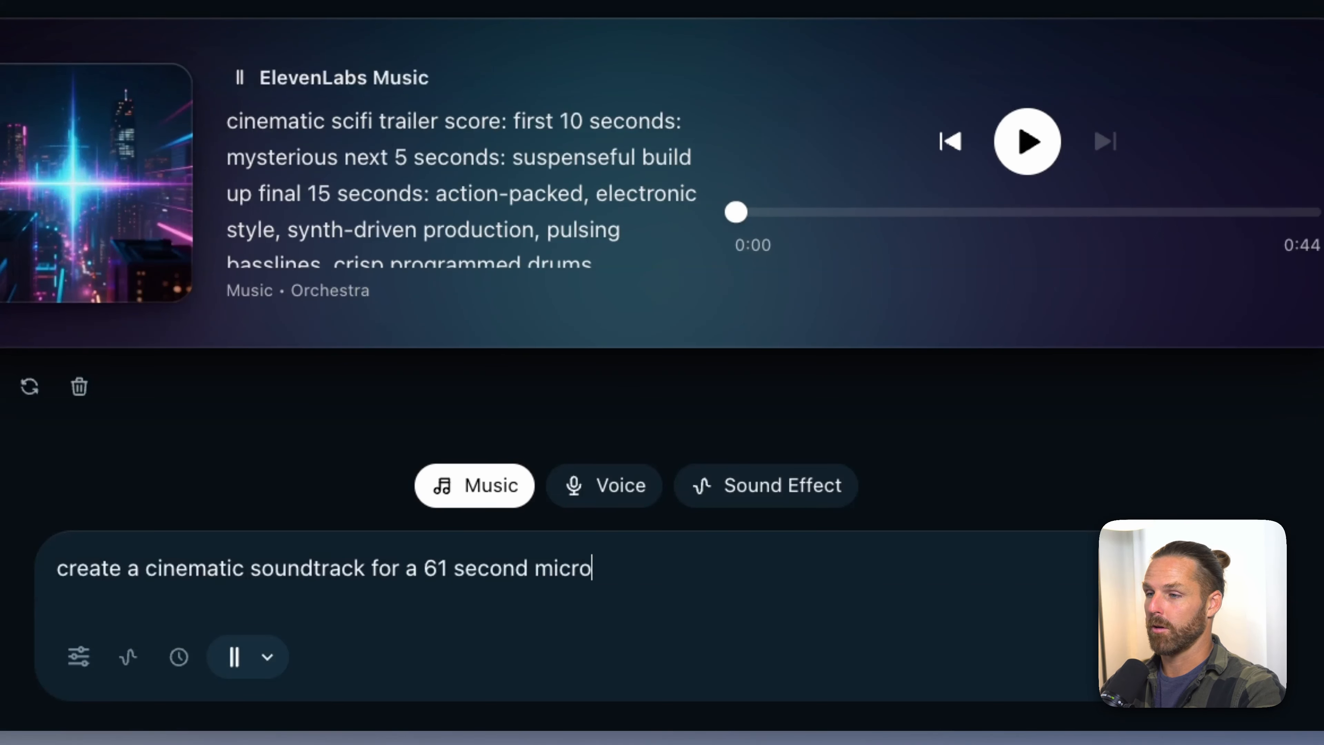
type("-drama.")
key("shift+Return")
key("shift+Return")
Add the line "the first 14 seconds are exposition: calm" to the prompt, checking scene times on the movie timeline.
type("the fir")
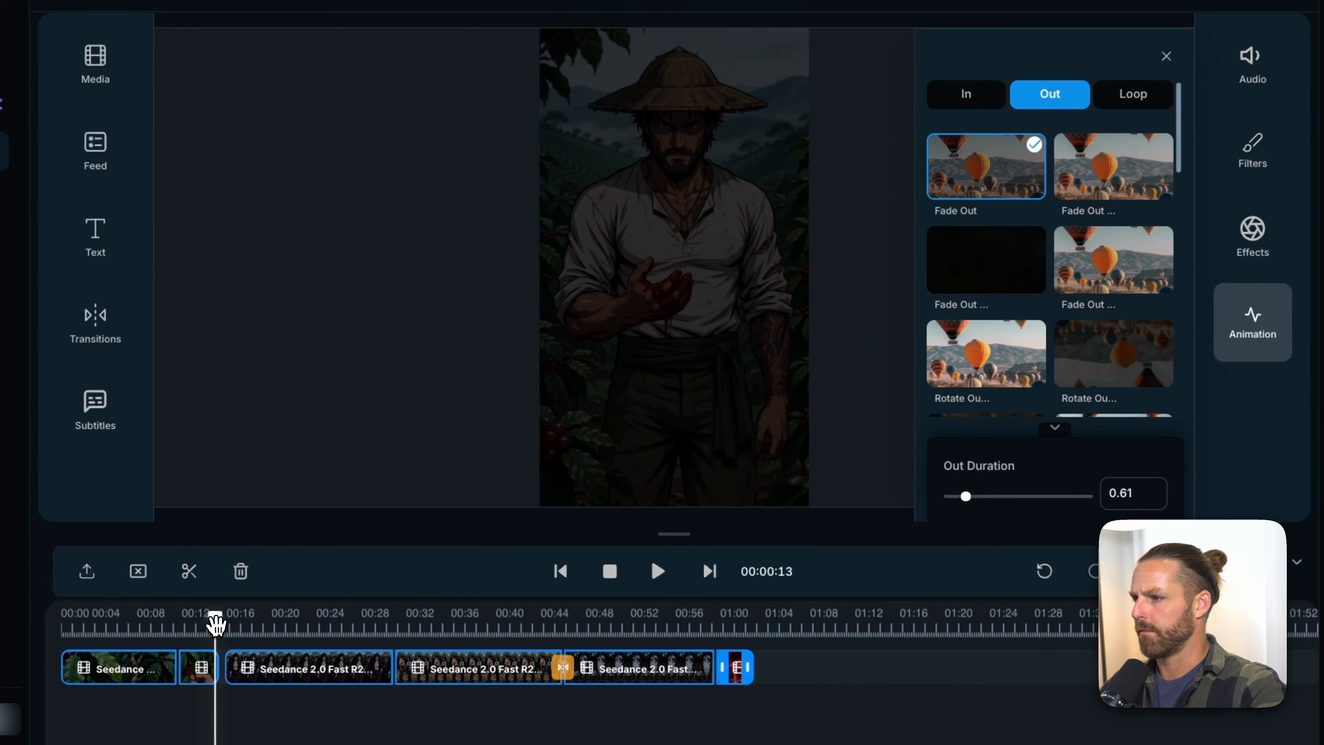
left_click_drag(213, 621, 551, 611)
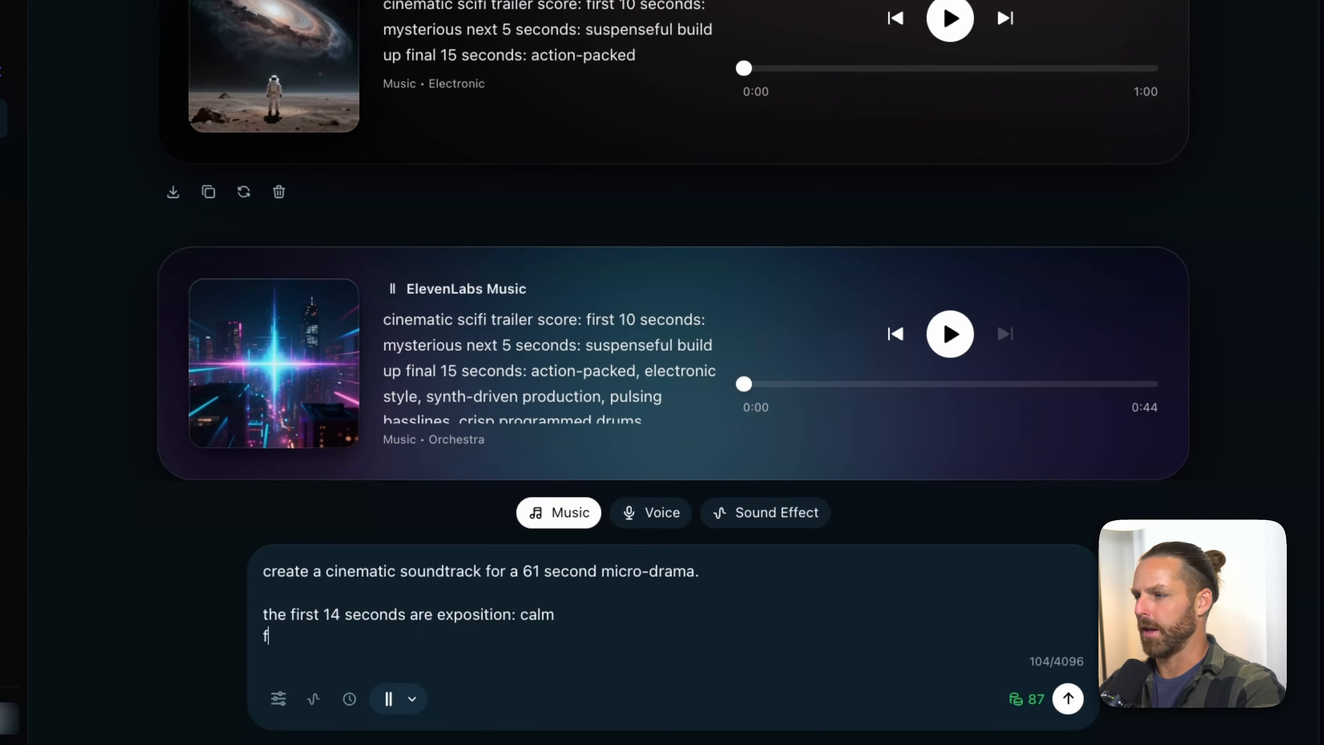
key("BackSpace")
key("Return")
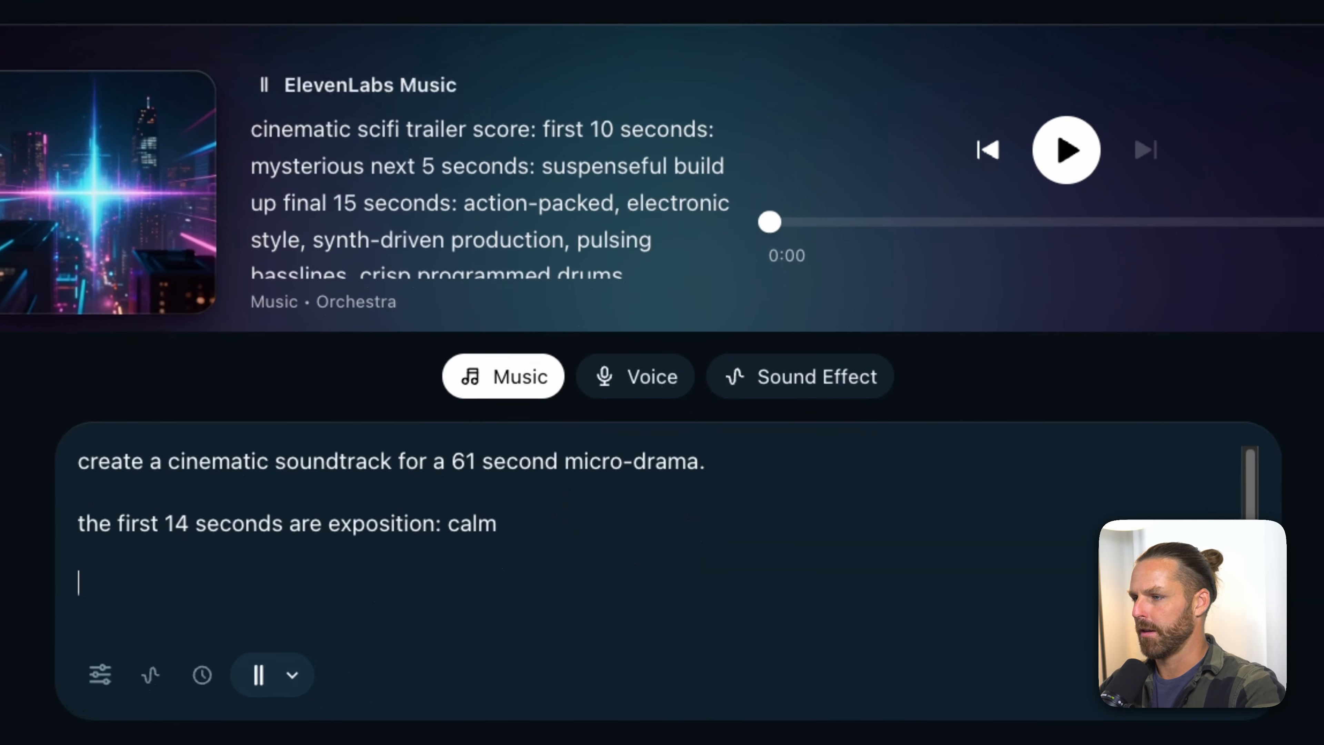
Add prompt lines for a love-interest build up from 00:14 - 00:42 and "a sudden drama--an intense hit or sting" at 00:42.
type("from 00")
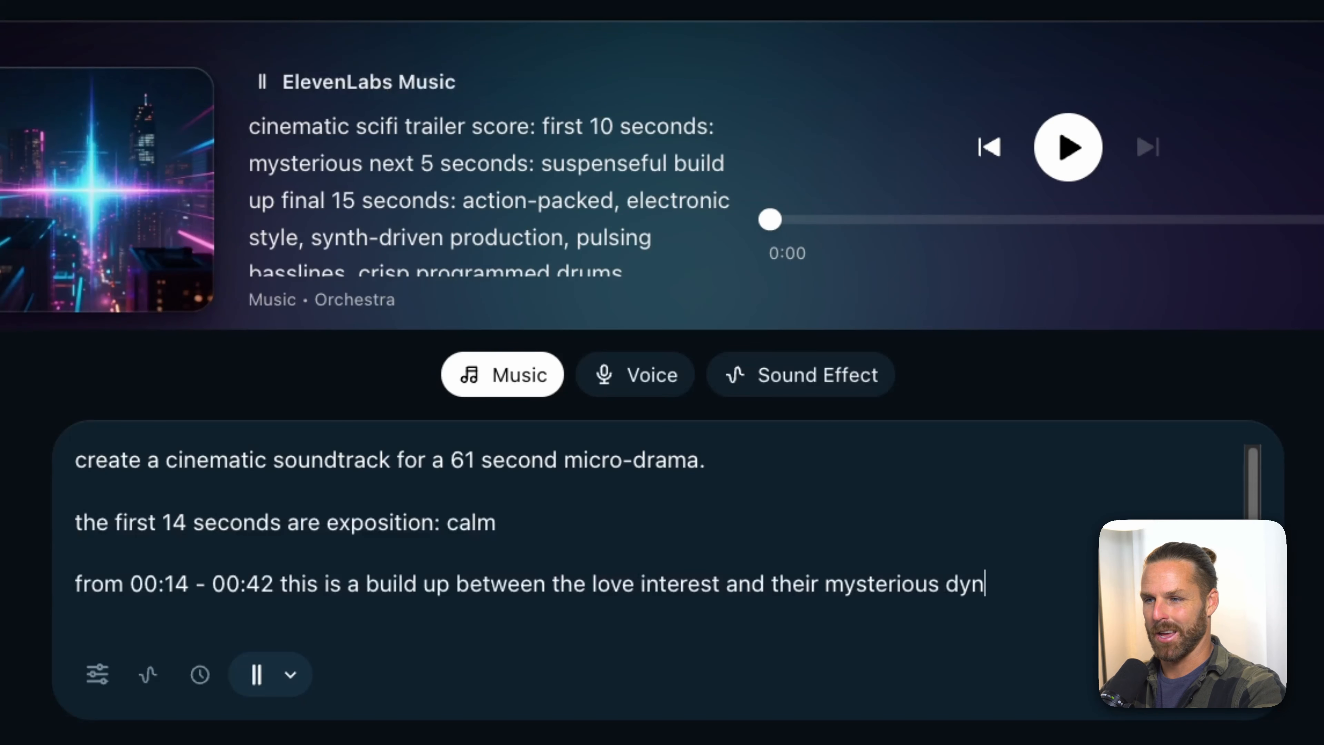
key("Return")
key("Return")
type("at 00:42 there is a sudden drama--an intense hit or sting")
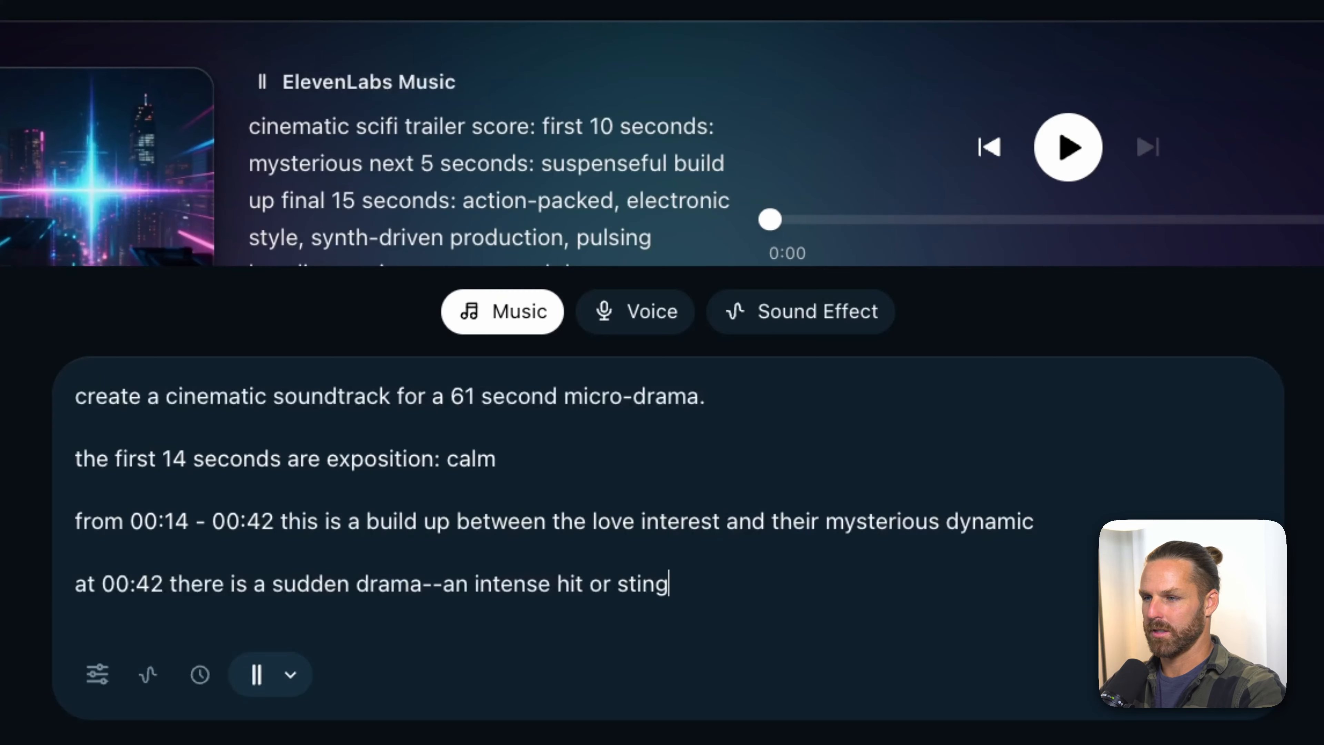
key("Return")
key("Return")
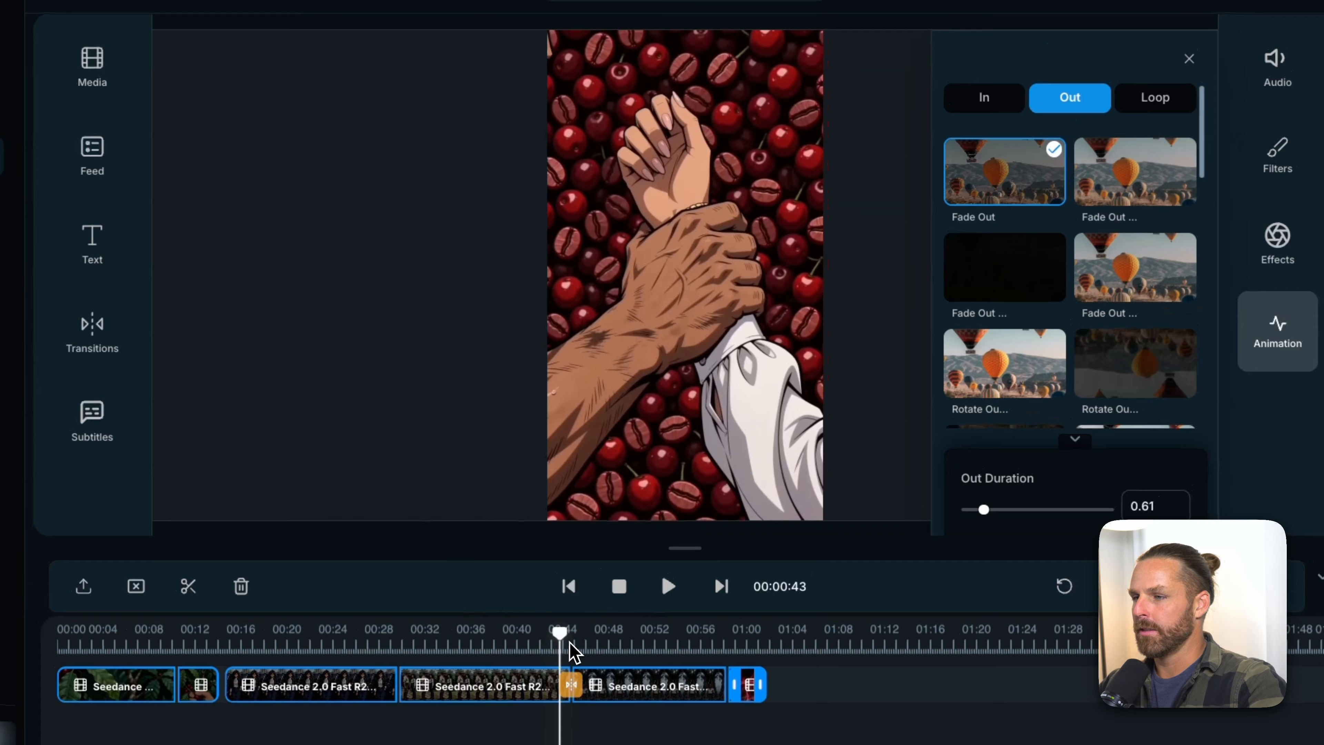
Scrub the movie timeline from 00:00:43 to its end, and select ElevenLabs Music as the soundtrack model.
left_click_drag(570, 644, 751, 636)
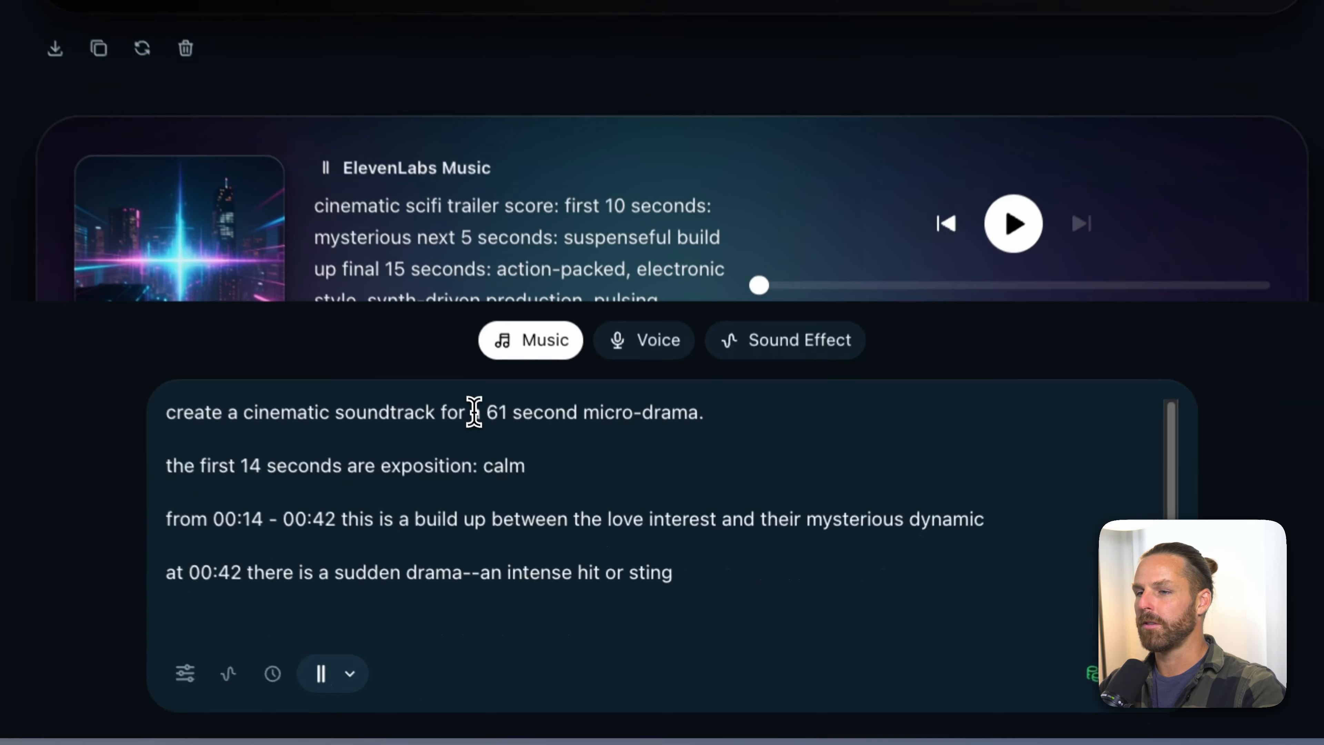
left_click(484, 547)
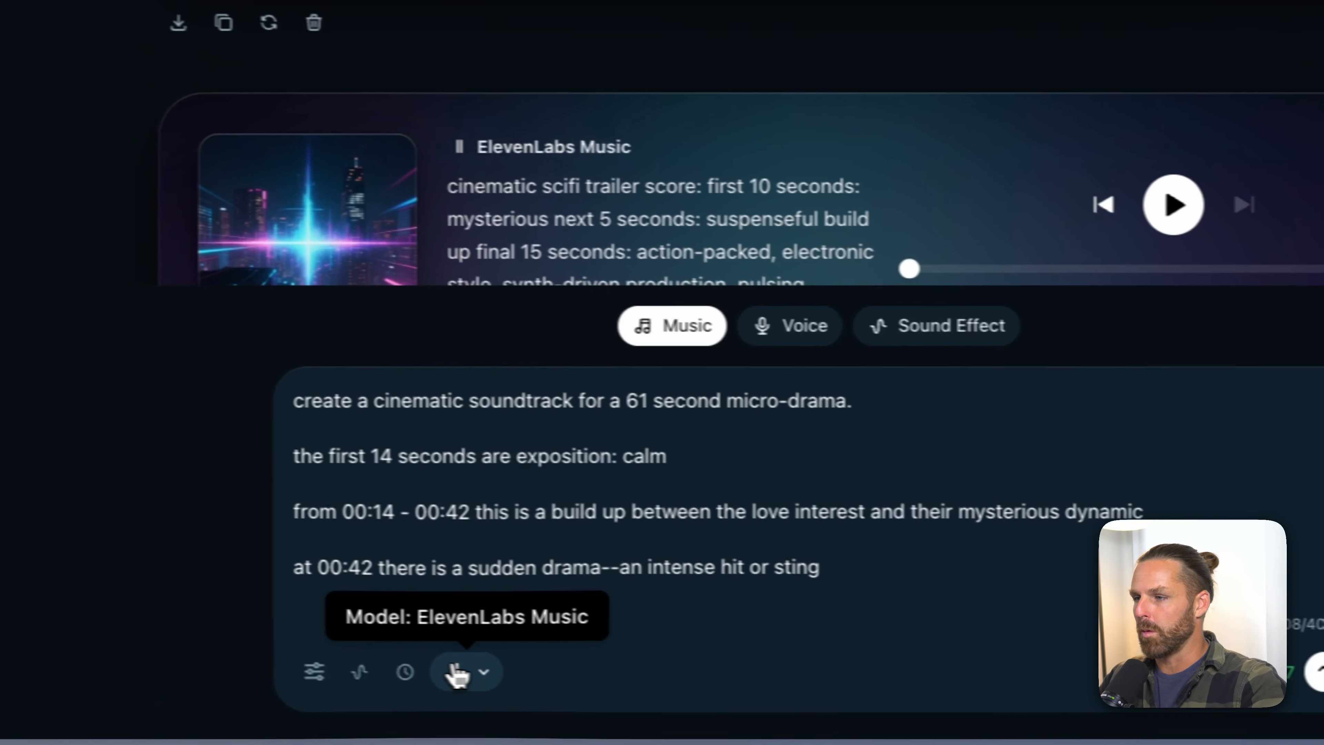
left_click(319, 665)
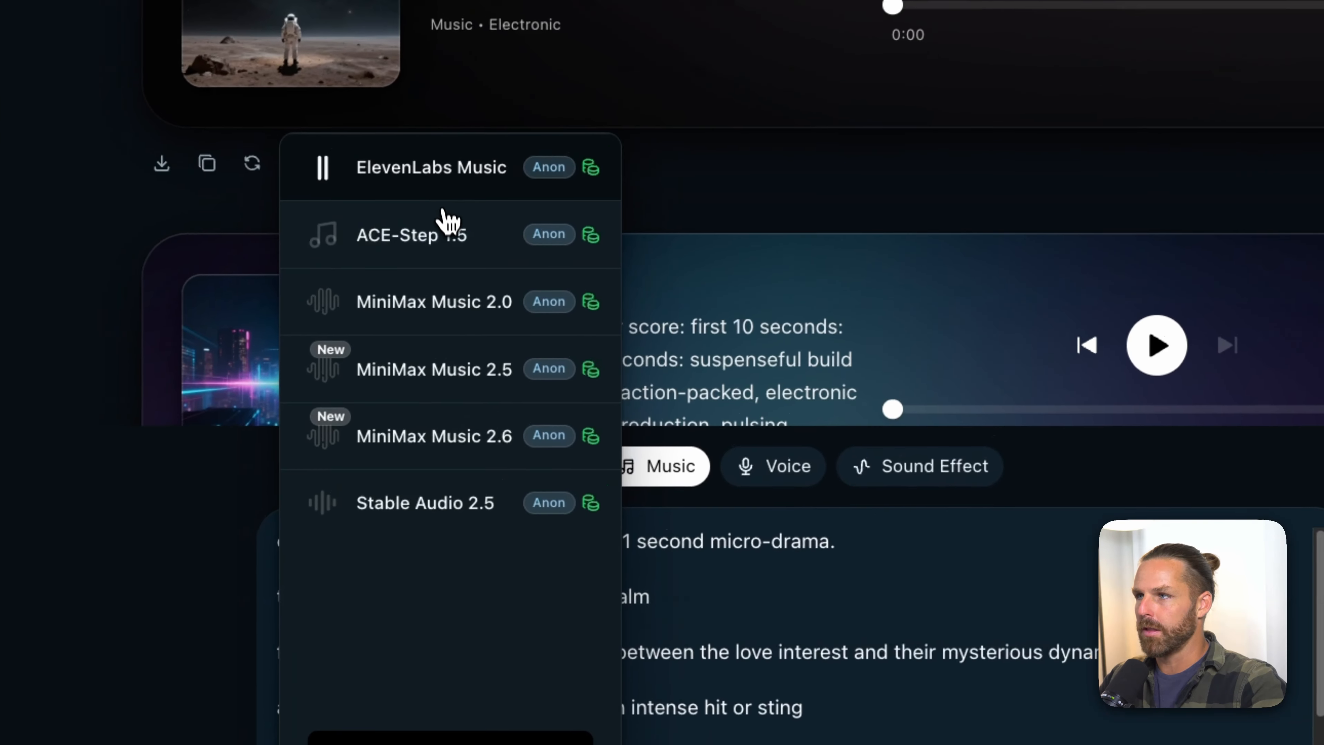
left_click(443, 189)
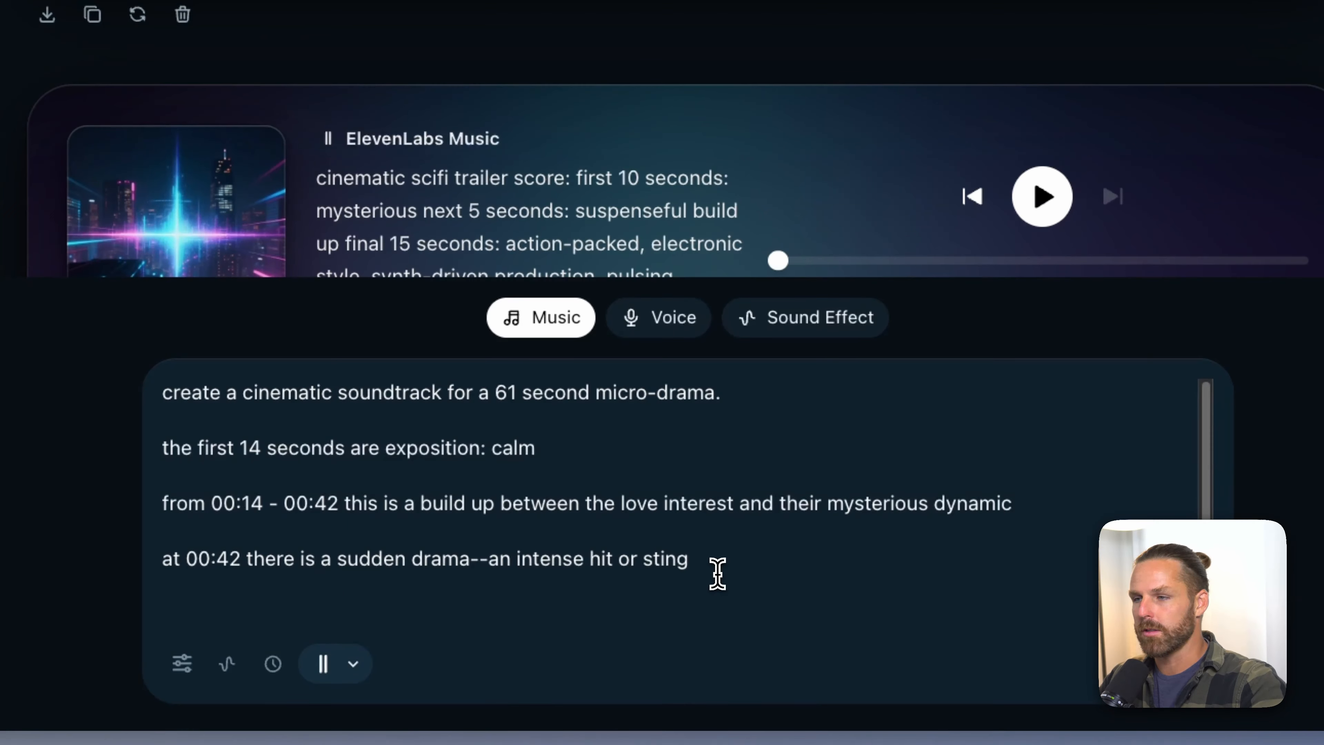
Turn on Force Instrumental for the soundtrack and choose the Orchestra genre style.
left_click(182, 663)
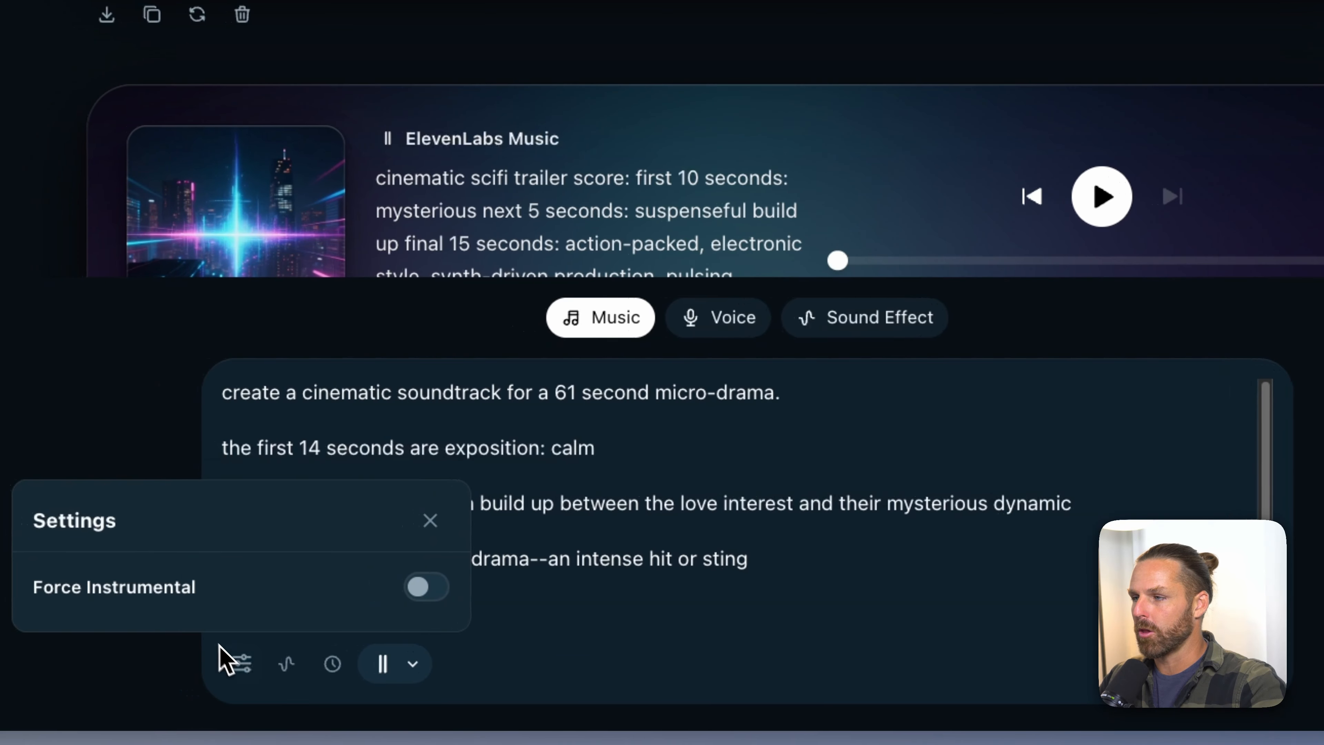
left_click_drag(148, 592, 417, 594)
left_click(420, 588)
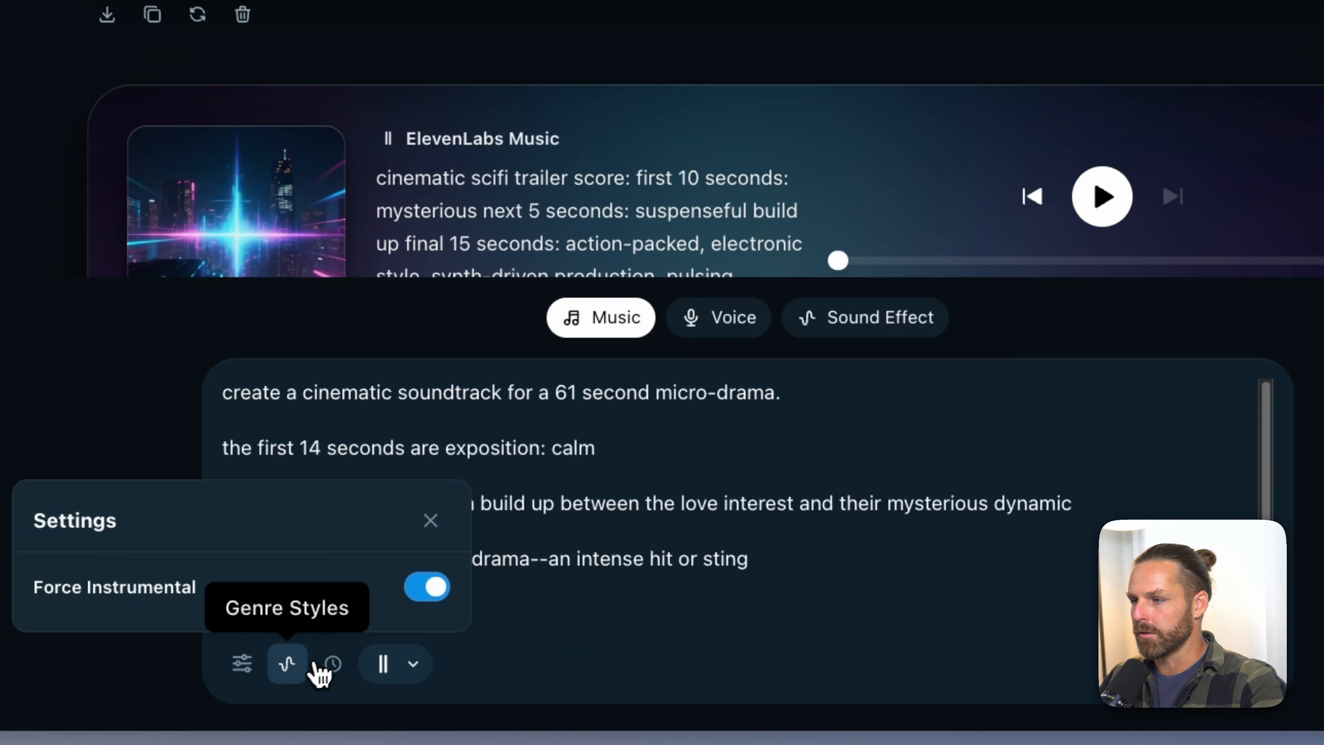
left_click(290, 675)
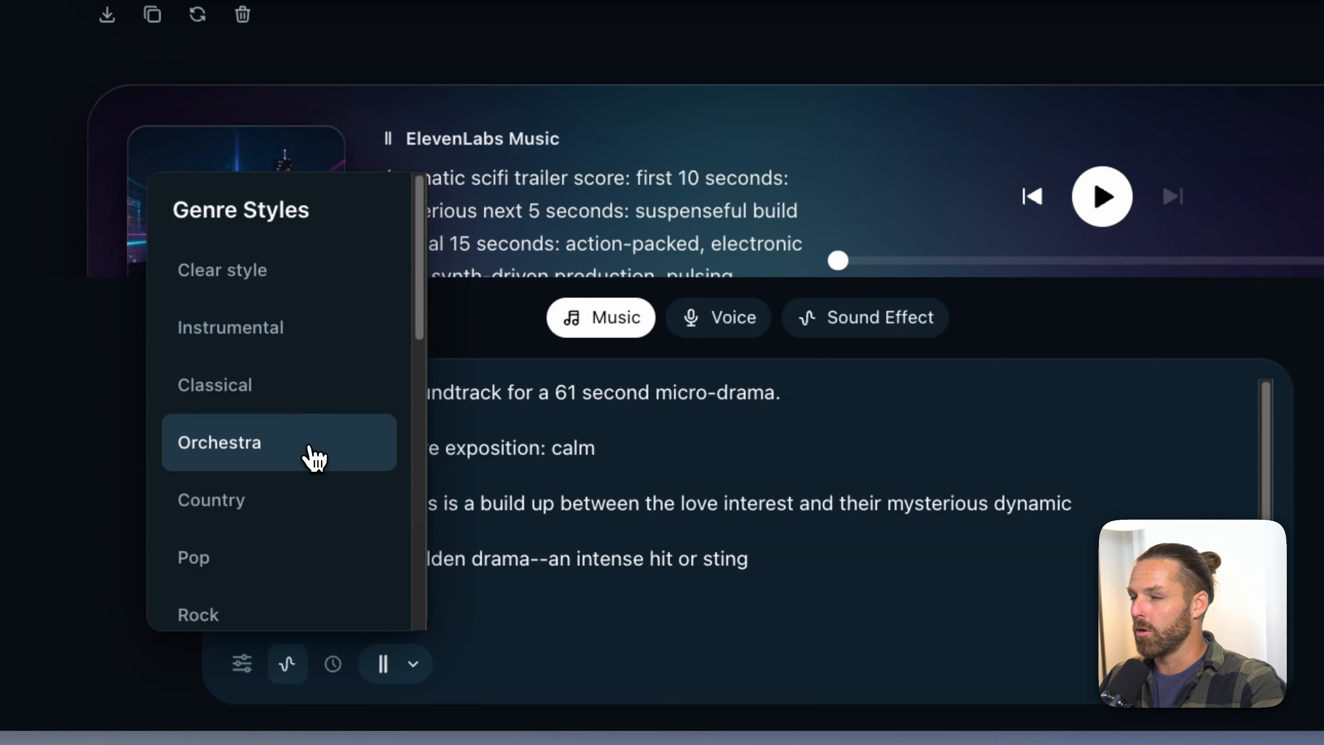
left_click(316, 448)
Set the soundtrack duration to 1:04 and generate the music.
left_click(333, 664)
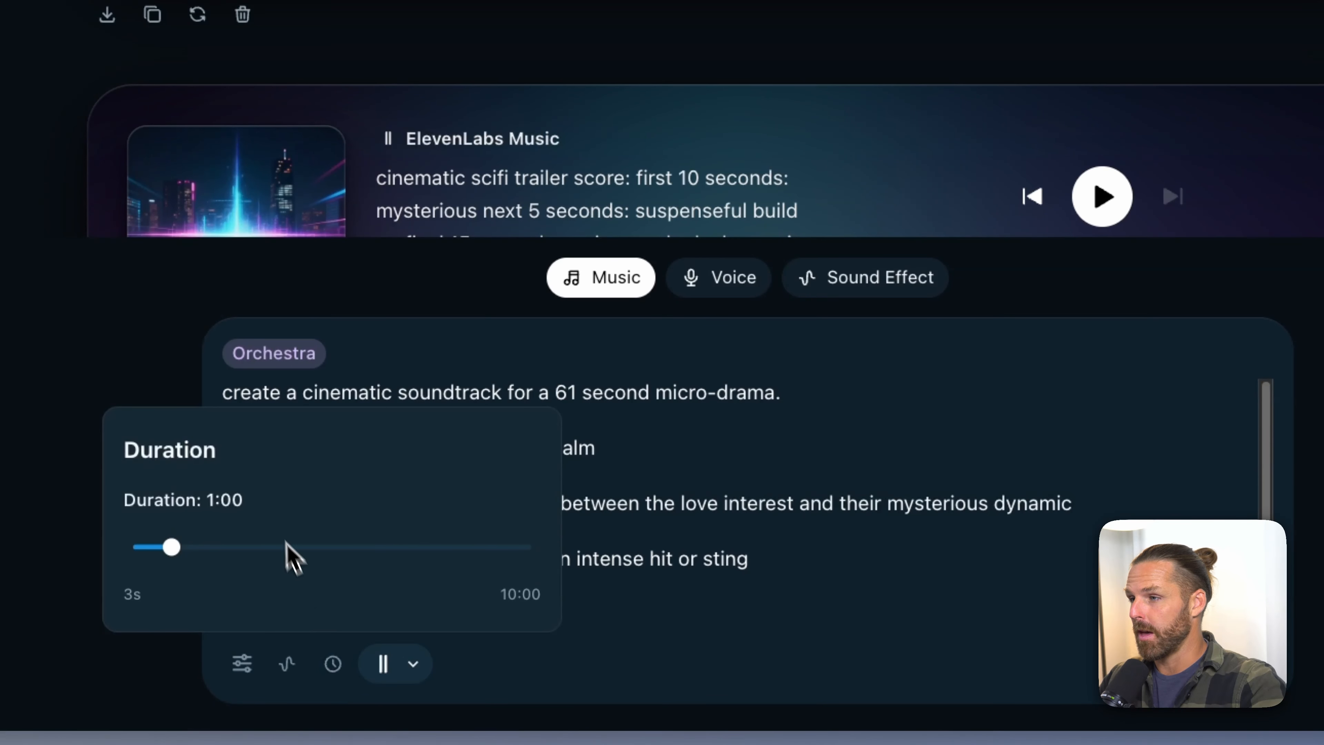
left_click_drag(172, 546, 178, 547)
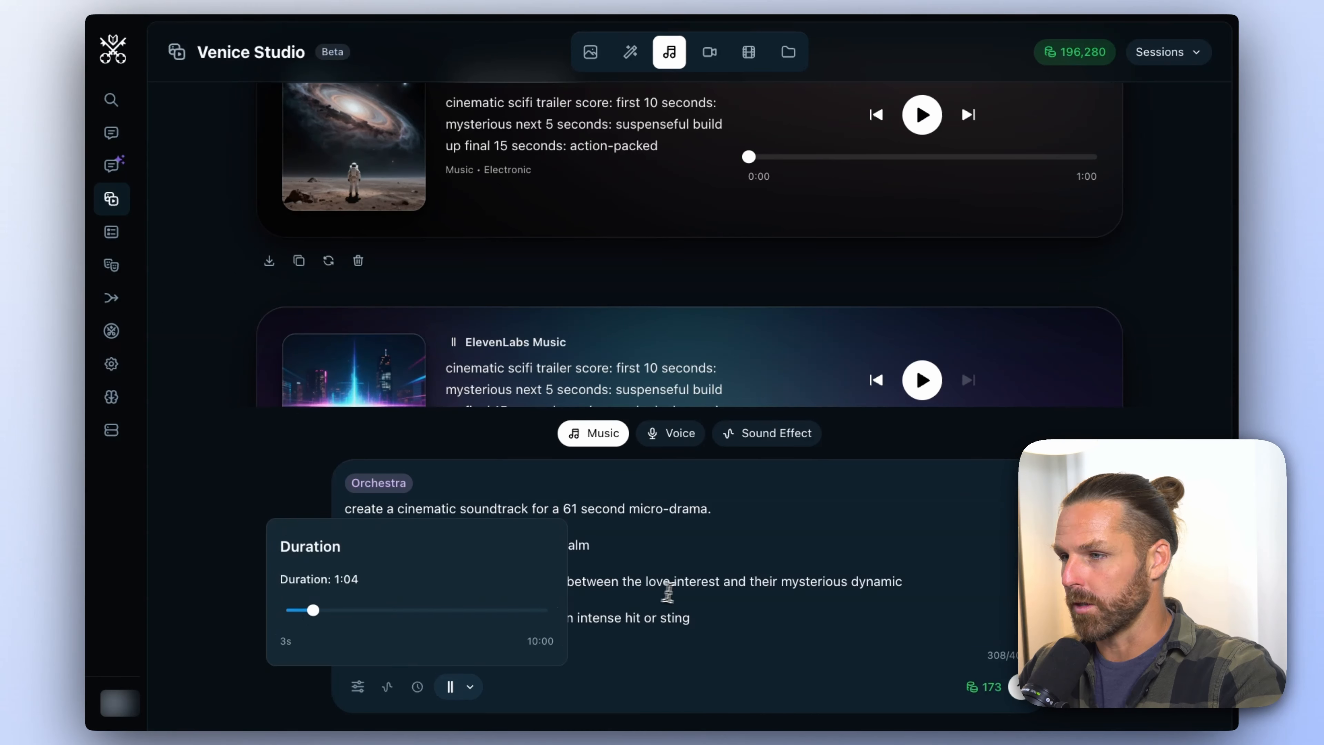
left_click(798, 516)
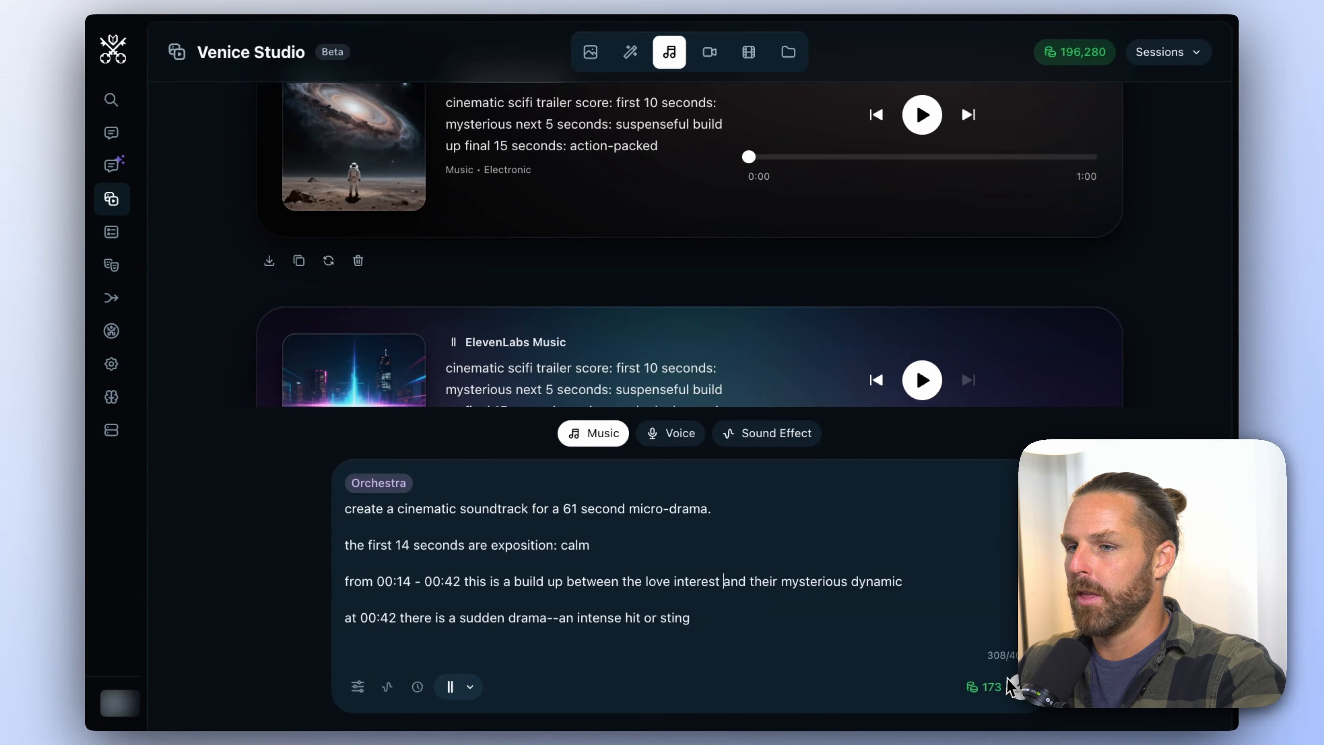
left_click(1018, 688)
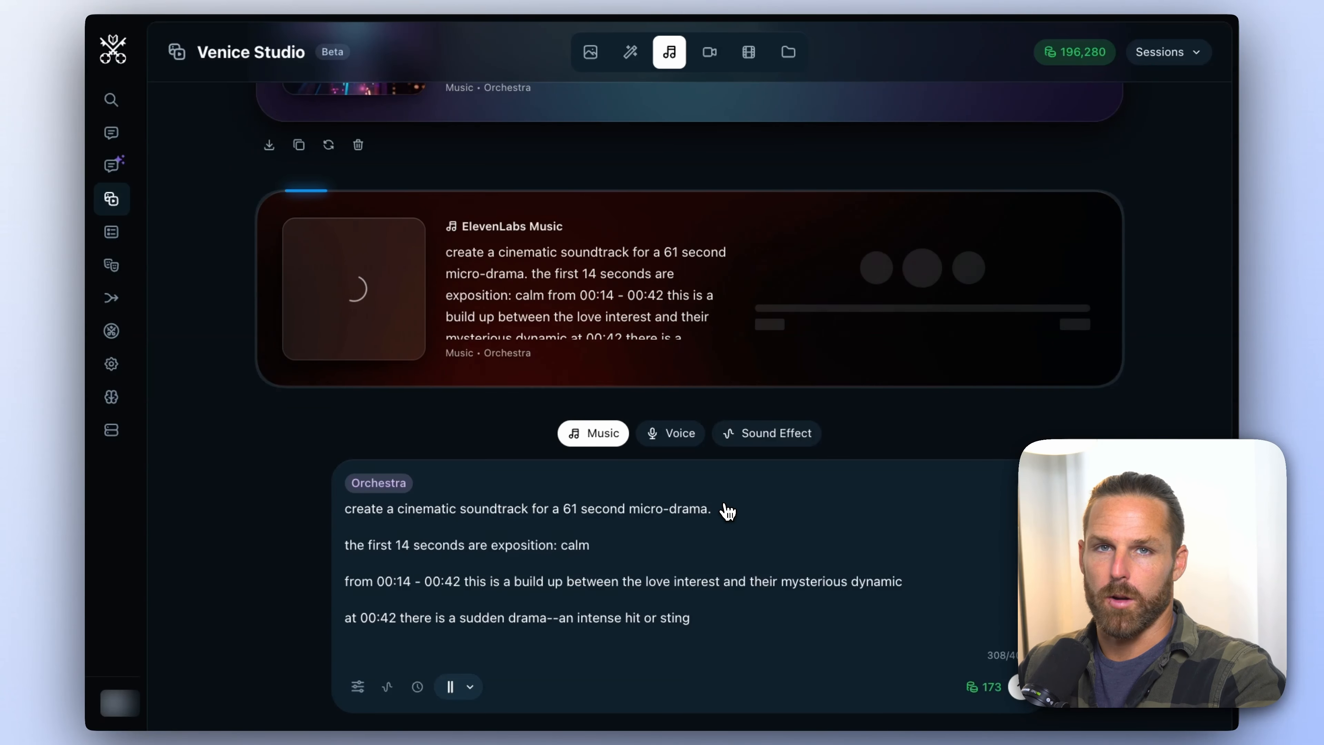
In the treatment chat, describe the 1 minute 1 second video: scene 1 first 14 seconds, scene 2 ending at 42 seconds, scene 3 from 00:44.
left_click(118, 64)
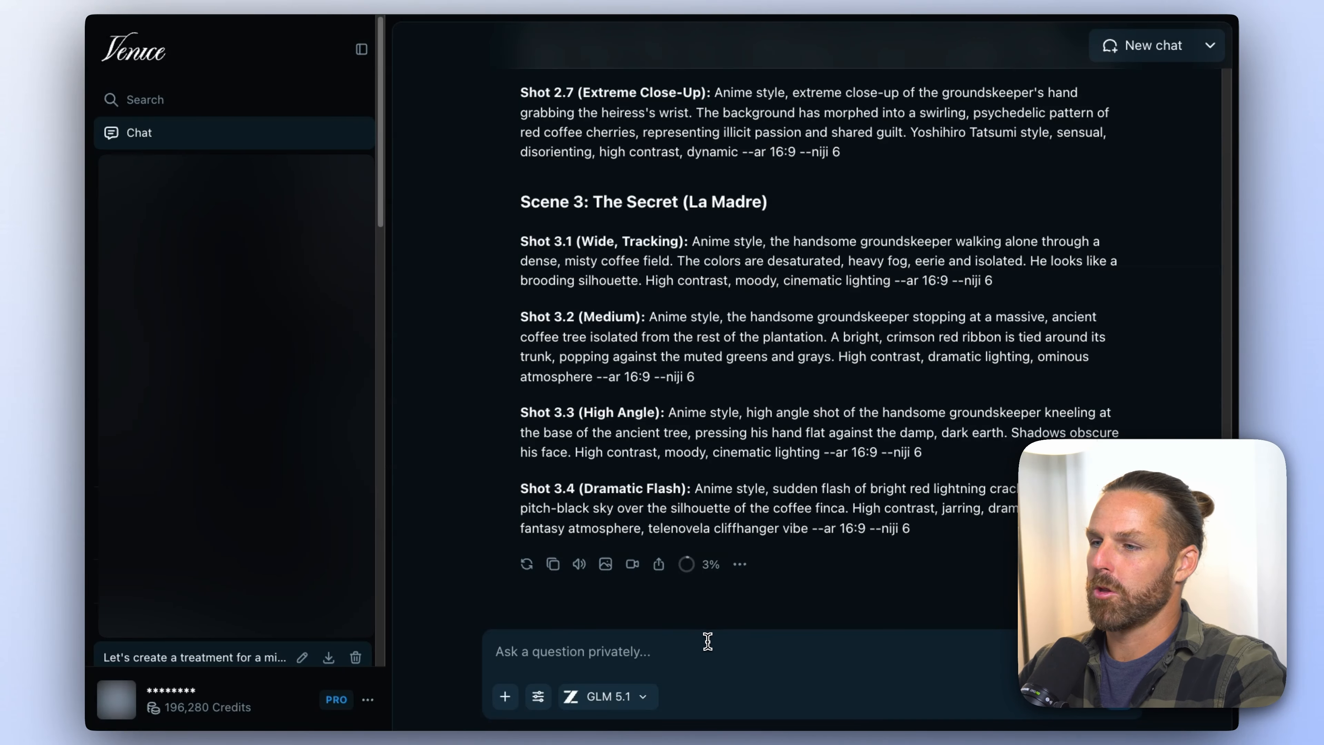
type("The vid")
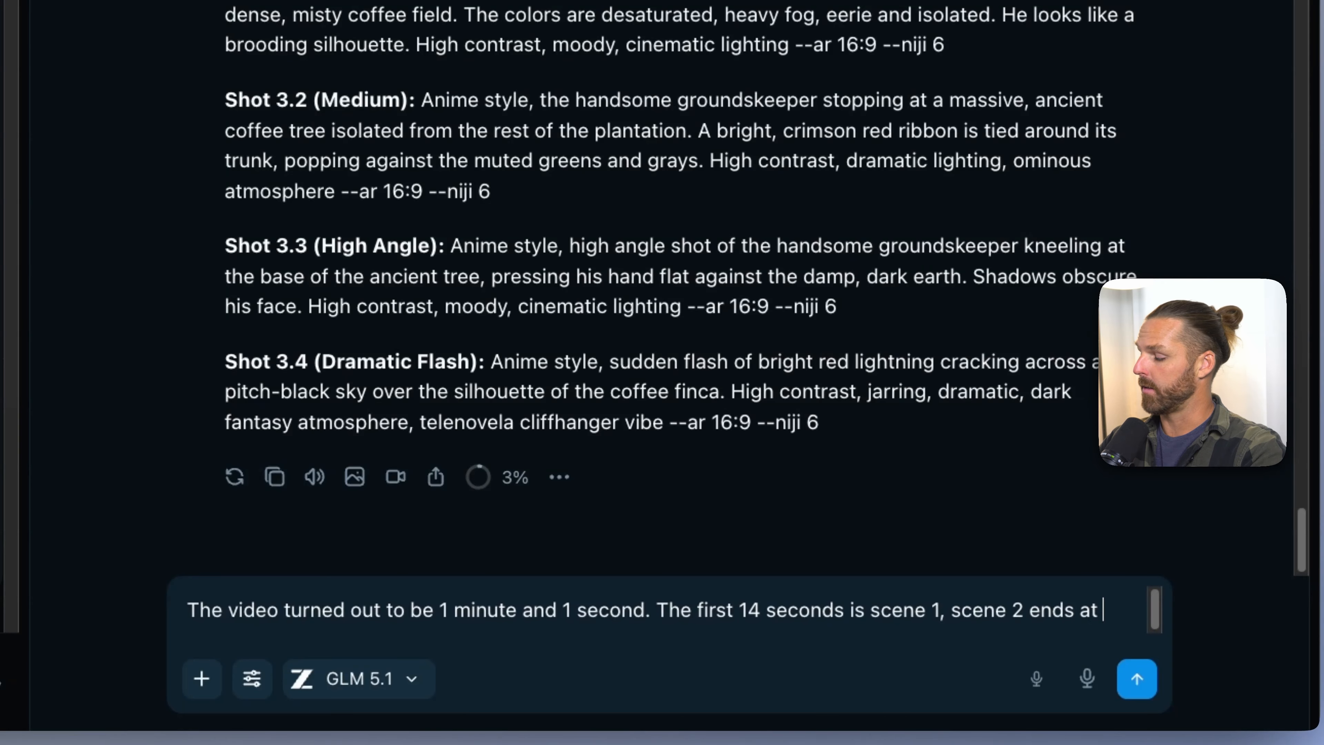
type("2 s")
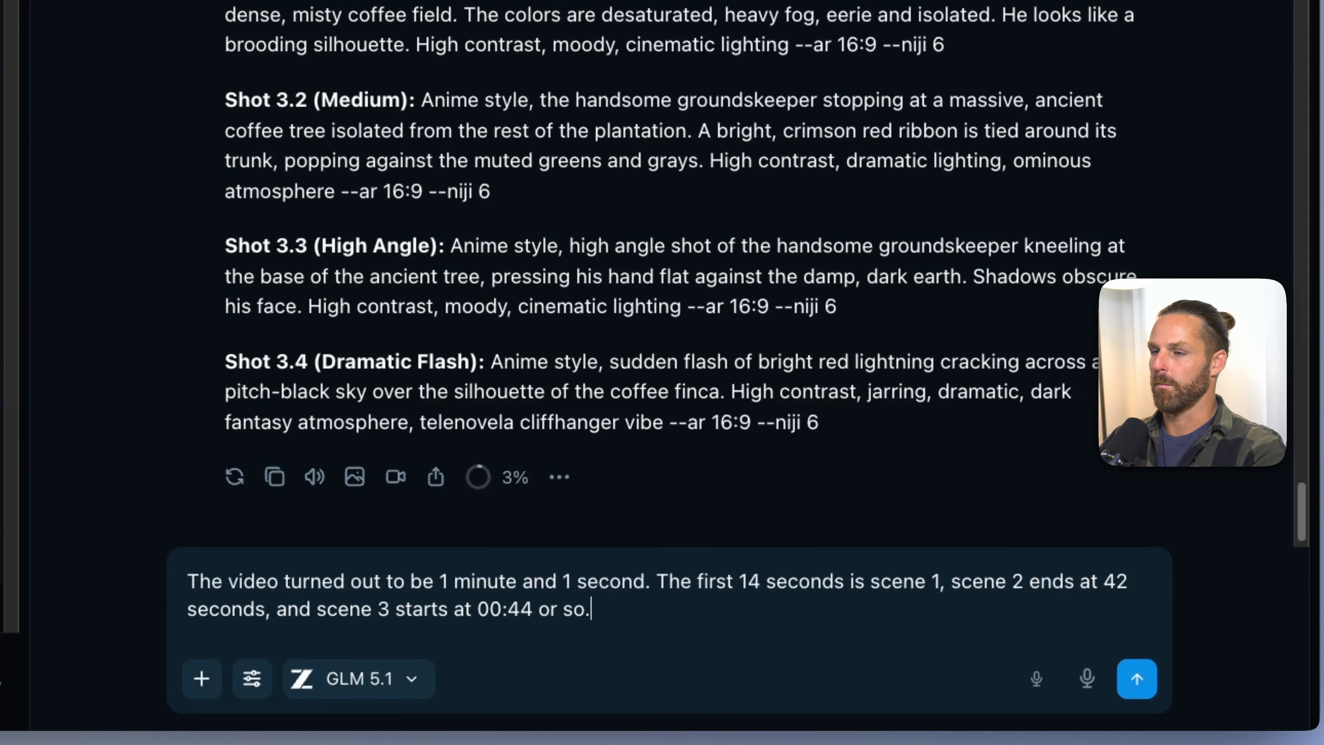
Ask the chat for a soundtrack prompt that accentuates the action and drama unfolding, and read through the reply.
key("shift+Return")
key("shift+Return")
type("Create a prompt for the soundtrack that accentuates the action and drama unfolding ons")
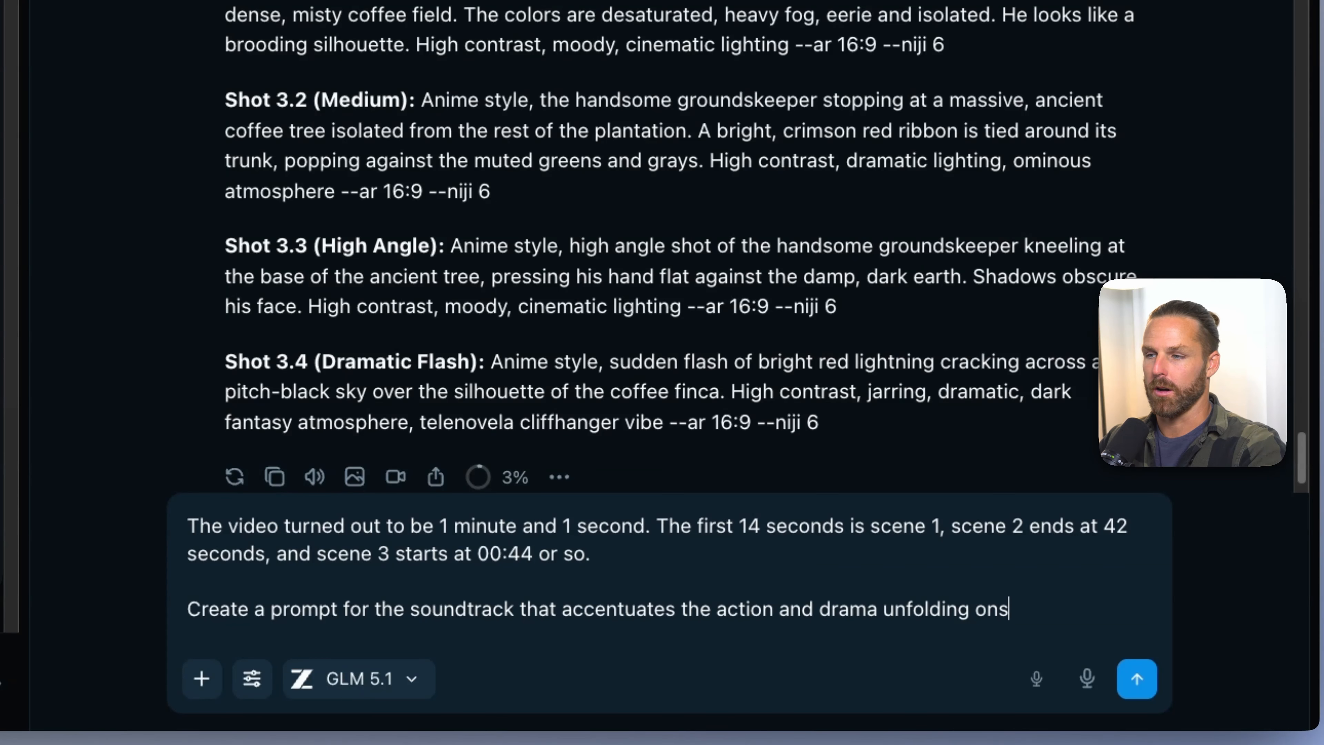
type("n")
key("Return")
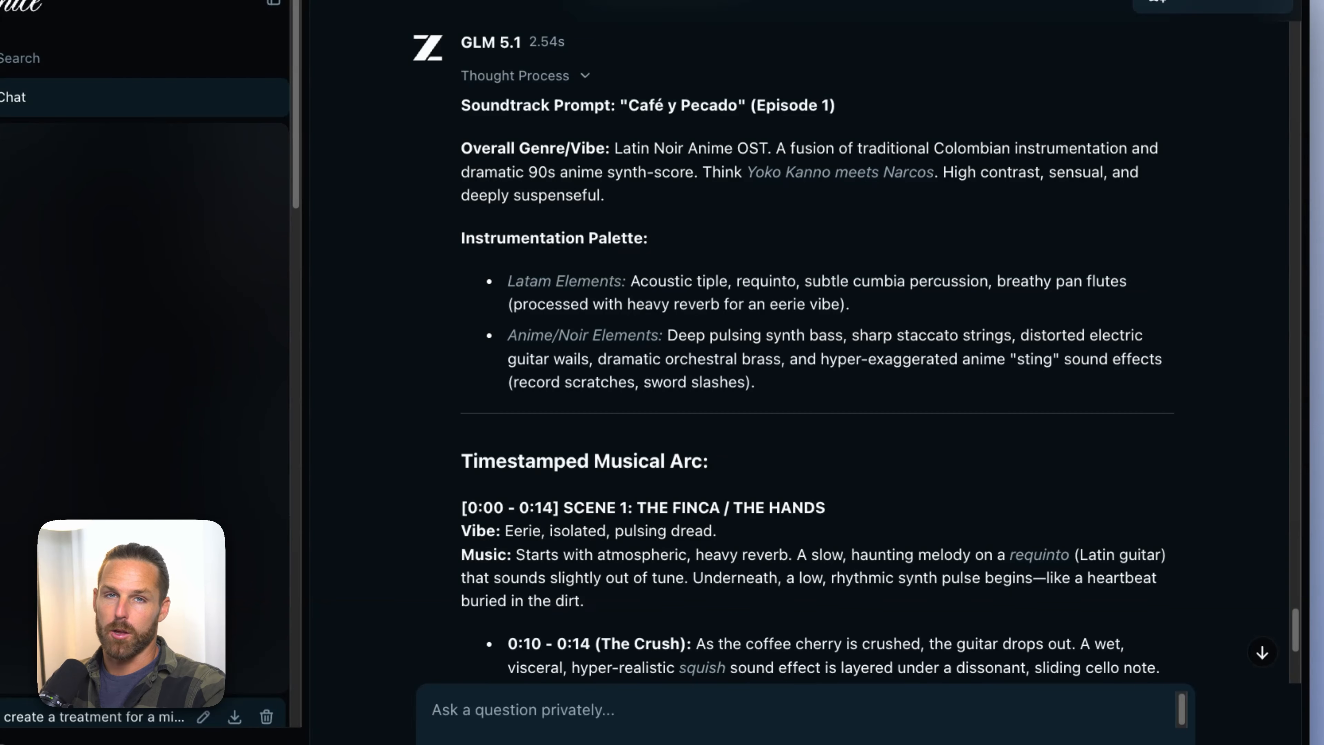
scroll(814, 339, "down", 8)
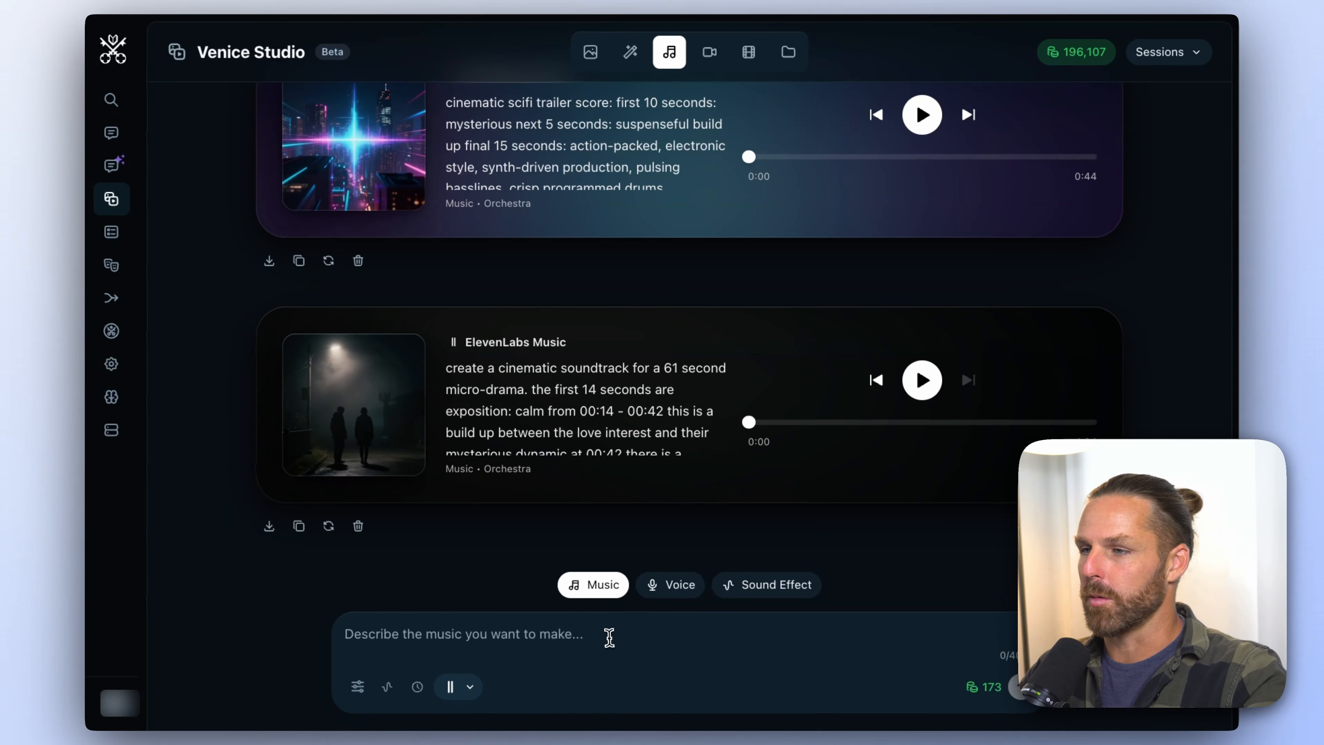
Paste the timed soundtrack prompt into the music description, set the duration to 1:08 and generate the track.
left_click(606, 636)
key("ctrl+v")
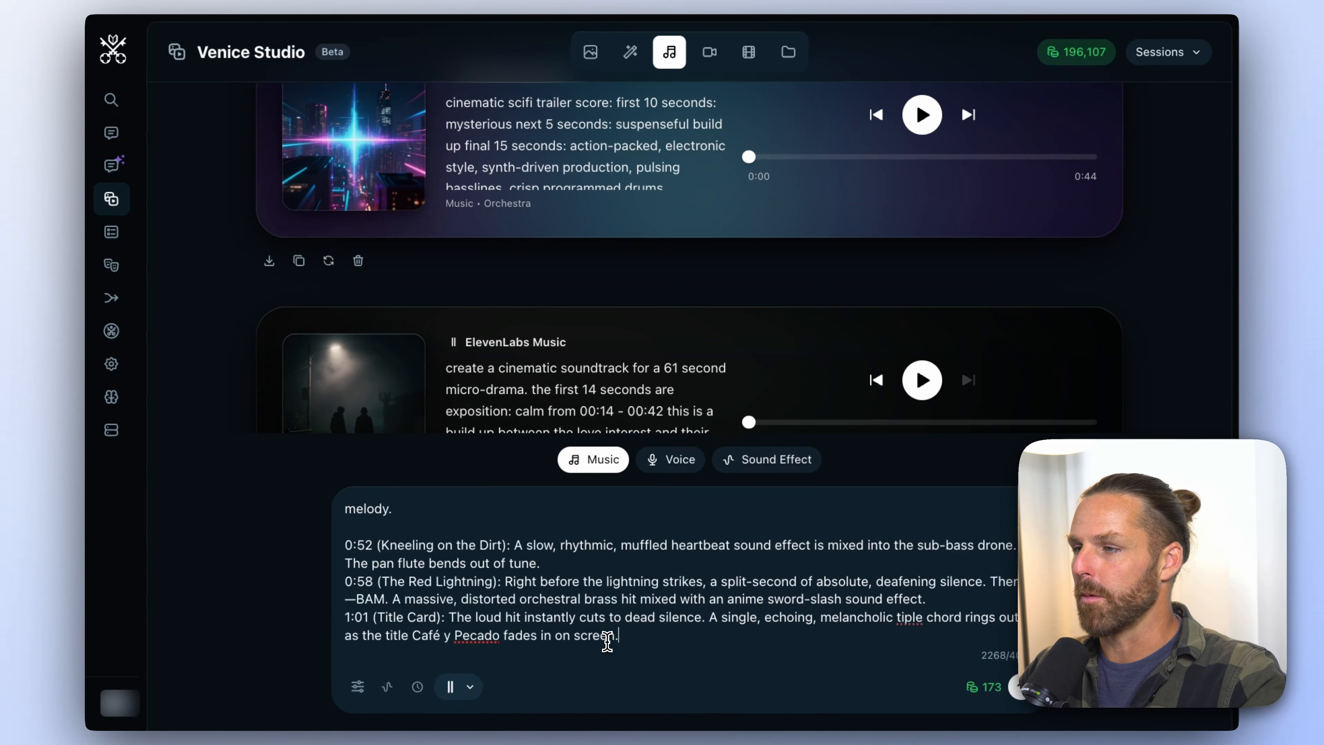
left_click(417, 687)
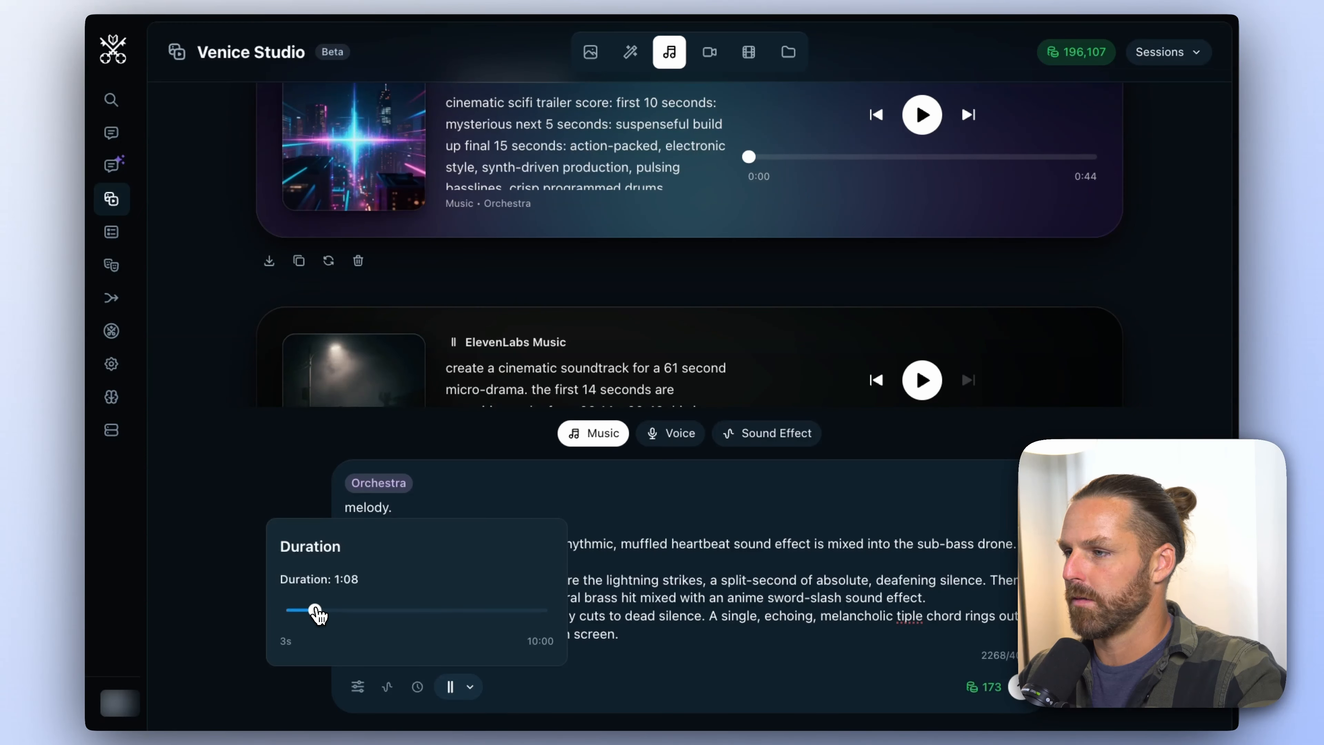
left_click(704, 589)
key("Return")
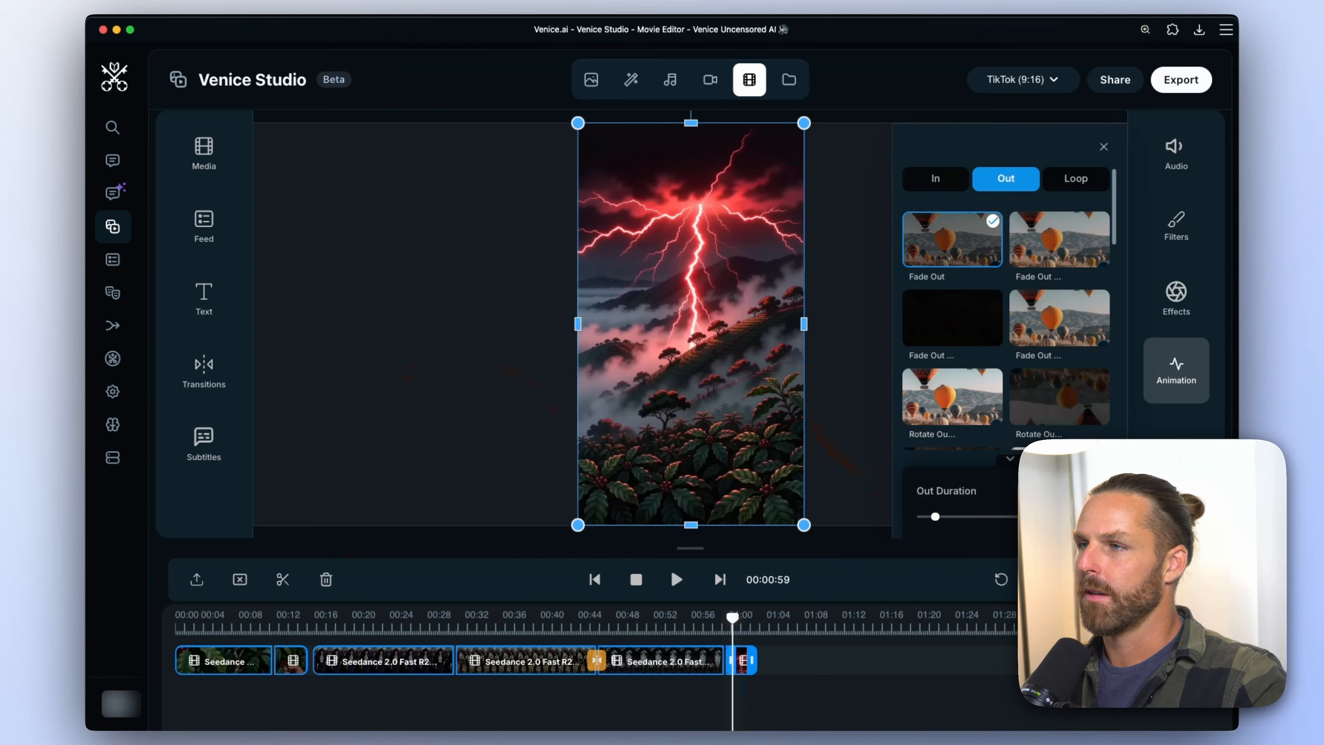
Place the library_bb9a8c3b soundtrack from the audio library at the start of the movie timeline.
left_click(571, 452)
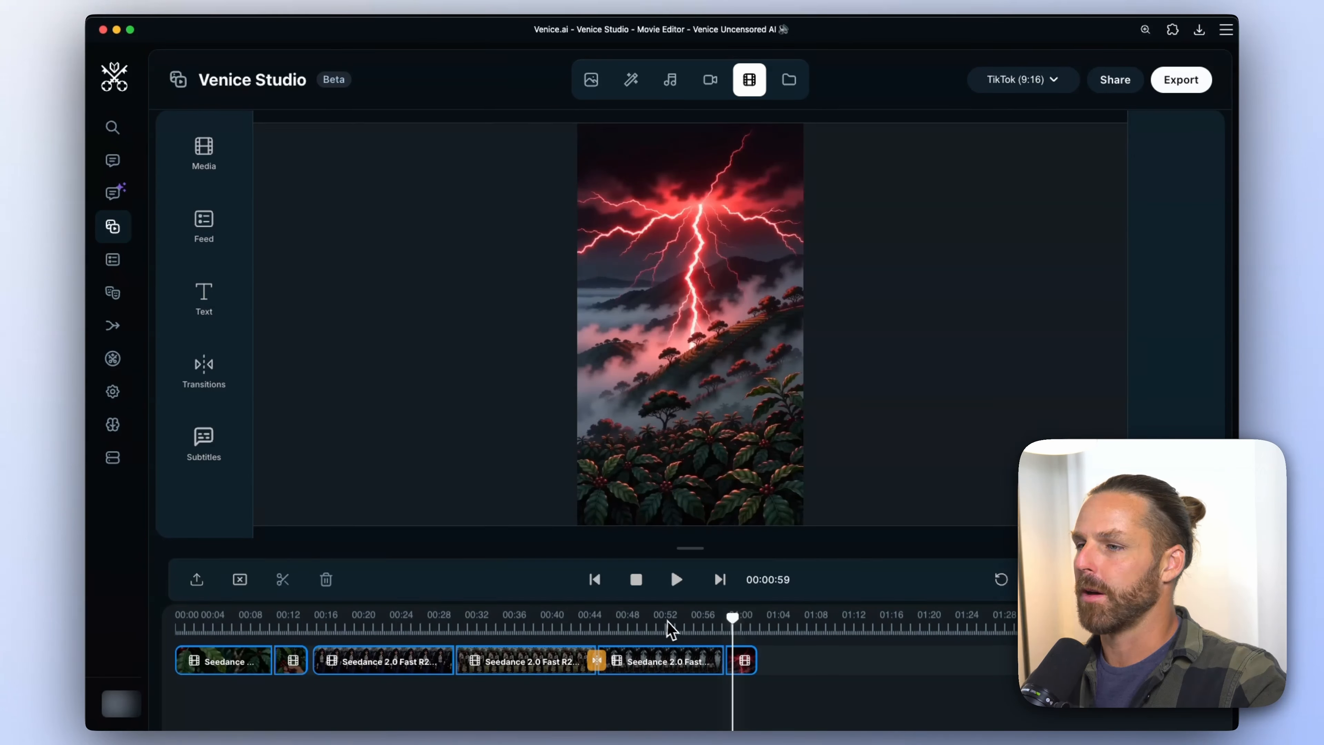
left_click(686, 626)
left_click(214, 167)
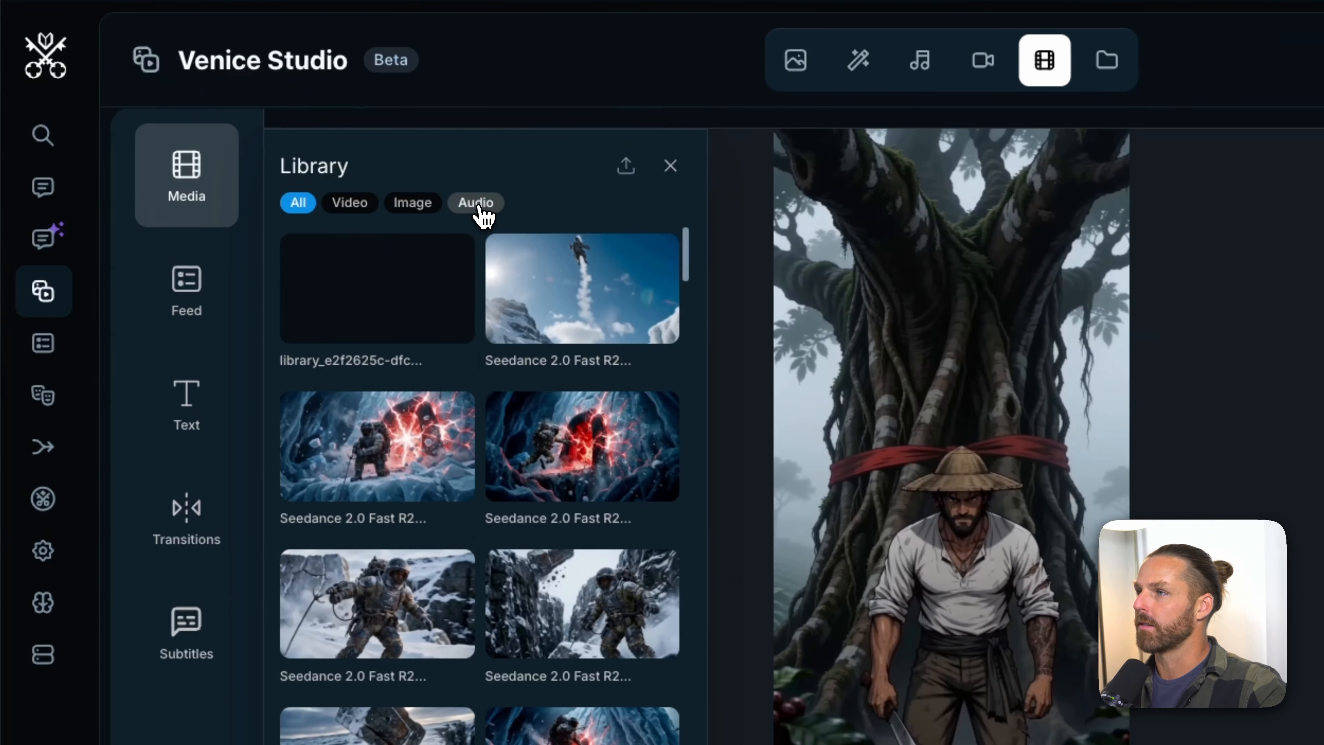
left_click(477, 204)
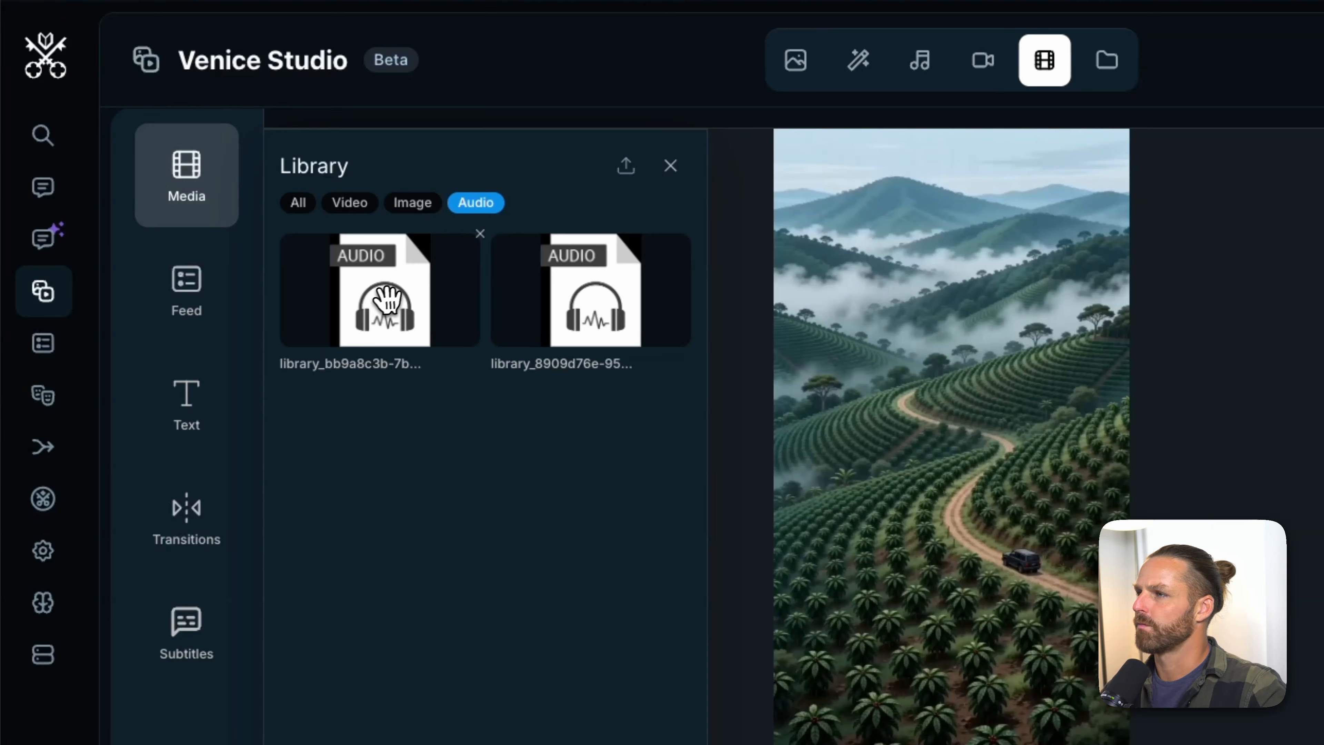
left_click(417, 297)
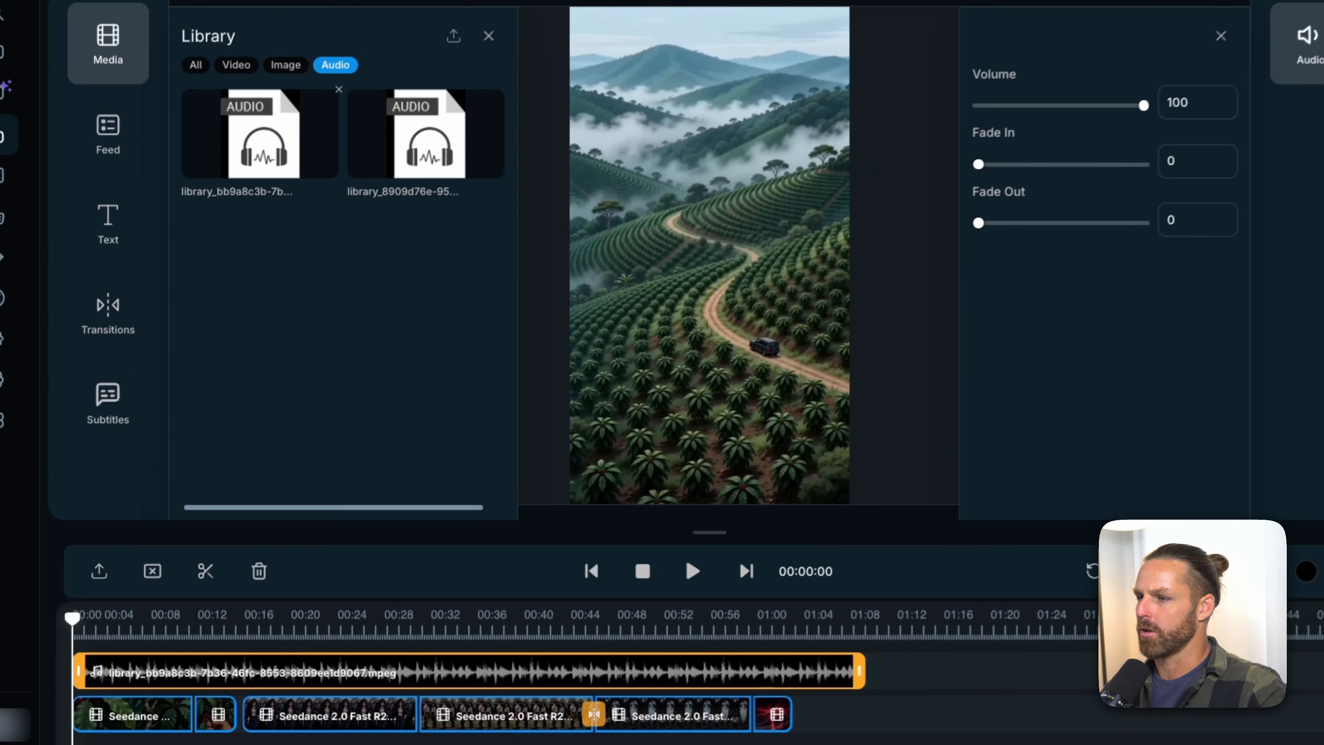
Play the whole movie with the library_bb9a8c3b soundtrack to judge how the music fits the scenes.
key("space")
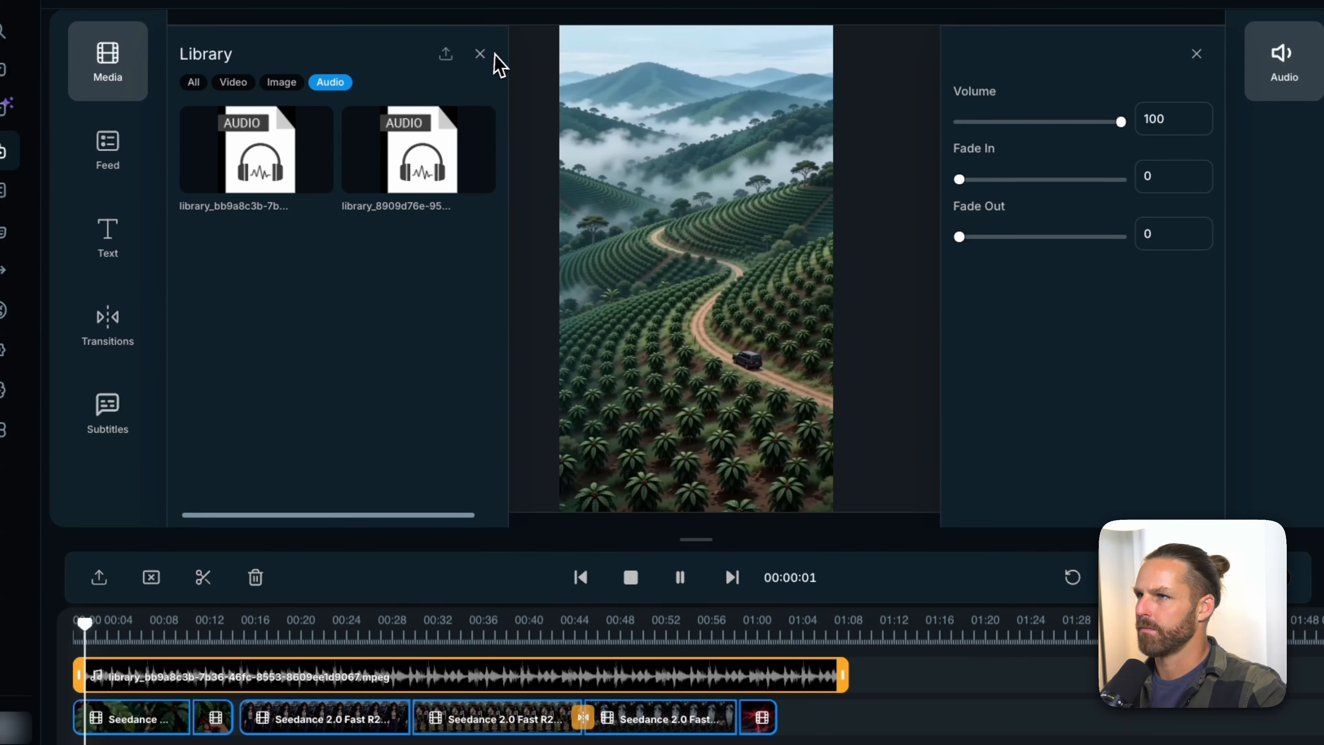
left_click(480, 54)
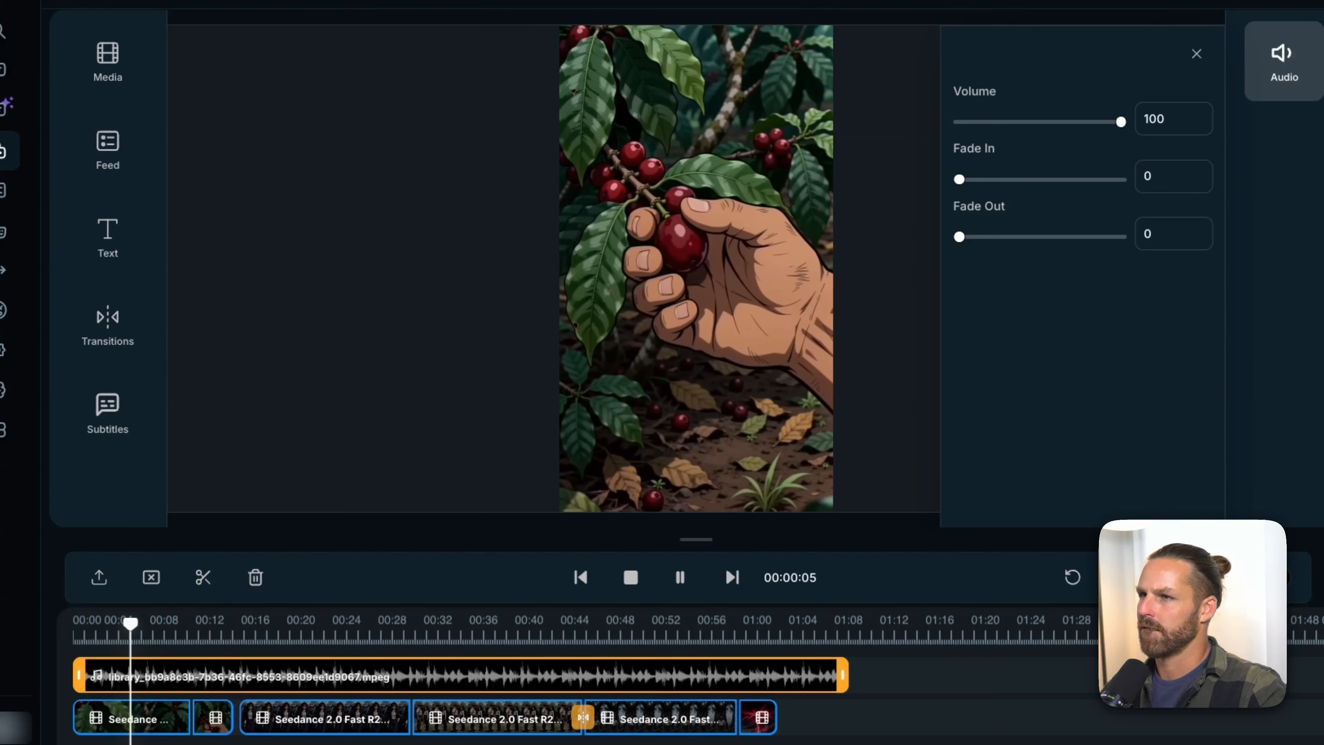
left_click(1195, 55)
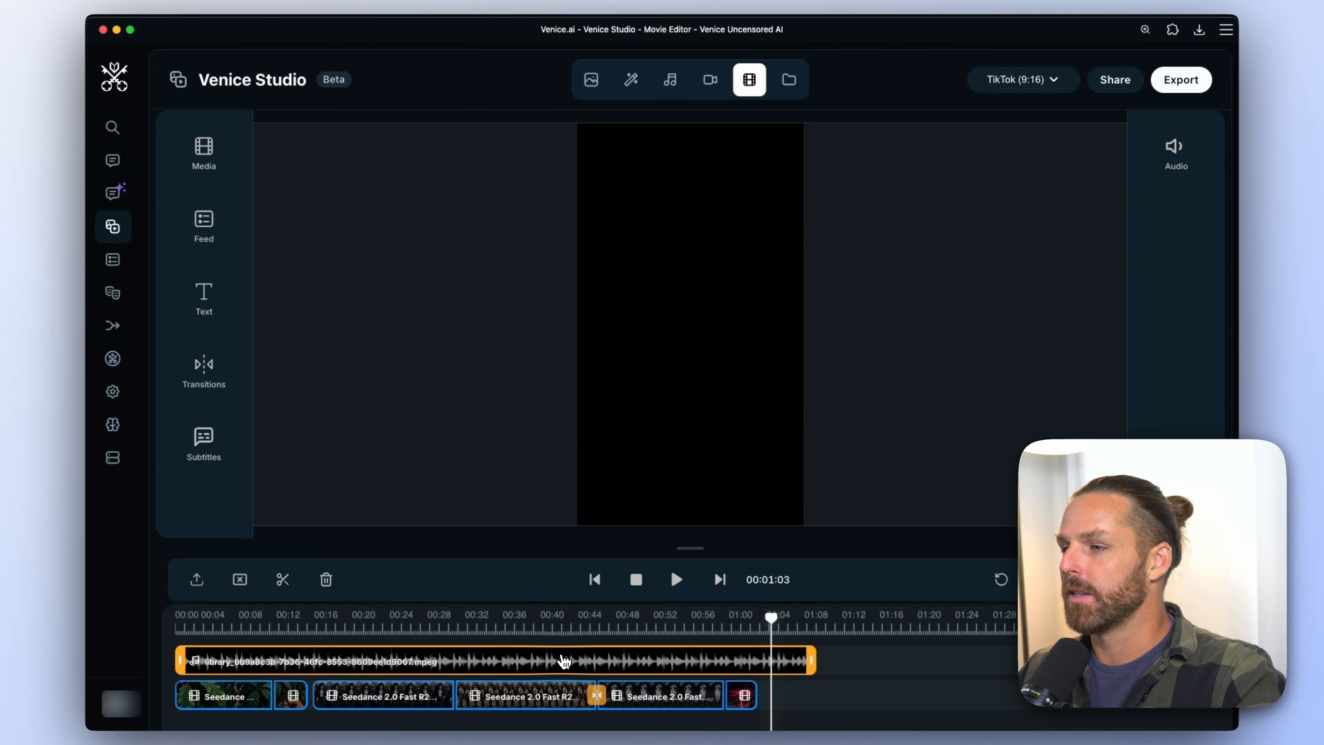
Swap the soundtrack for library_8909d76e at the start of the timeline and play the movie through to compare.
scroll(561, 659, "down", 1)
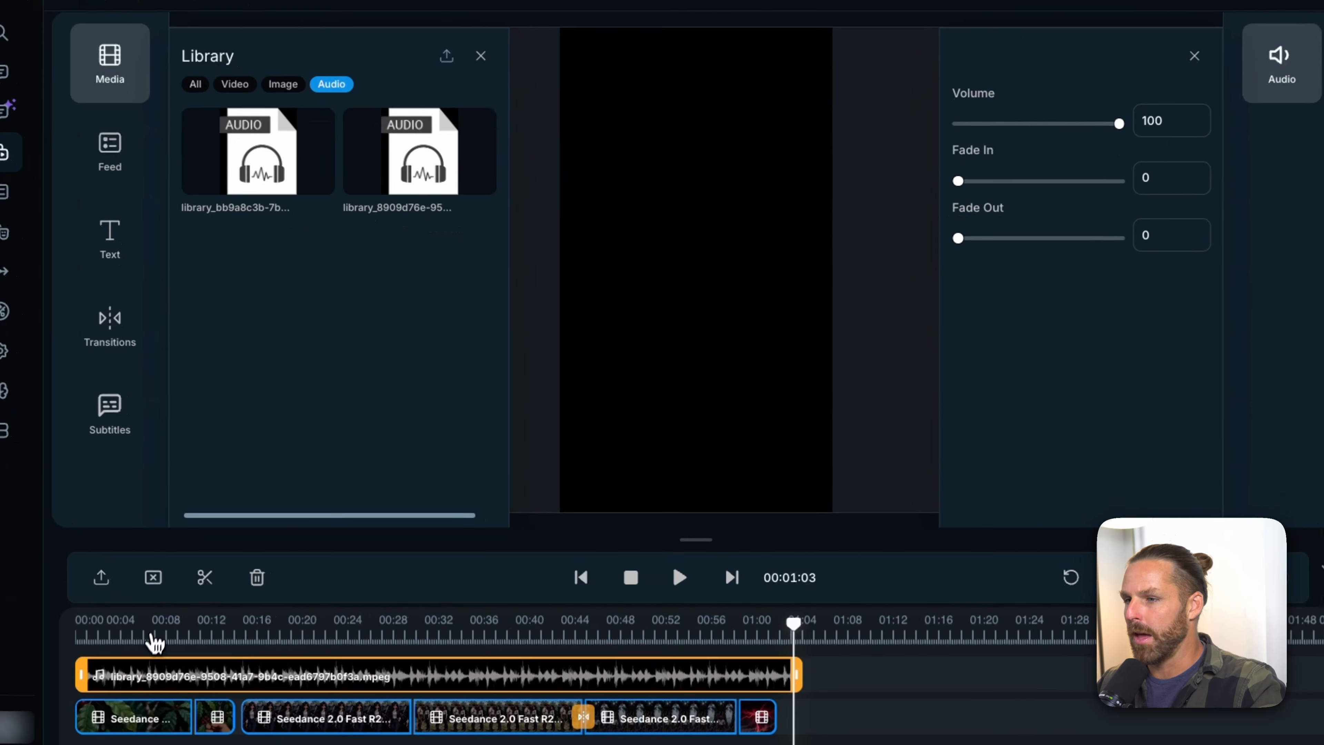
left_click_drag(238, 625, 175, 631)
key("space")
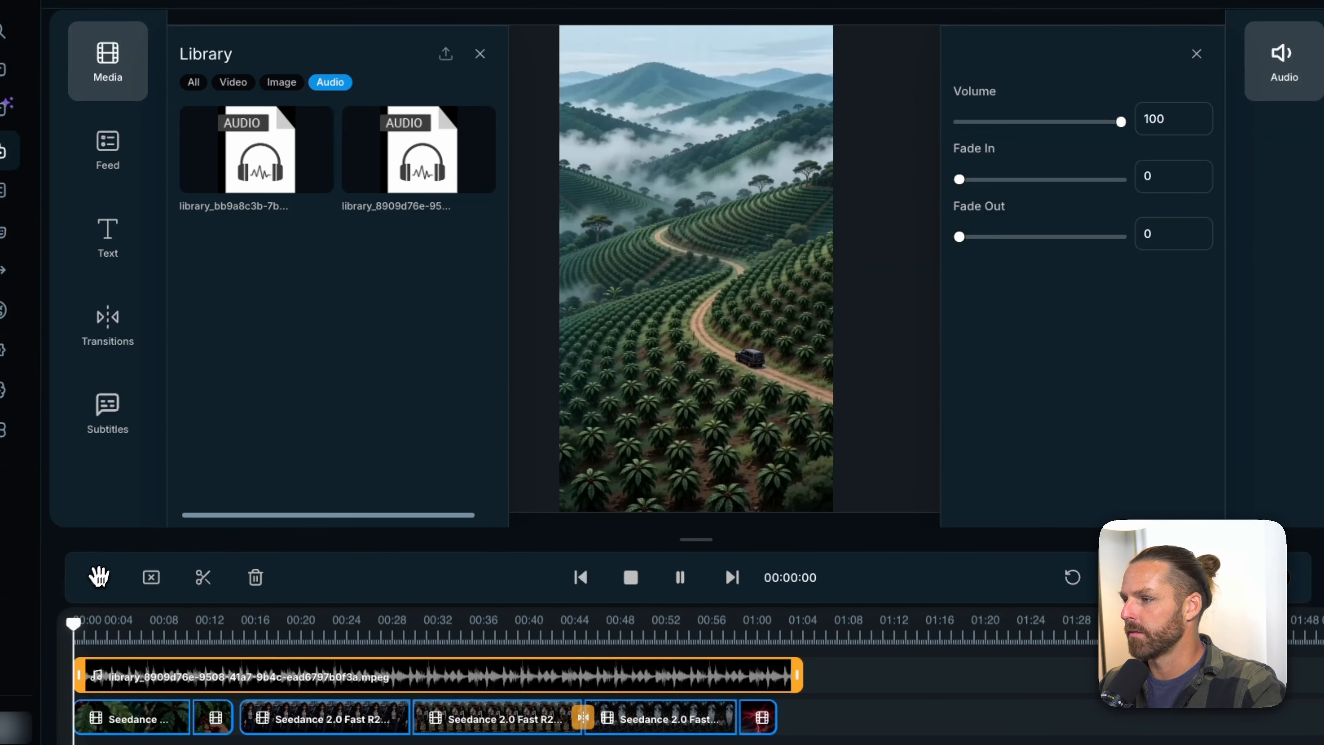
left_click(480, 54)
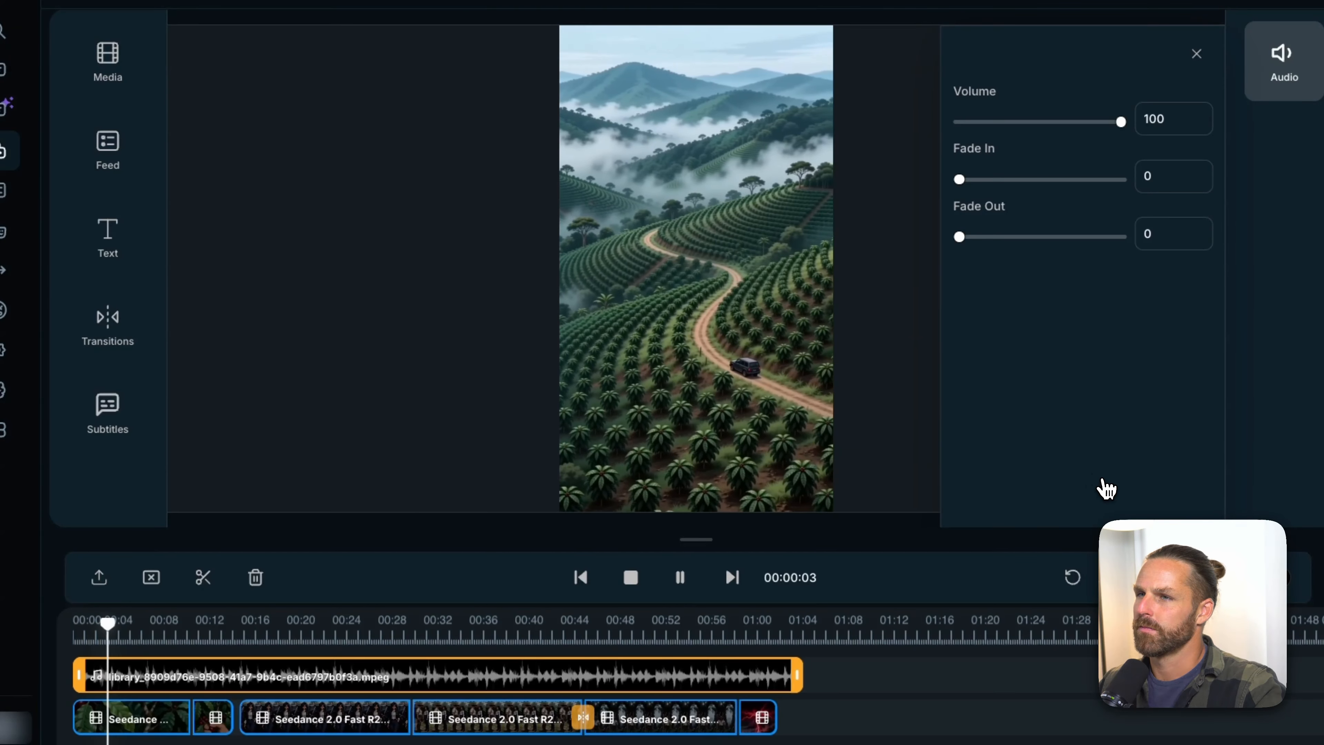
left_click(1198, 54)
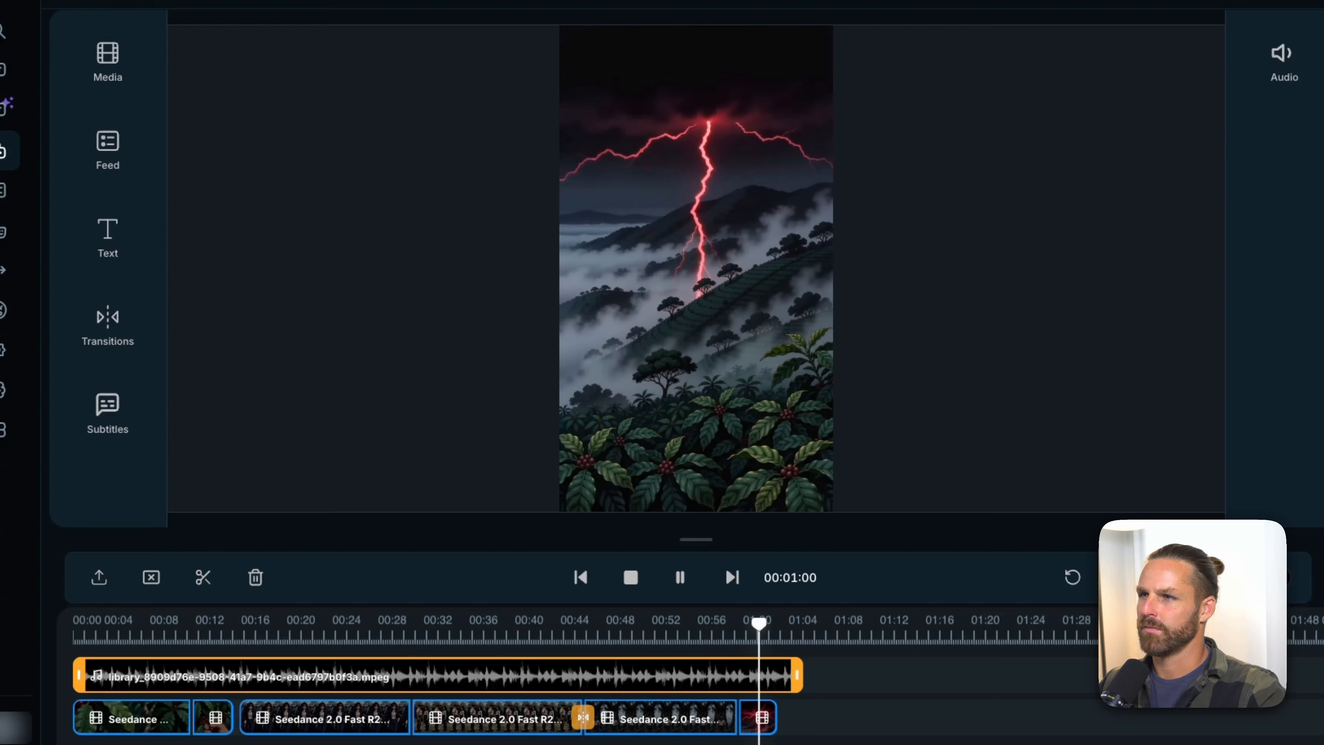
key("space")
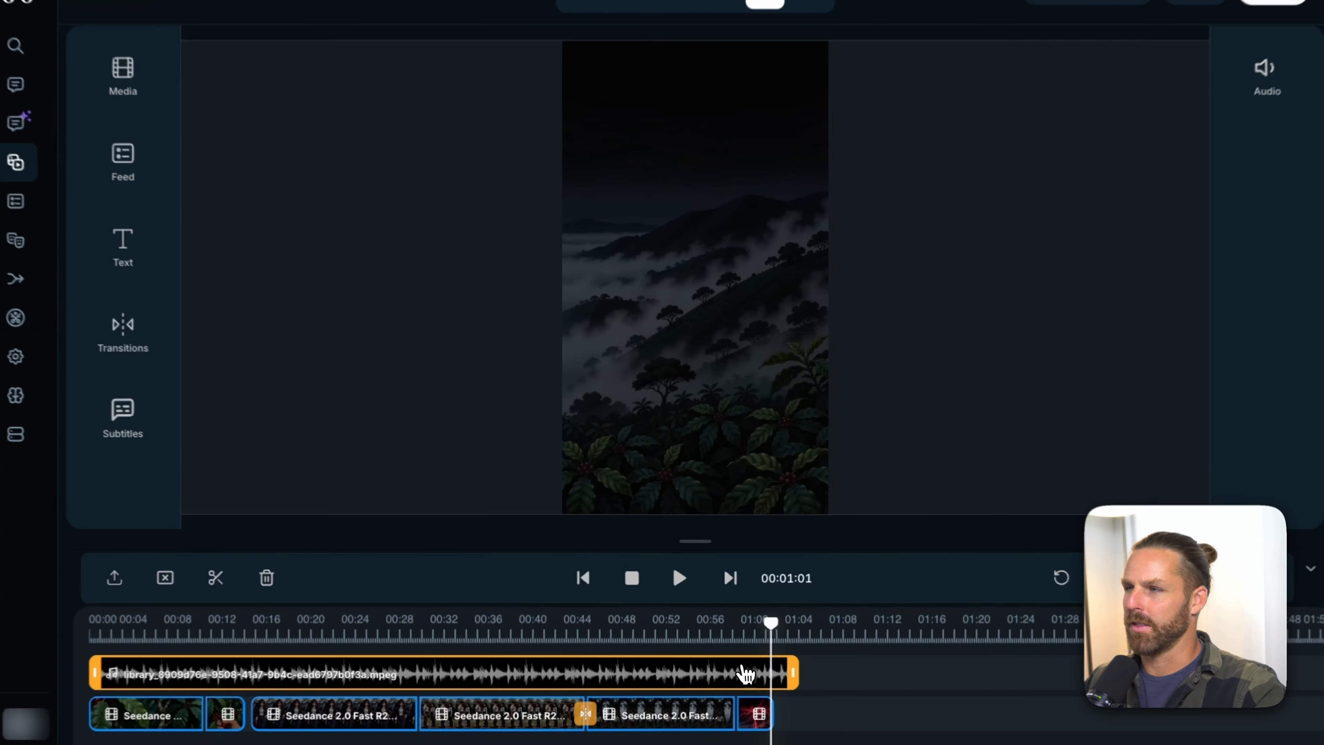
Delete the library_8909d76e soundtrack and put library_bb9a8c3b back, aligned to the start of the timeline.
key("Delete")
left_click(122, 74)
left_click(338, 97)
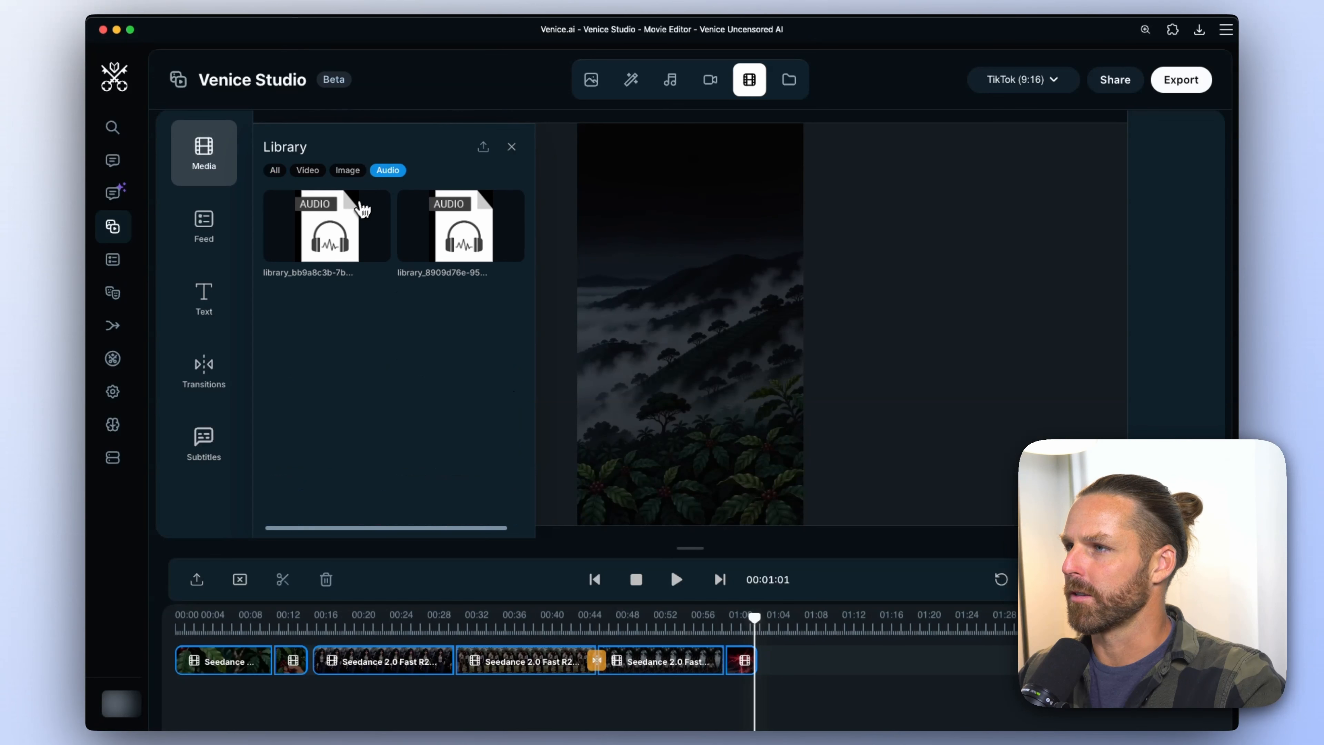
left_click(363, 210)
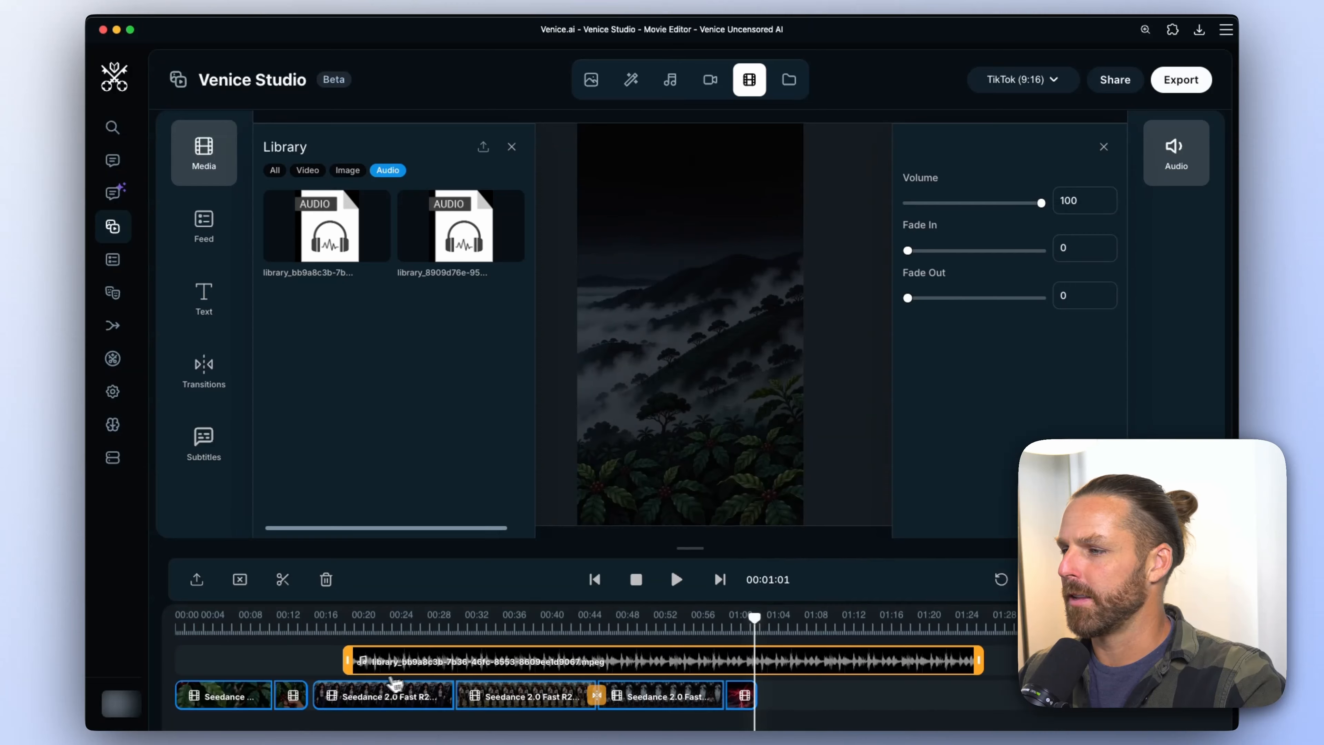
left_click_drag(394, 684, 229, 681)
Add a Plain text title after the last clip at 00:01:02, reading "Cafe y Pecado".
left_click(760, 623)
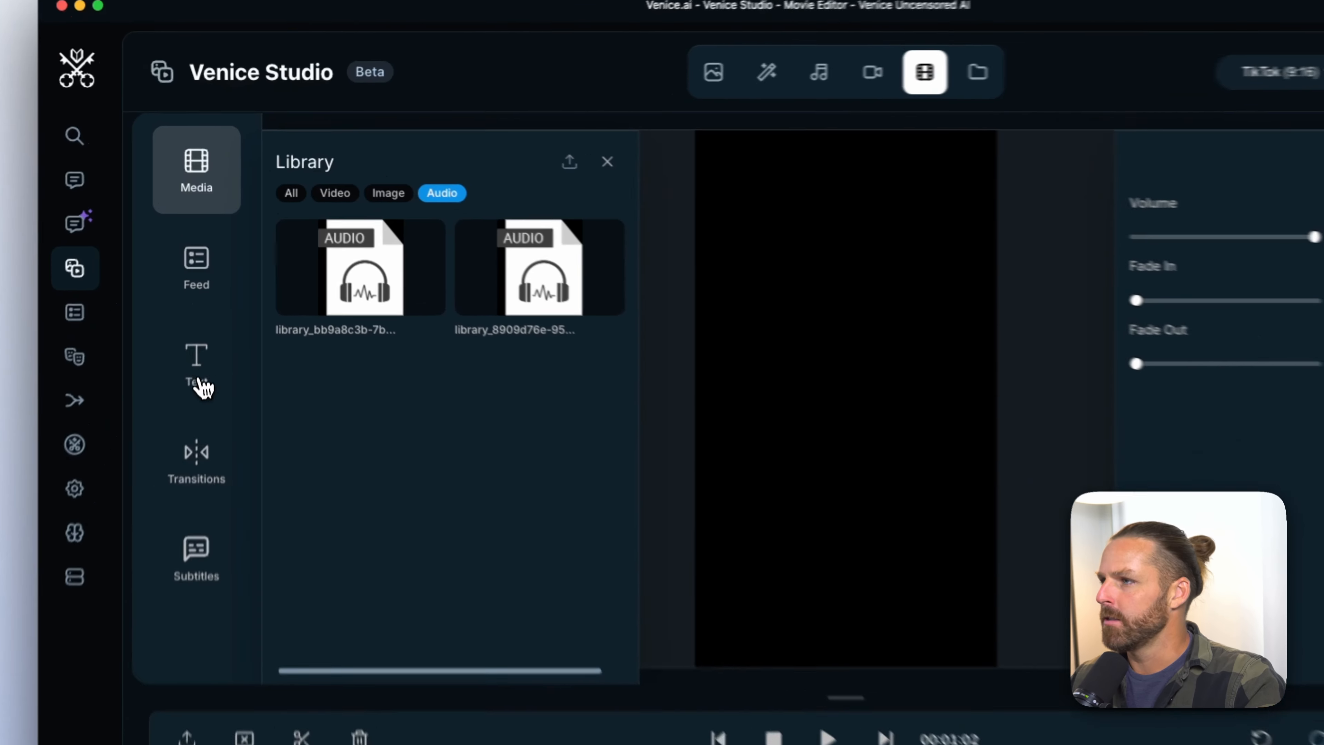
left_click(203, 298)
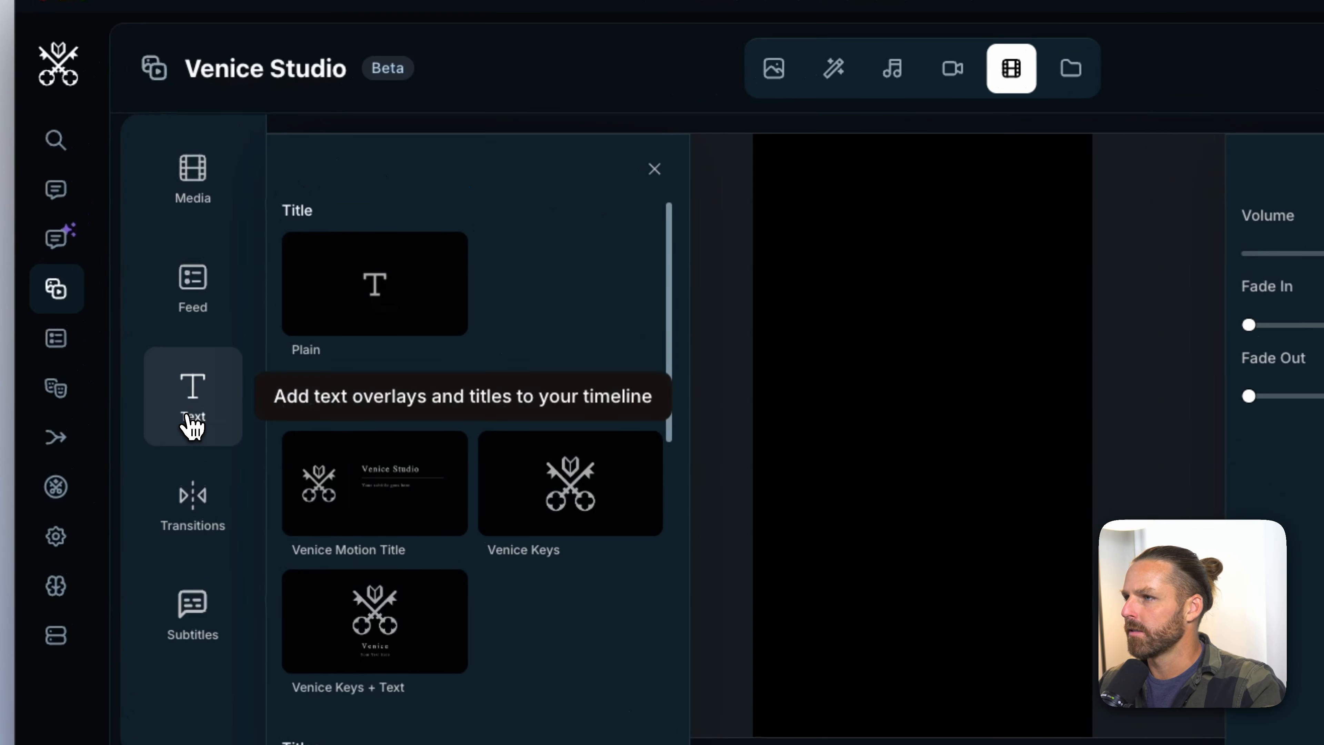
left_click(411, 328)
scroll(596, 481, "down", 5)
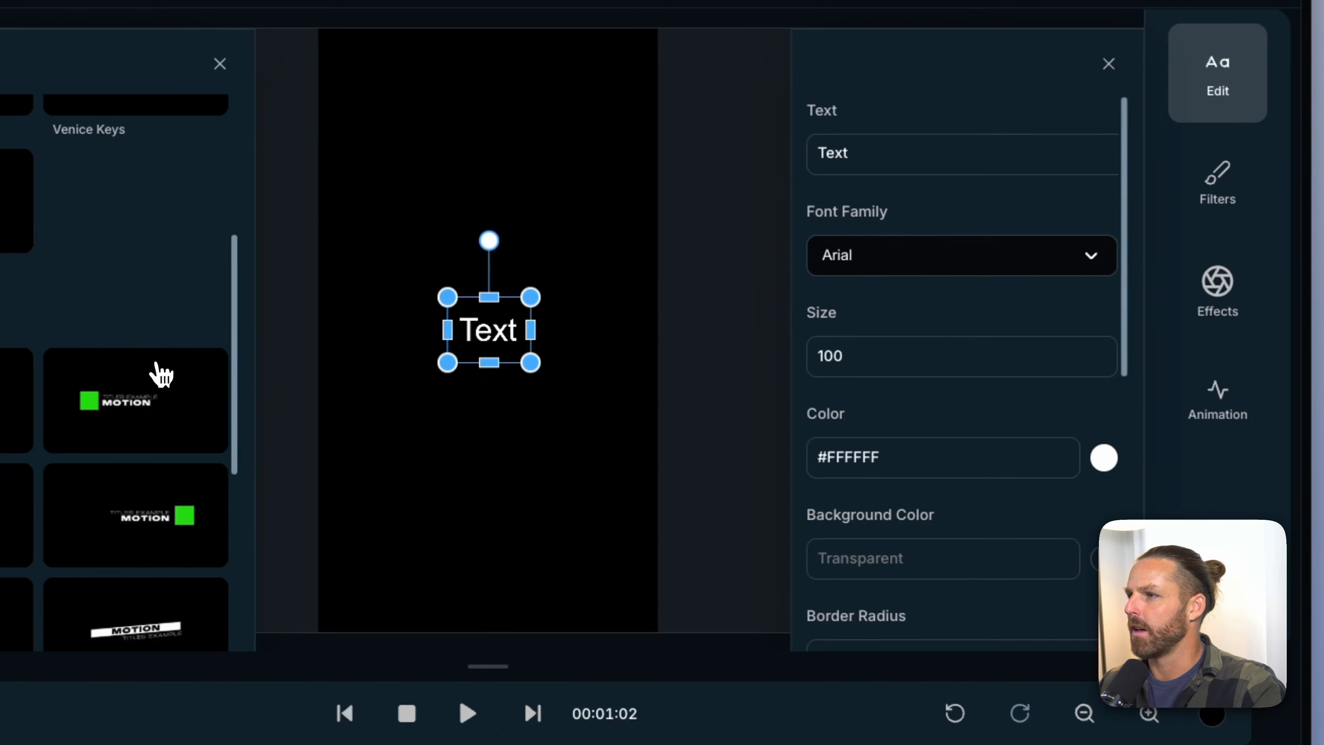
scroll(155, 366, "down", 4)
double_click(833, 154)
type("Caf")
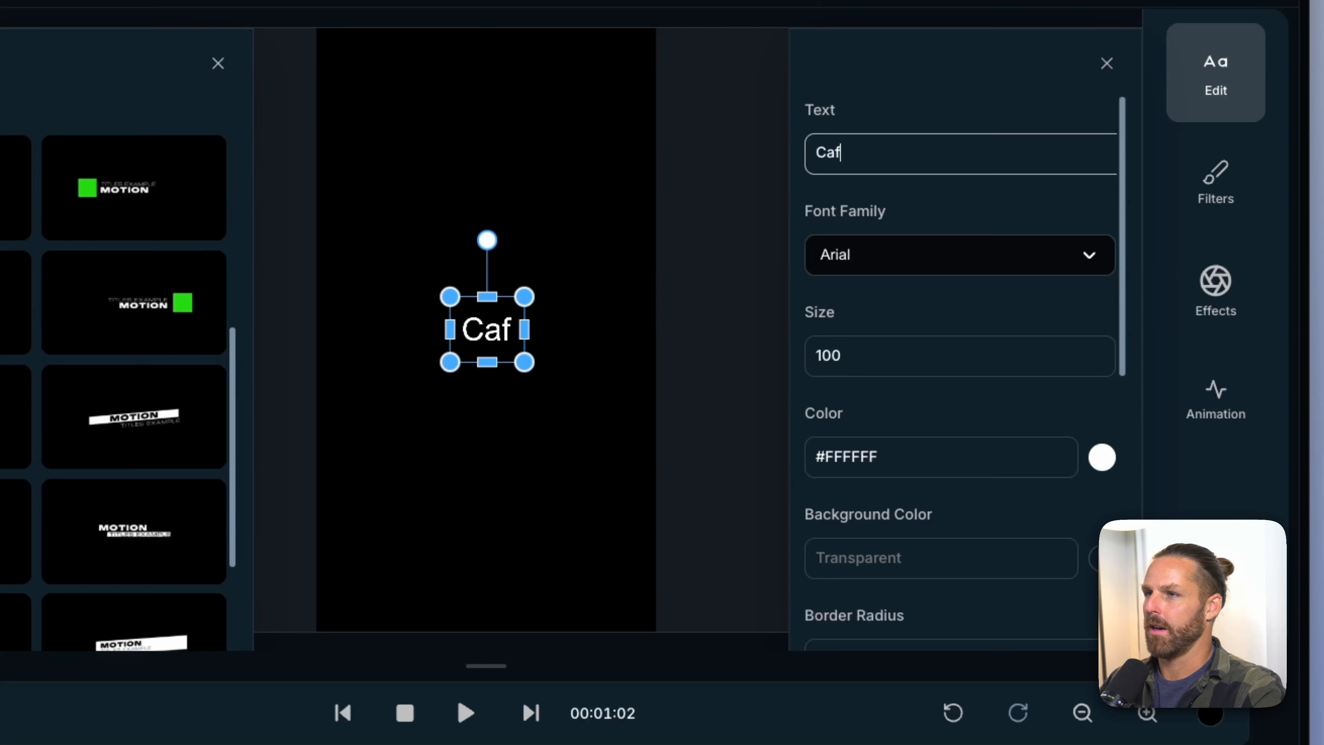
type("e y Pecado")
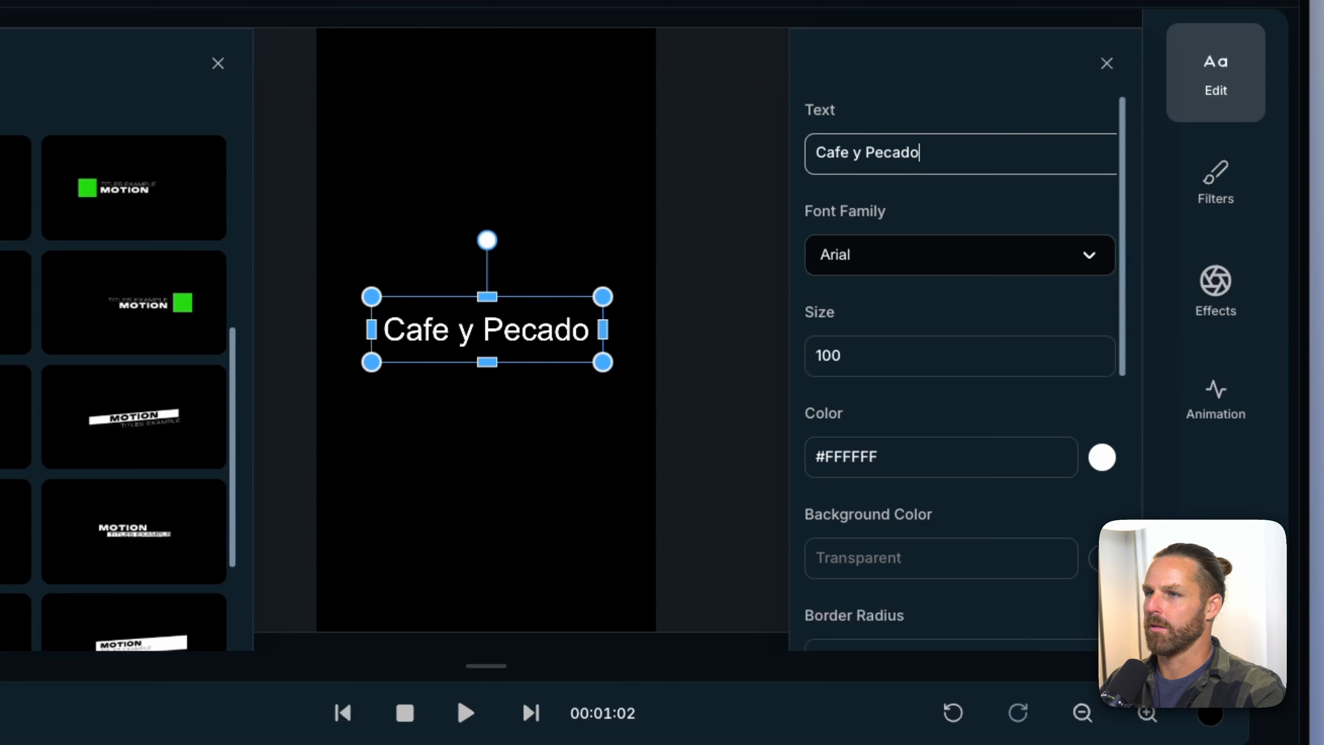
Give the Cafe y Pecado title a Fade Out animation.
left_click(1217, 399)
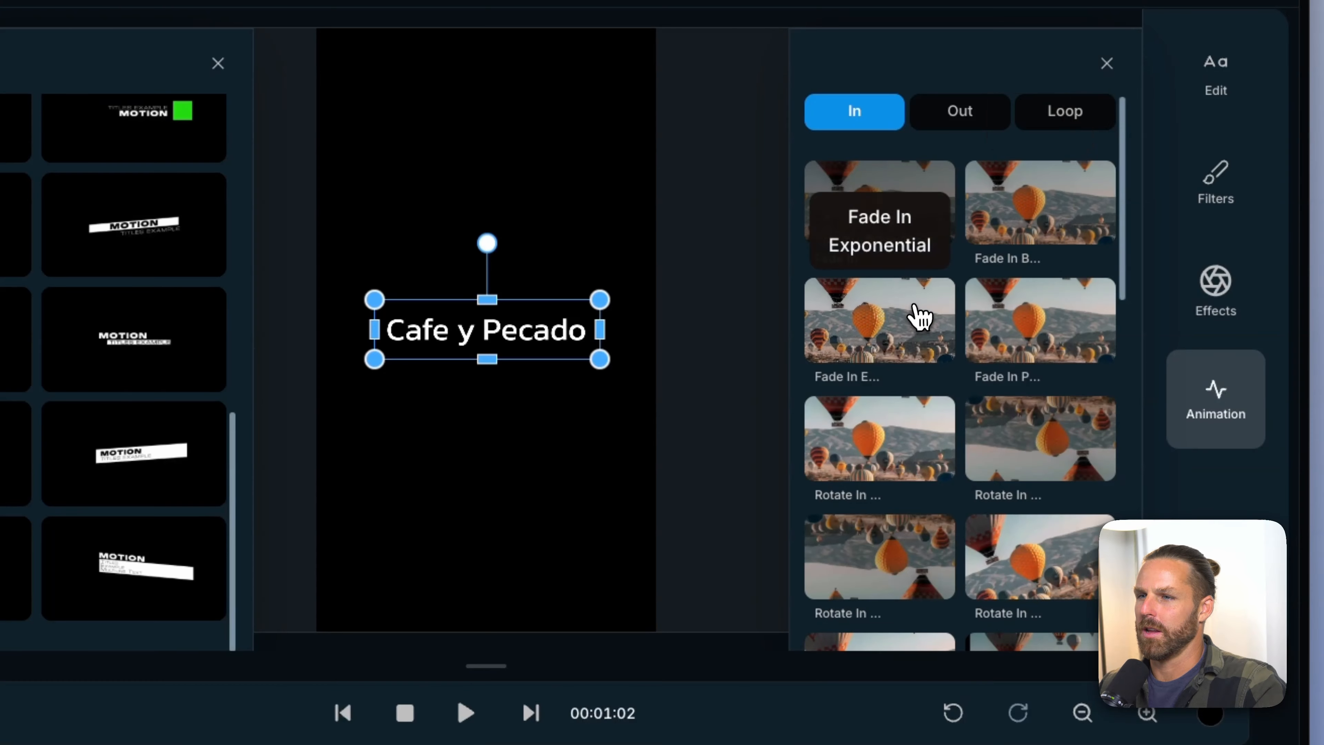
scroll(908, 452, "down", 5)
scroll(908, 473, "up", 5)
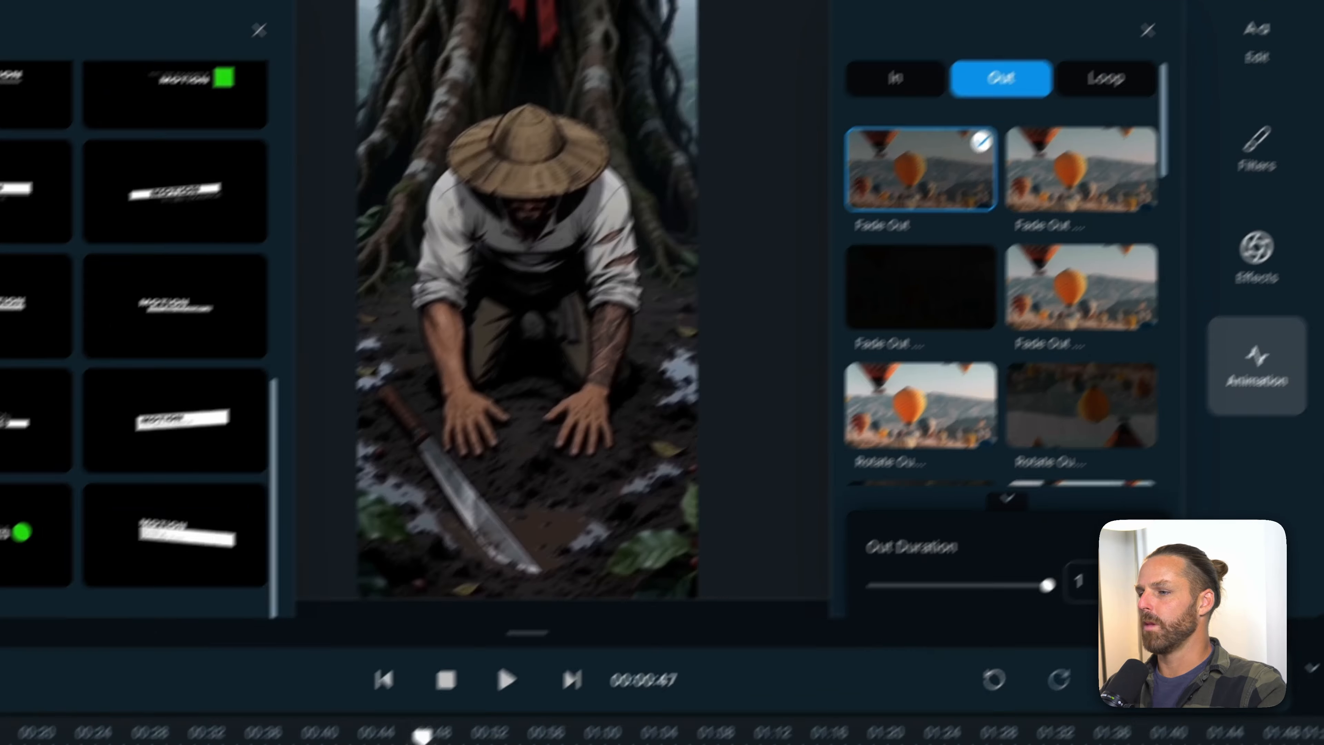
Replace the transition at the 00:44 cut between the second and third scenes with Linear Blur.
left_click_drag(423, 737, 397, 737)
left_click(605, 682)
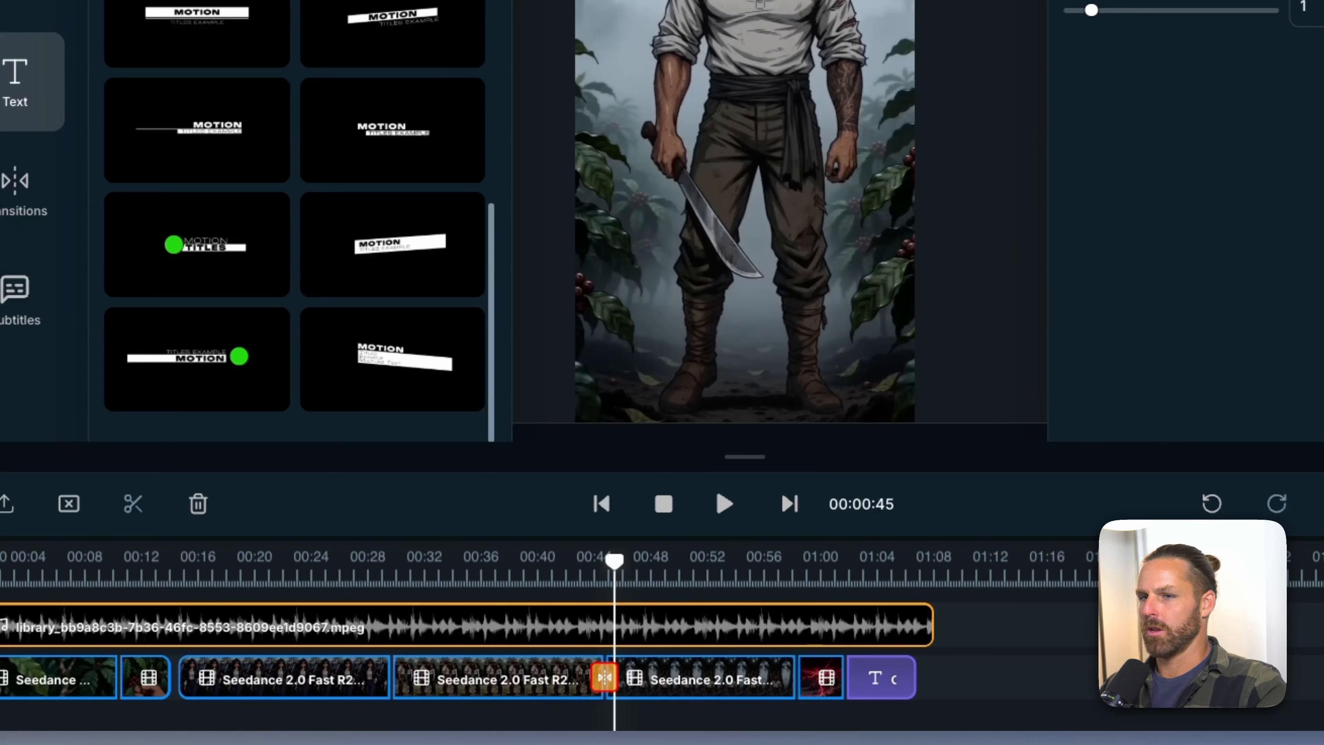
left_click_drag(1312, 503, 1322, 503)
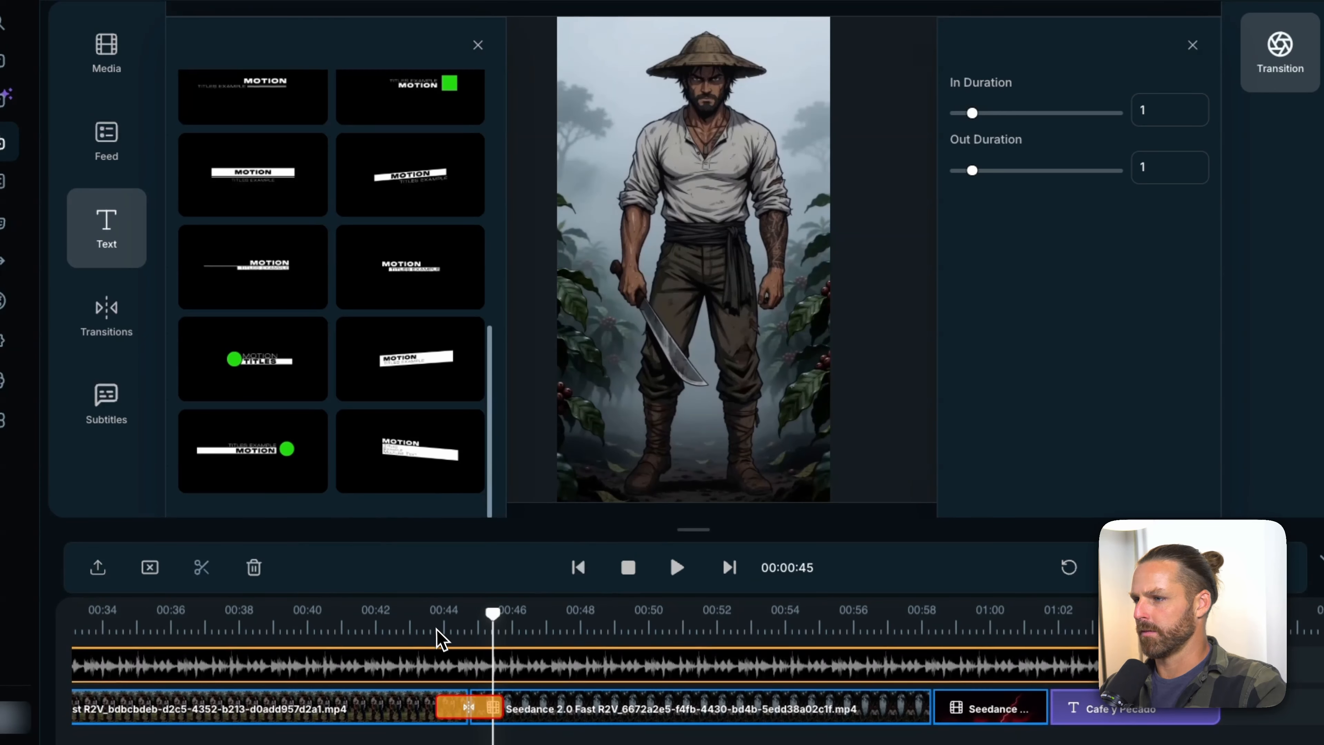
left_click(438, 634)
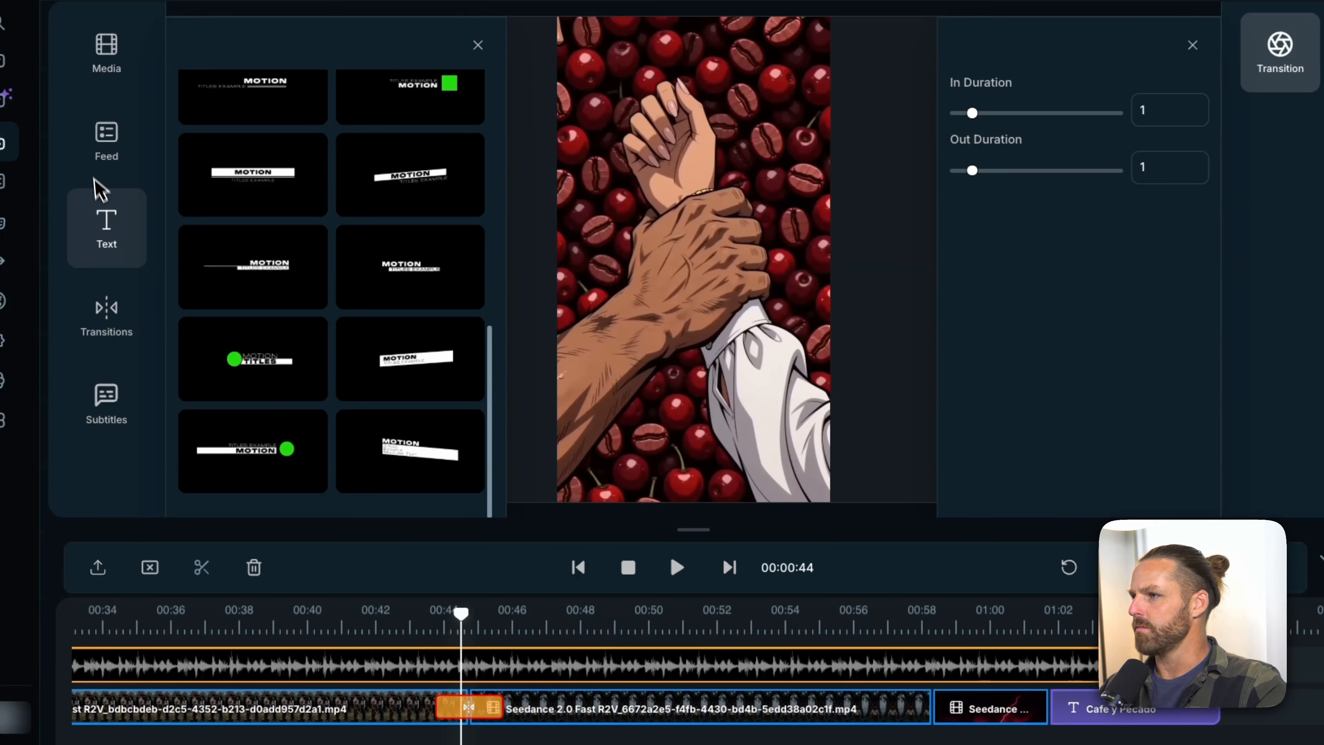
left_click(107, 315)
left_click_drag(253, 394, 461, 711)
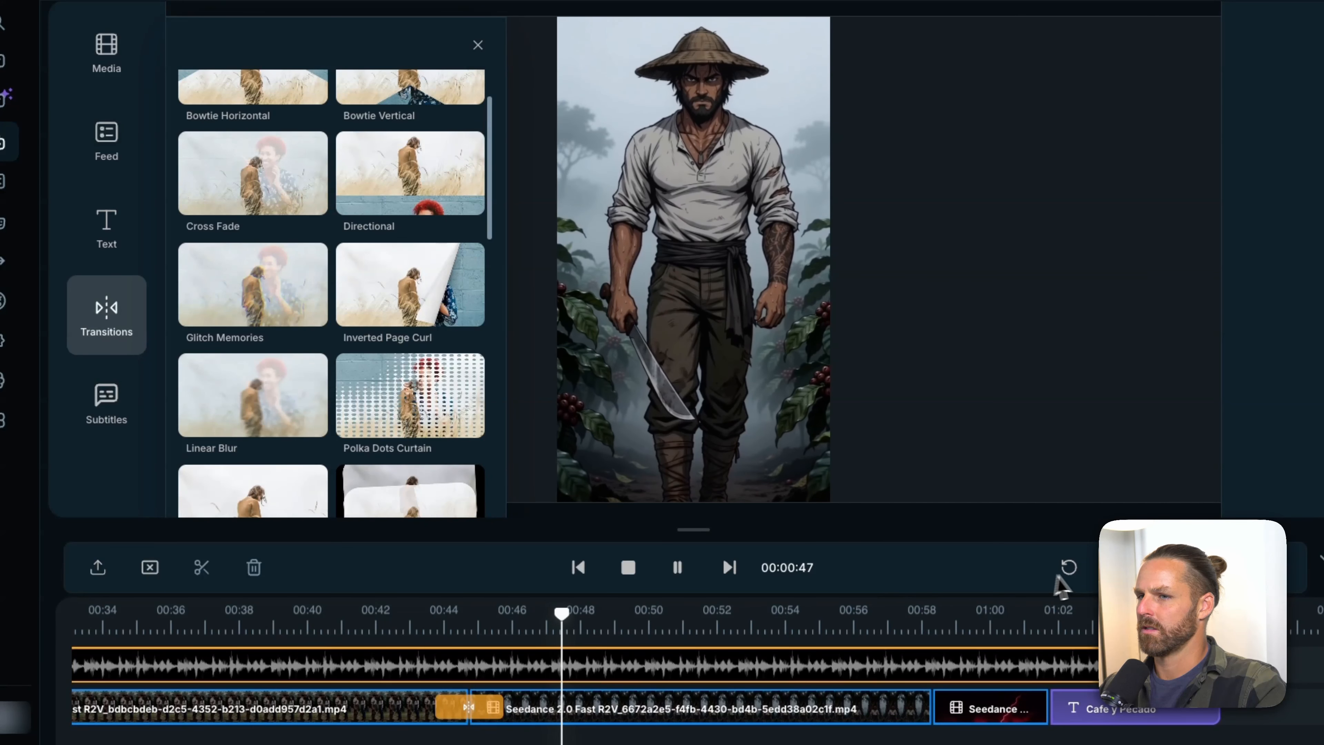
Play the third scene after the new transition to check the picture against the soundtrack, stopping at about 00:53.
left_click(1172, 568)
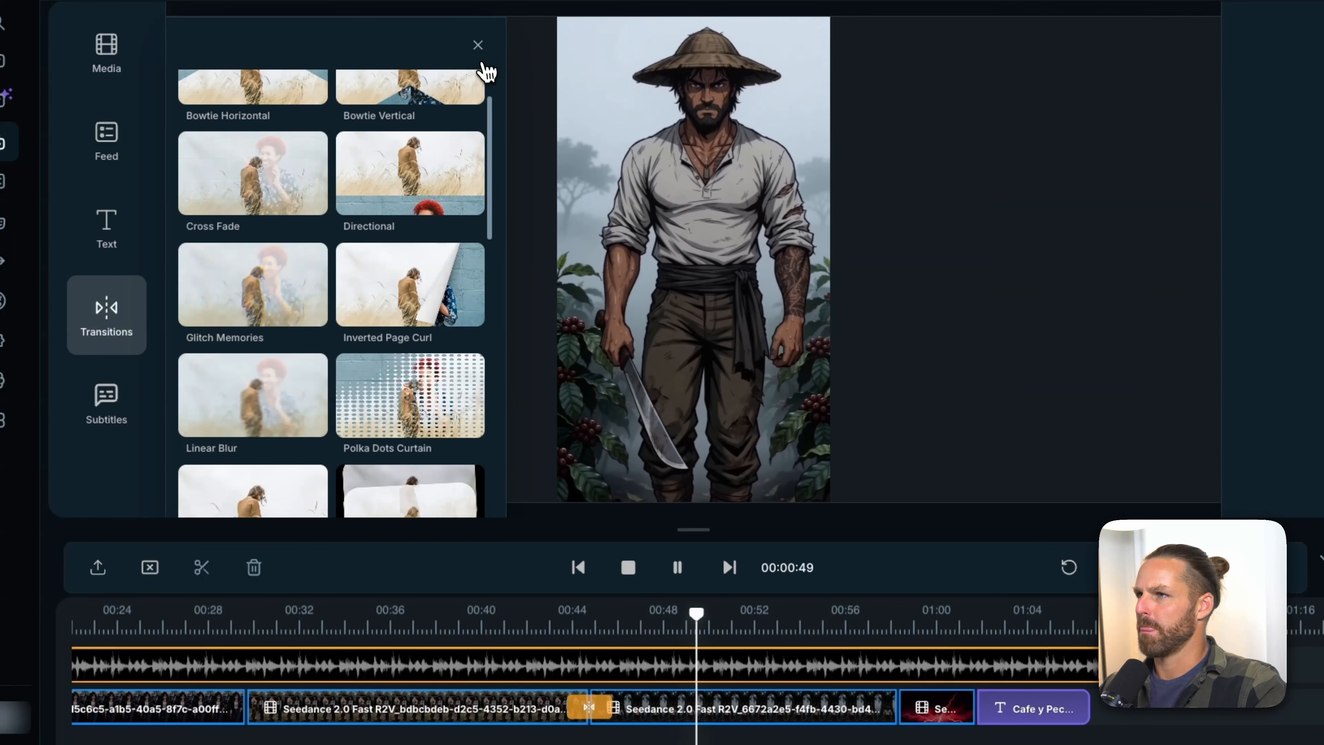
left_click(478, 47)
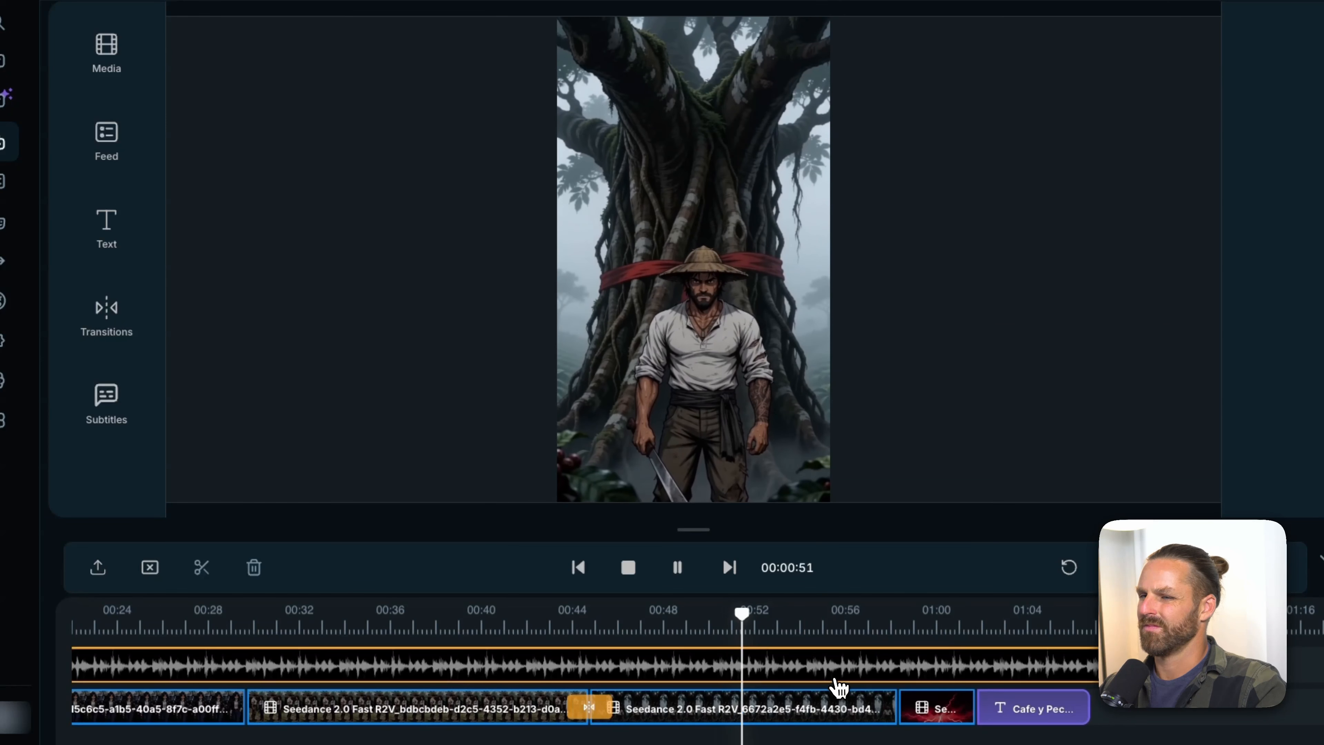
scroll(834, 688, "left", 5)
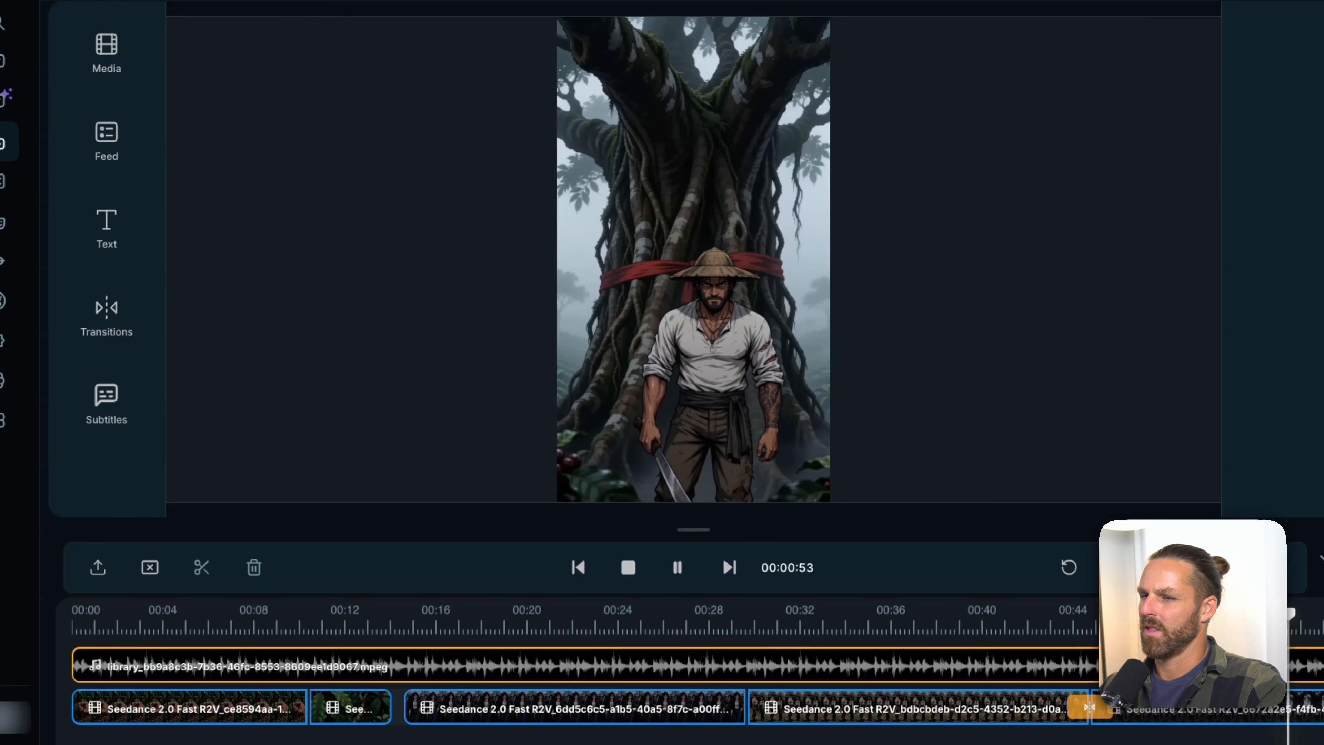
key("space")
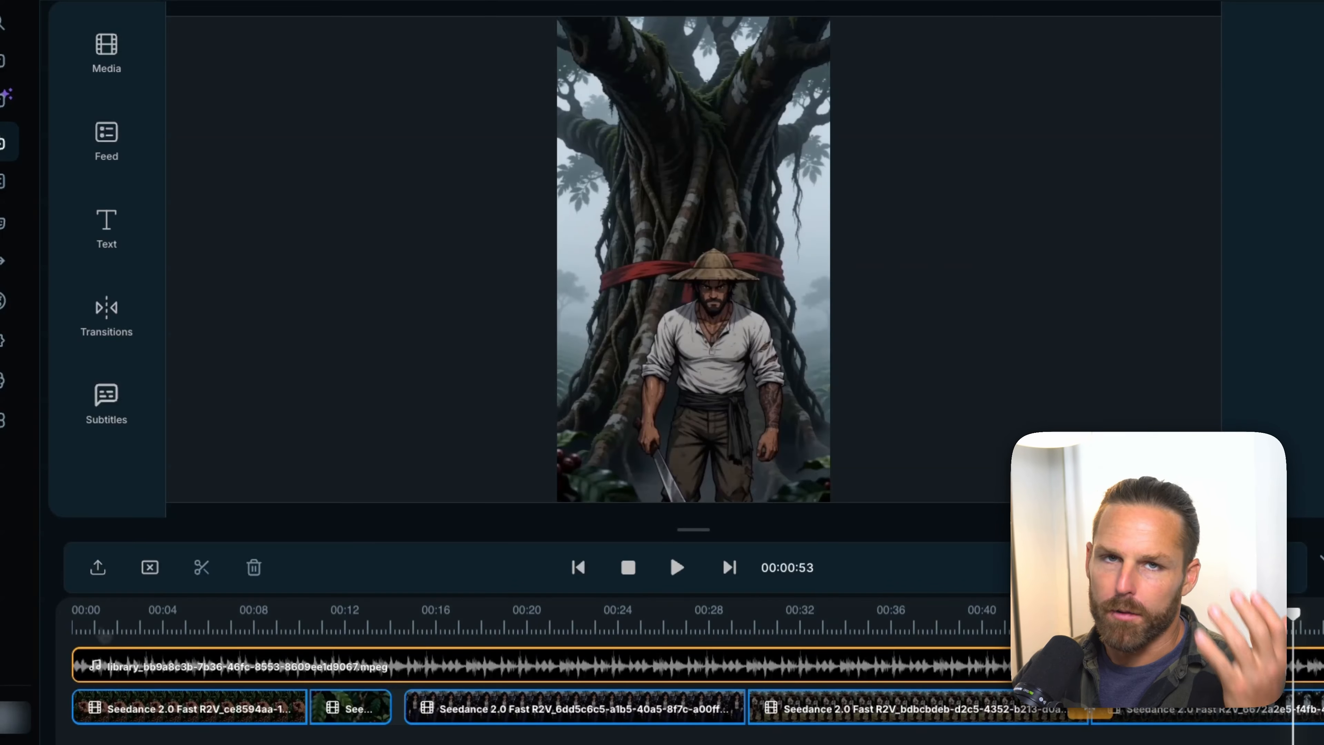
Play the end of the second scene from about 00:38 to review the close-up of the hand on the man's face.
left_click(963, 630)
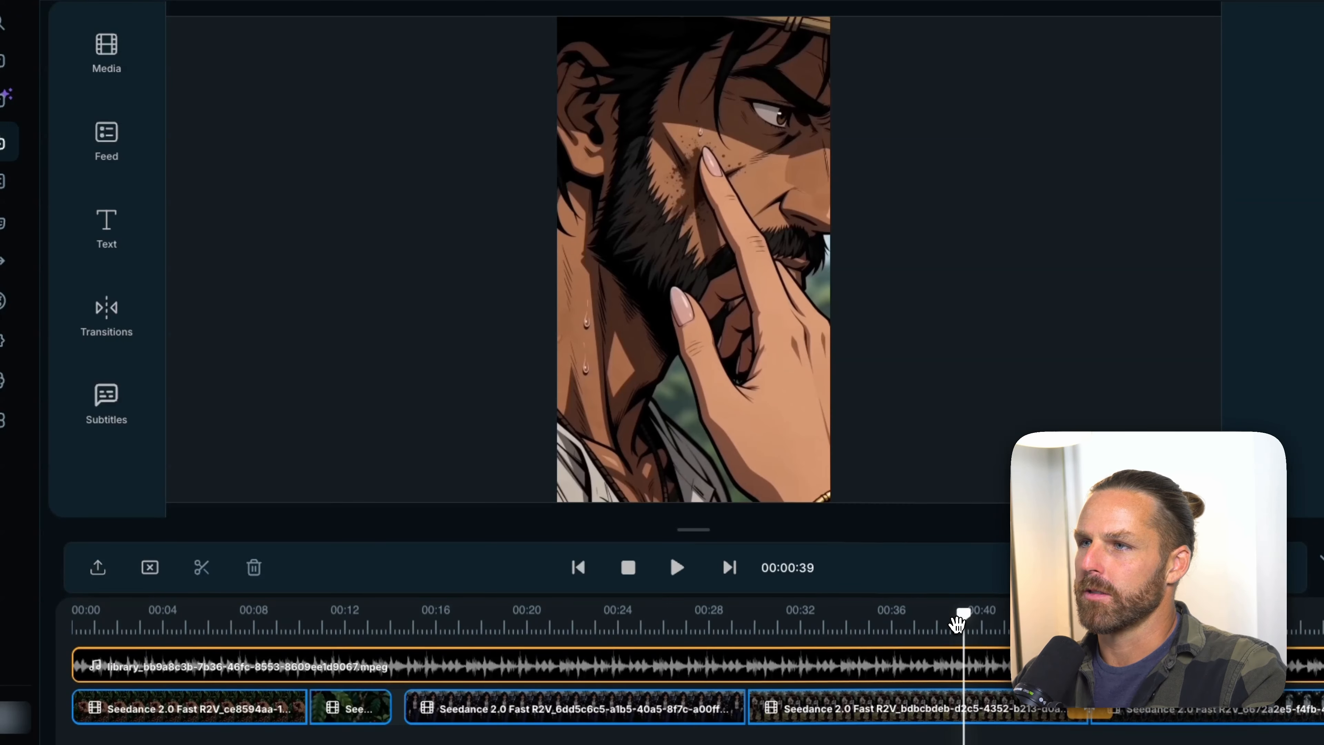
left_click_drag(962, 619, 946, 630)
key("space")
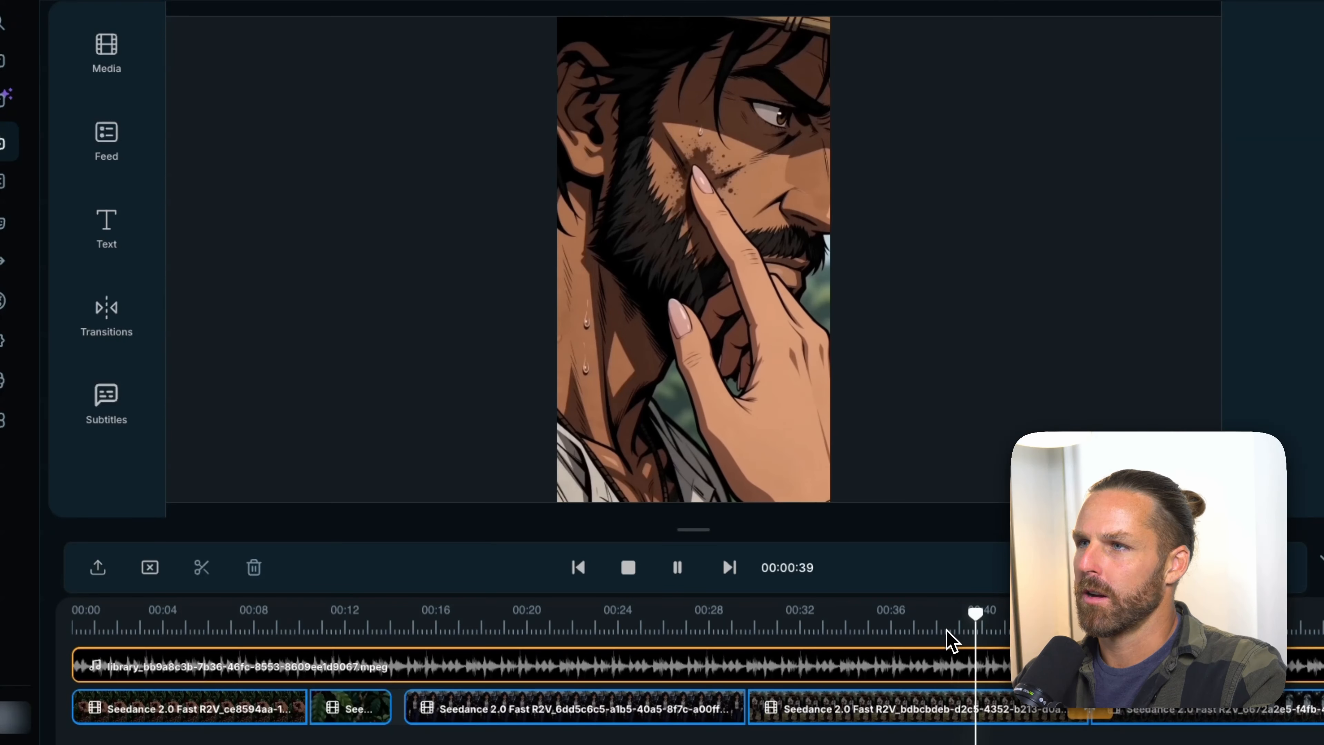
key("space")
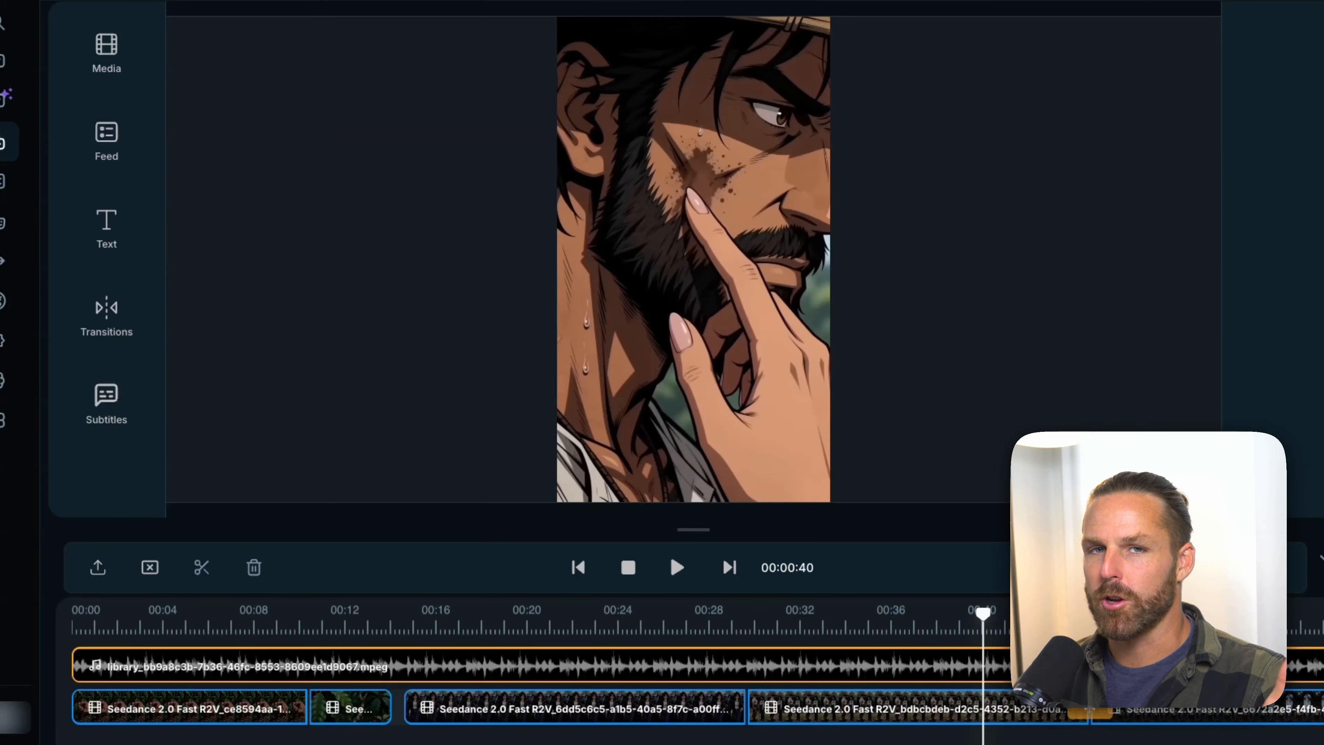
Play the episode's opening from the start, skipping ahead to about 00:12, to review the arrival of the black SUV, stopping at about 00:16.
left_click(579, 624)
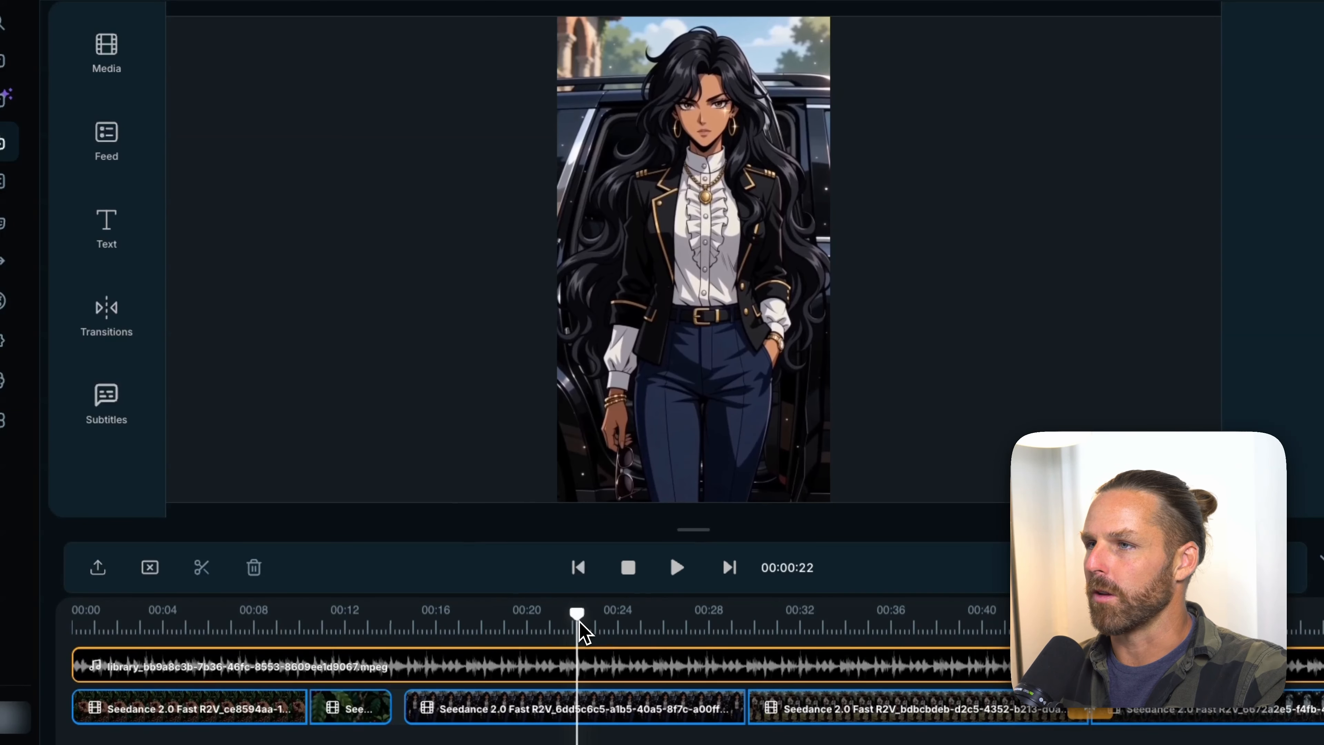
left_click(445, 627)
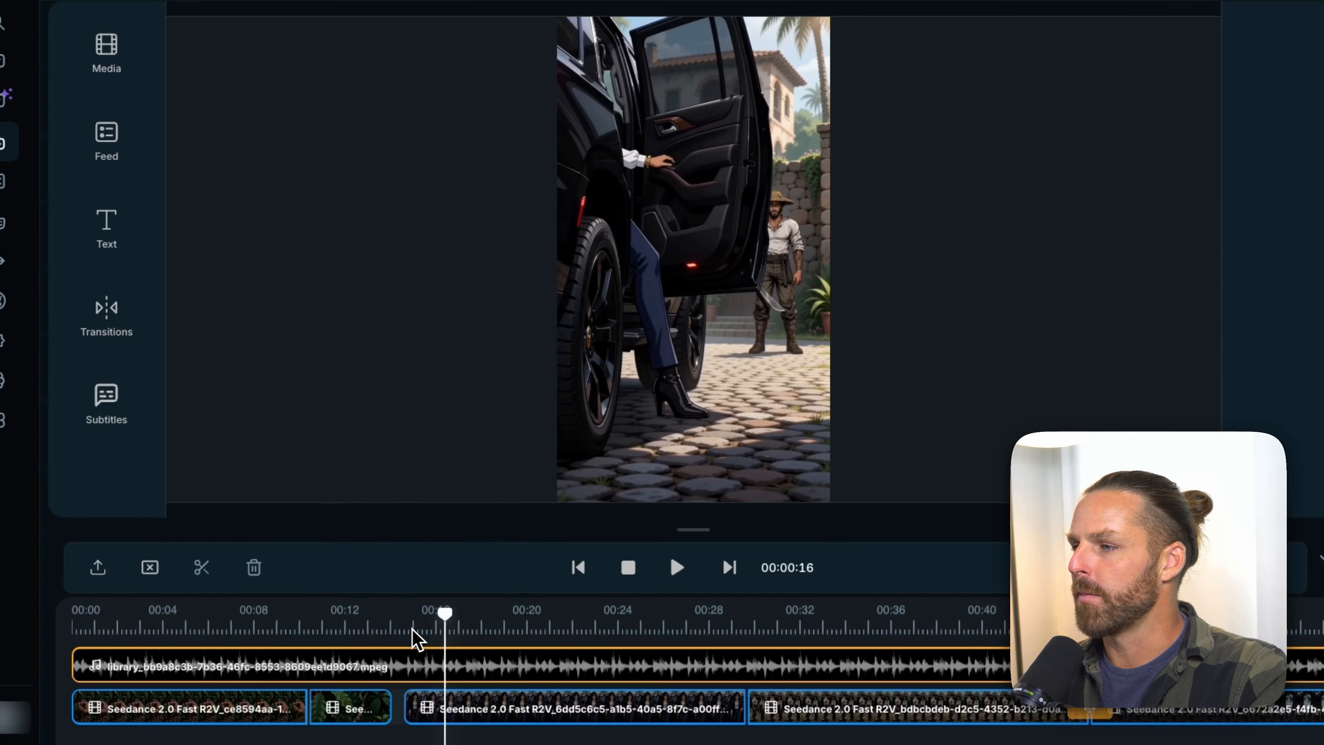
left_click(133, 631)
left_click_drag(125, 632, 45, 634)
key("space")
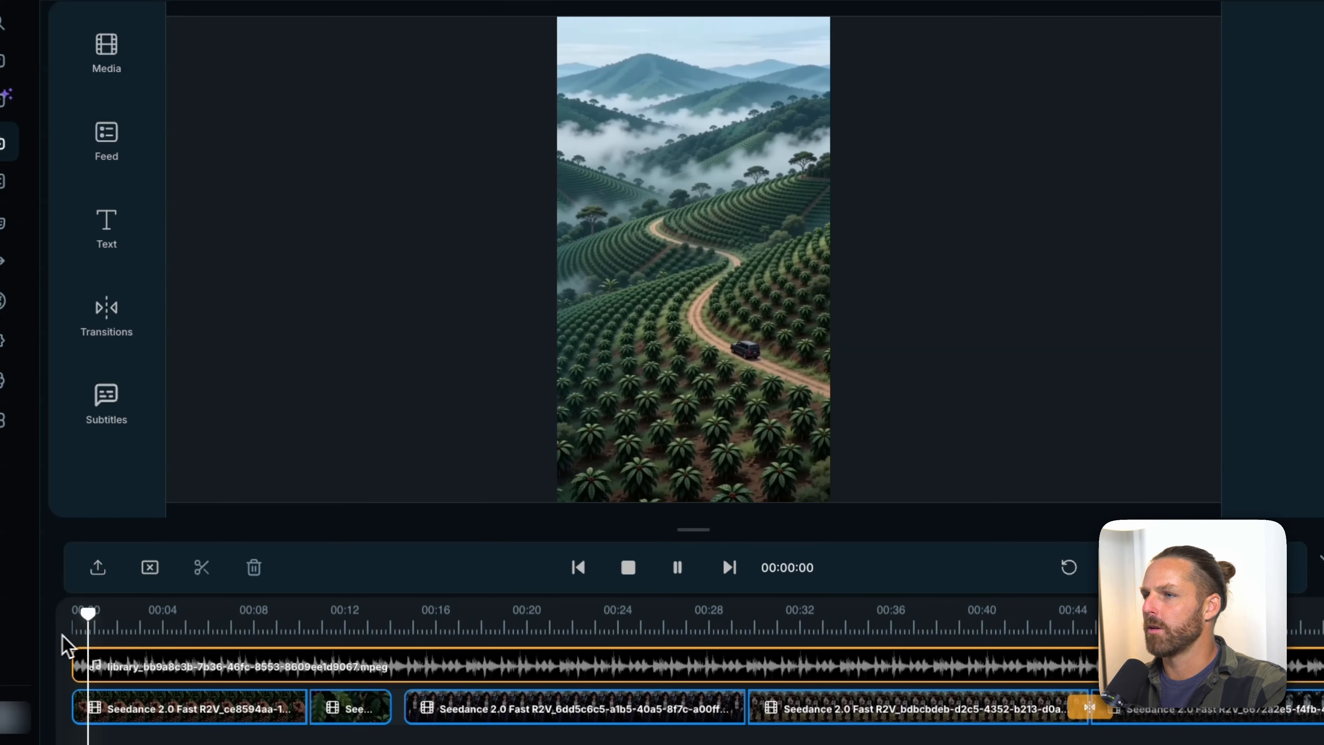
left_click(340, 626)
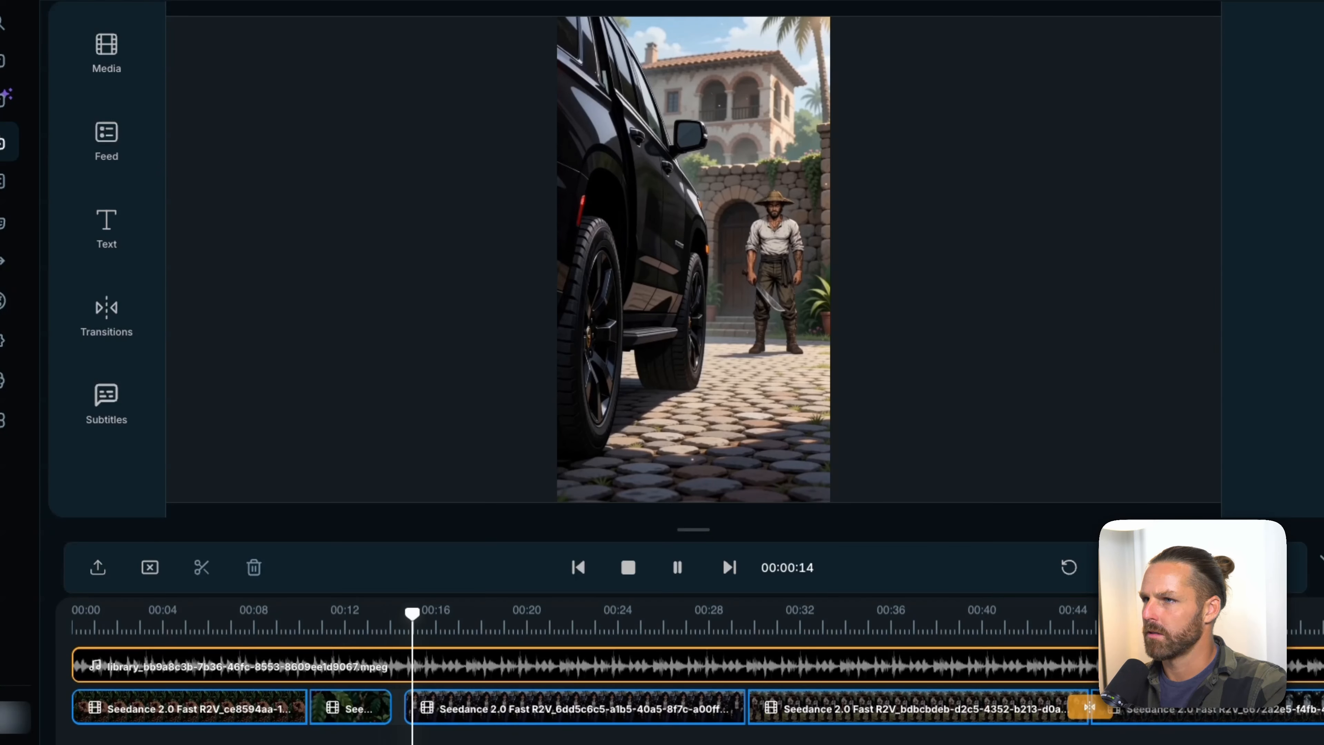
key("space")
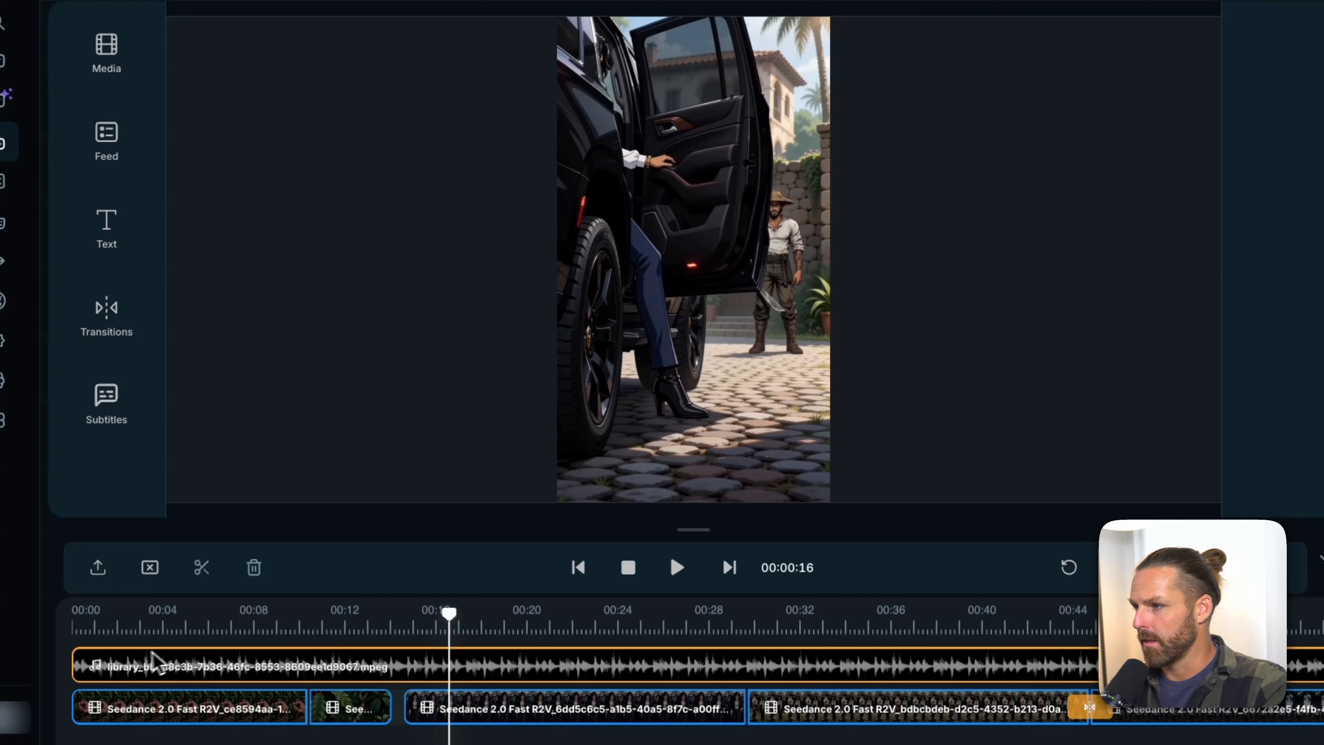
Try trimming the soundtrack's beginning, and replay the episode from about 00:13 and from the start to check the music timing.
left_click(96, 668)
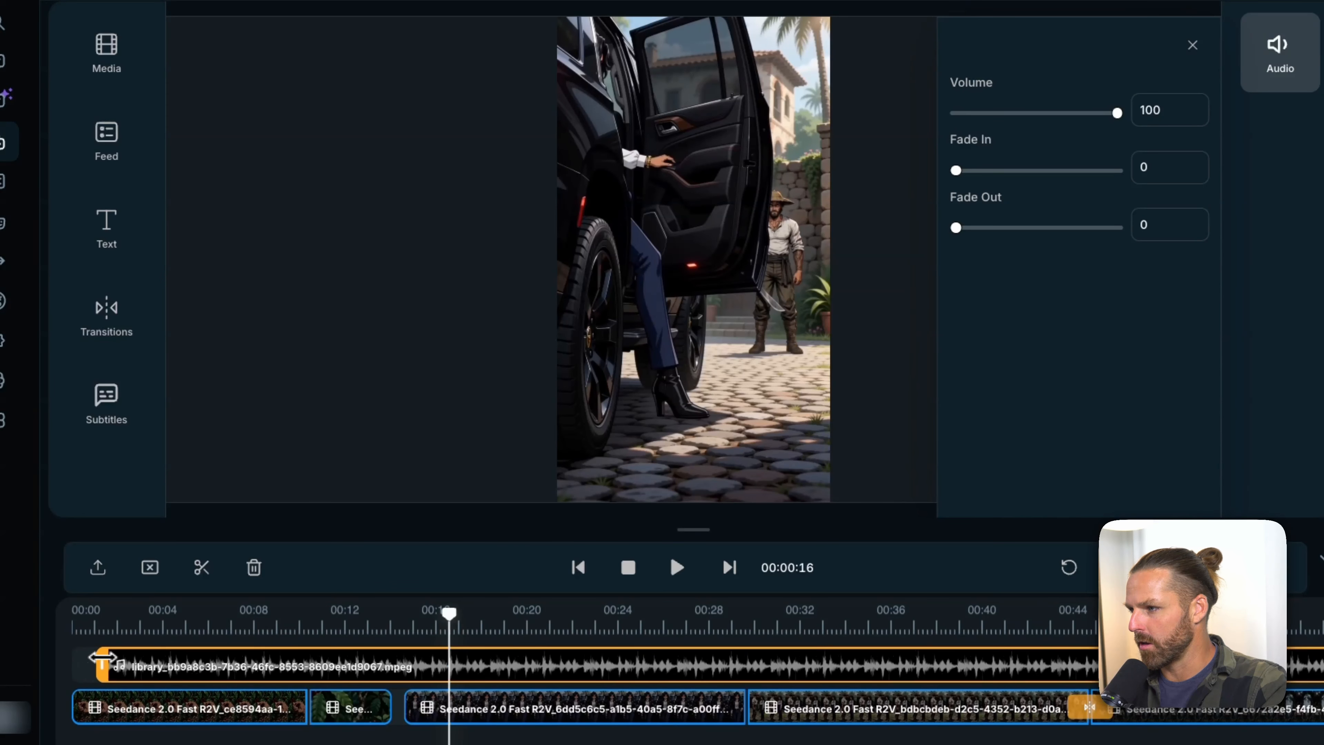
left_click(370, 633)
key("space")
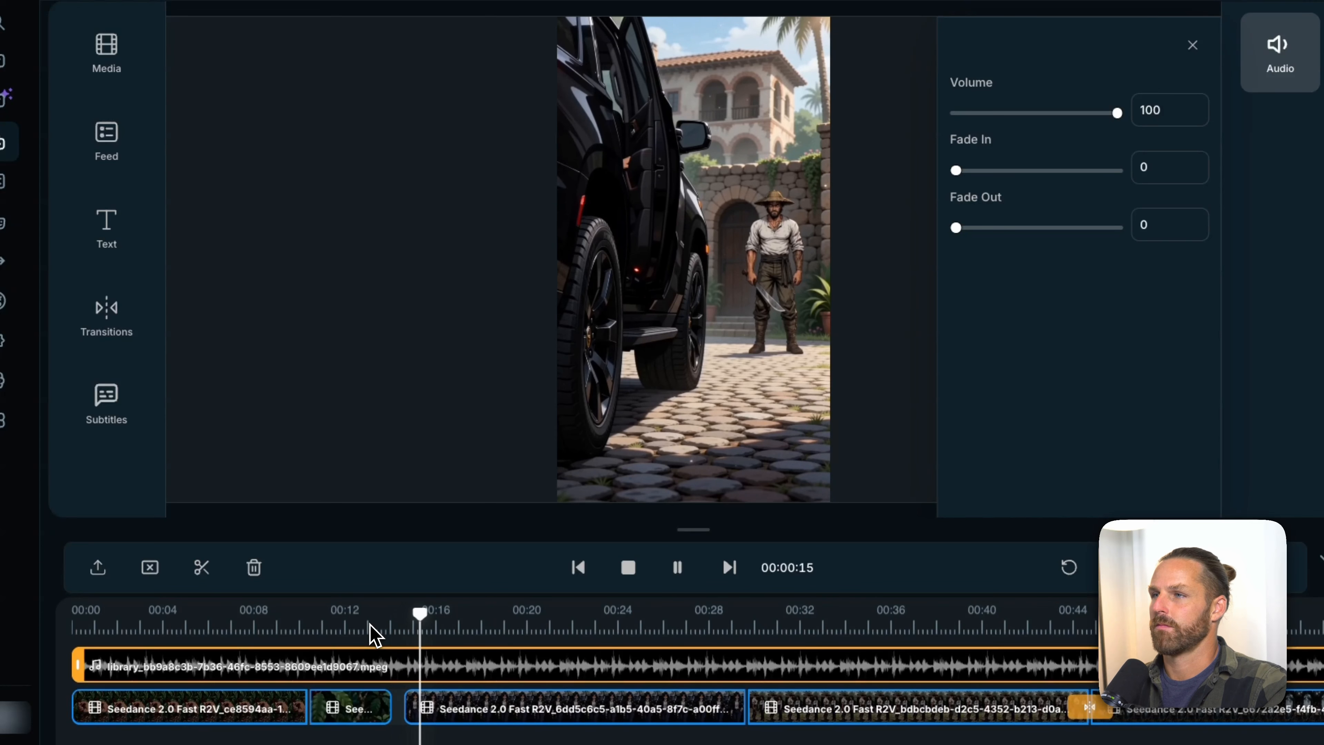
left_click(81, 629)
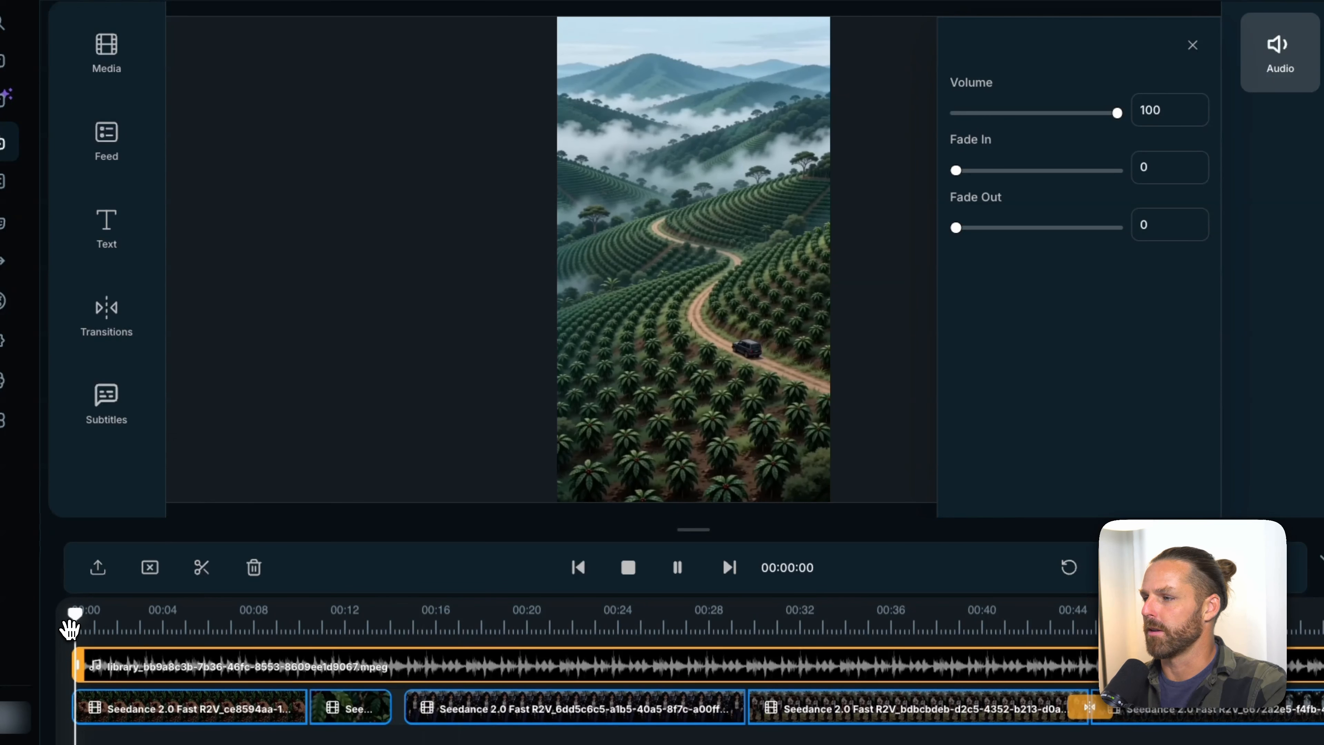
key("space")
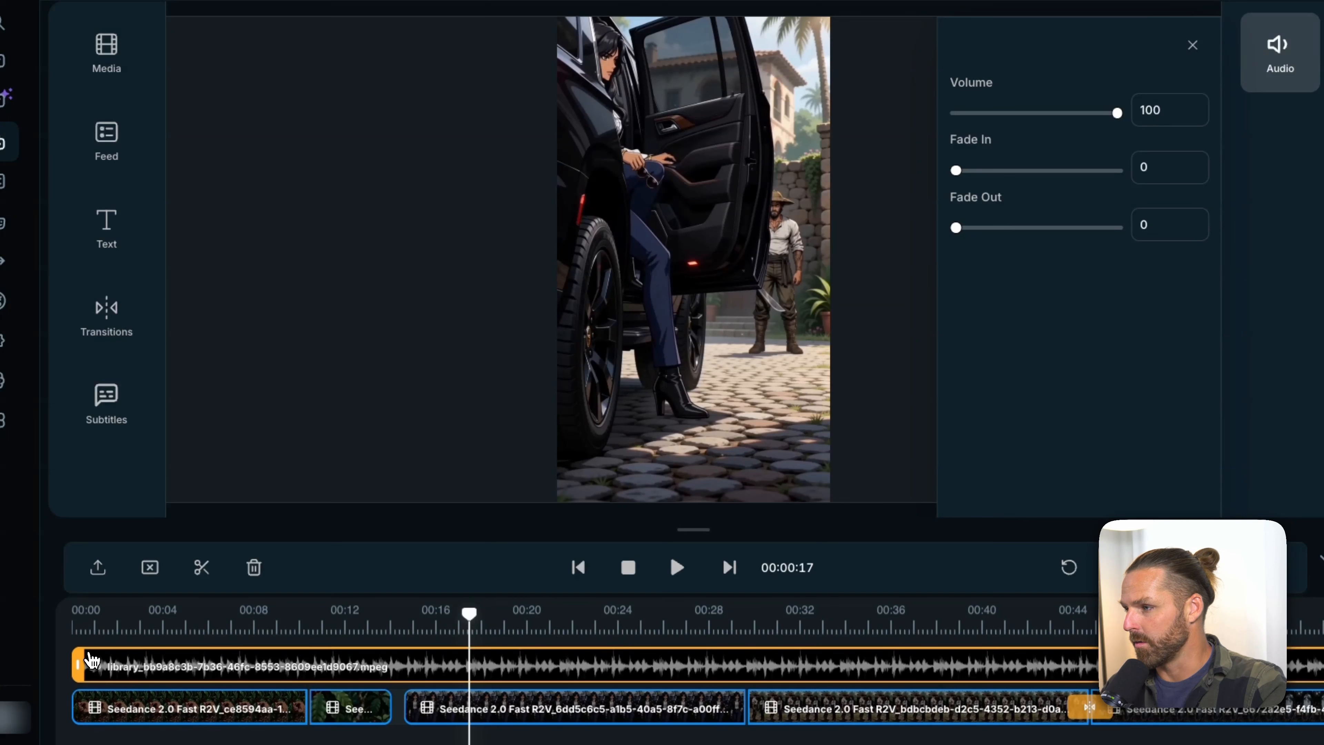
Play the episode from about 00:14 through the remaining scenes to the title card, closing the soundtrack's audio settings.
left_click(394, 628)
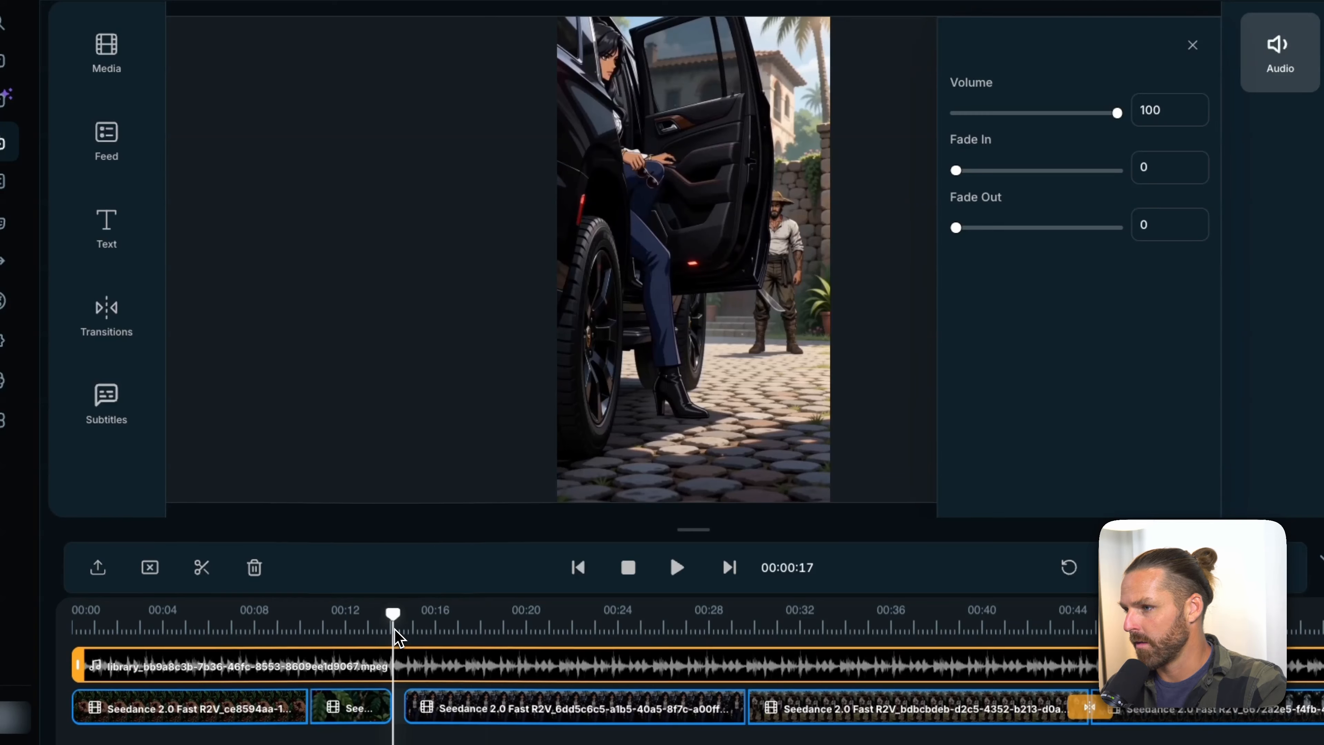
key("space")
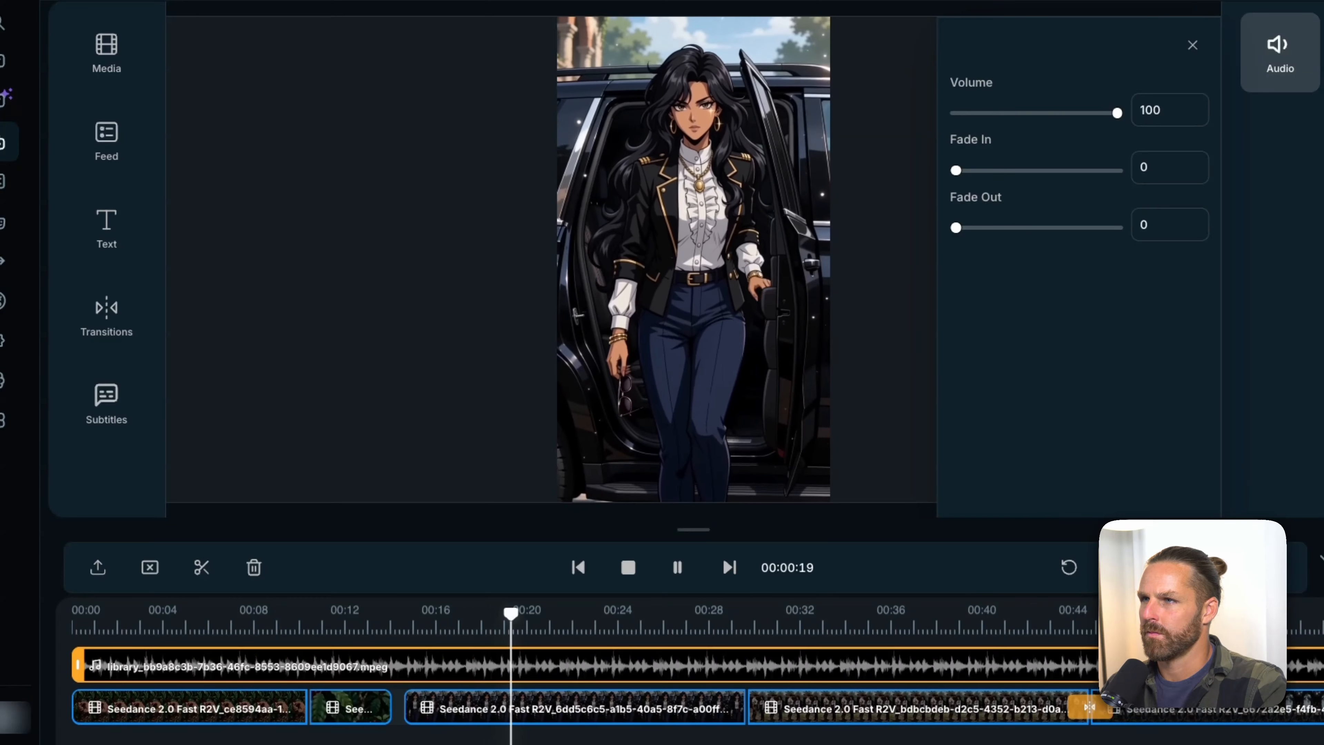
scroll(401, 642, "right", 3)
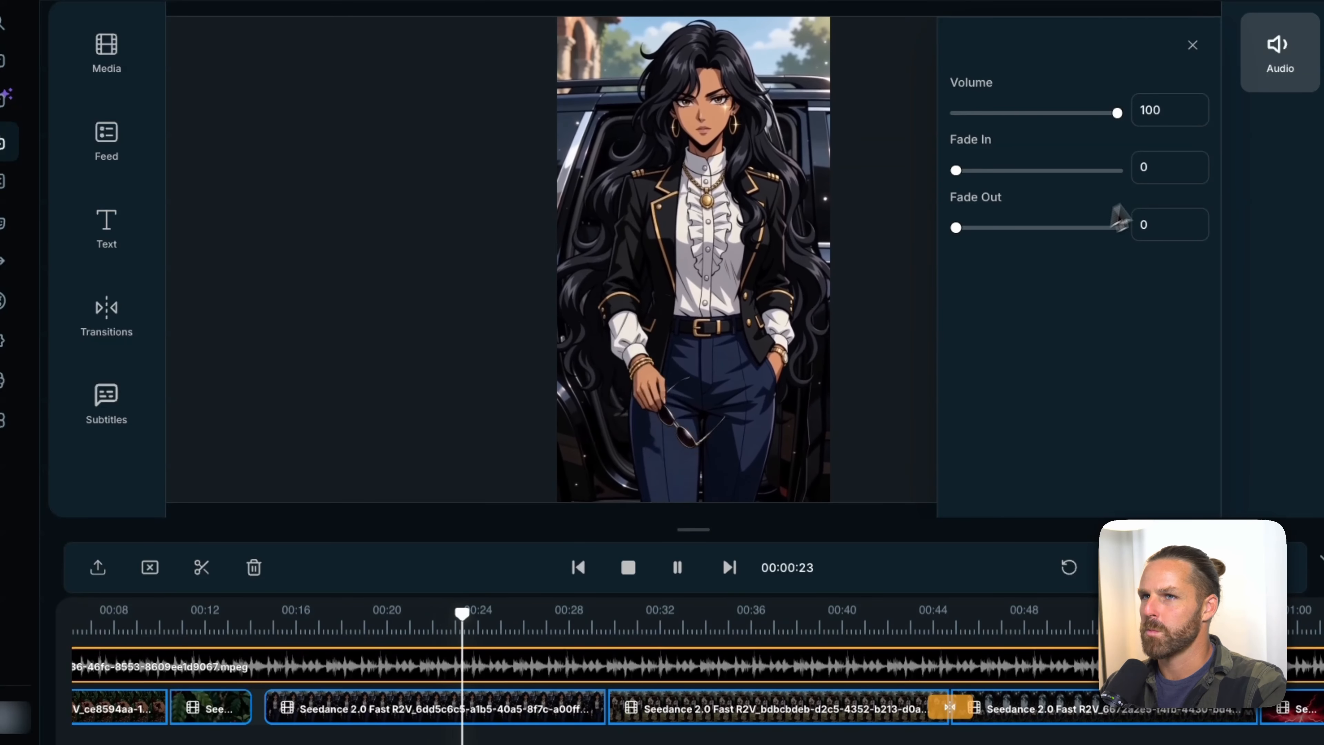
left_click(1194, 46)
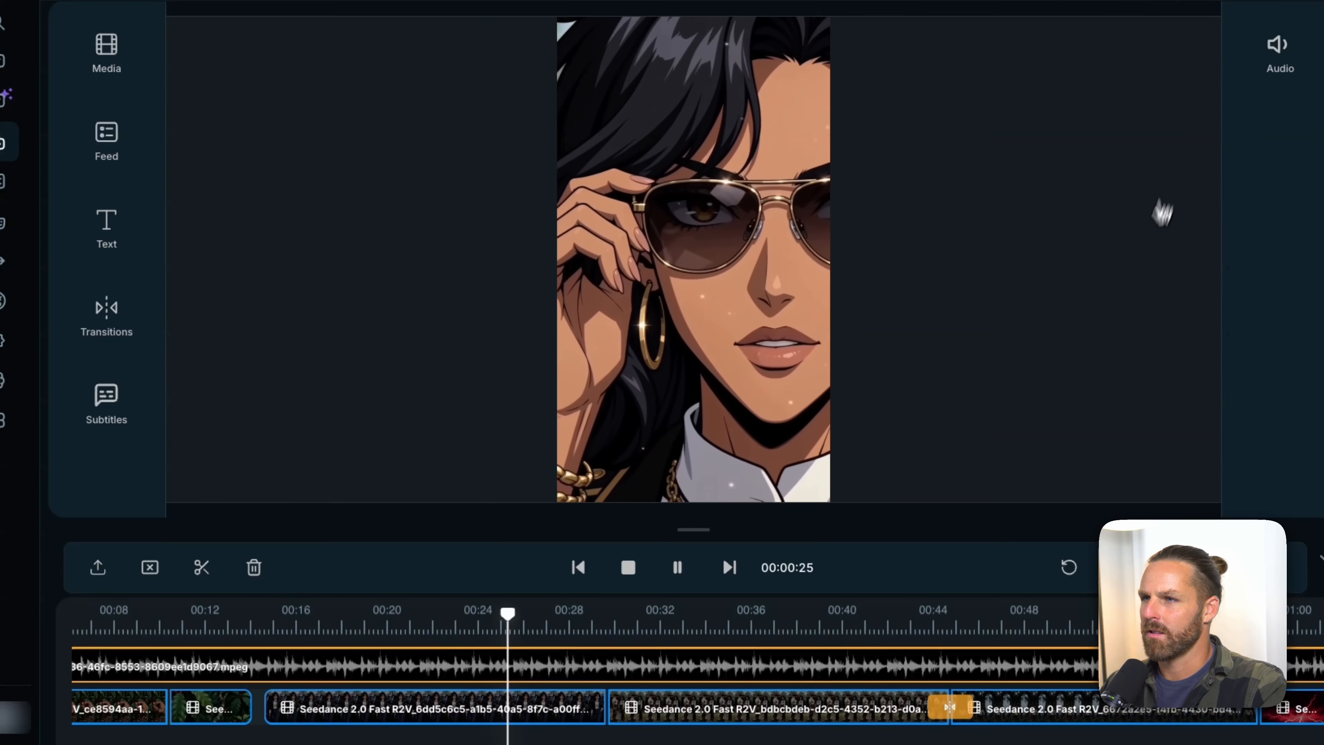
scroll(881, 629, "right", 4)
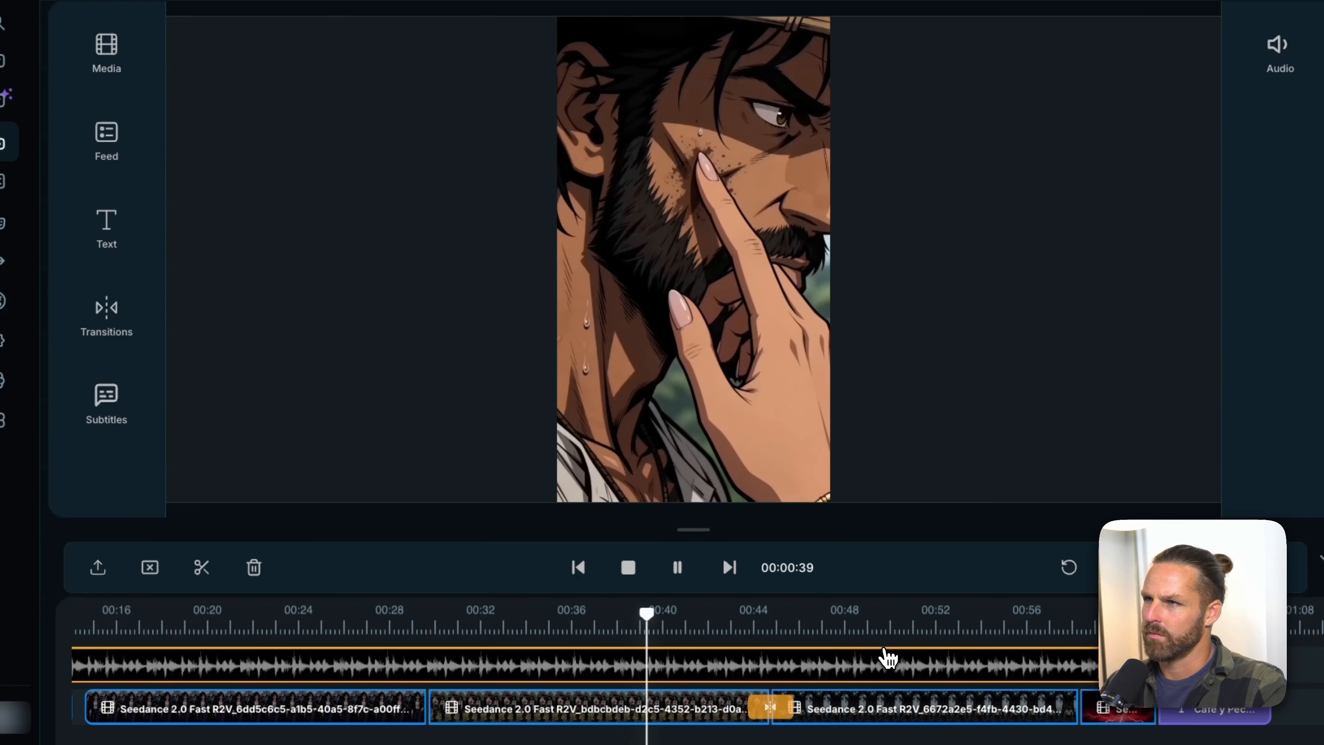
scroll(890, 663, "right", 3)
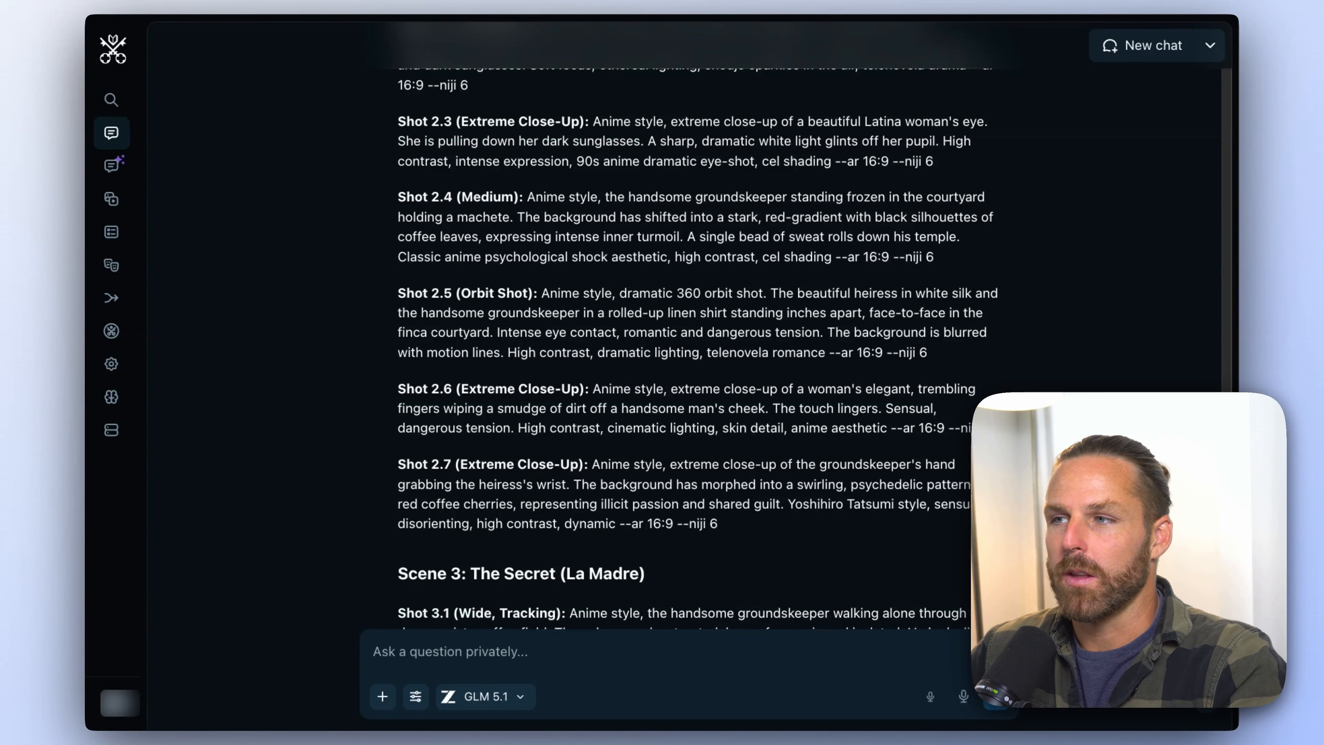
Review the Episode 1 scene prompts in the chat, going from Scene 2's shots back up through Scene 1.
scroll(698, 323, "down", 1)
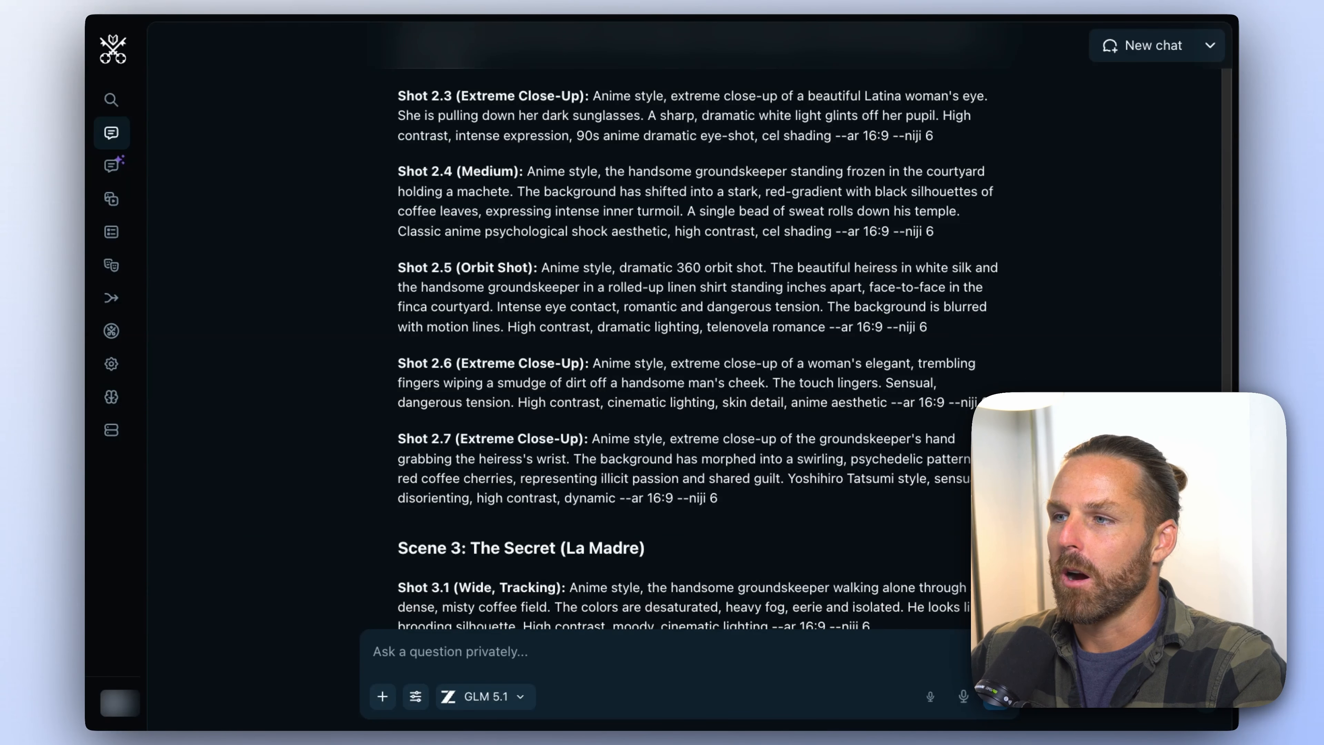
scroll(698, 324, "up", 10)
scroll(727, 311, "up", 10)
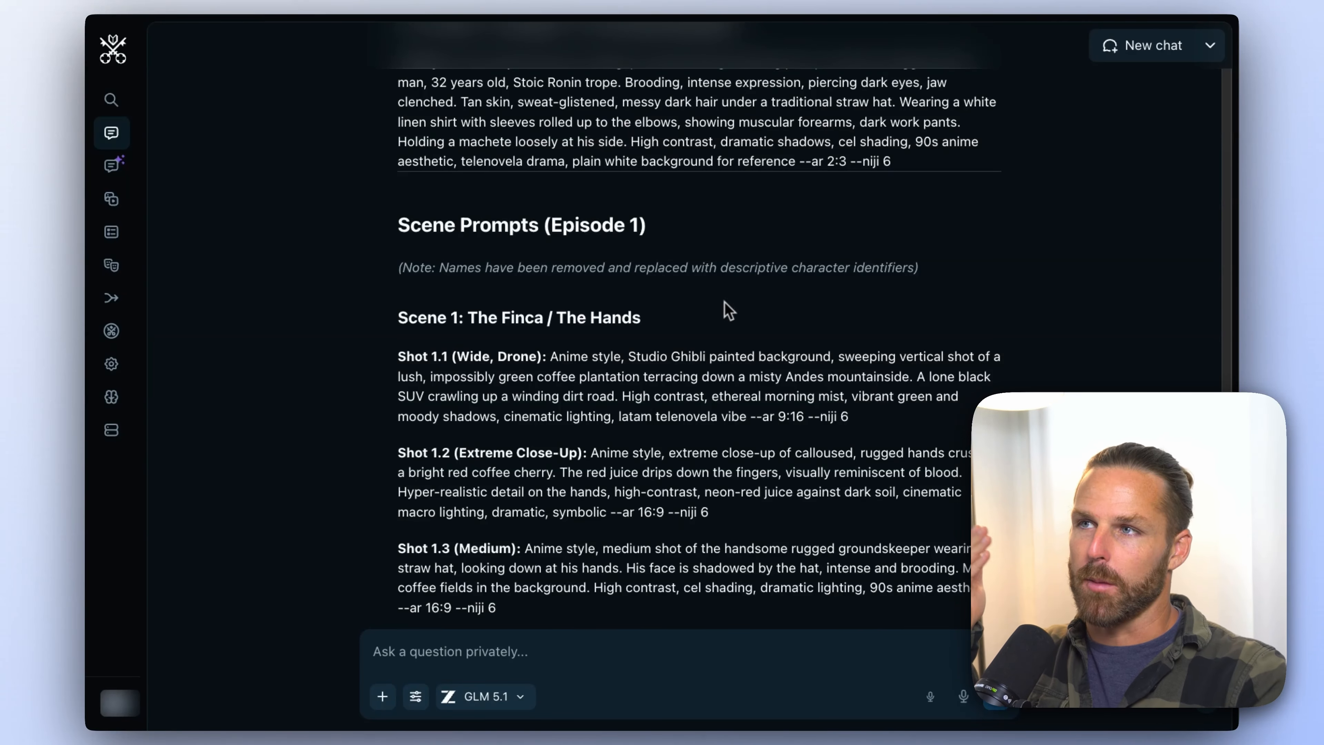
scroll(728, 311, "up", 20)
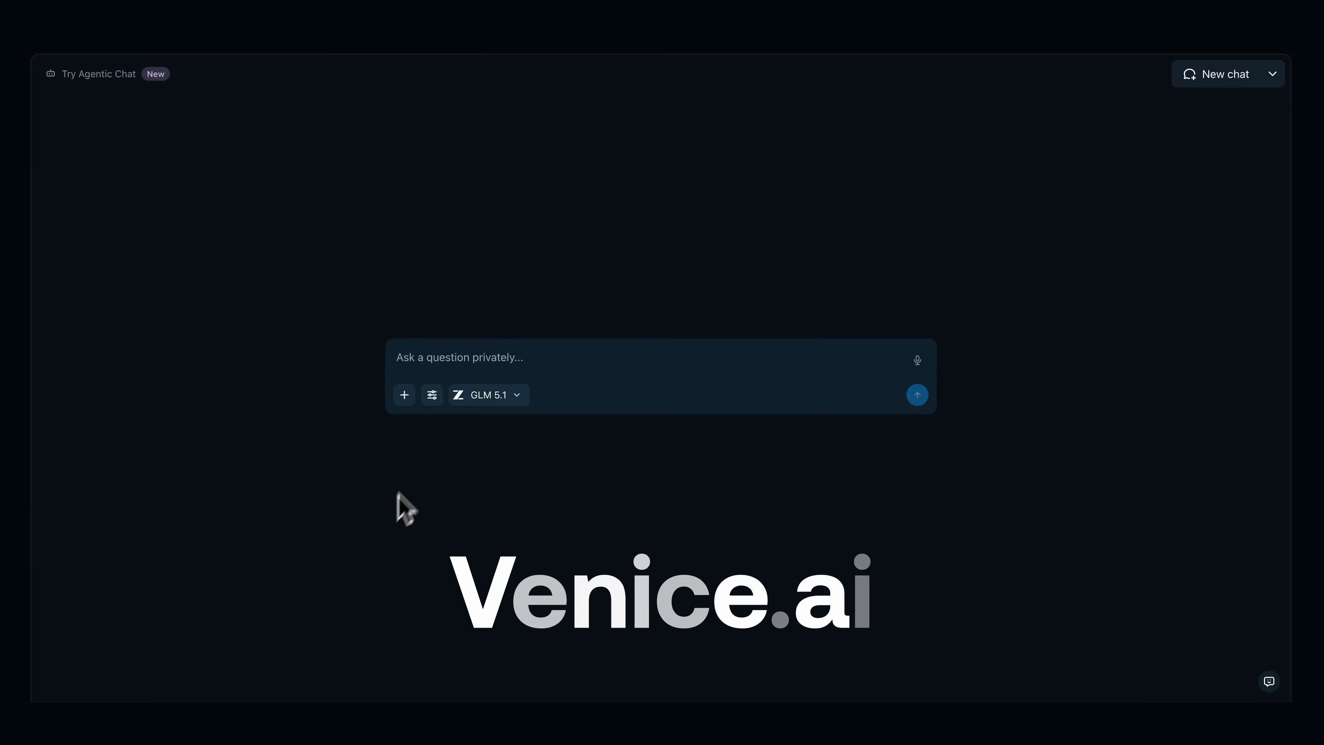
Browse the available text models, then the Image to Video models through to Sora 2 Pro, and close the model list.
left_click(490, 395)
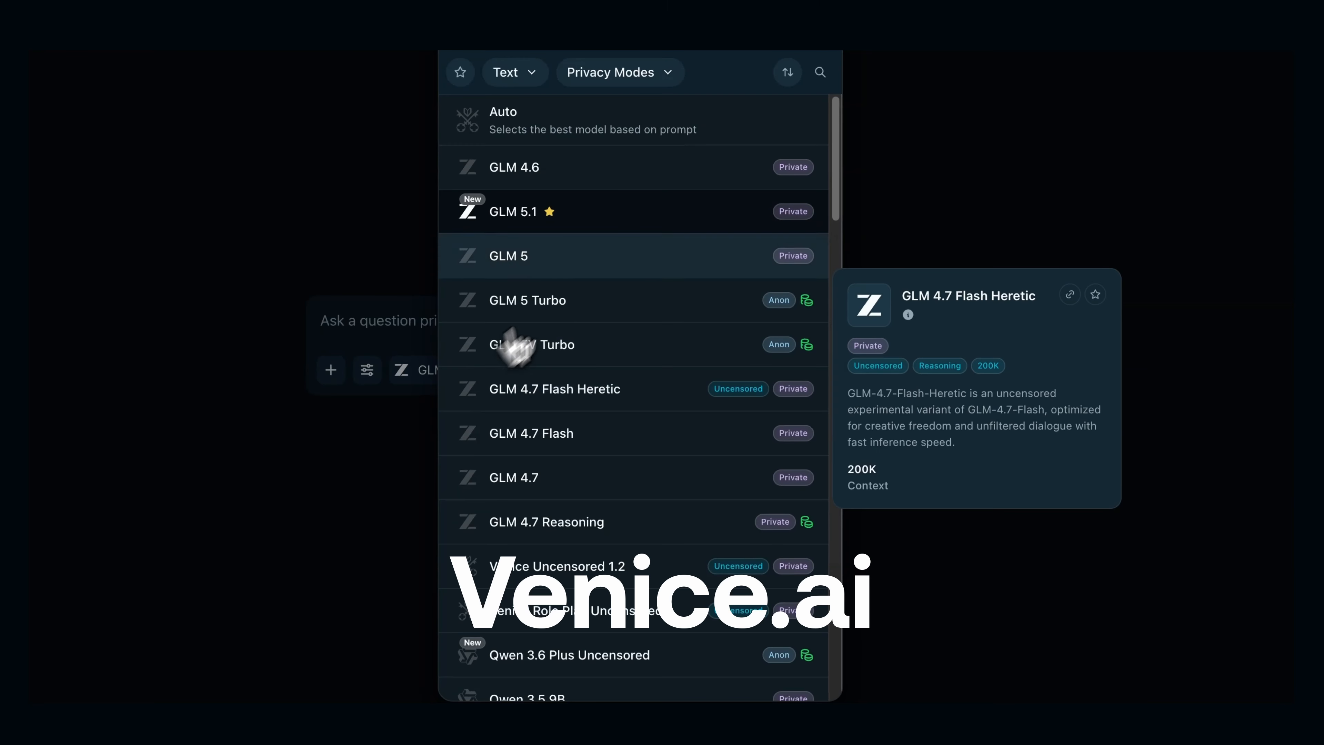
scroll(662, 248, "down", 9)
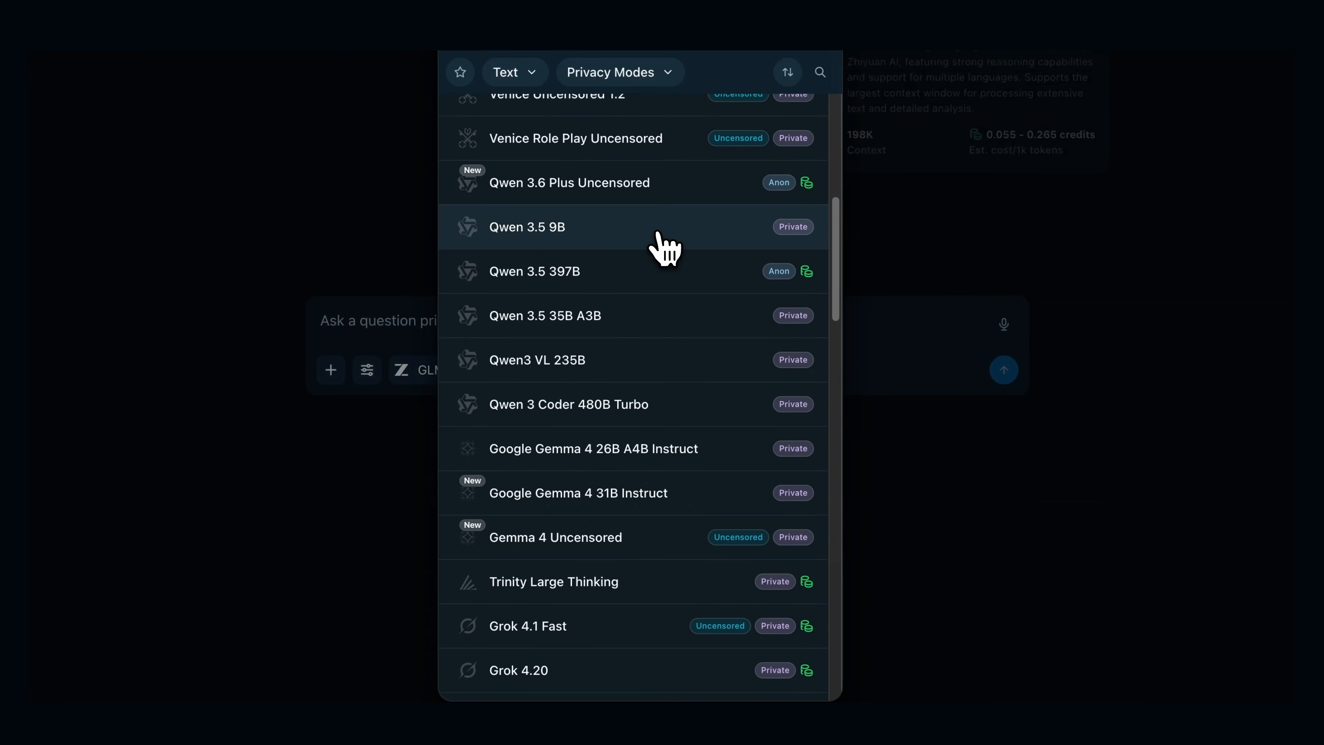
scroll(662, 245, "down", 7)
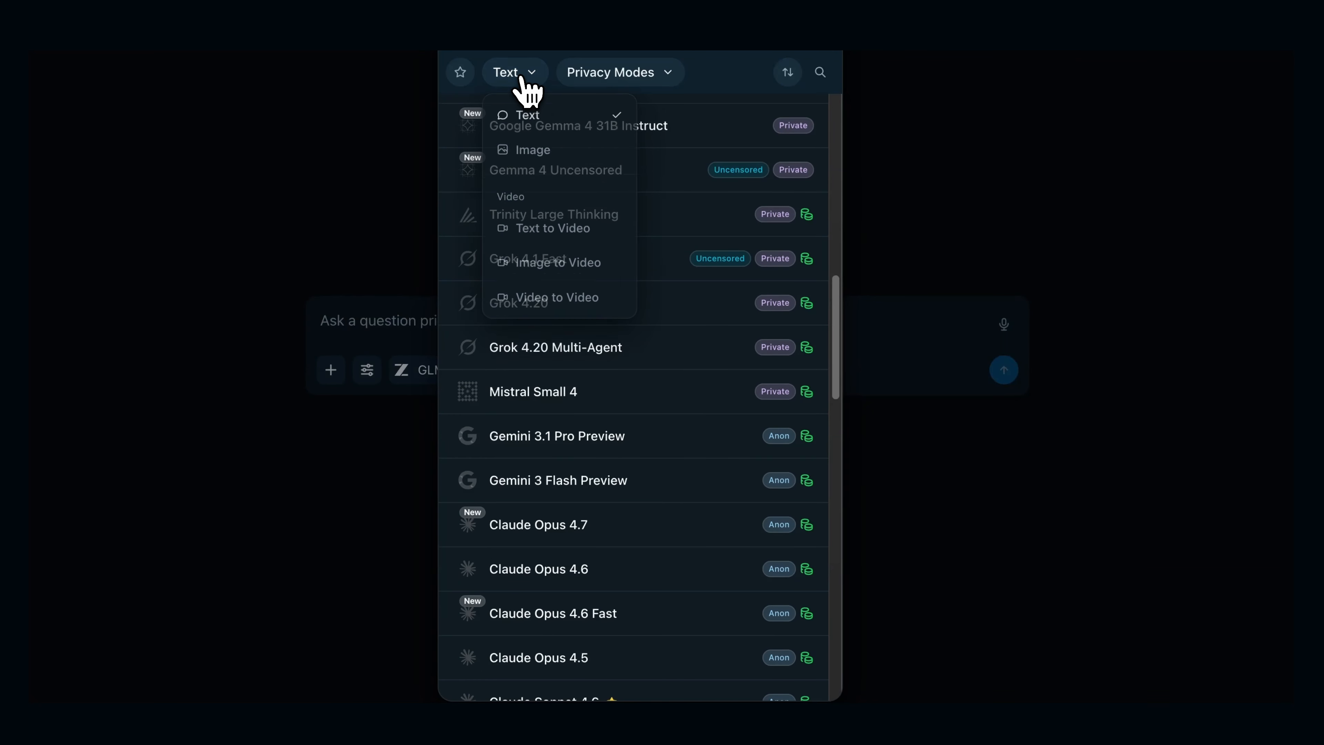
left_click(575, 266)
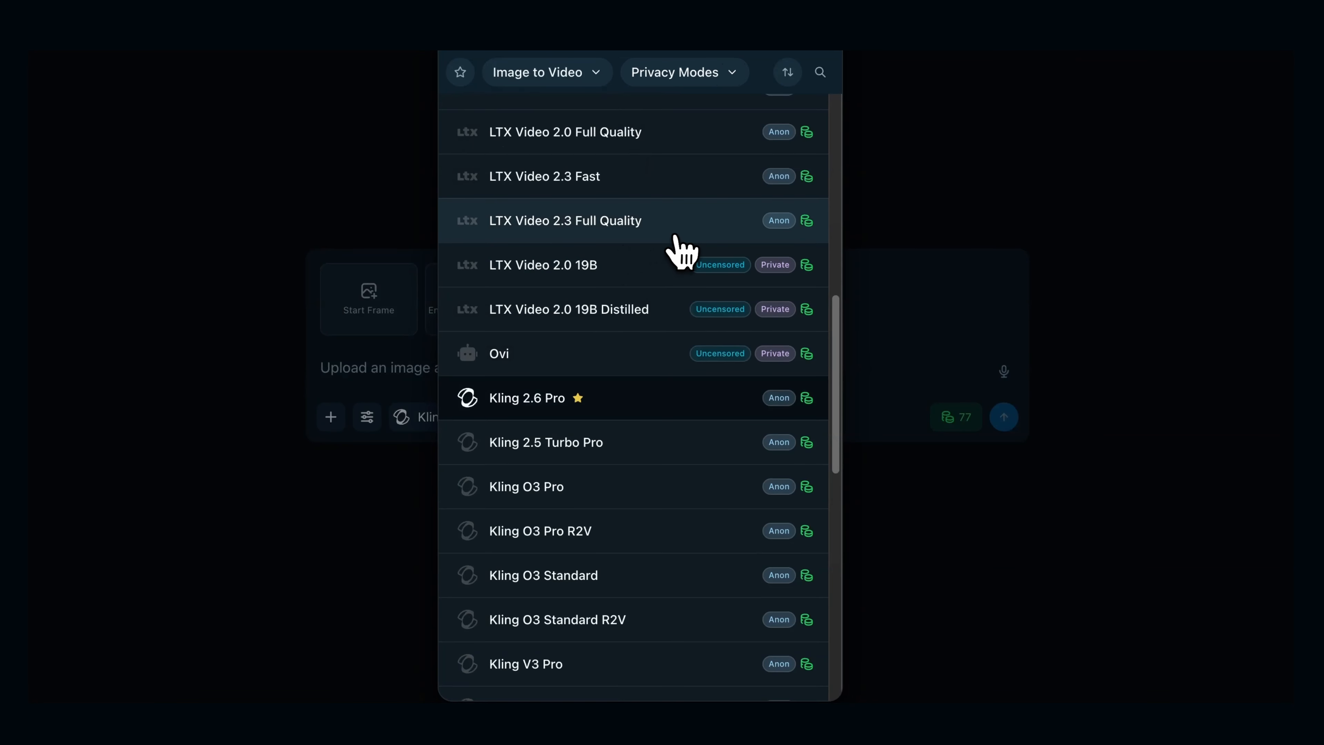
scroll(677, 256, "down", 7)
scroll(678, 251, "down", 6)
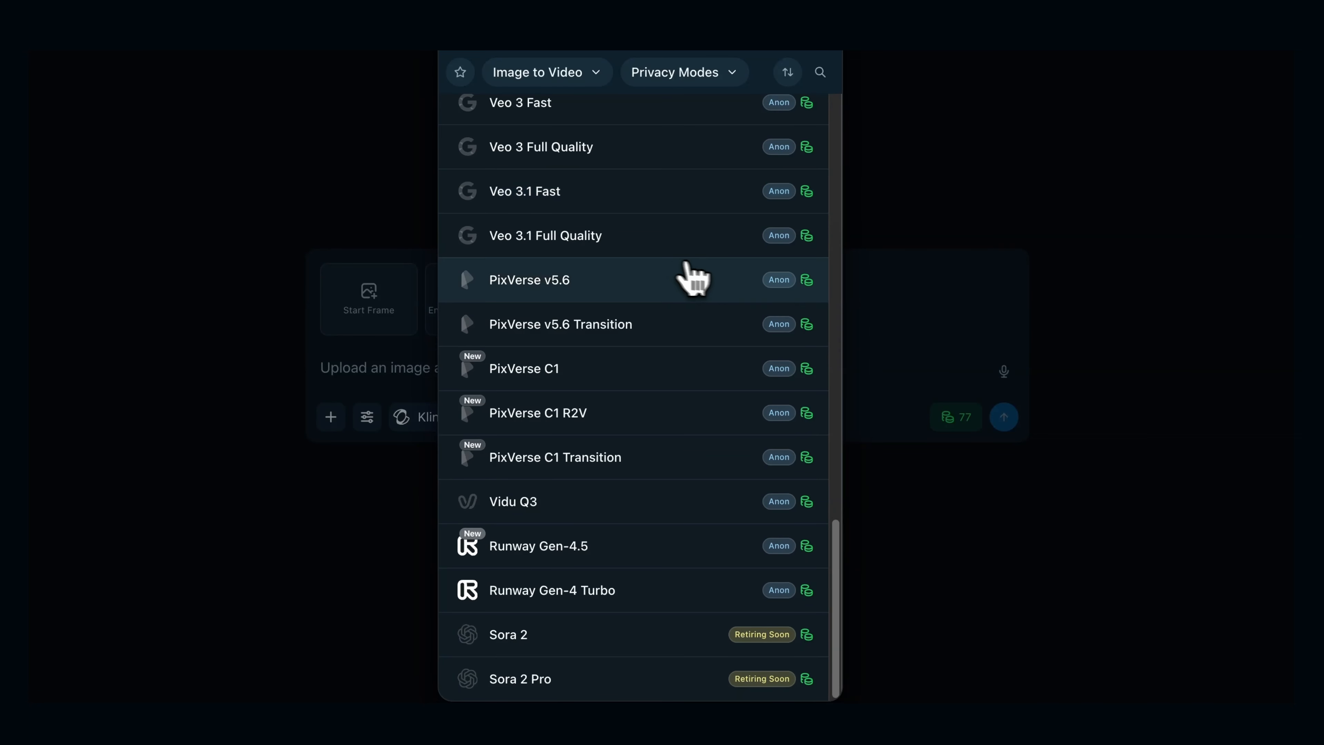
left_click(1053, 621)
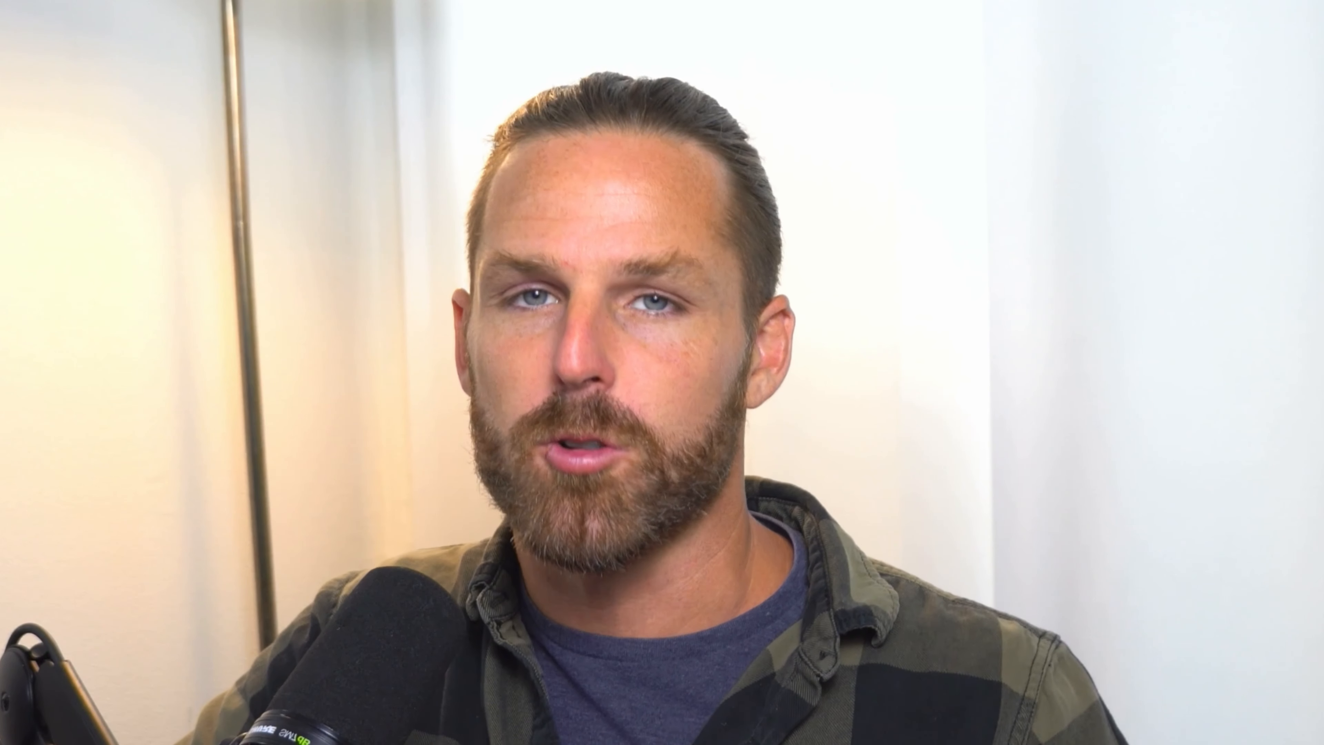